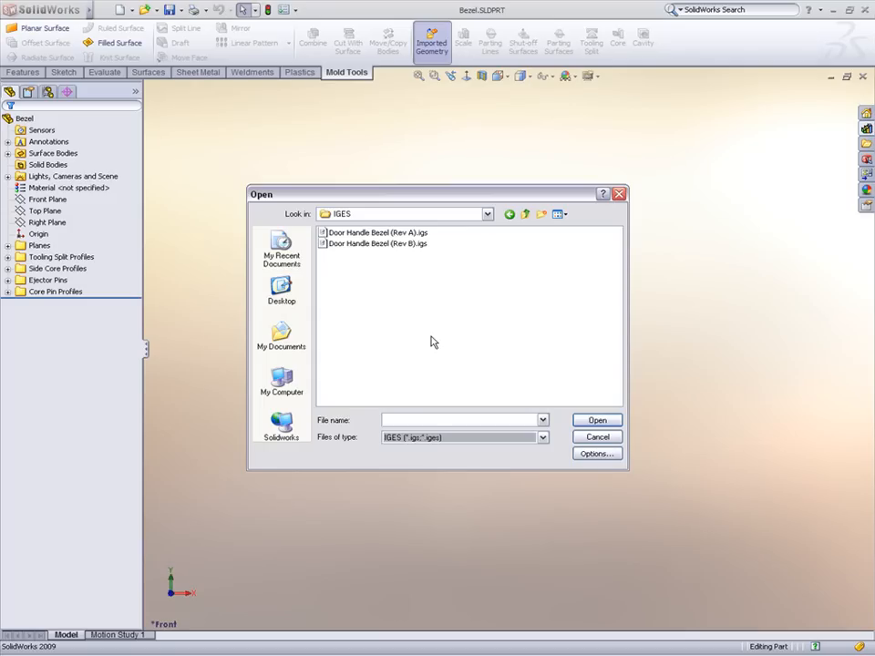
- Review and accept the IGES import options, and import Door Handle Bezel (Rev A).igs into the part
left_click(589, 453)
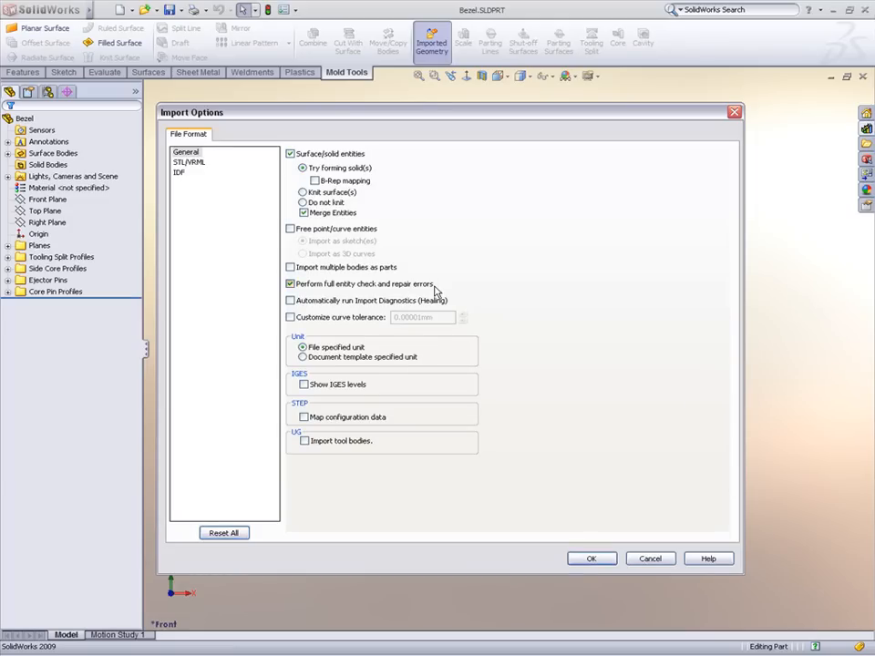
left_click(592, 559)
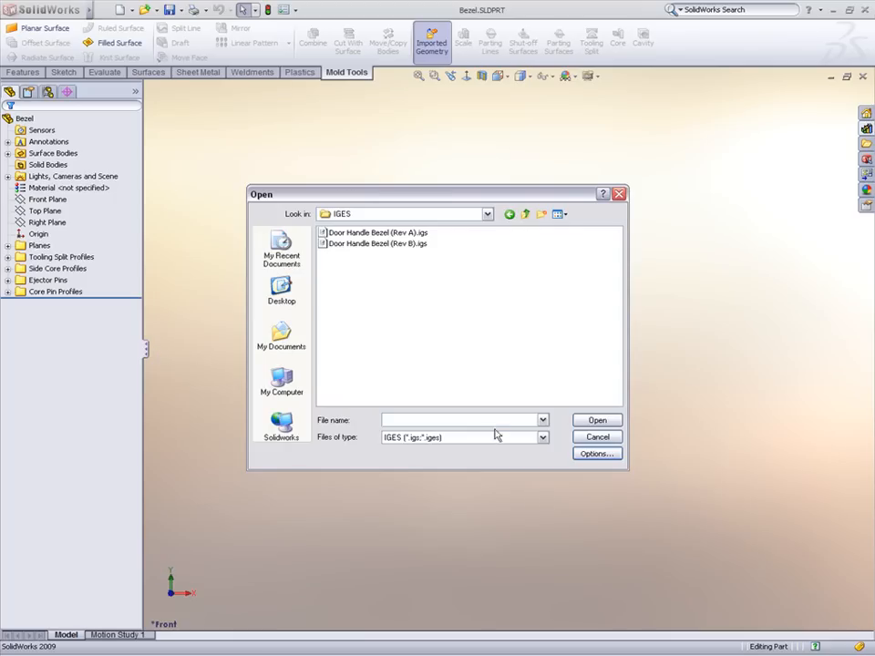
double_click(392, 234)
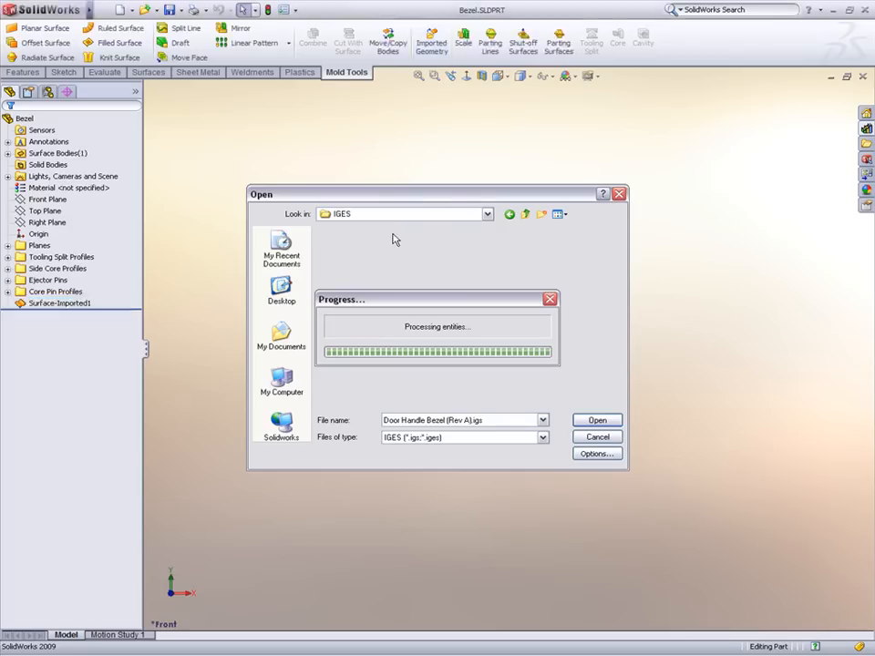
- Display the imported bezel shaded with edges
left_click(522, 75)
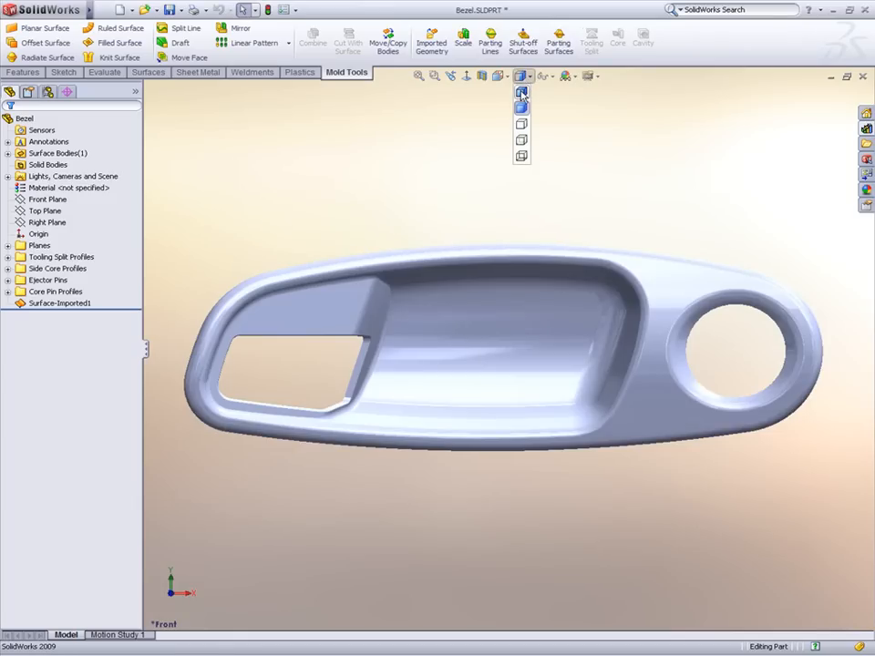
left_click(522, 93)
middle_click_drag(701, 215, 572, 425)
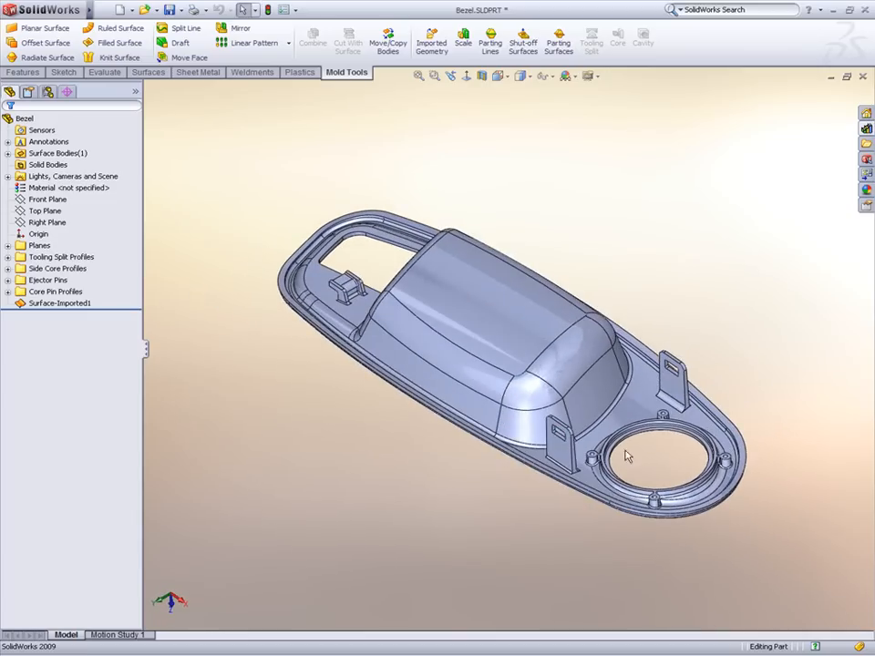
scroll(629, 447, "down", 5)
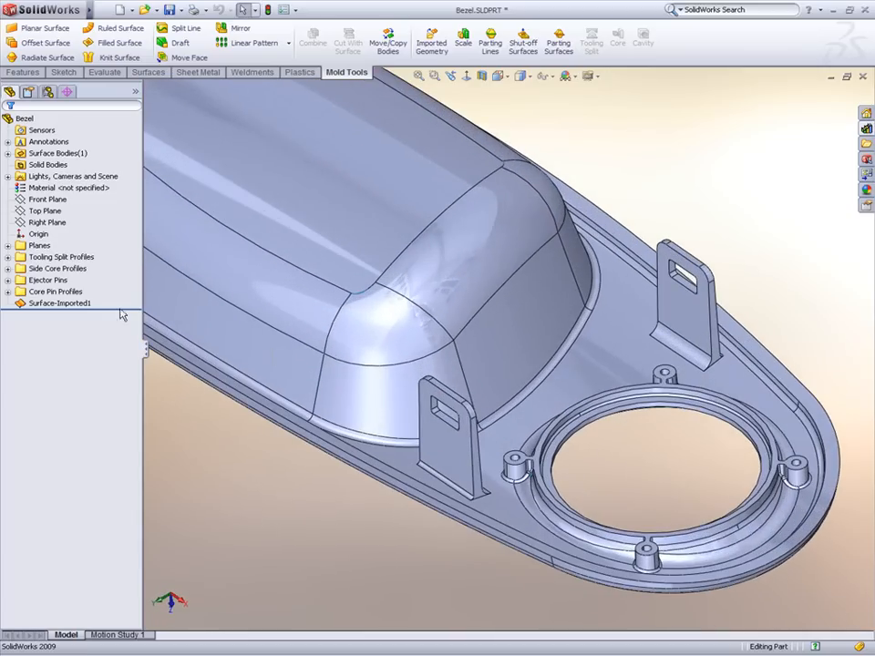
- Run Import Diagnostics on the imported surface feature
left_click(63, 304)
right_click(73, 305)
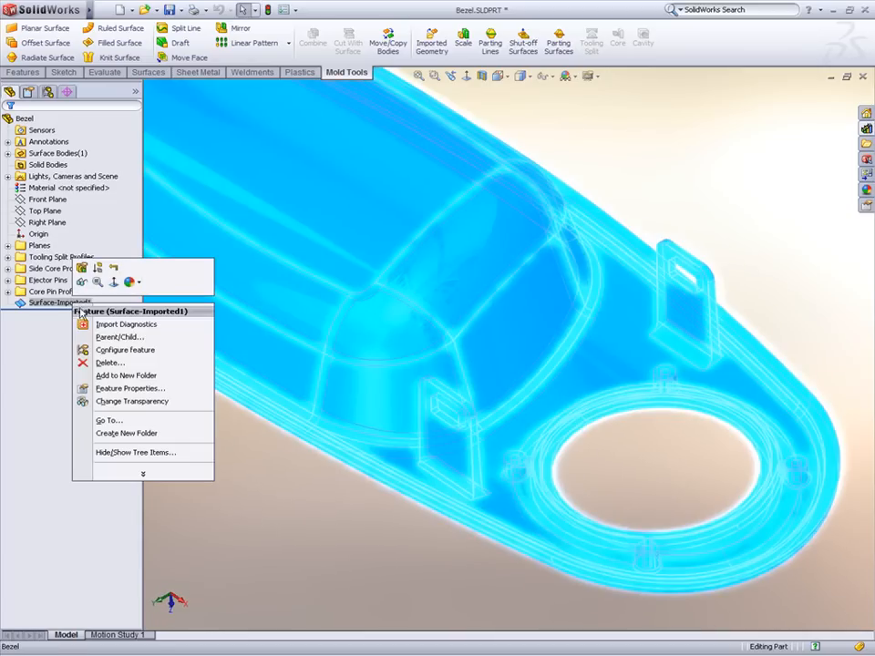
left_click(172, 325)
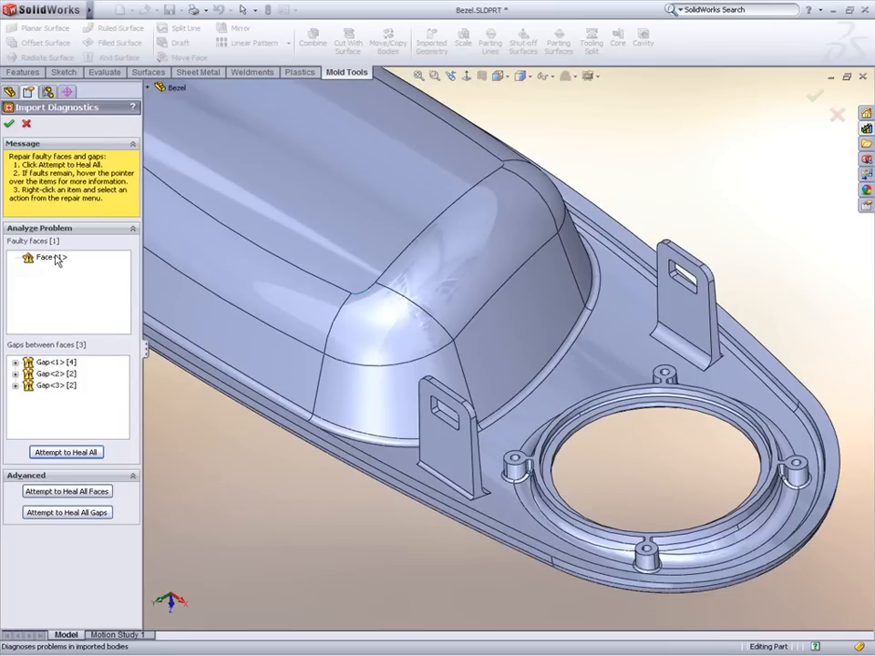
- Examine the faulty face and the first two gaps between faces, using the magnifying glass on the model
mouse_move(58, 261)
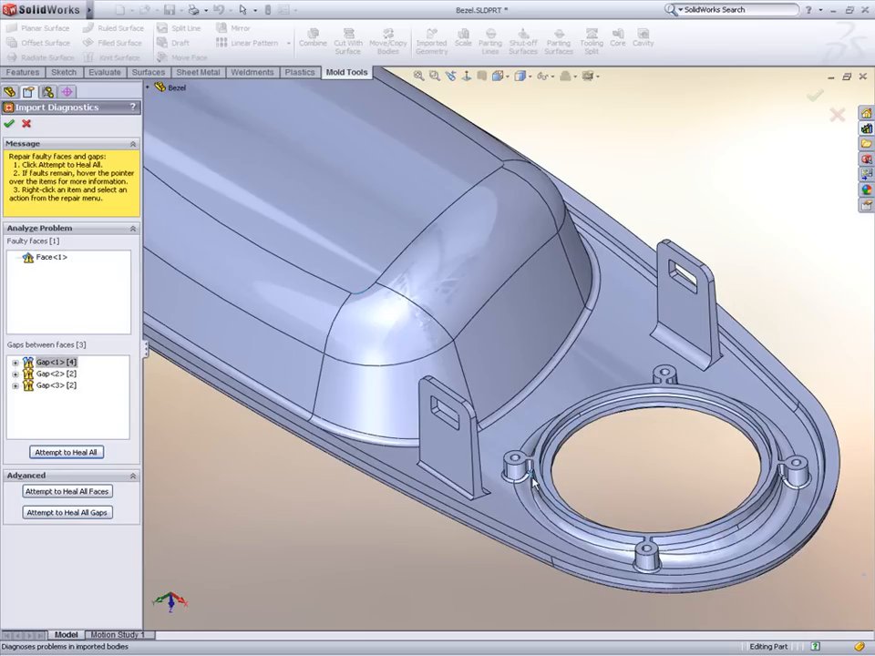
key("g")
scroll(533, 485, "down", 5)
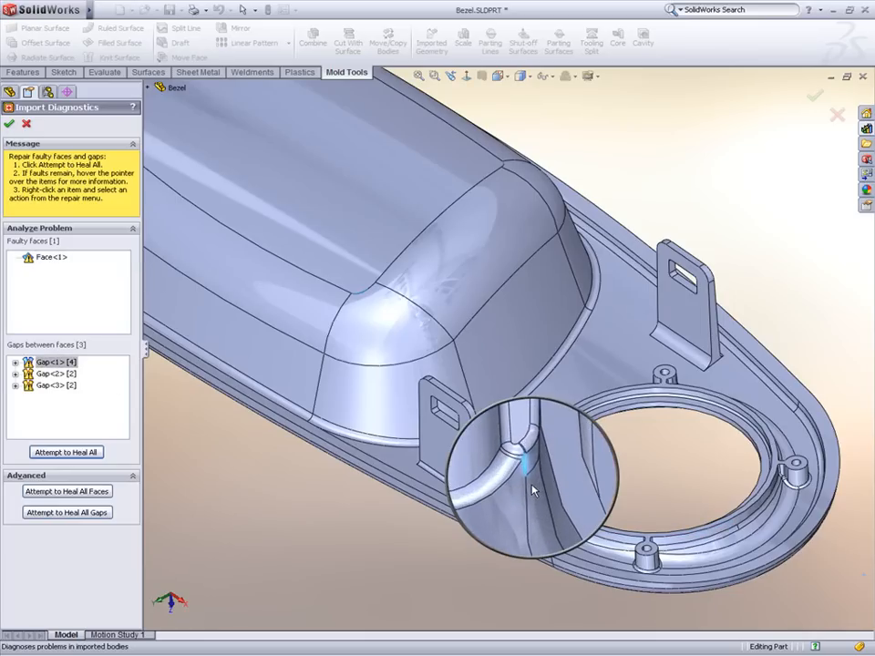
scroll(534, 491, "down", 3)
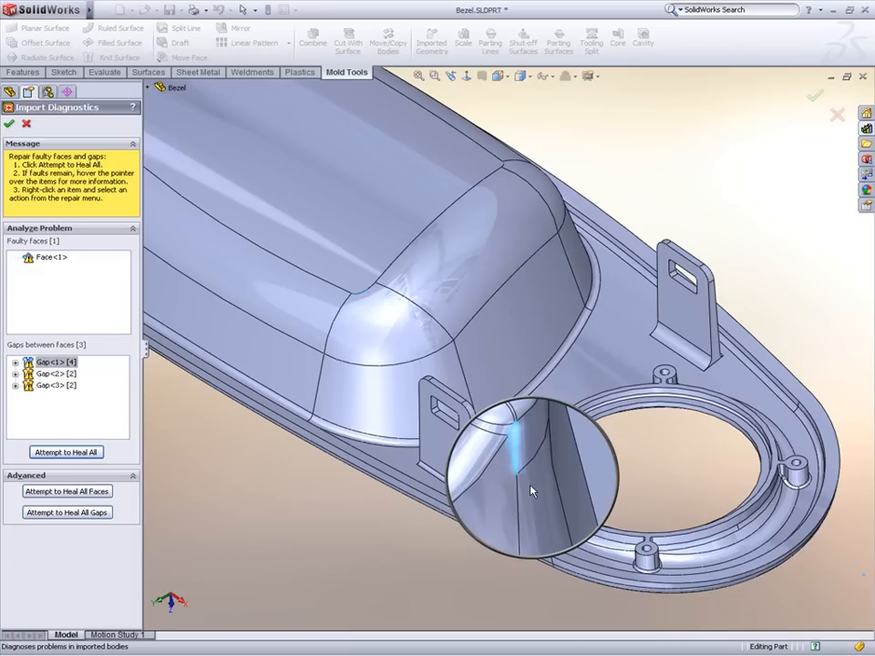
key("g")
left_click(66, 376)
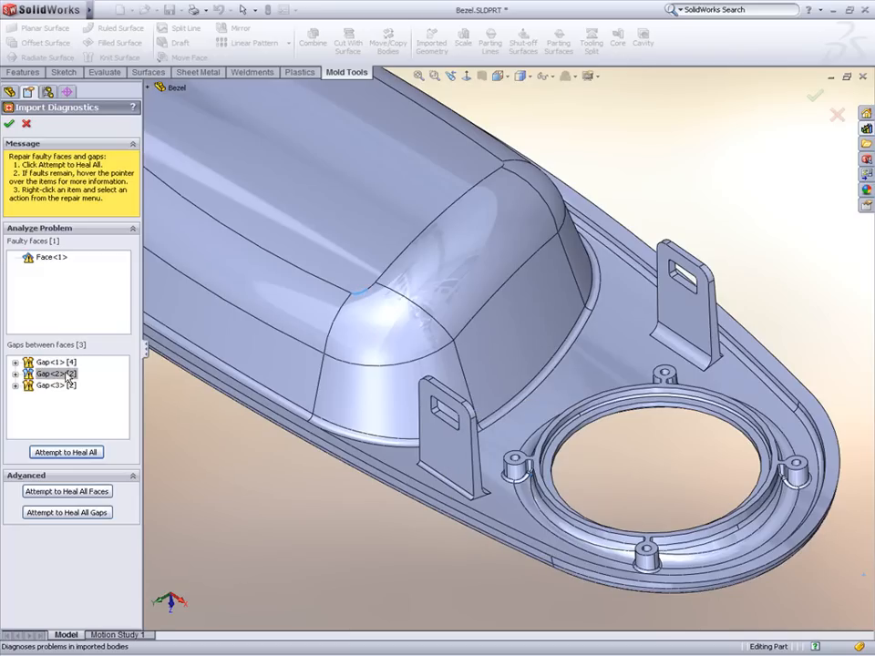
key("g")
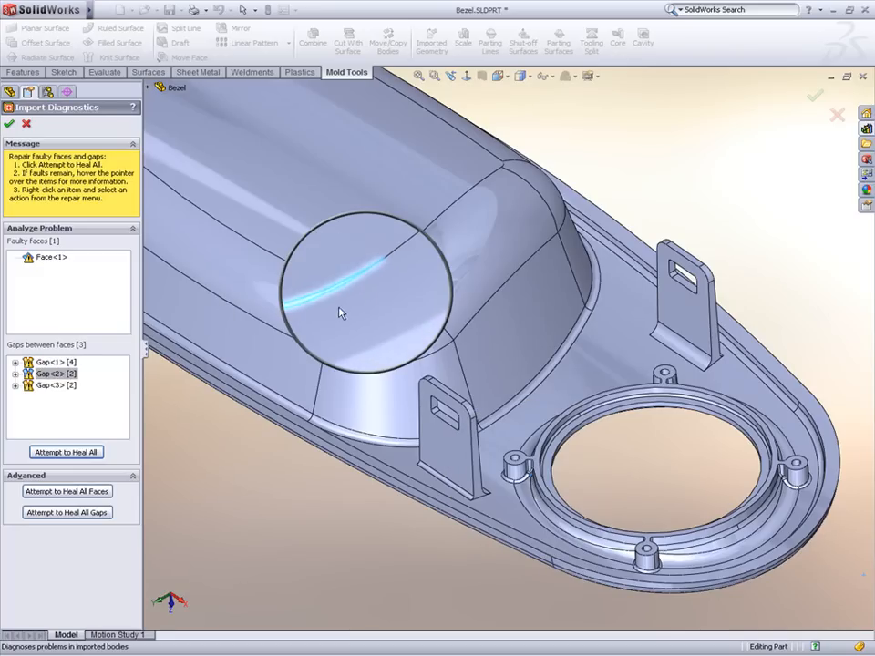
scroll(339, 321, "up", 4)
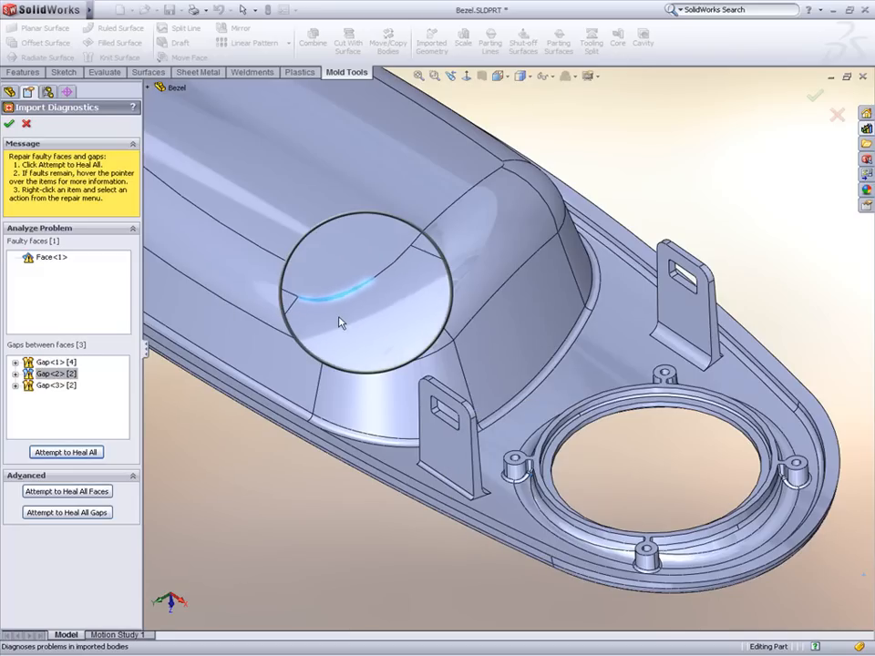
key("g")
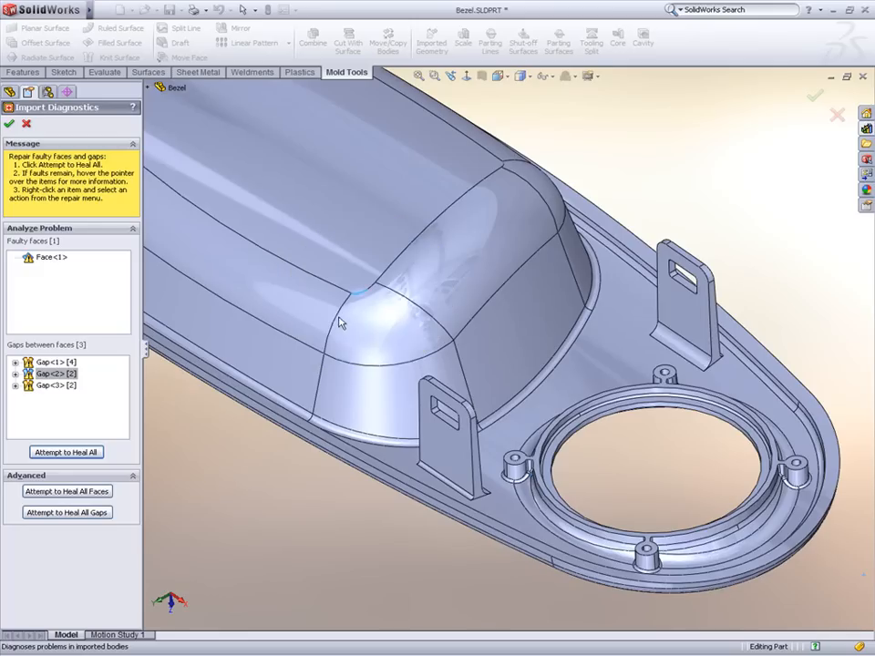
- Attempt to heal all faulty faces and gaps in the imported geometry, and accept the diagnostics
left_click(80, 454)
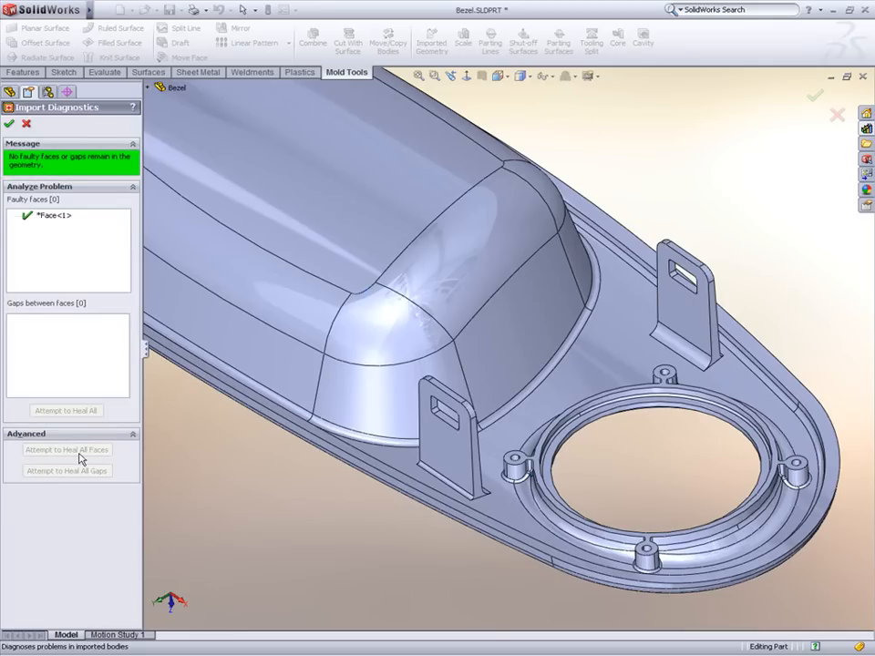
key("g")
left_click(11, 124)
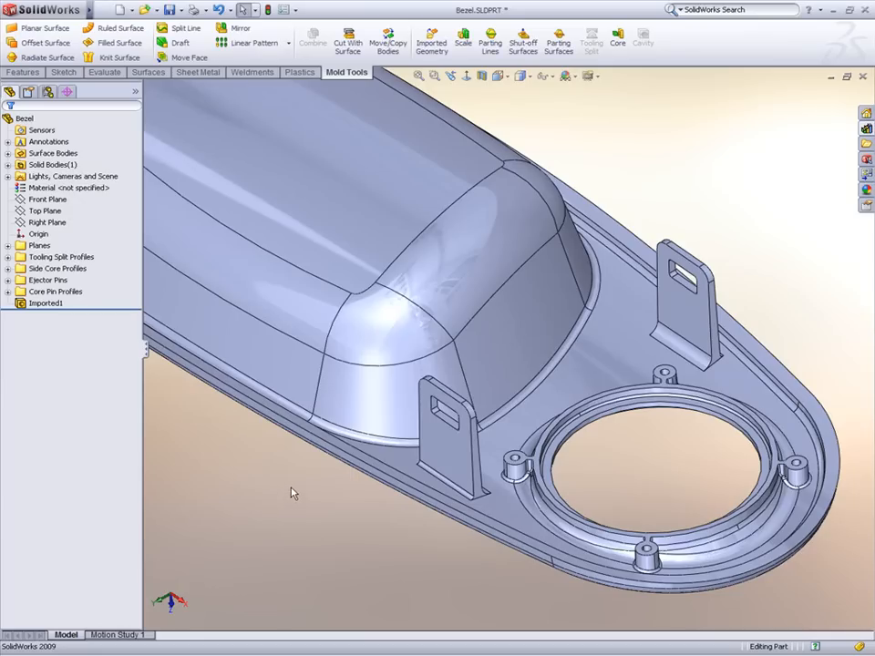
- Move the imported body feature above the Planes folder and roll the model back to just after it
left_click_drag(52, 308, 46, 243)
left_click_drag(61, 309, 66, 252)
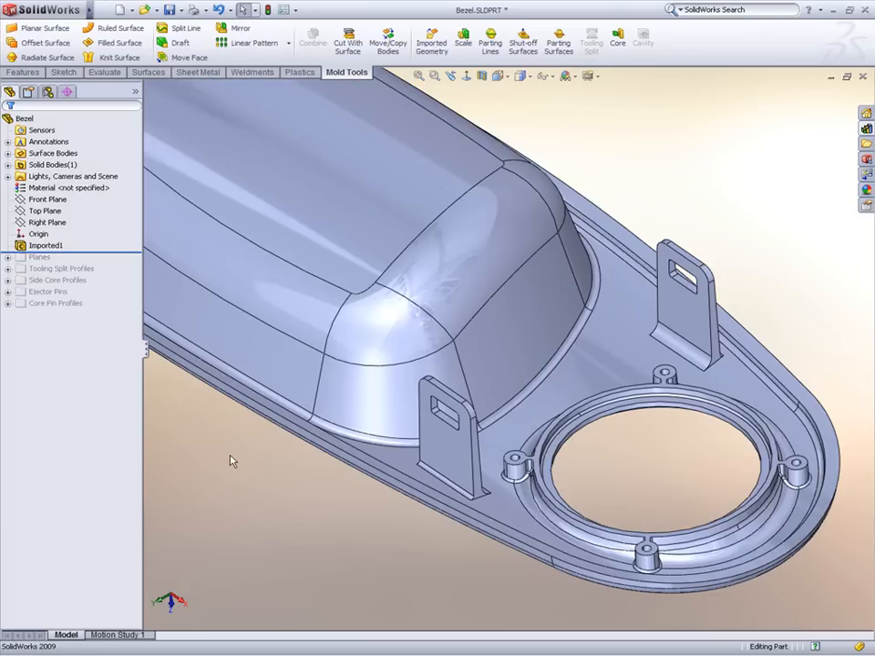
- Run an undercut analysis on the bezel with the Front Plane as the pull direction
key("f")
middle_click_drag(230, 461, 463, 496)
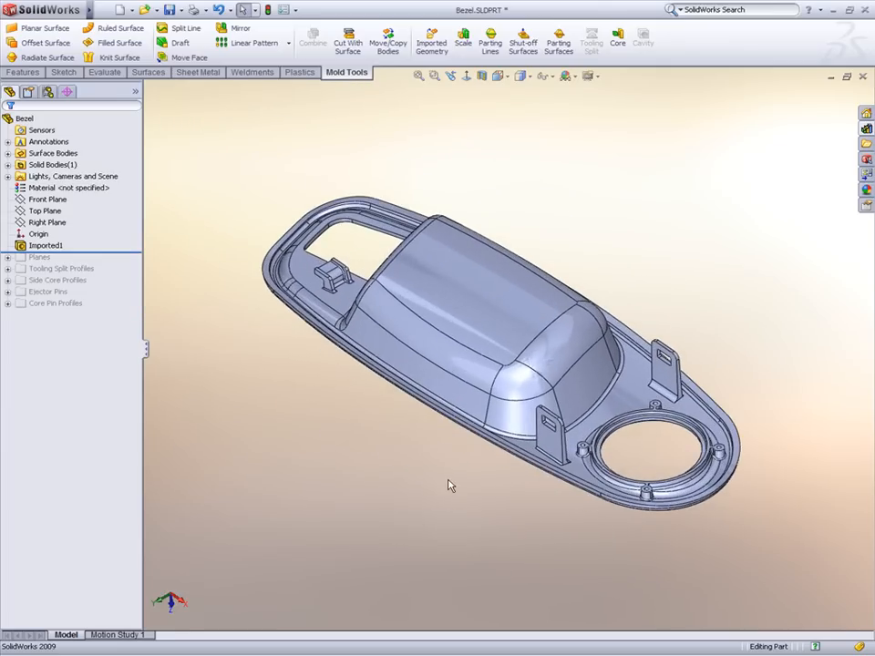
left_click(104, 72)
left_click(374, 45)
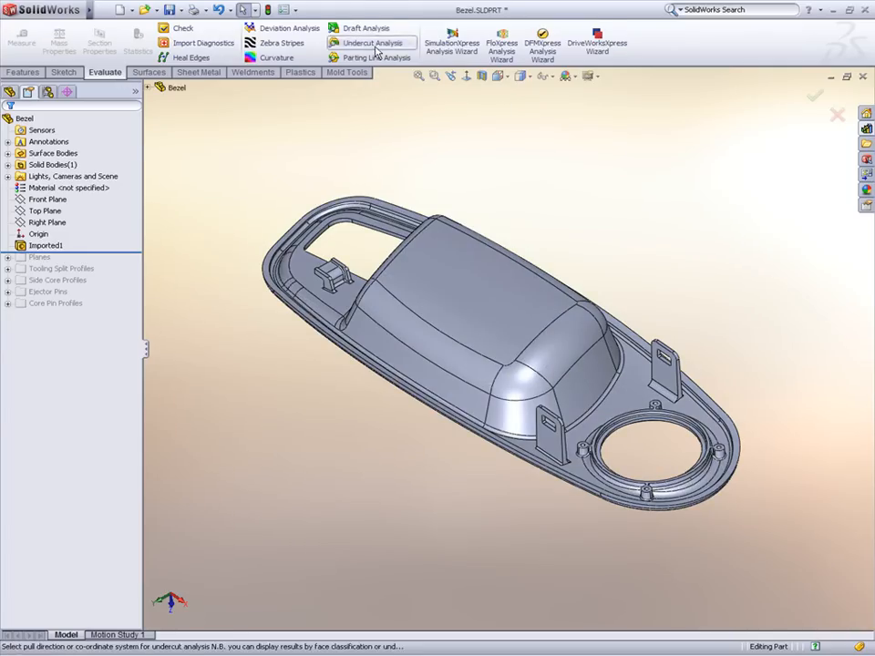
left_click(149, 88)
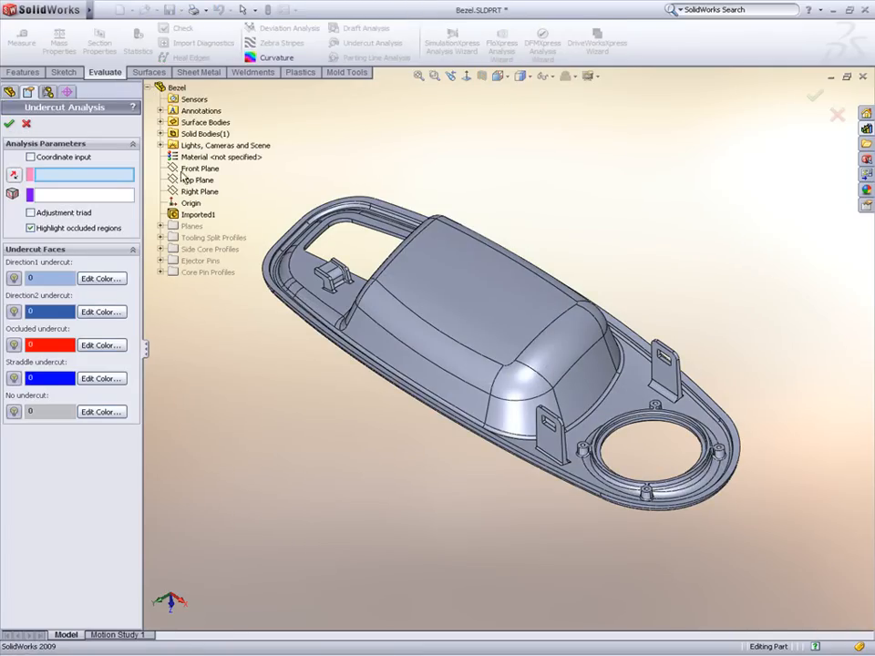
left_click(187, 170)
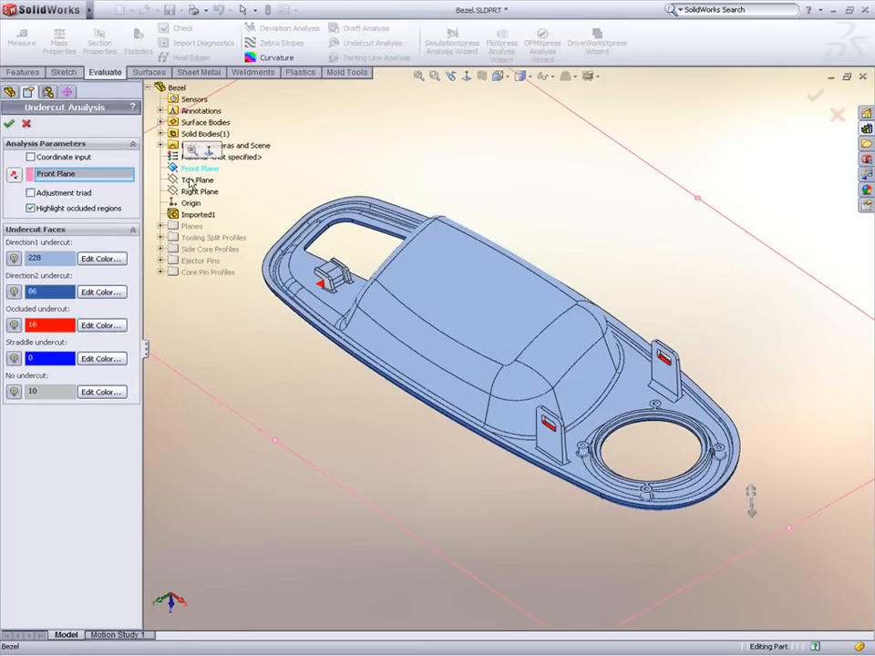
- Hide the Direction1 and Direction2 undercut faces, examine the remaining undercuts around the small clip, and close the analysis
mouse_move(323, 416)
middle_mouse_down()
mouse_move(318, 386)
mouse_move(352, 405)
middle_mouse_up()
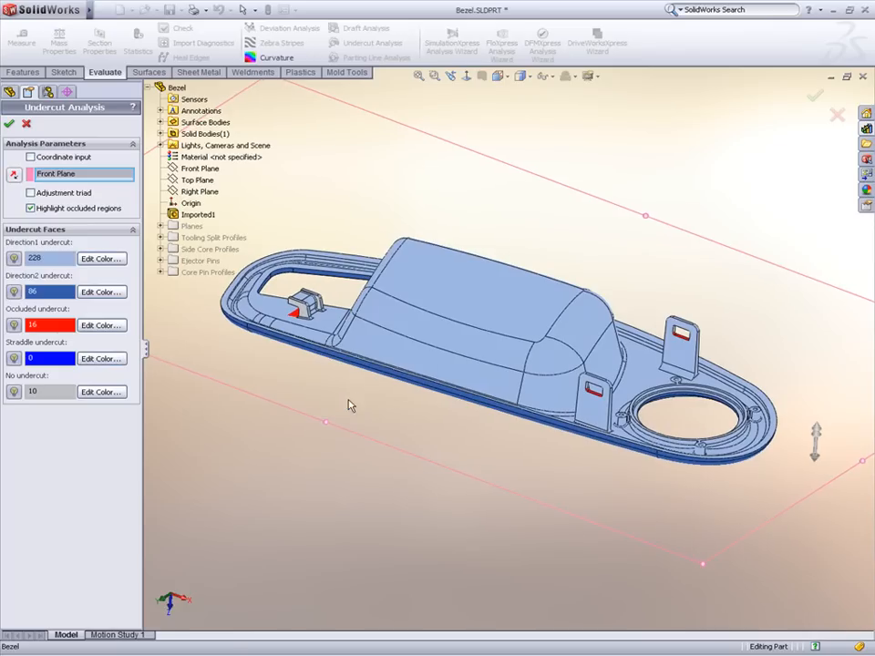
left_click(13, 258)
left_click(14, 292)
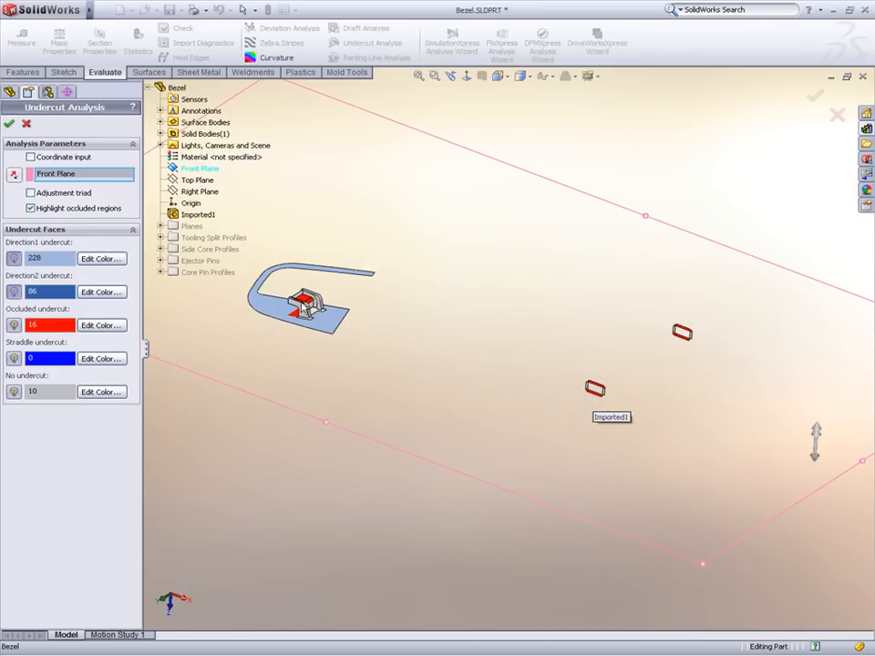
scroll(228, 232, "down", 8)
middle_click_drag(465, 364, 547, 392)
left_click(9, 123)
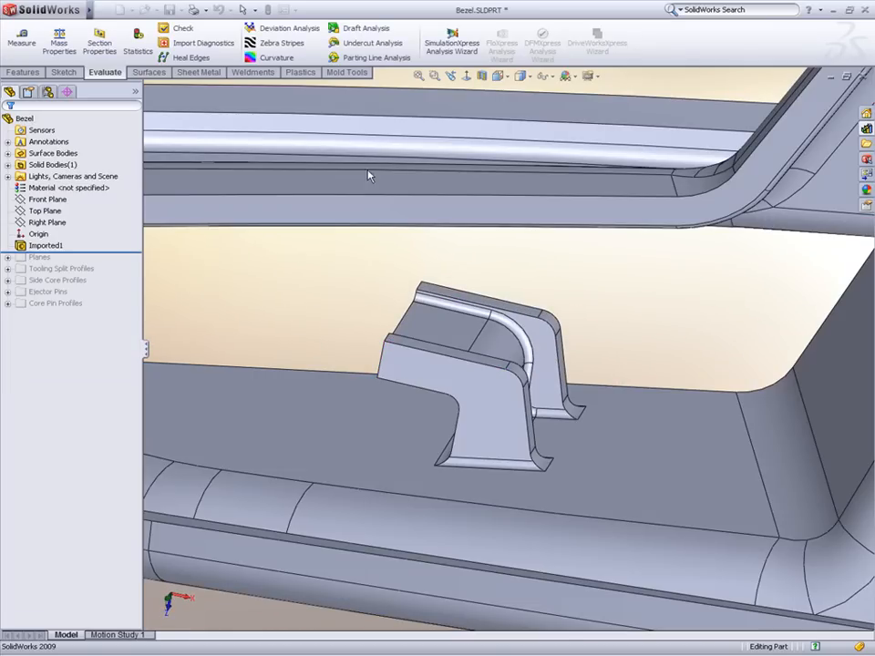
- Run a draft analysis with the Front Plane as the pull direction and a 1-degree draft angle, keeping its face colours displayed
key("f")
middle_click_drag(492, 263, 484, 302)
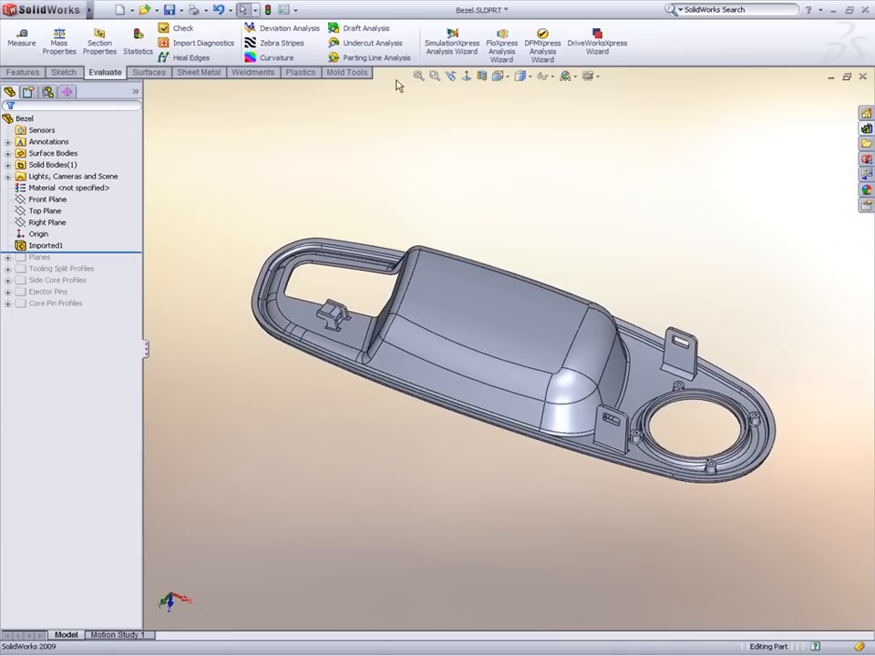
left_click(334, 27)
left_click(183, 170)
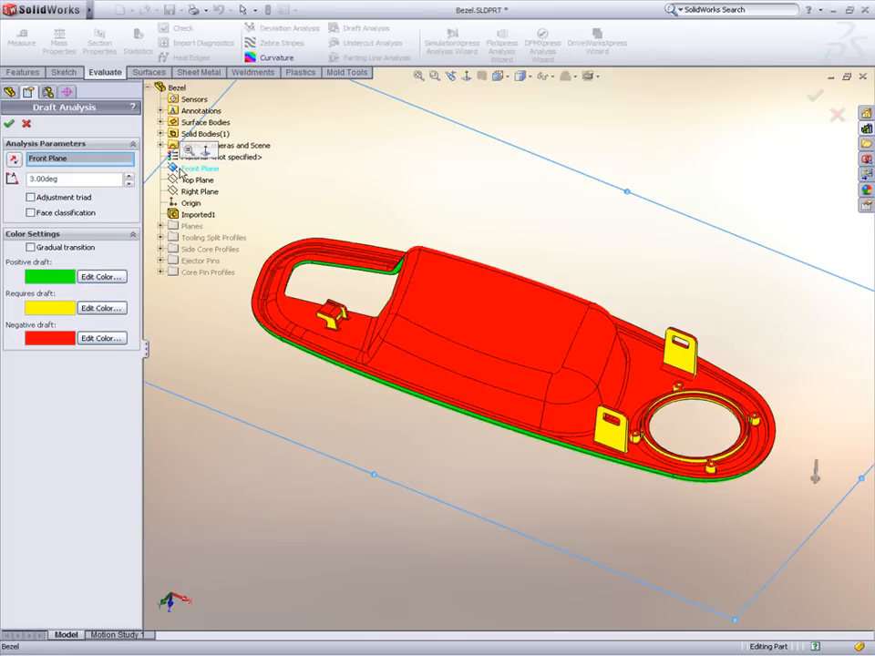
middle_click_drag(426, 420, 455, 448)
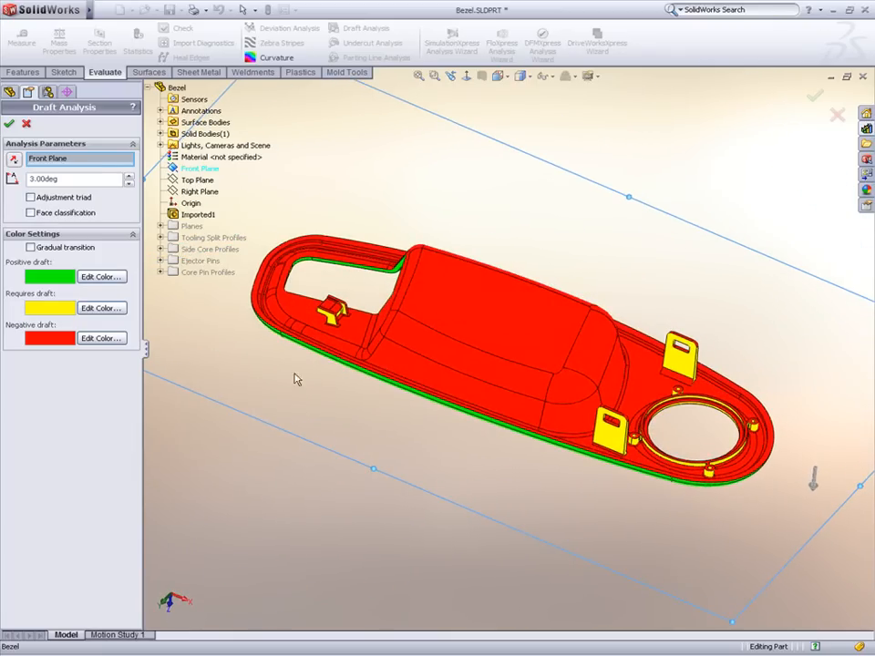
left_click(129, 184)
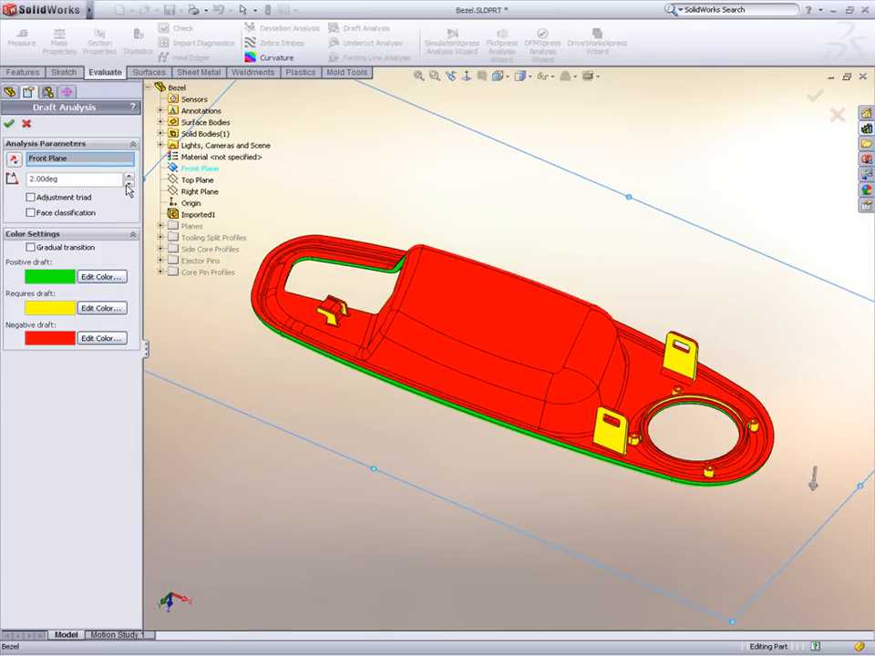
left_click(128, 184)
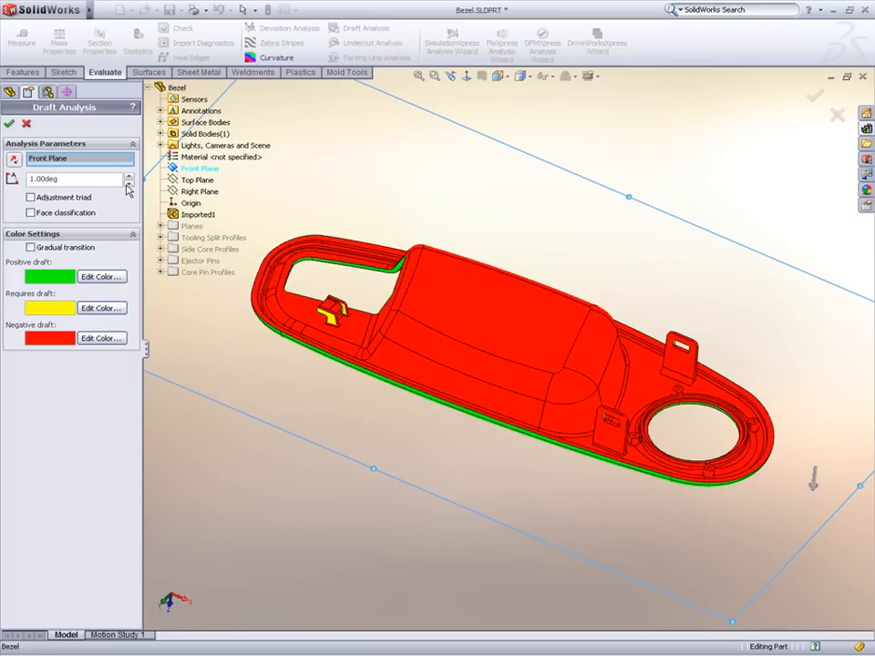
left_click(9, 123)
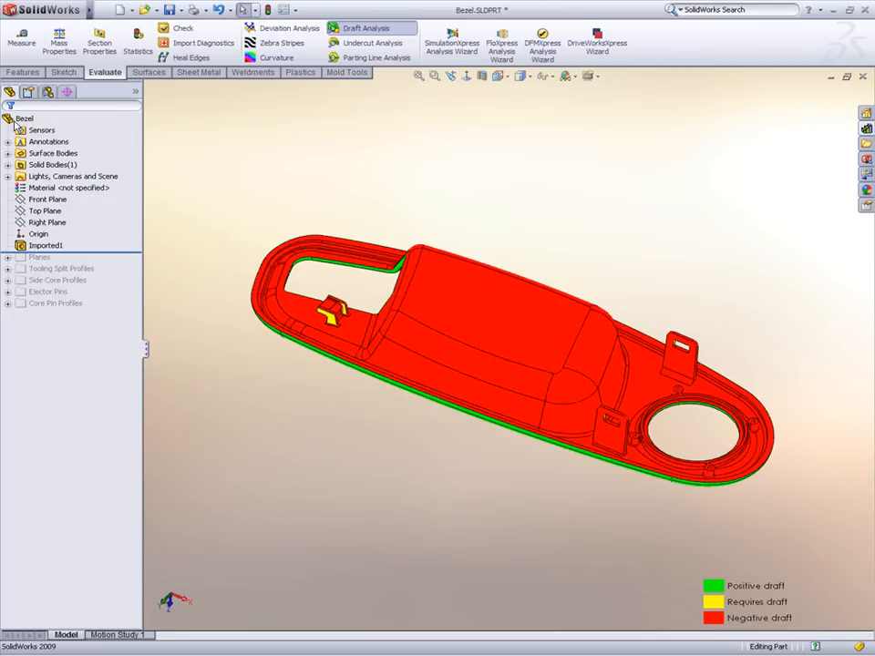
- Delete and patch the fillet faces along the inner sides and bases of the small clip's two ribs
scroll(356, 312, "down", 10)
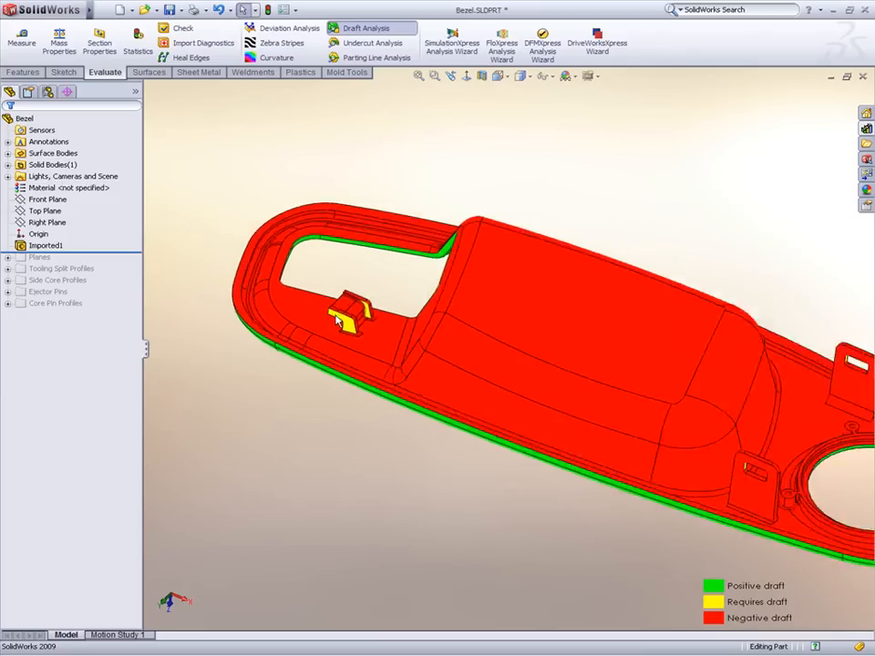
scroll(363, 308, "down", 8)
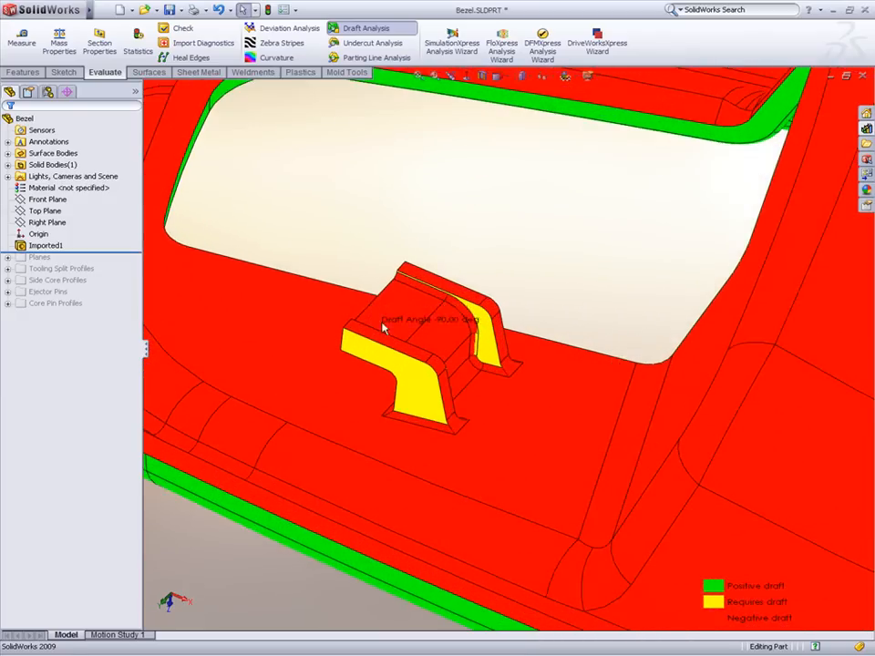
left_click(434, 286)
right_click(433, 285)
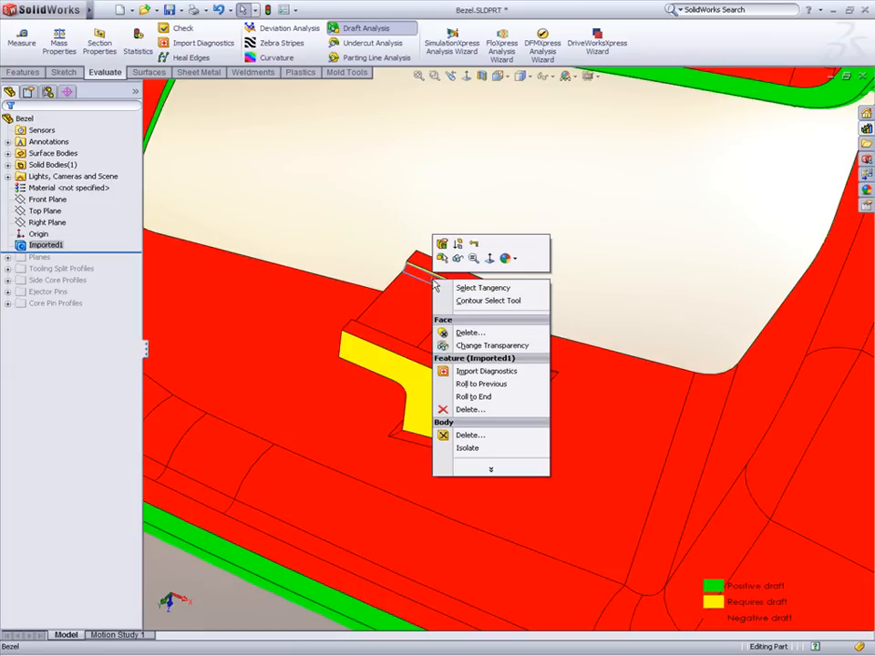
left_click(467, 333)
left_click(498, 353)
left_click(501, 357)
left_click(504, 371)
left_click(521, 381)
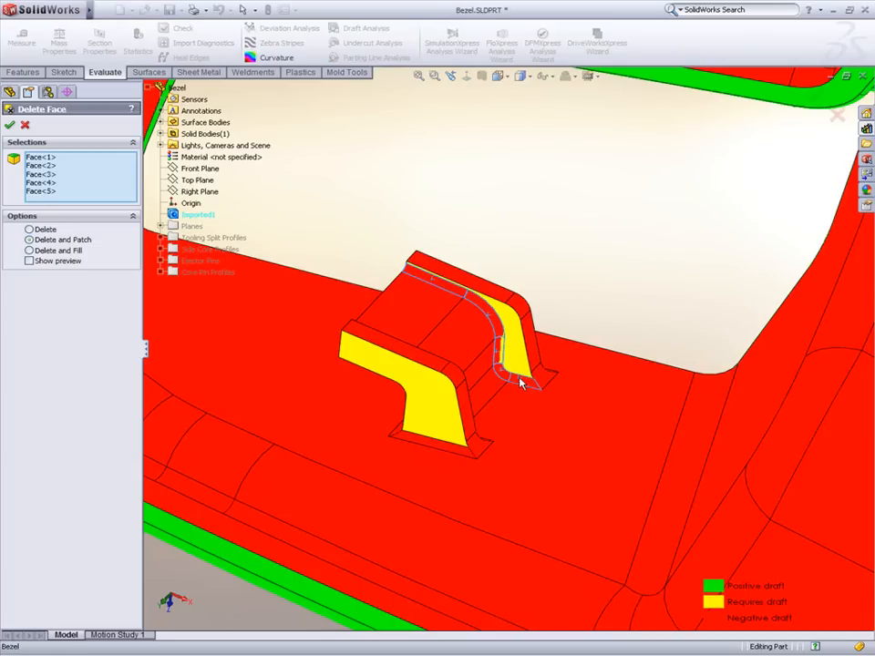
left_click(452, 442)
mouse_move(418, 315)
middle_mouse_down()
mouse_move(514, 307)
mouse_move(324, 328)
mouse_move(433, 323)
middle_mouse_up()
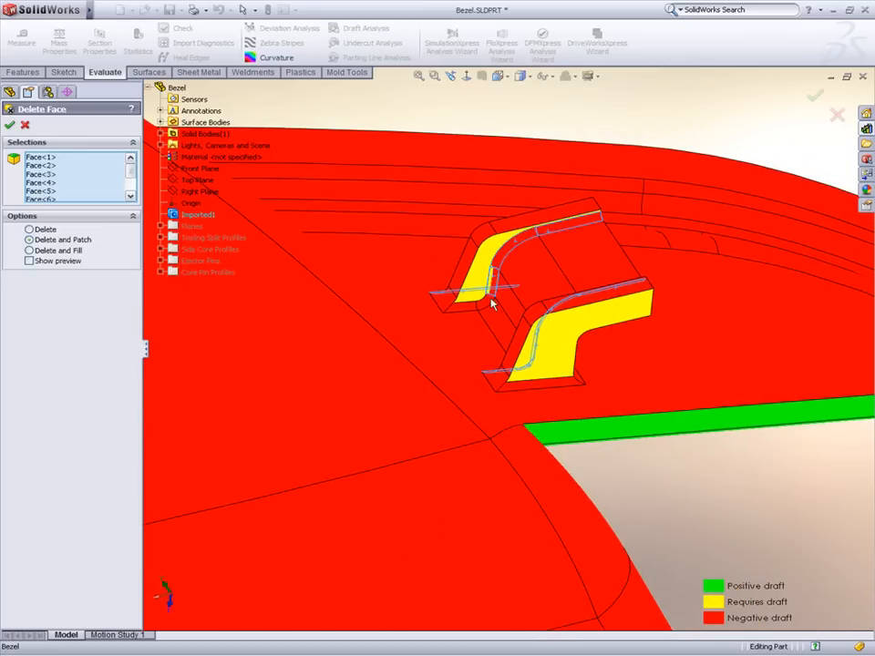
right_click(523, 387)
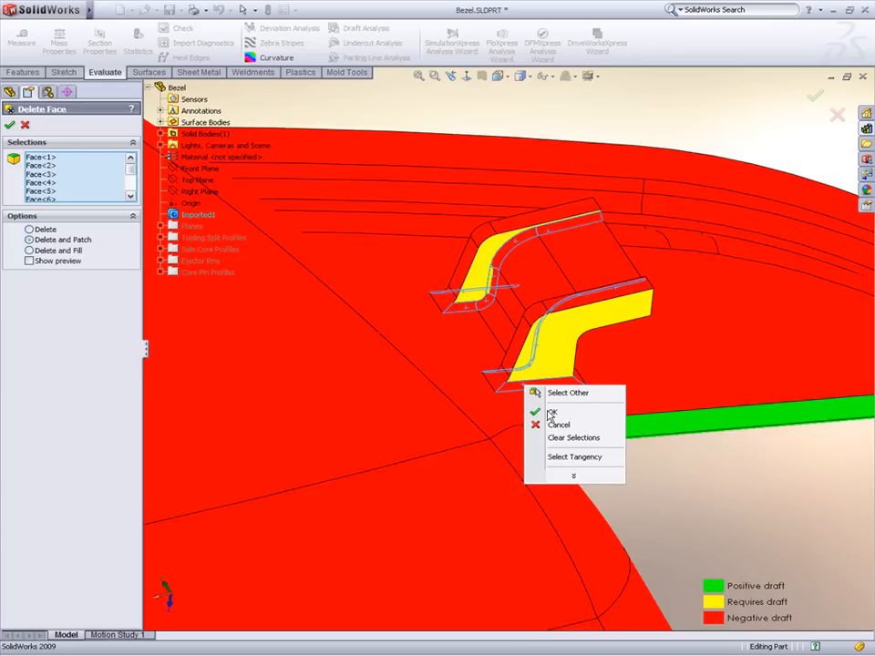
left_click(550, 413)
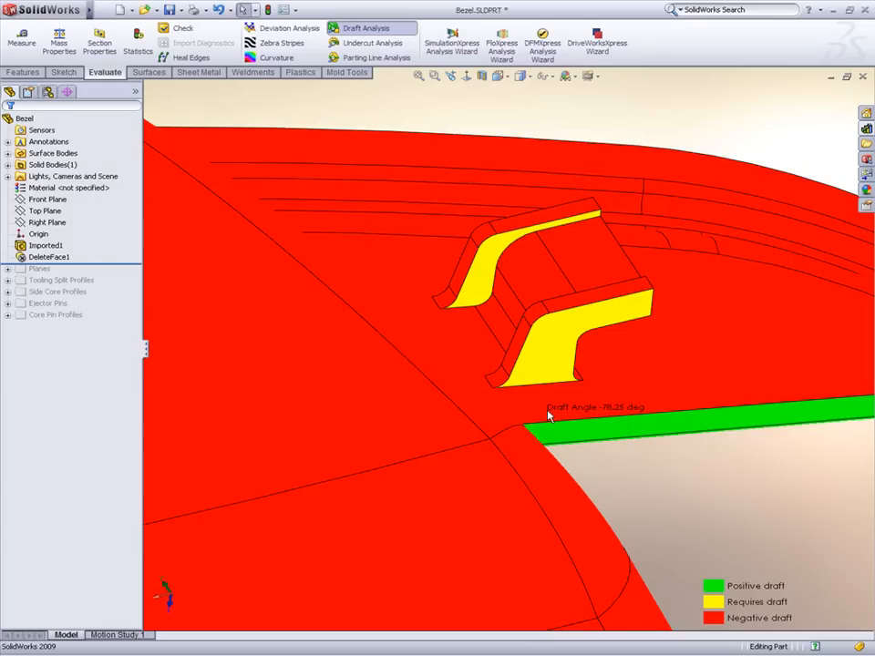
- Add a 1-degree neutral-plane draft to the side faces of the small clip's two ribs
left_click(567, 315)
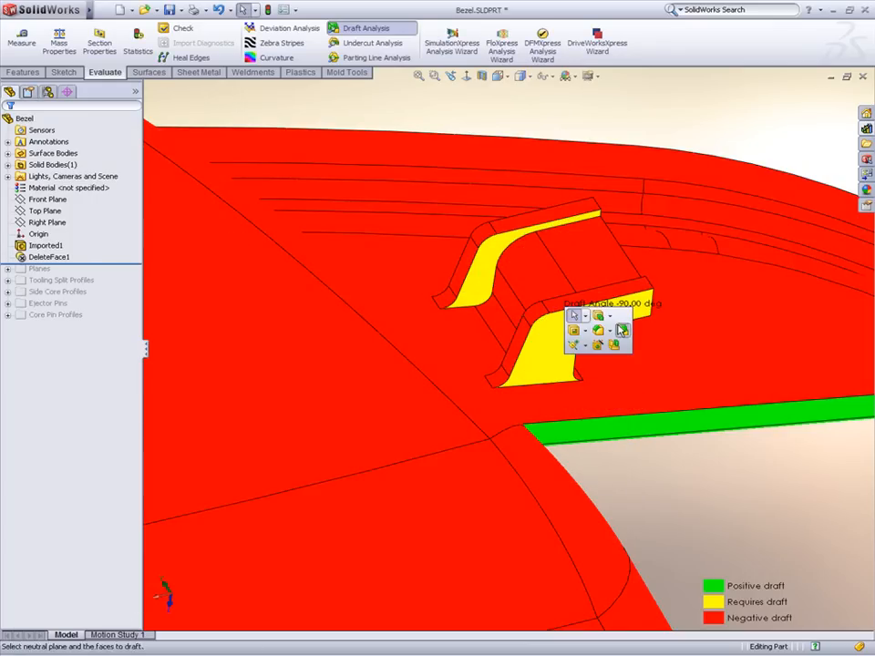
left_click(621, 330)
left_click(497, 249)
left_click(585, 258)
middle_click_drag(588, 256, 746, 287)
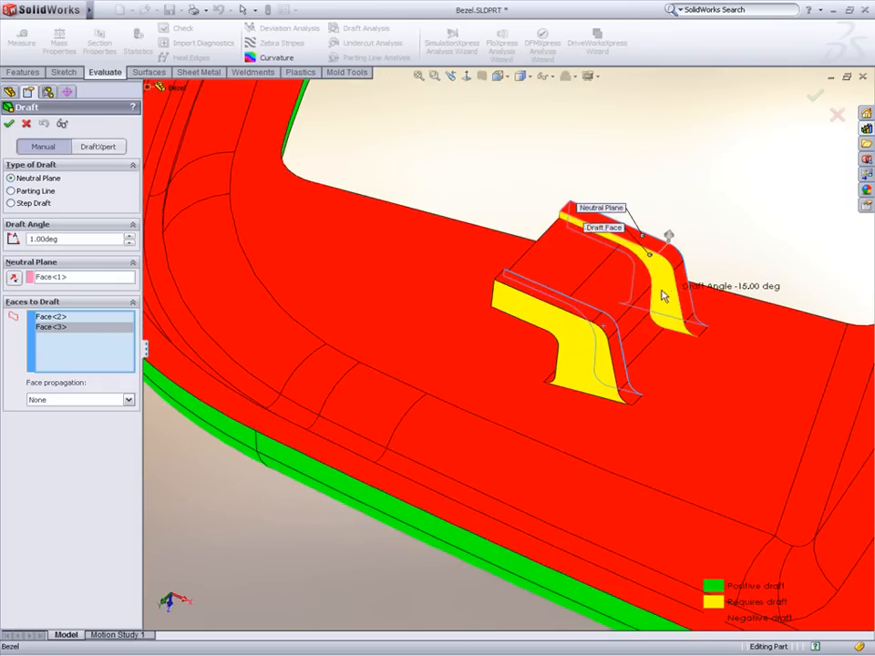
left_click(663, 293)
left_click(575, 345)
right_click(574, 345)
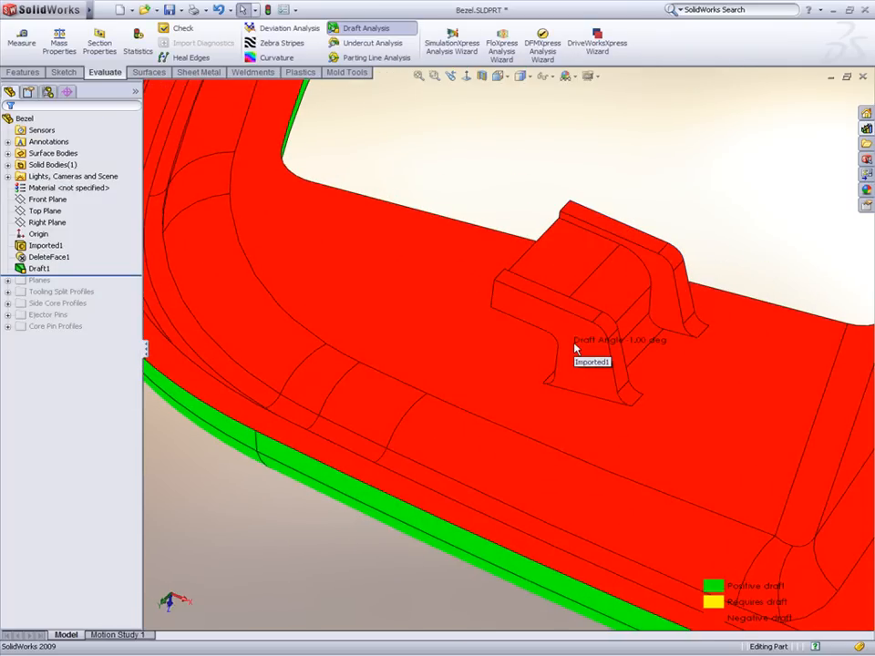
- Add 0.35 mm constant-radius fillets to the inner rib edges and outer base edges of the small clip
key("s")
left_click(562, 236)
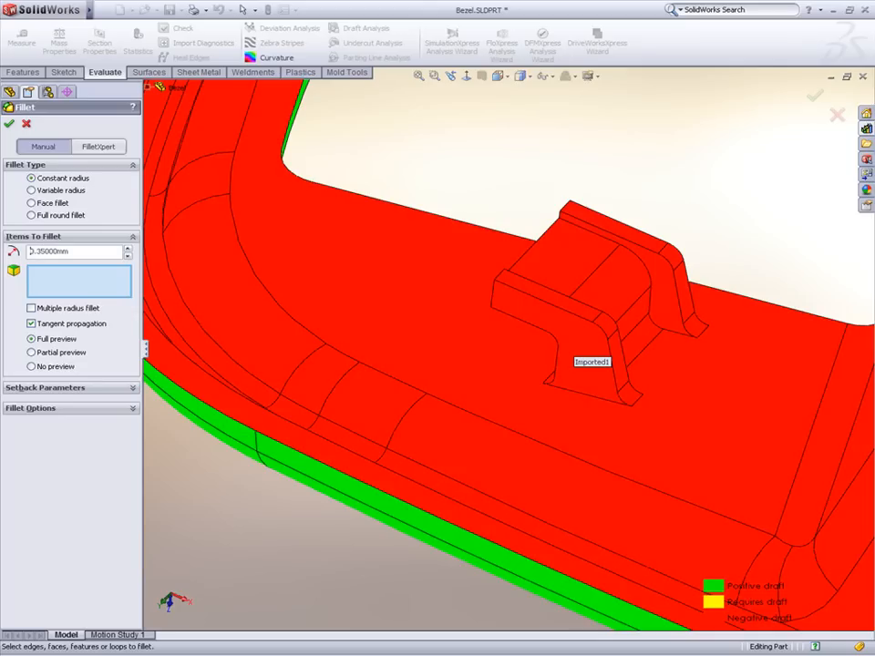
left_click(591, 235)
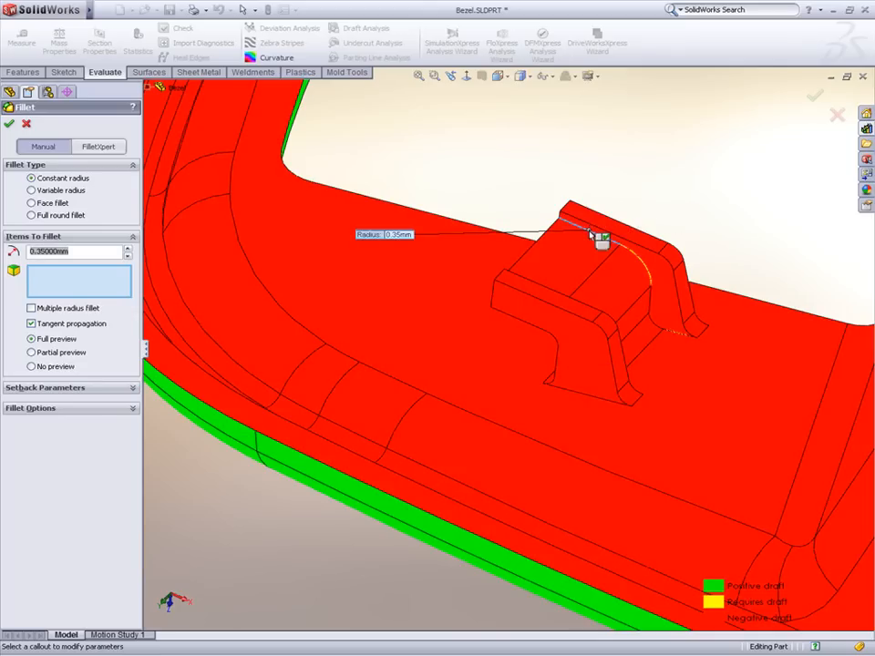
left_click(553, 295)
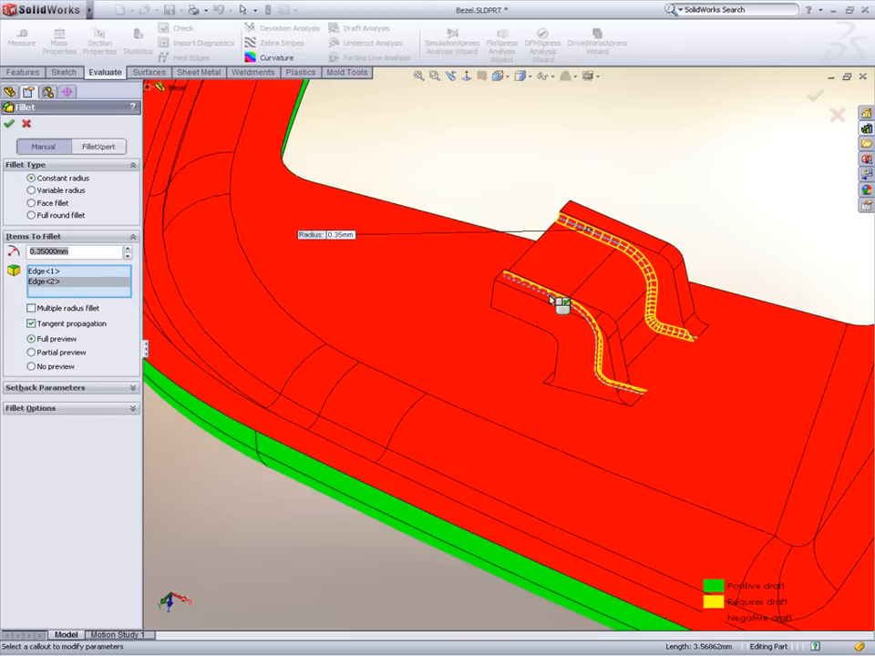
left_click(576, 399)
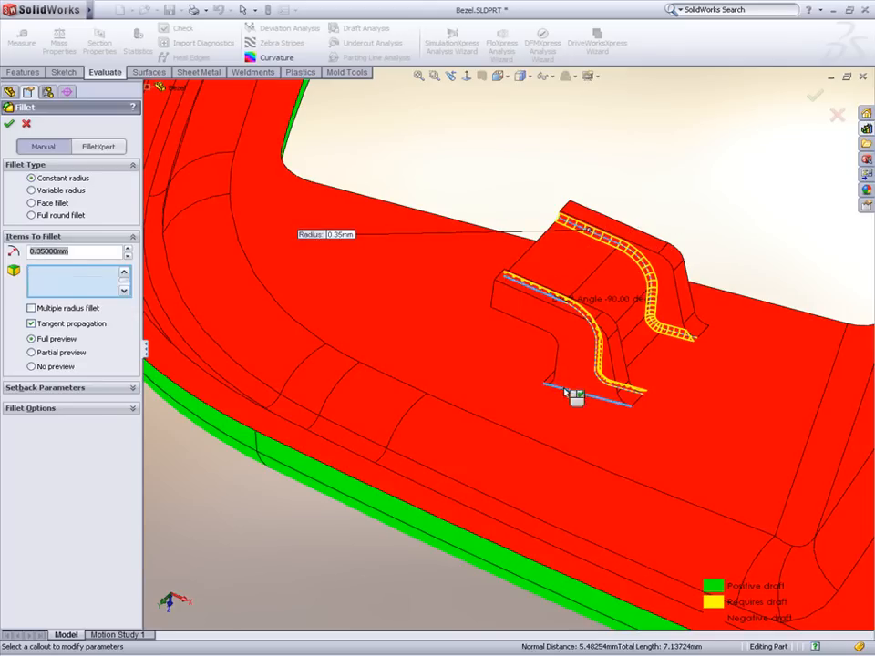
left_click(694, 327)
right_click(693, 327)
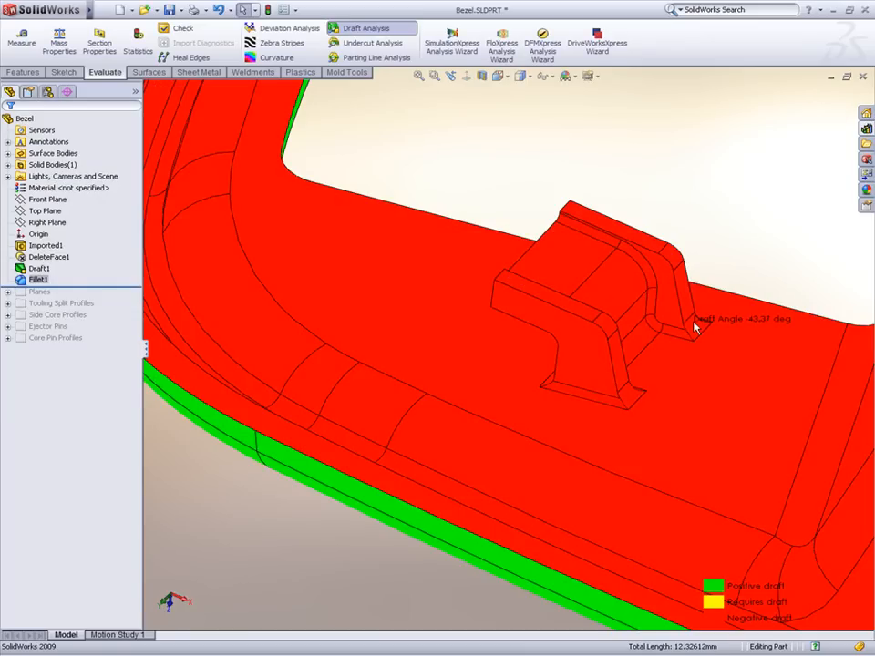
- Turn off the draft analysis face colours on the bezel
key("f")
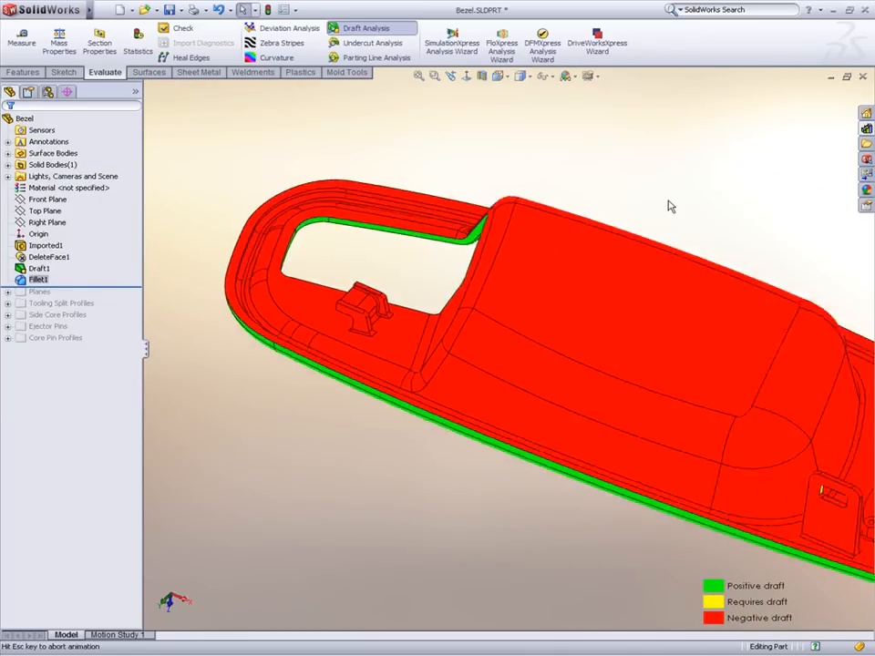
left_click(365, 28)
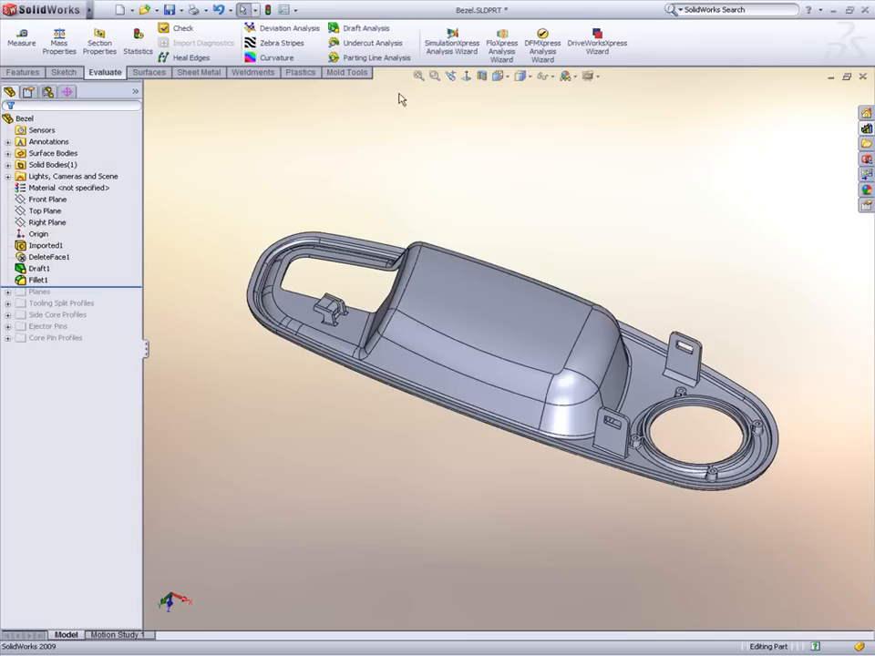
middle_click_drag(458, 399, 484, 303)
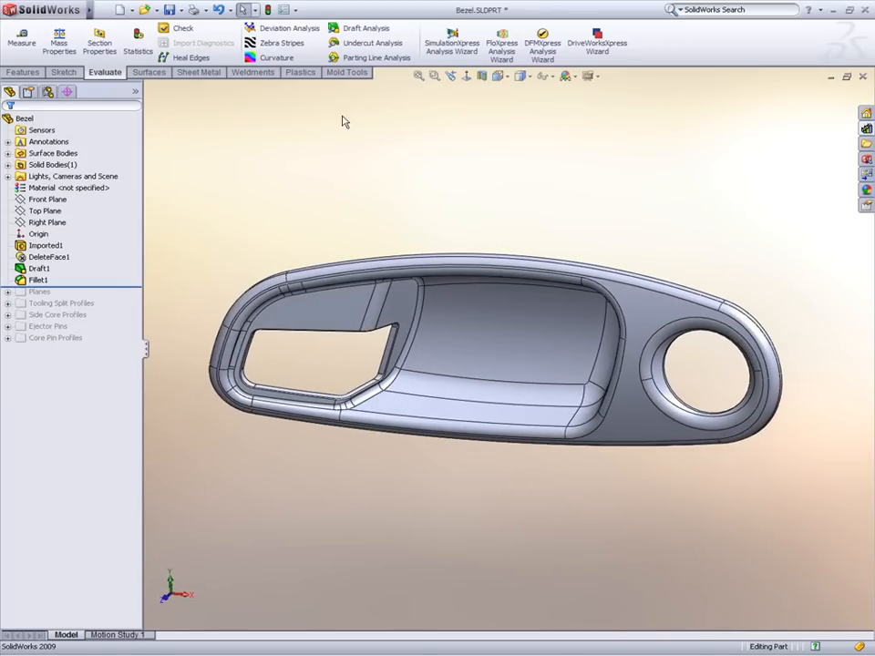
- Scale the bezel body uniformly about a reference point other than its centroid
left_click(346, 72)
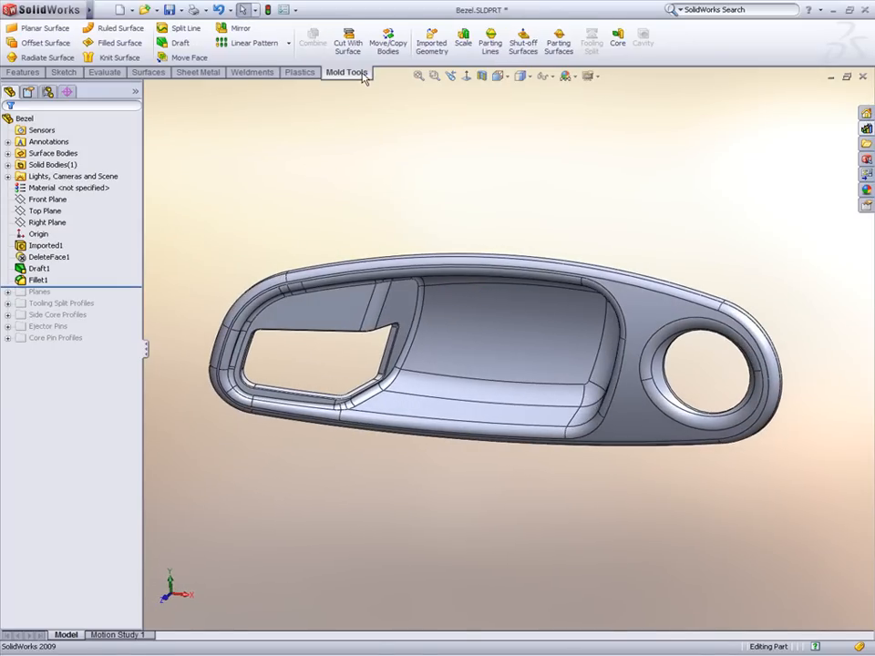
left_click(463, 45)
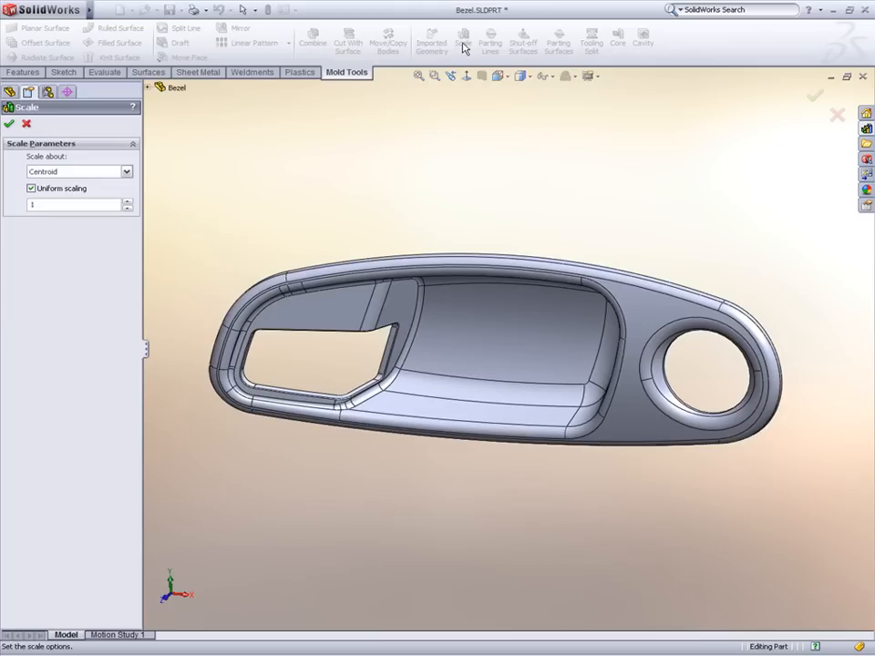
left_click(102, 171)
left_click(81, 193)
left_click(10, 124)
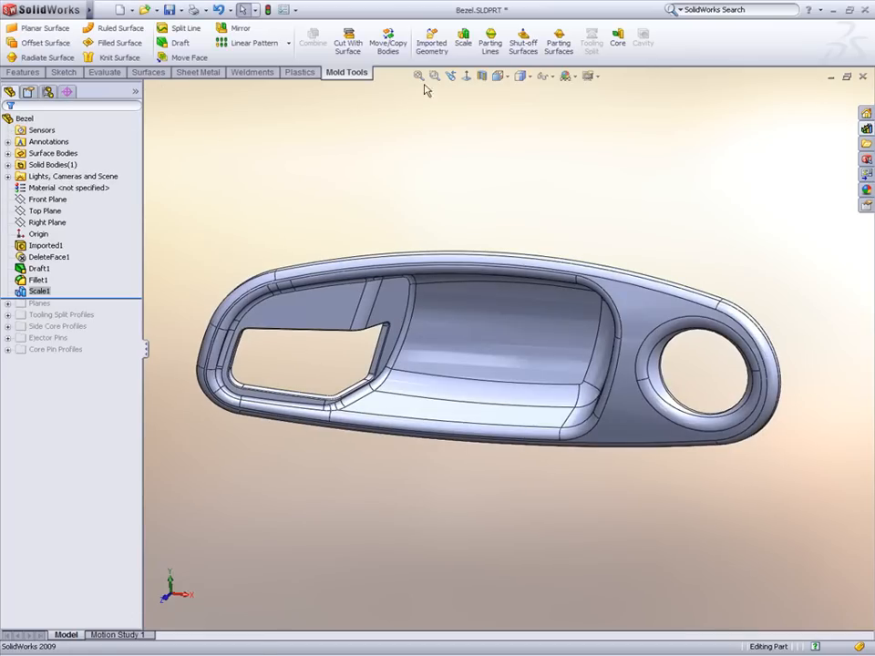
- Create the parting line around the bezel's outer edge, using the Front Plane as pull direction and 1-degree draft, for a core/cavity split
left_click(491, 43)
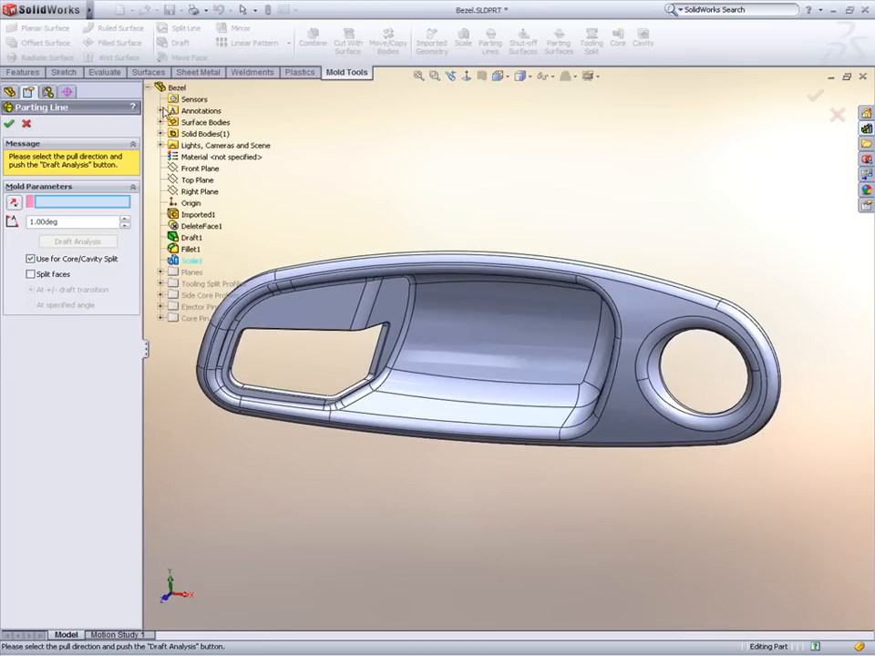
left_click(200, 169)
left_click(92, 241)
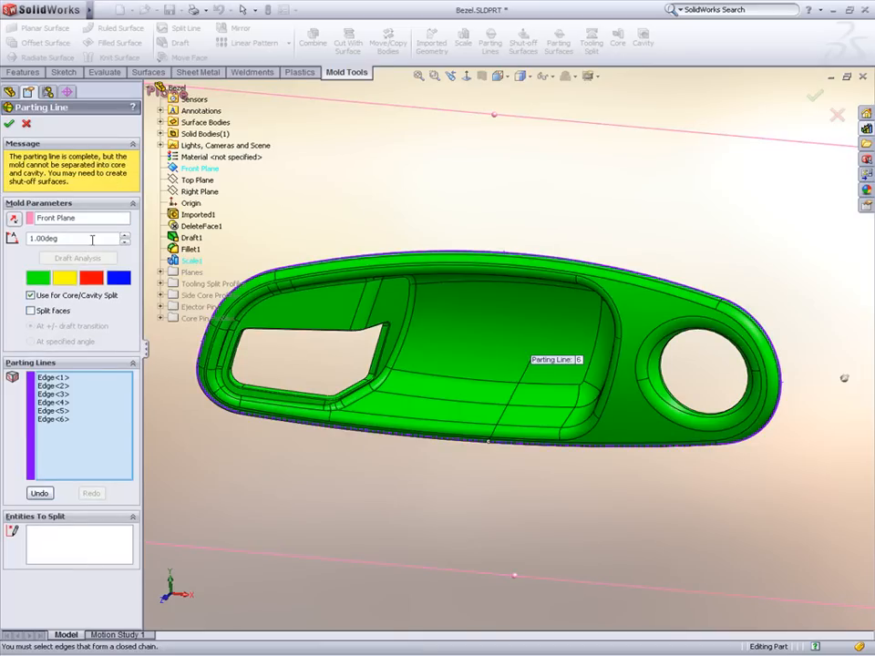
left_click(8, 124)
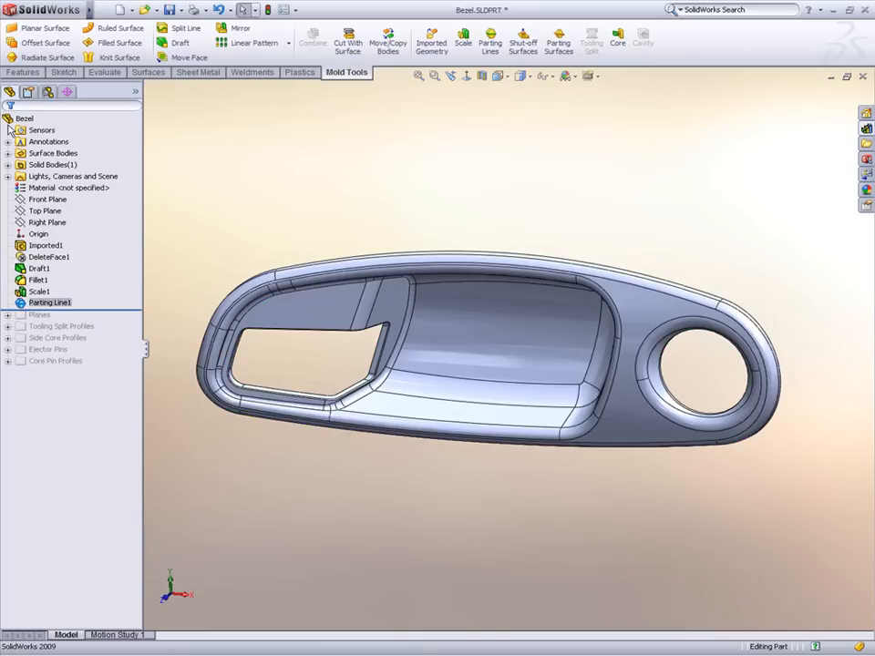
- Create knitted shut-off surfaces over both openings, with a tangent patch on the polygonal opening and a contact patch on the round hole
left_click(522, 46)
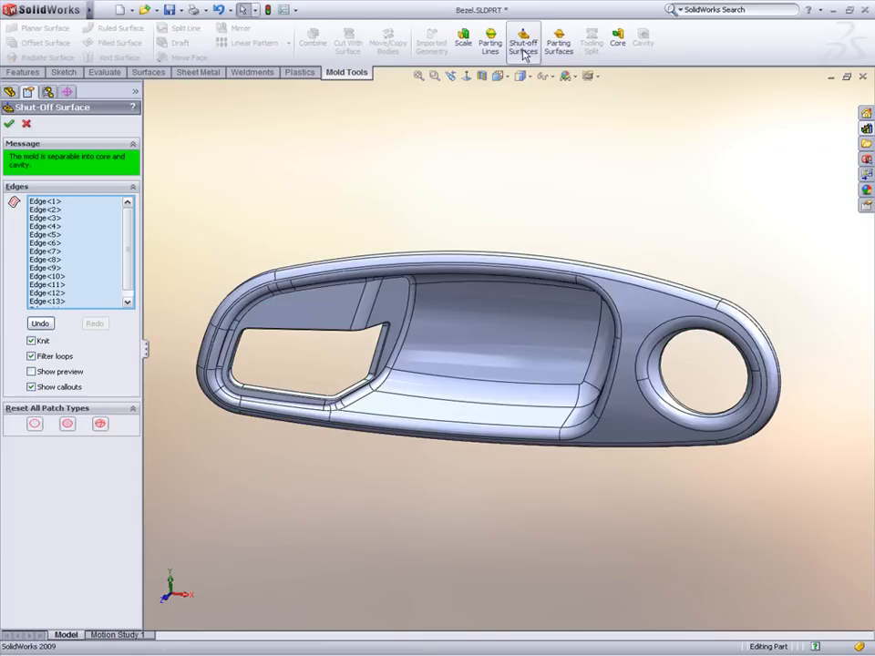
left_click(324, 343)
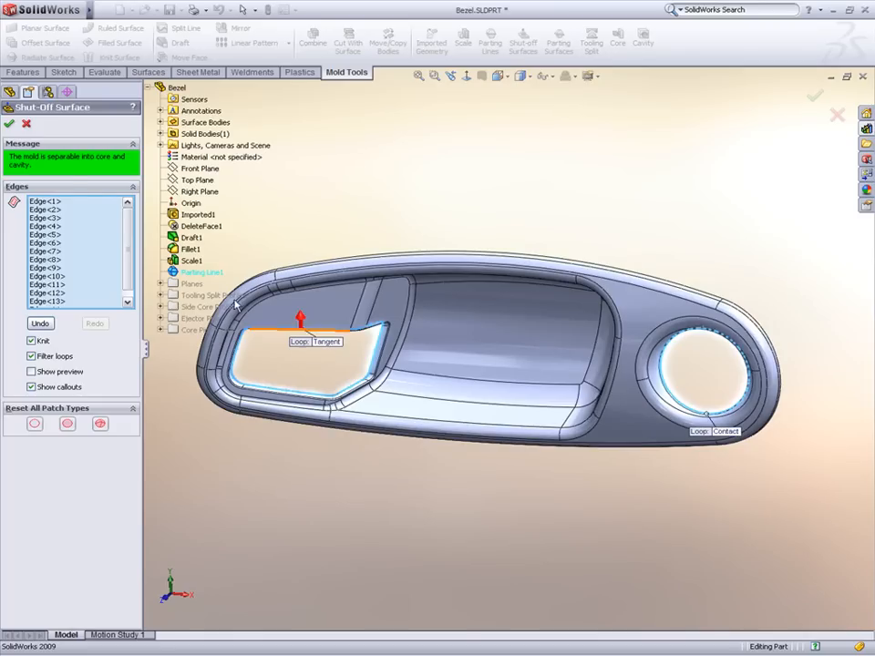
left_click(9, 123)
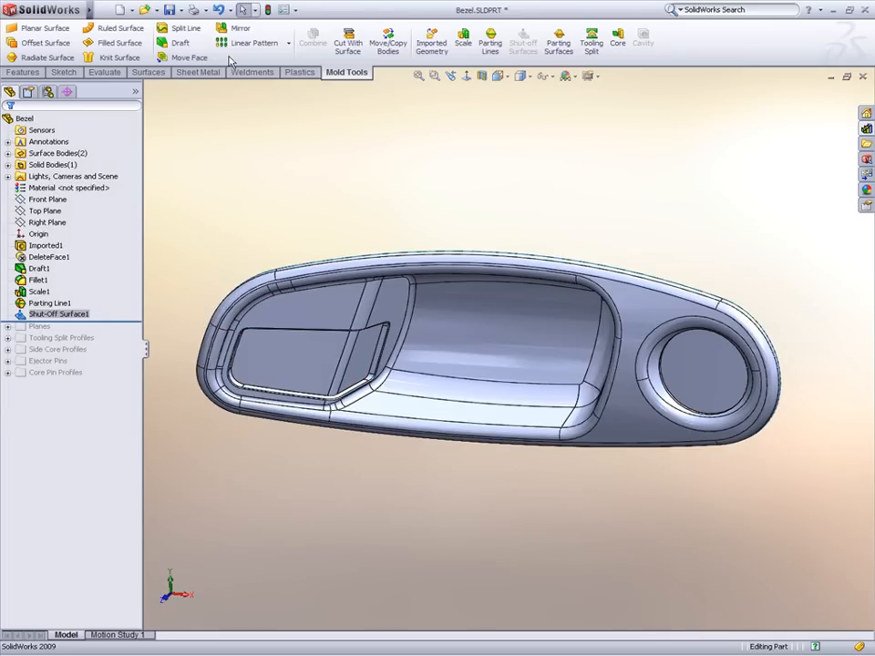
left_click(556, 40)
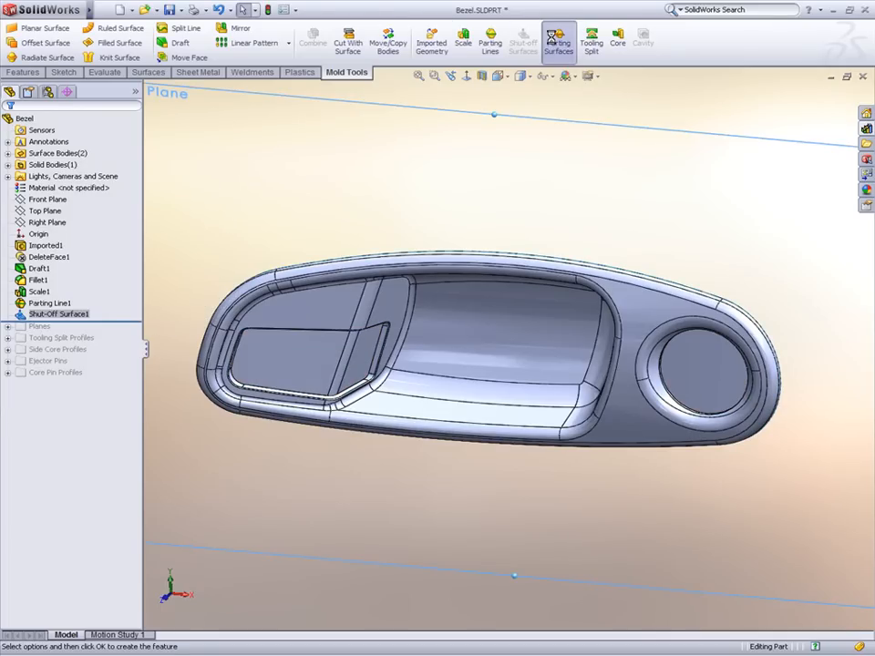
middle_click_drag(475, 401, 355, 248)
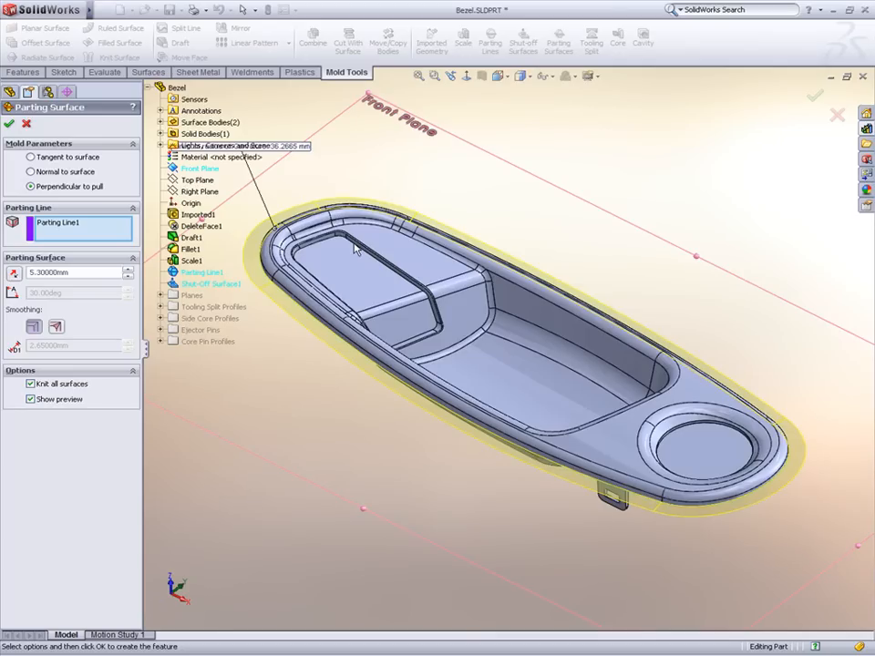
left_click(26, 123)
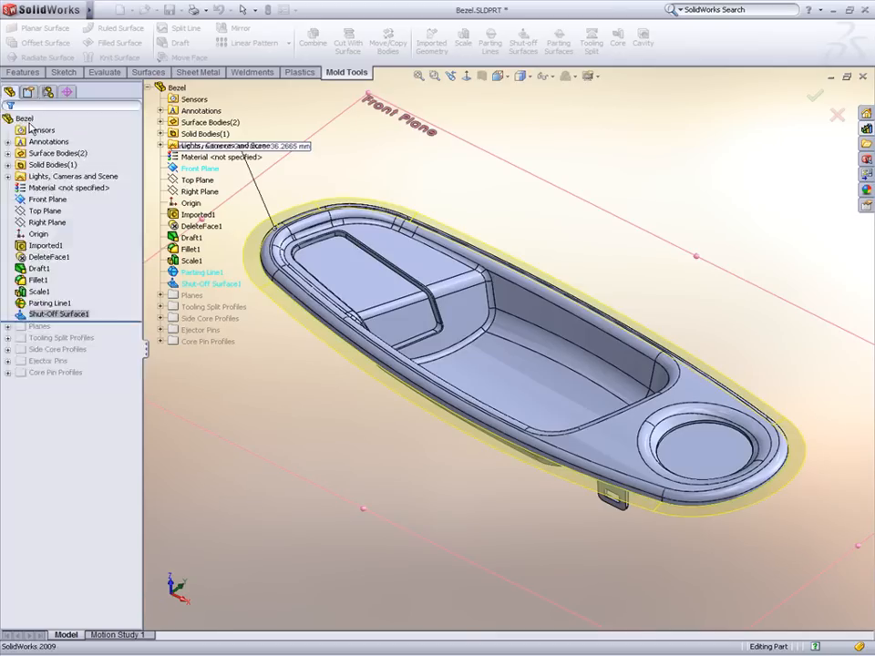
- Hide the solid bodies and the cavity surface bodies
left_click(46, 165)
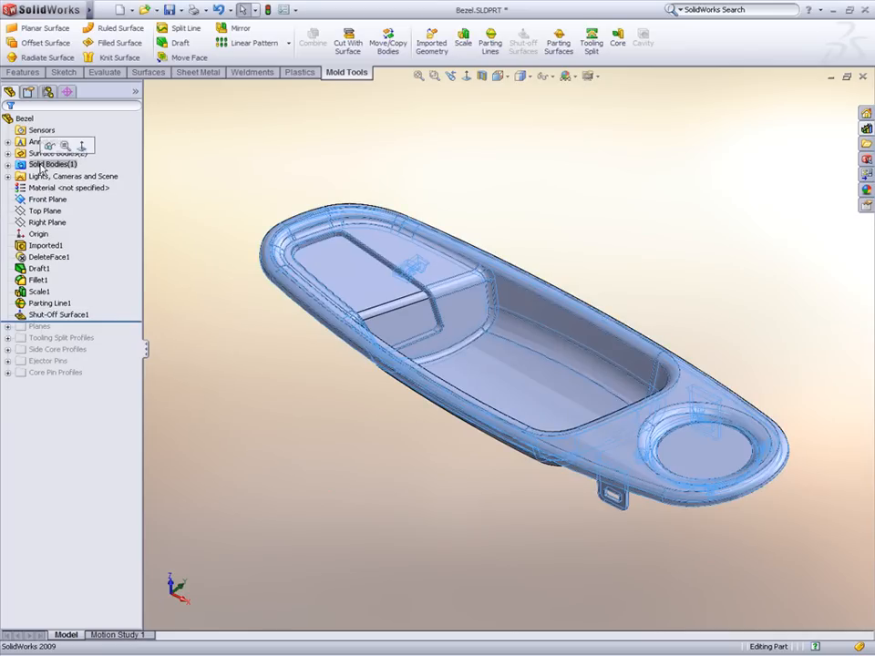
left_click(45, 144)
left_click(8, 153)
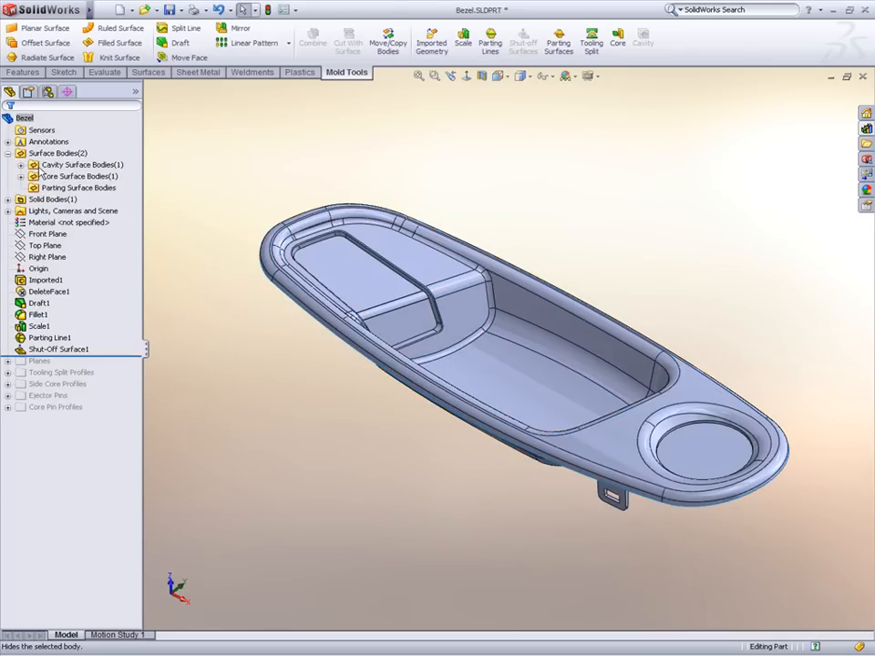
left_click(52, 154)
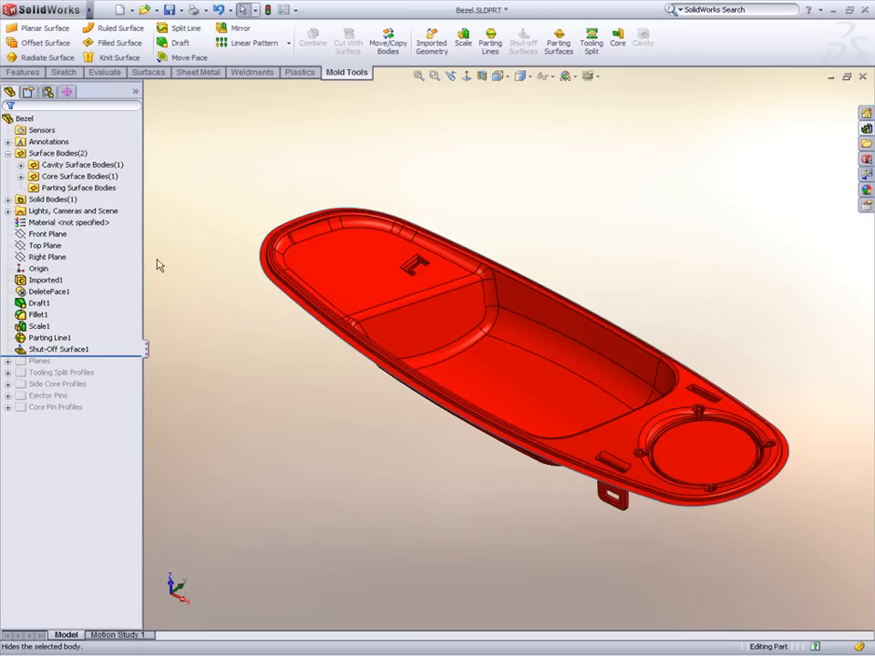
- Untrim the bezel's outer rim face along its external edges, extended 14% as a separate surface not merged with the original
left_click(264, 249)
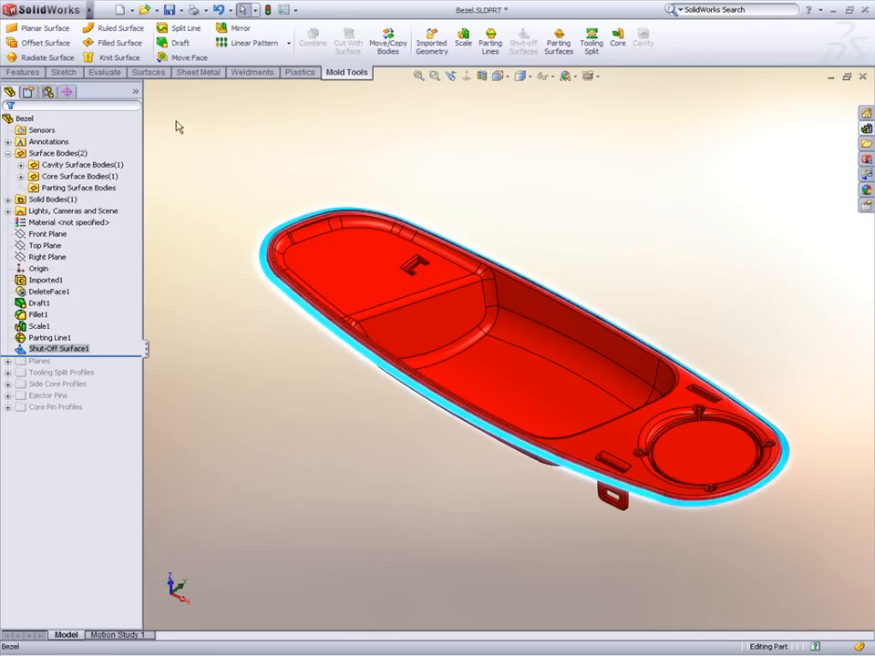
left_click(151, 73)
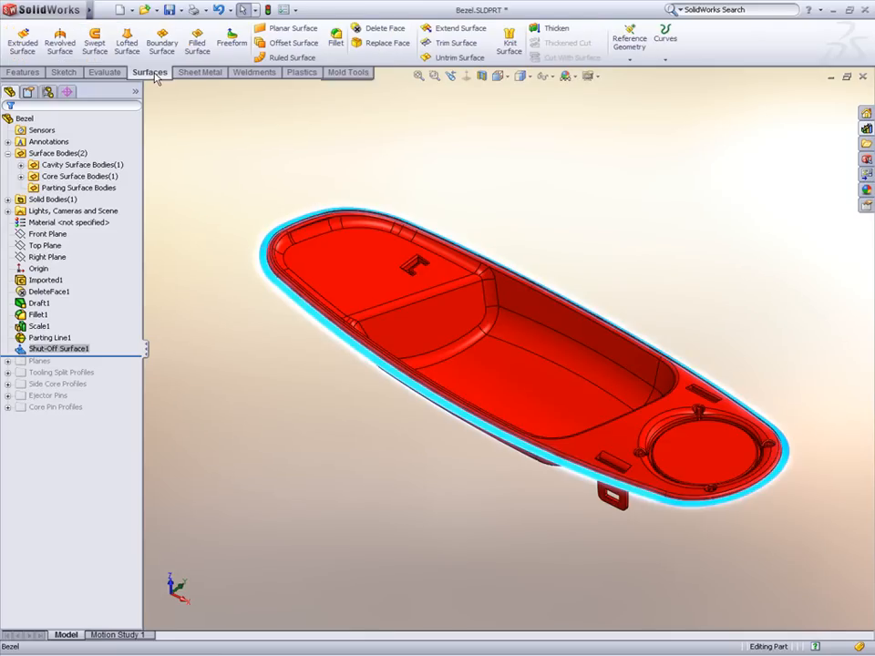
left_click(436, 57)
left_click(44, 286)
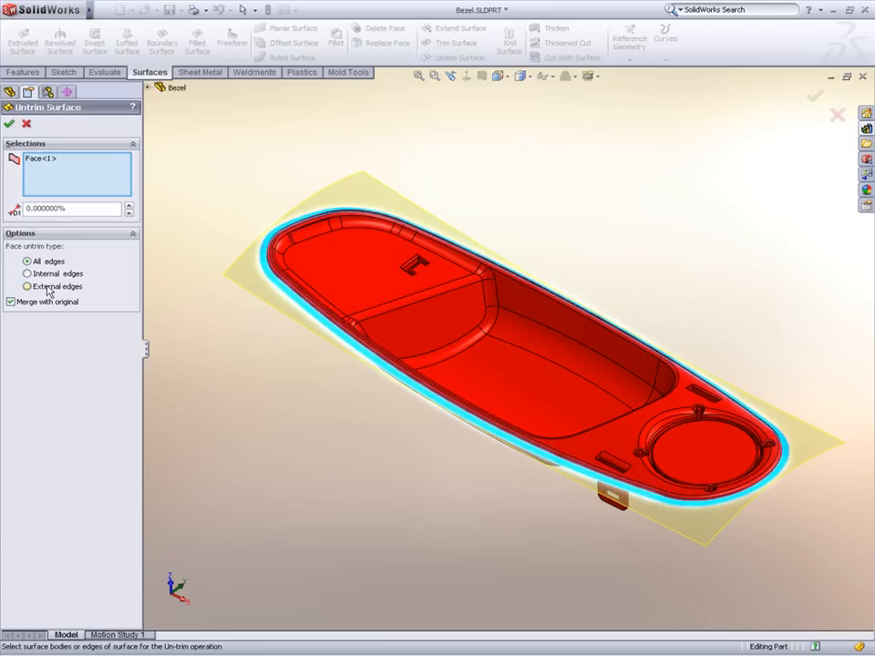
left_click(40, 302)
left_click(128, 205)
left_click_drag(131, 209, 131, 208)
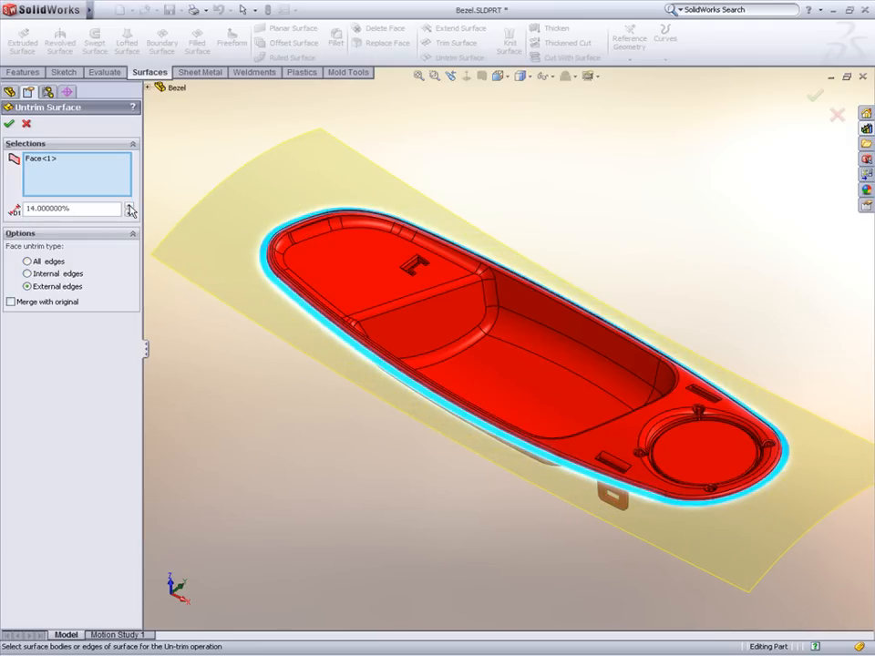
left_click(9, 123)
- Trim the untrimmed surface with Parting Line1, keeping the region outside the bezel
left_click(71, 347)
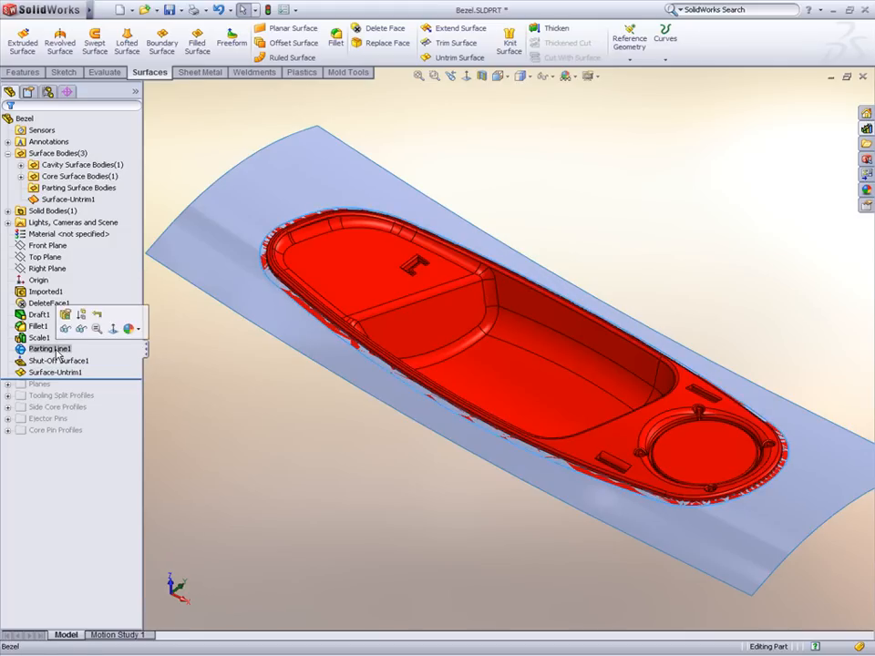
left_click(426, 46)
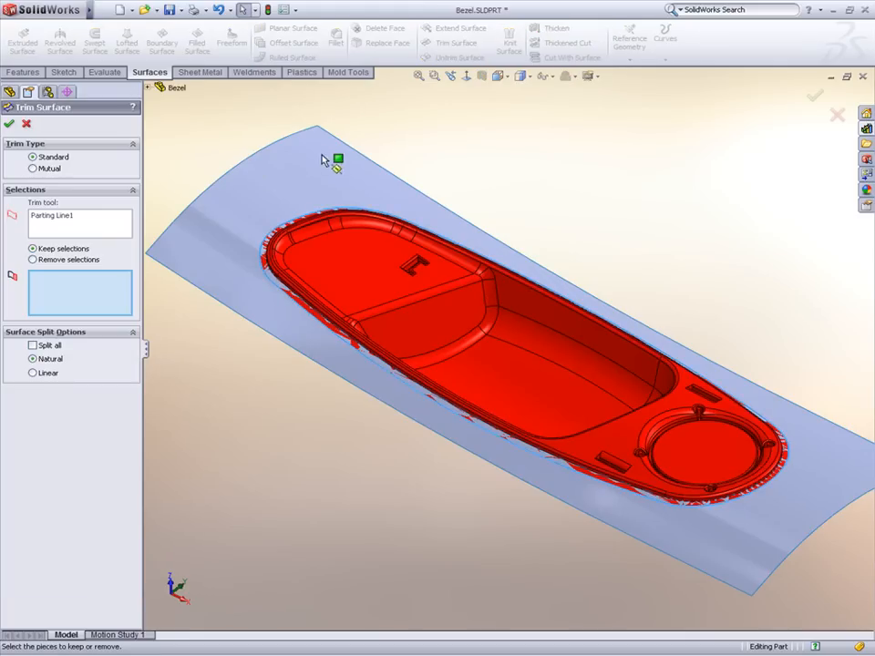
left_click(290, 185)
right_click(290, 186)
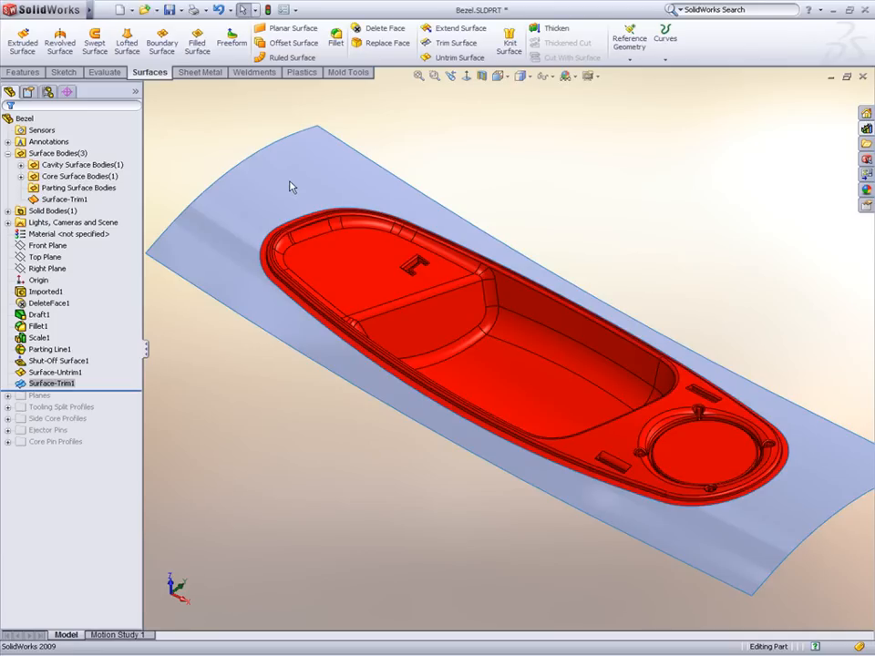
- Roll forward past the Tooling Split Profiles folder and trim the surface with the Shutoff Profile sketch, keeping the portion around the bezel
left_click(196, 365)
left_click_drag(121, 389, 109, 413)
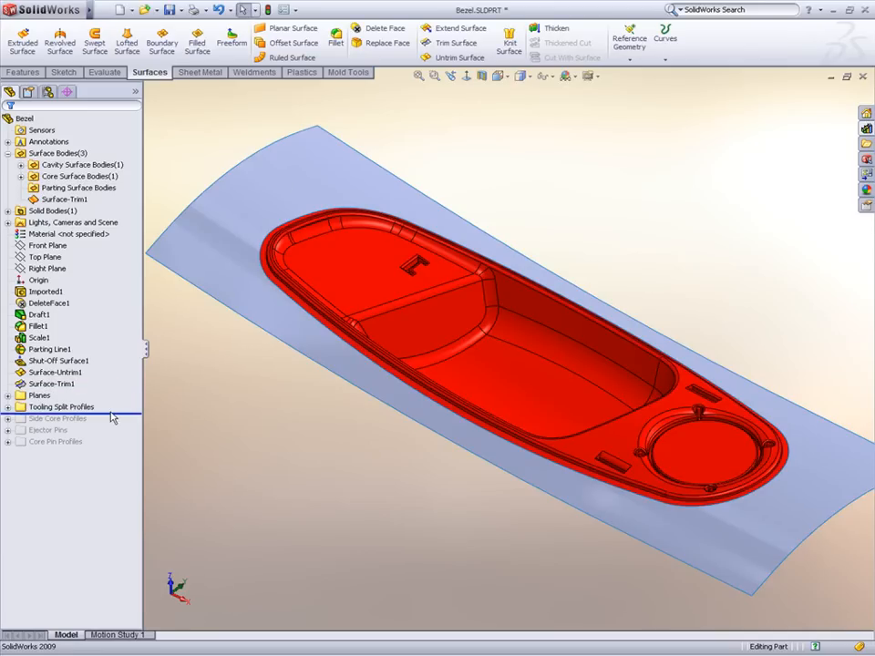
left_click(7, 407)
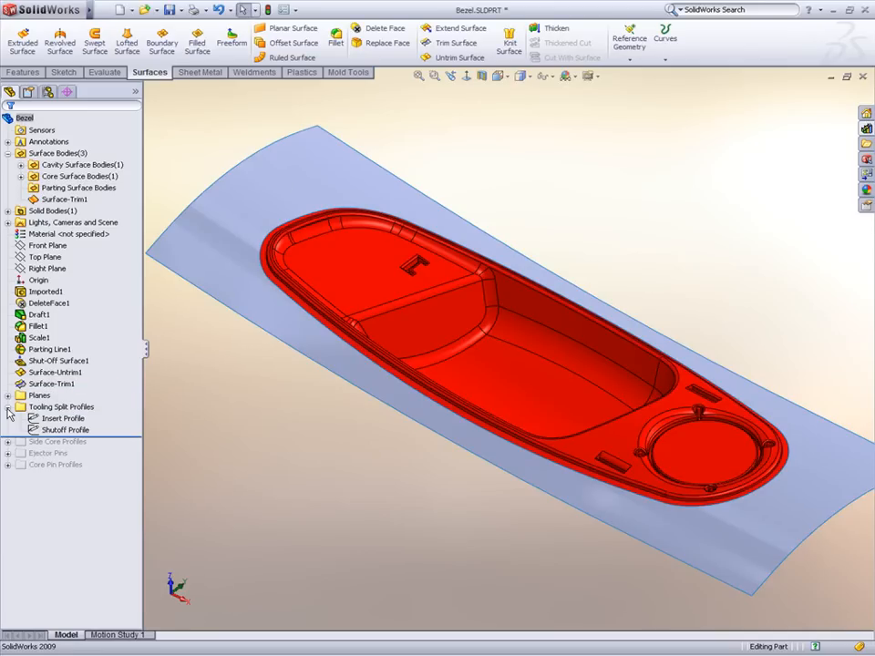
left_click(60, 430)
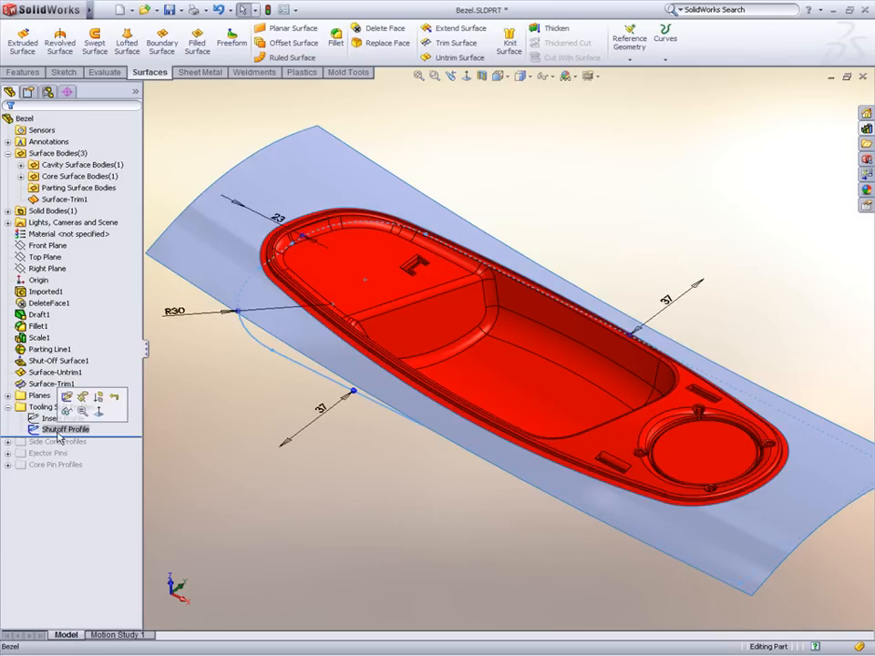
left_click(455, 43)
left_click(334, 193)
key("Return")
left_click(244, 165)
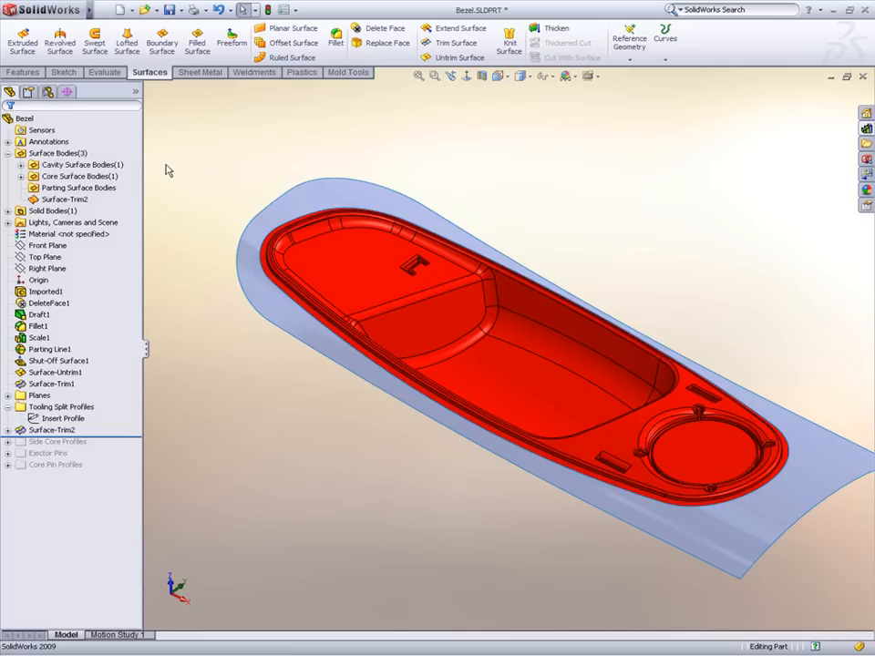
- Move the Surface-Trim2 body into the Parting Surface Bodies folder
left_click(82, 165)
left_click(79, 176)
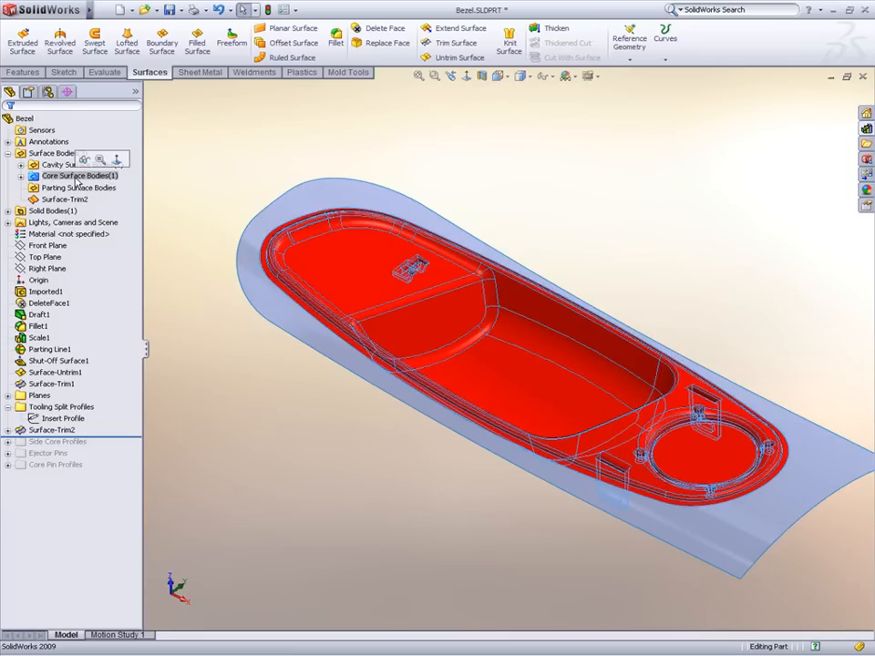
left_click(79, 187)
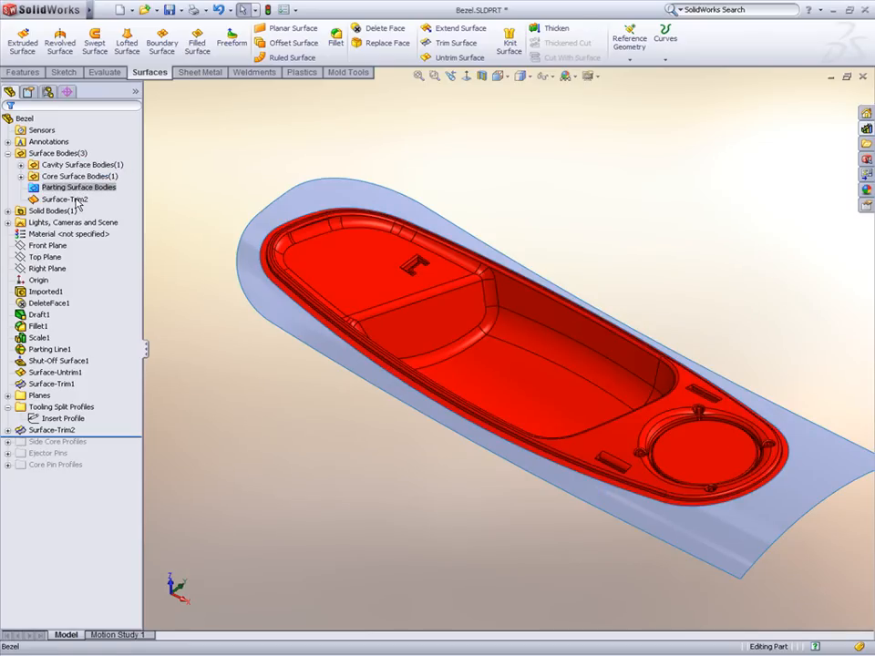
left_click(167, 235)
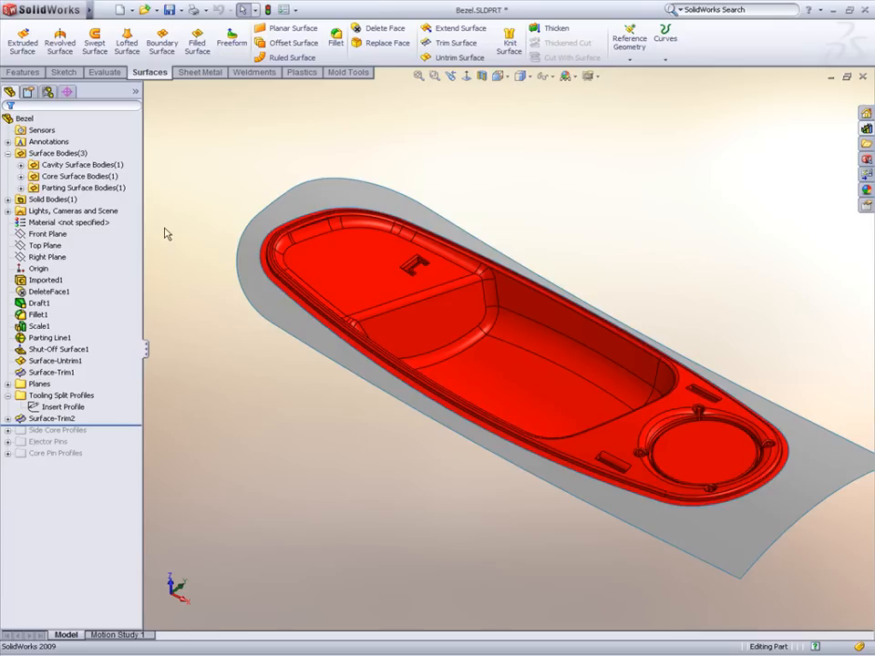
- Create a tooling split from the Insert Profile sketch with 40 mm and 30 mm block depths and a 3-degree interlock surface
left_click(64, 407)
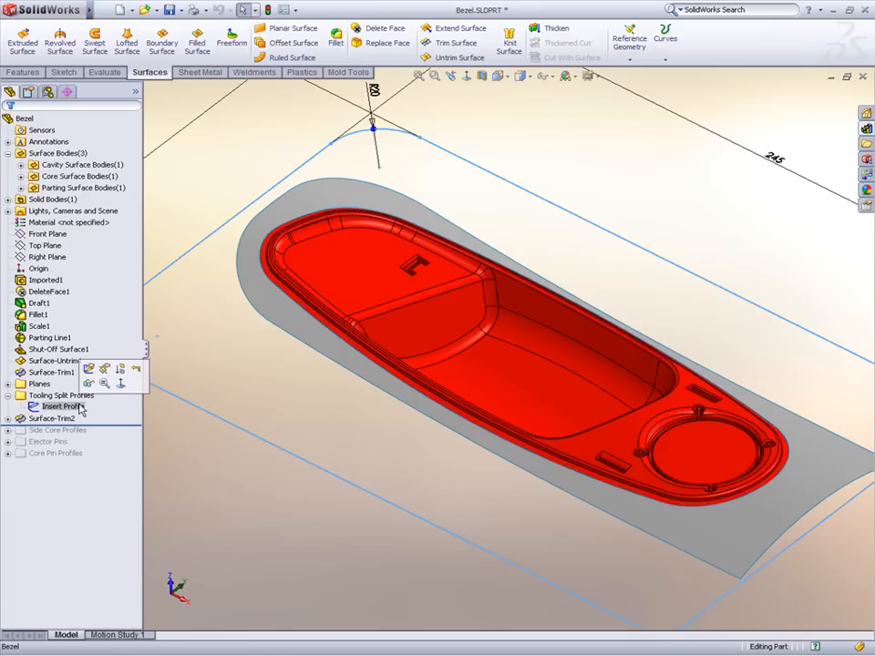
left_click(348, 72)
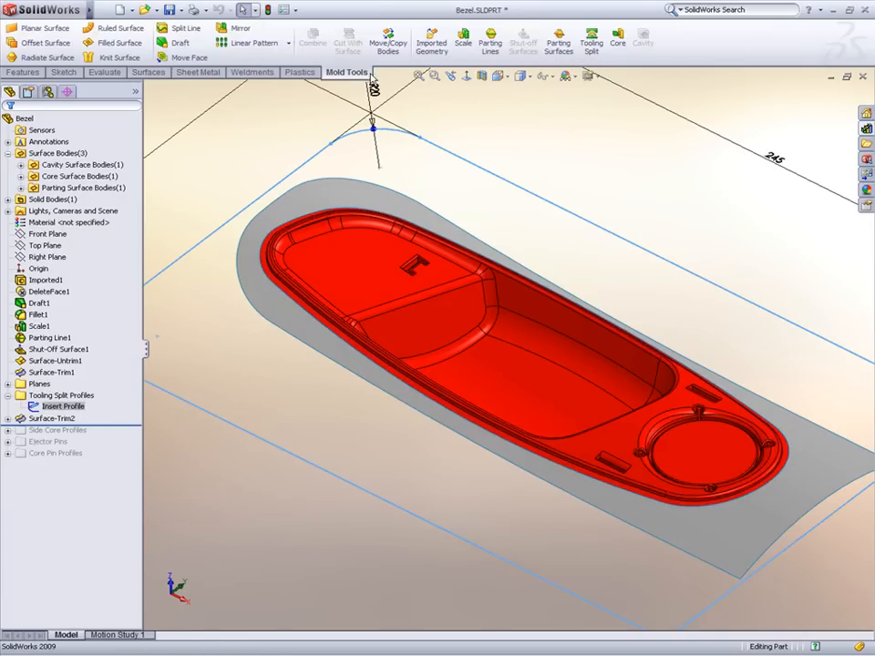
left_click(591, 47)
middle_click_drag(539, 229, 509, 187)
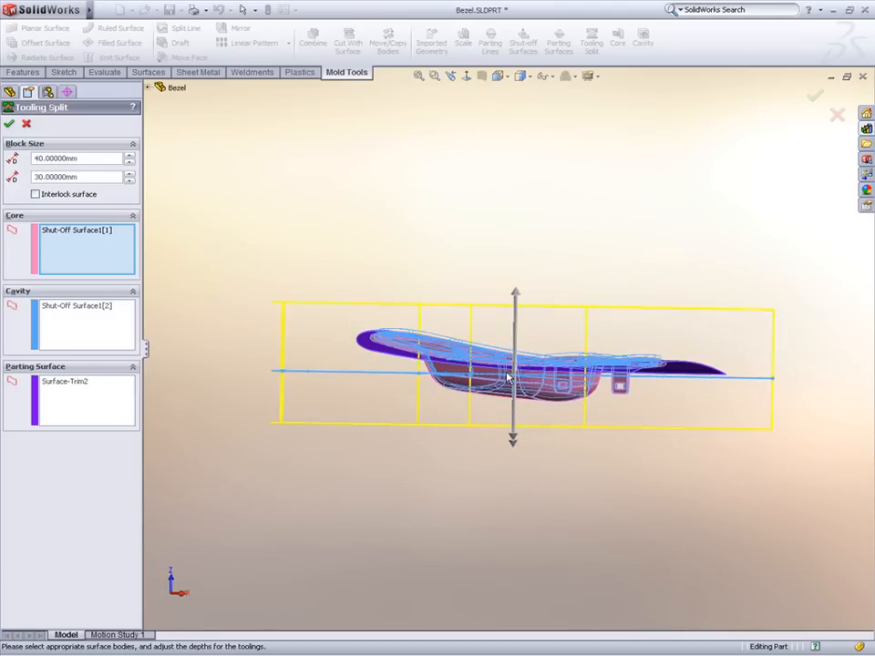
scroll(508, 376, "down", 3)
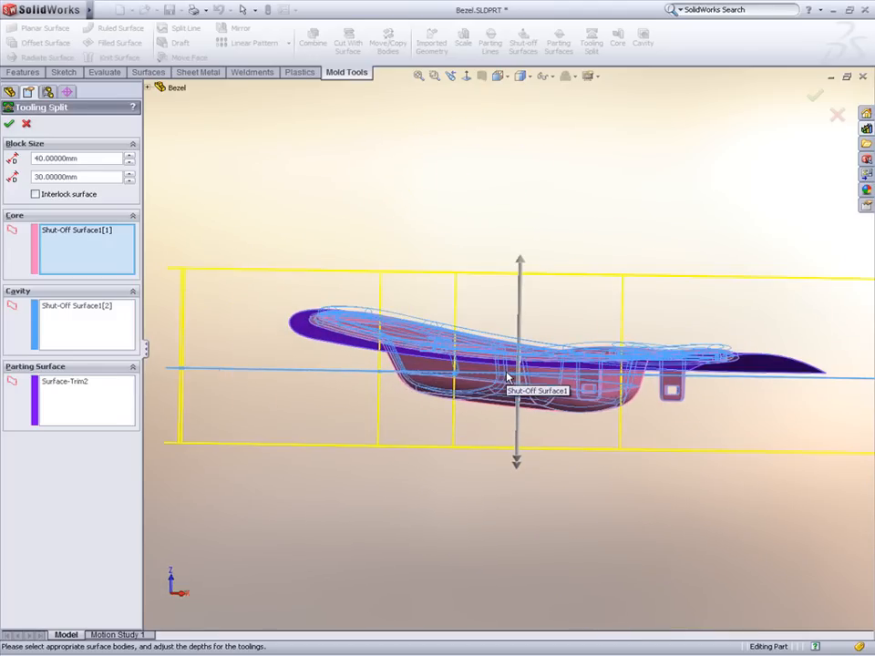
left_click(83, 194)
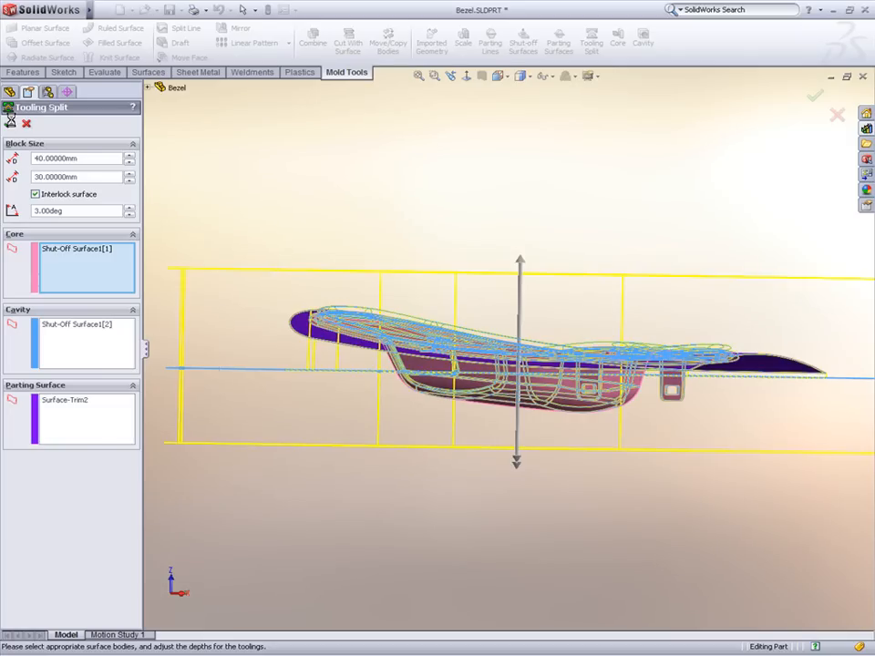
left_click(10, 118)
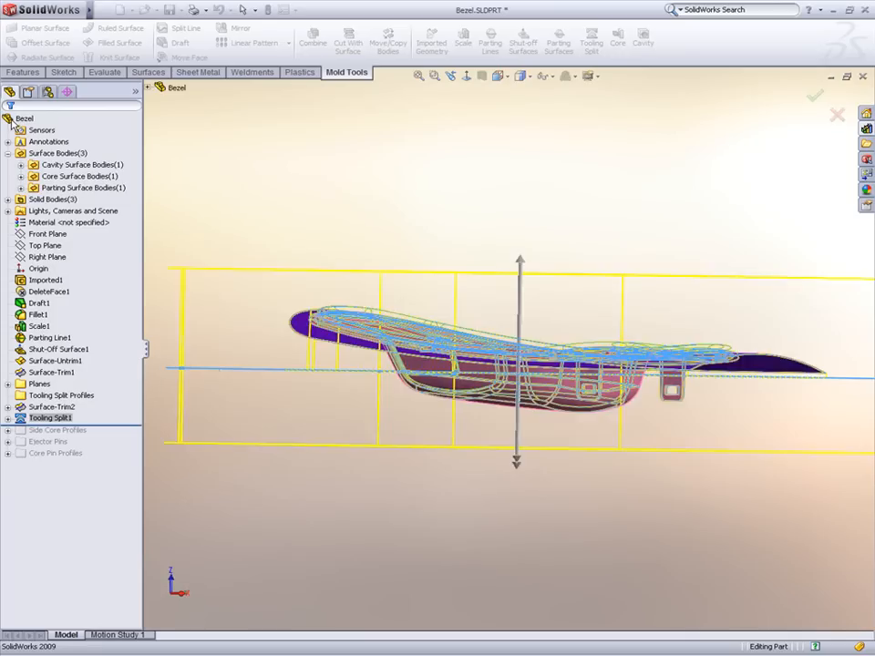
- Hide the mold's surface bodies and bring the complete tooling block into view
right_click(69, 161)
left_click(75, 135)
key("f")
middle_click_drag(346, 230, 455, 264)
- Isolate the upper mold block to examine its underside, and exit the isolation
right_click(540, 321)
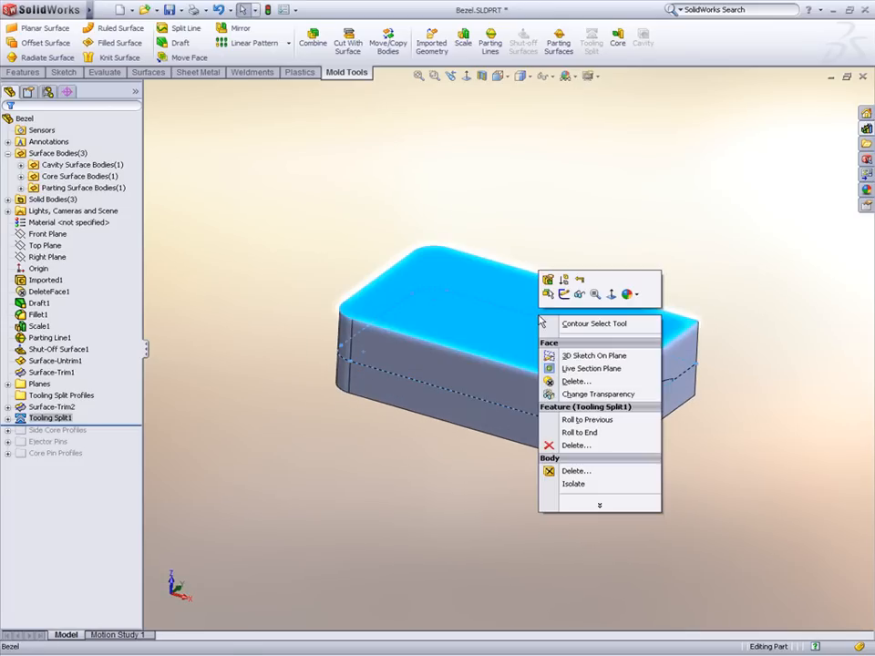
left_click(571, 484)
middle_click_drag(565, 427, 565, 223)
scroll(549, 351, "down", 3)
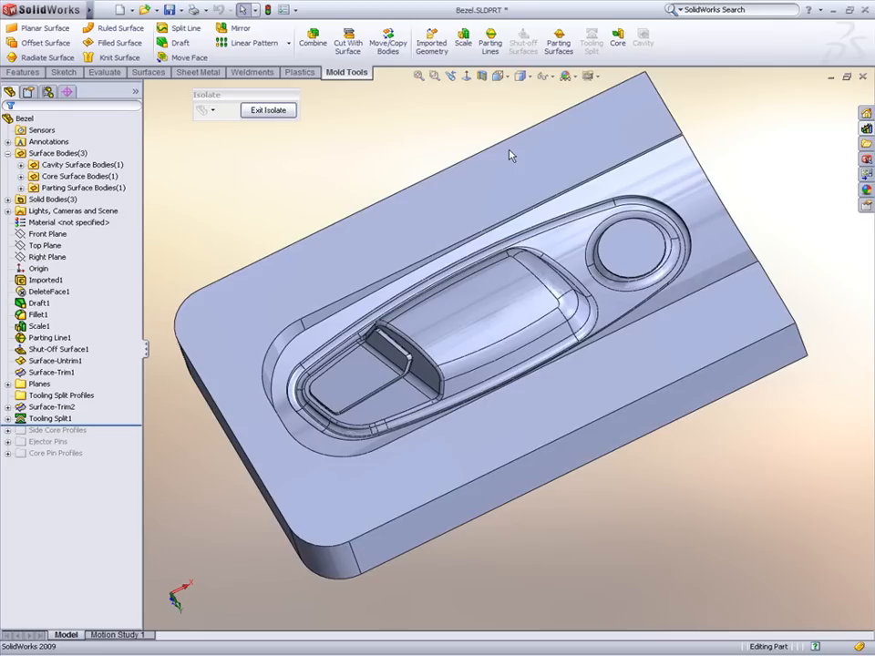
middle_click_drag(510, 151, 453, 461)
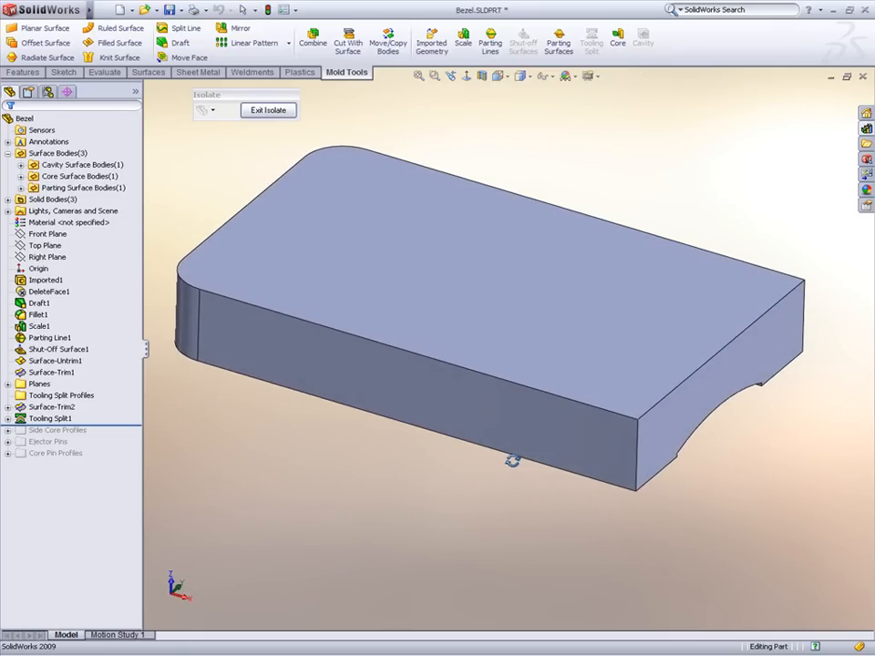
left_click(268, 109)
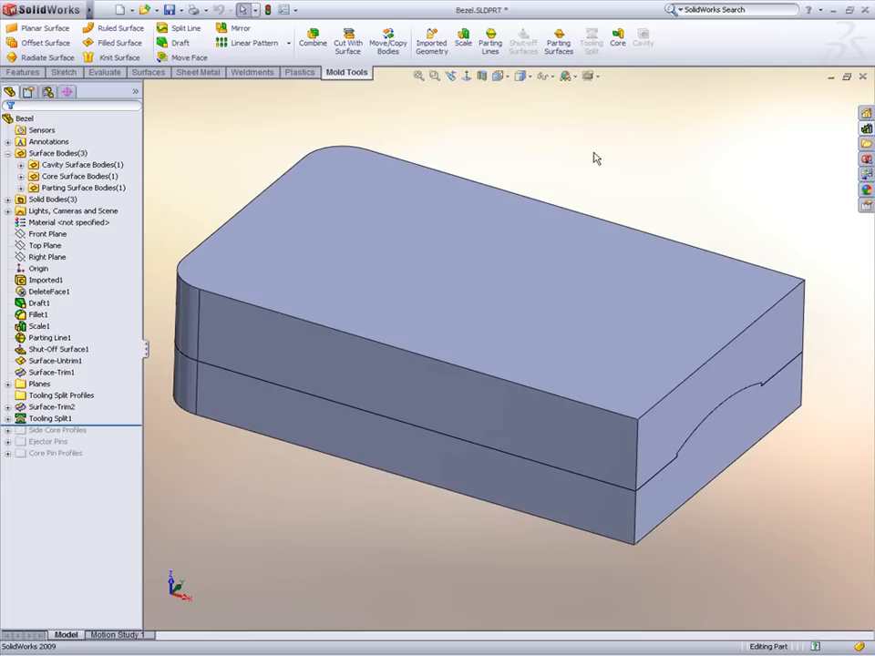
- Insert the Sprue-Runner-Gate library feature on the flat end face of the mold blocks, referencing the Origin and Top Plane
left_click(866, 130)
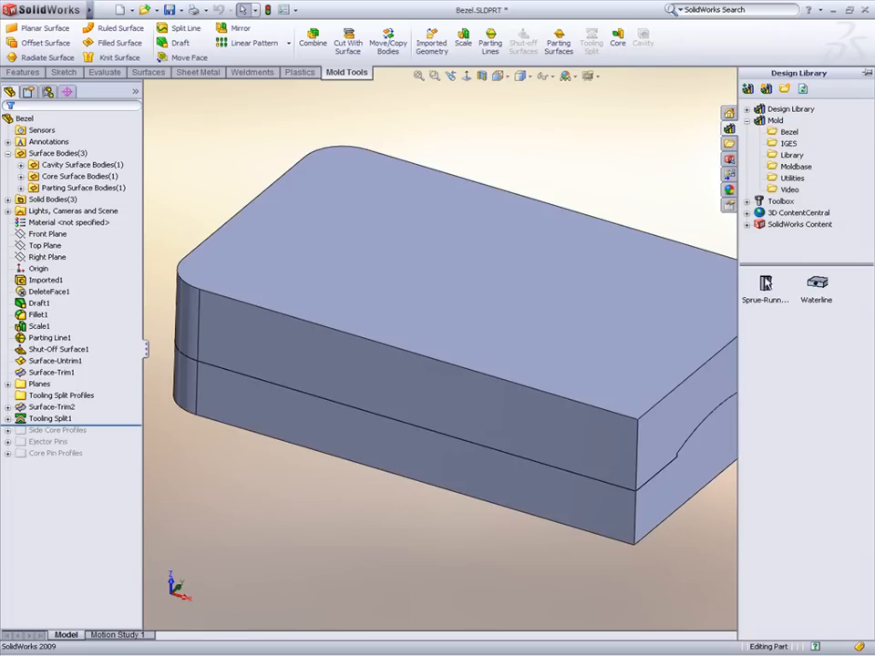
mouse_move(770, 293)
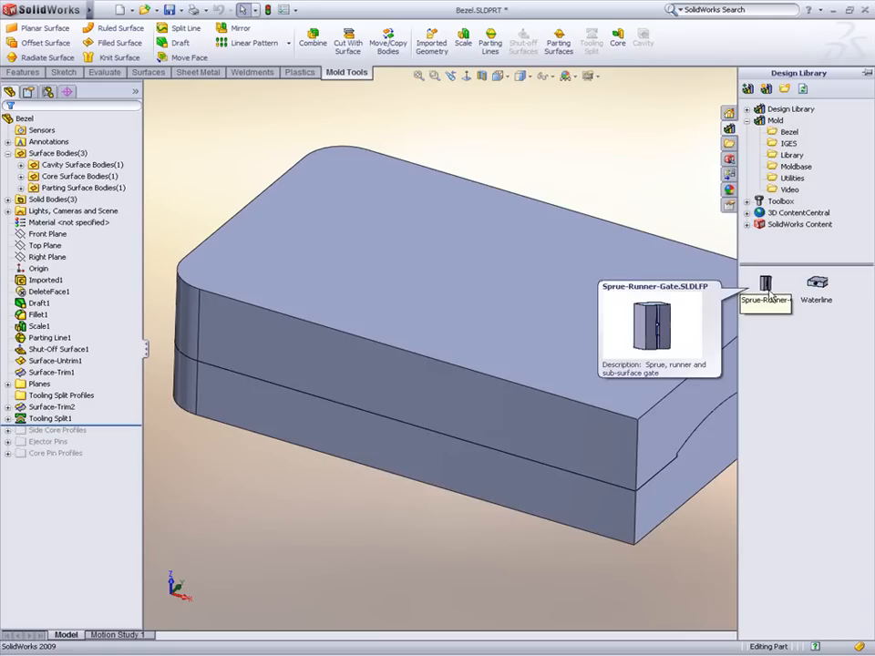
left_click_drag(770, 294, 727, 423)
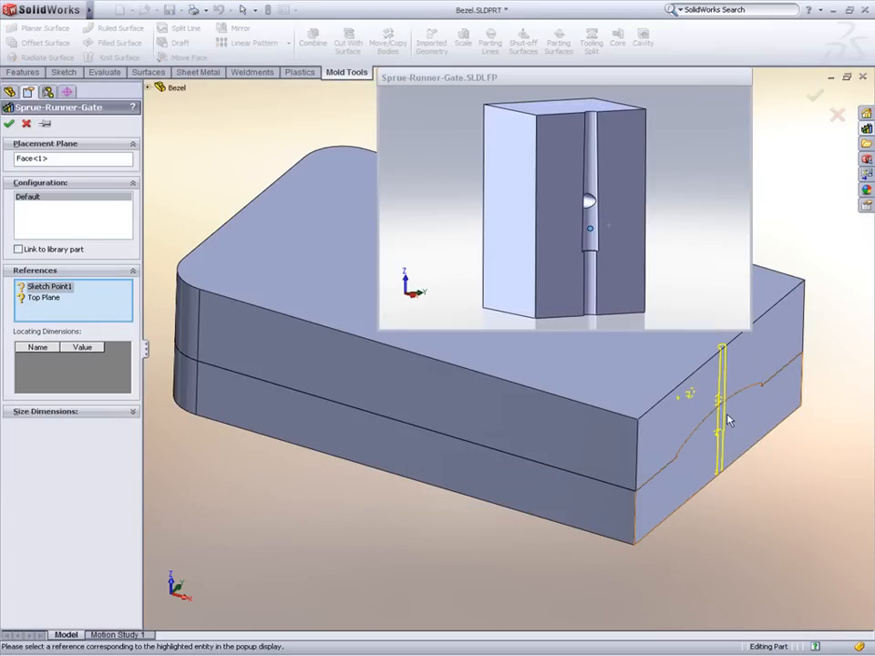
left_click(147, 88)
left_click(187, 202)
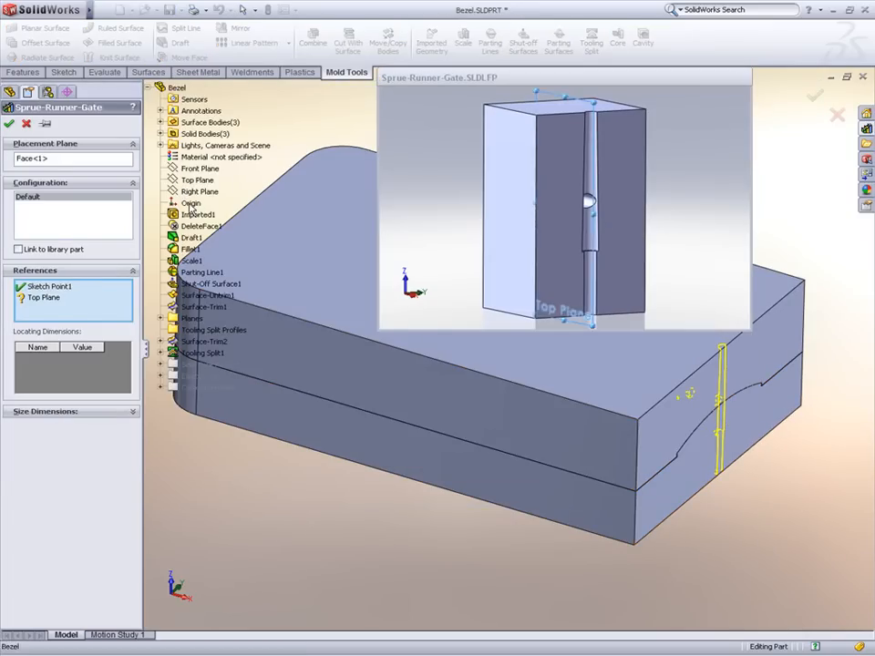
left_click(188, 181)
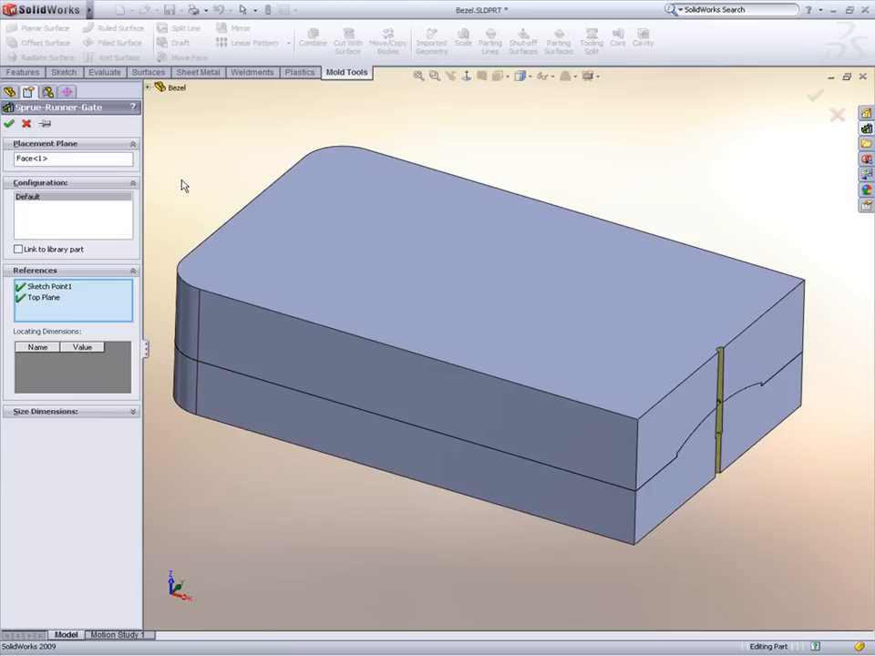
left_click(9, 123)
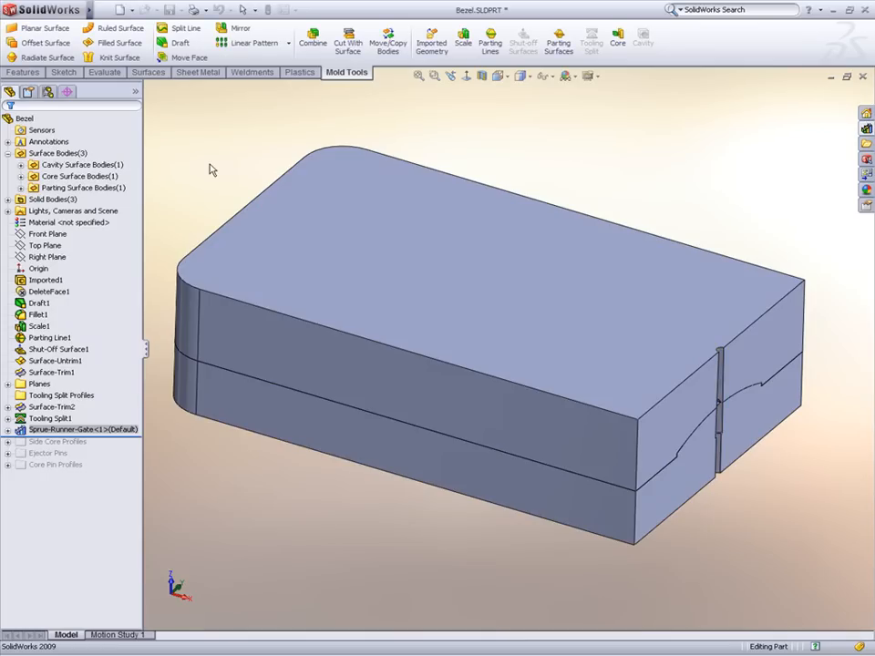
- Hide the upper mold block to expose the lower block's parting face
middle_click_drag(217, 182, 195, 150)
left_click(381, 216)
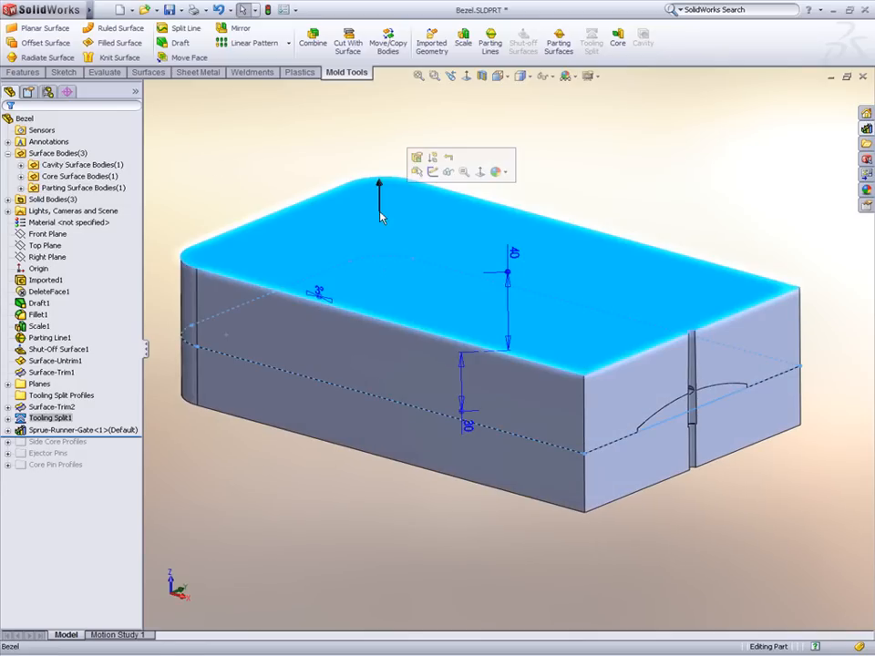
left_click(448, 173)
middle_click_drag(538, 239, 538, 251)
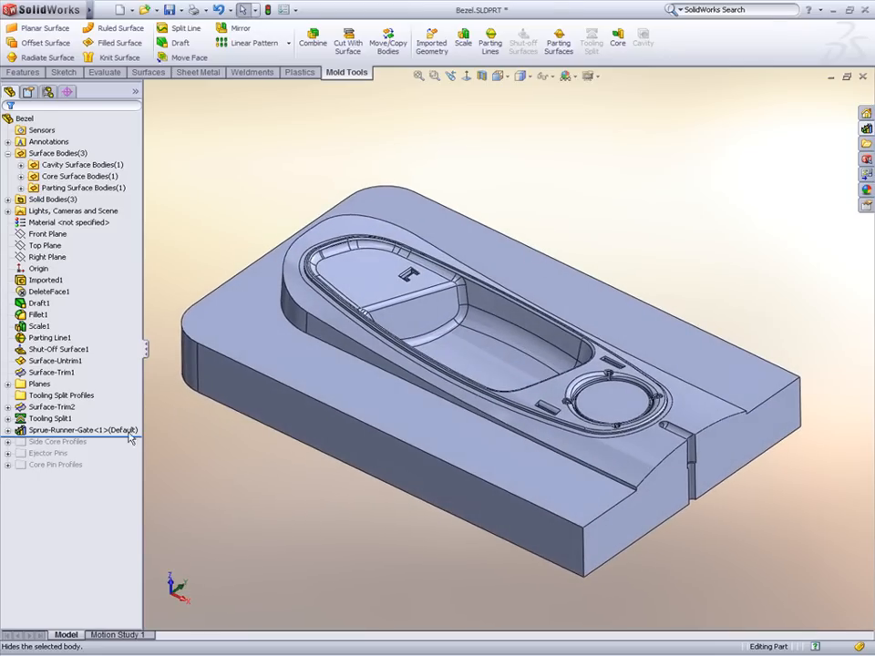
- Roll the model forward past the Side Core Profiles folder and edit the Side Core Profile sketch face-on in wireframe display
left_click_drag(91, 441, 108, 447)
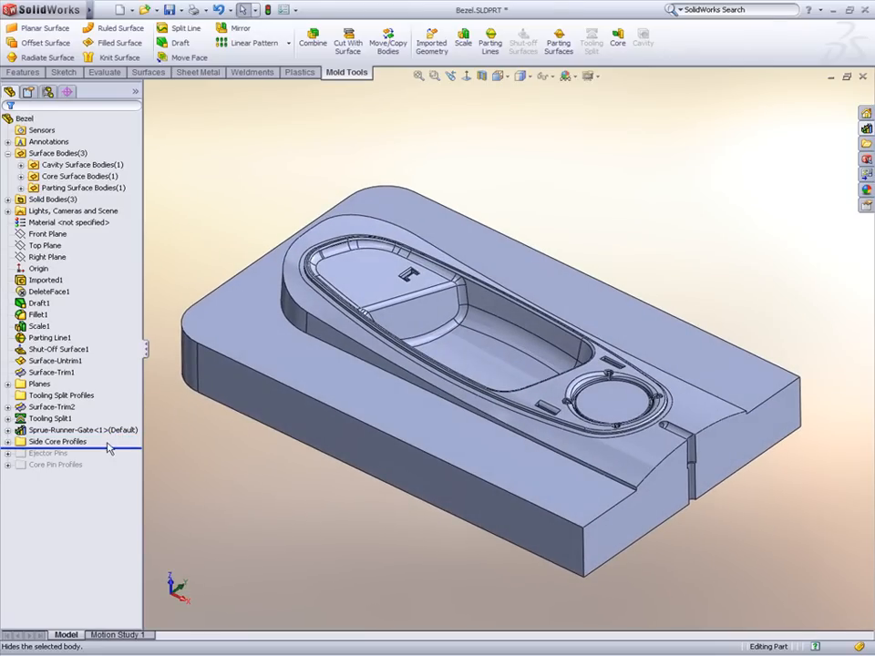
left_click(8, 442)
left_click(60, 451)
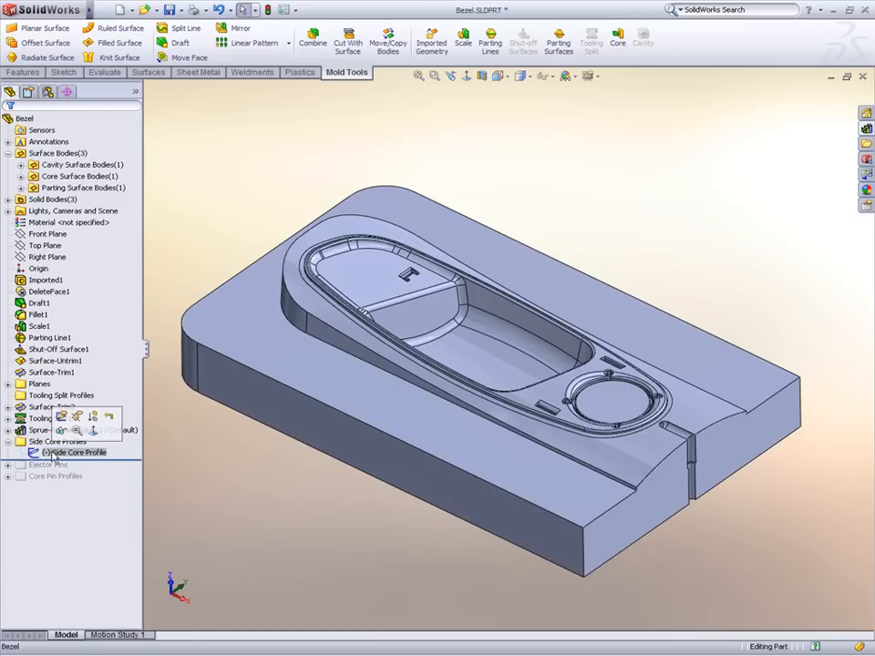
left_click(61, 416)
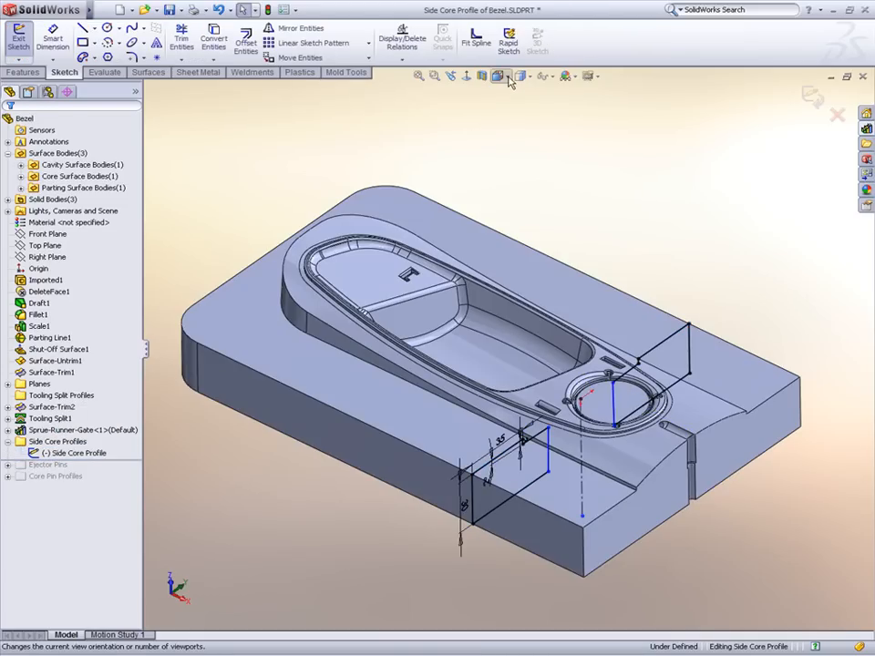
left_click(501, 76)
left_click(521, 142)
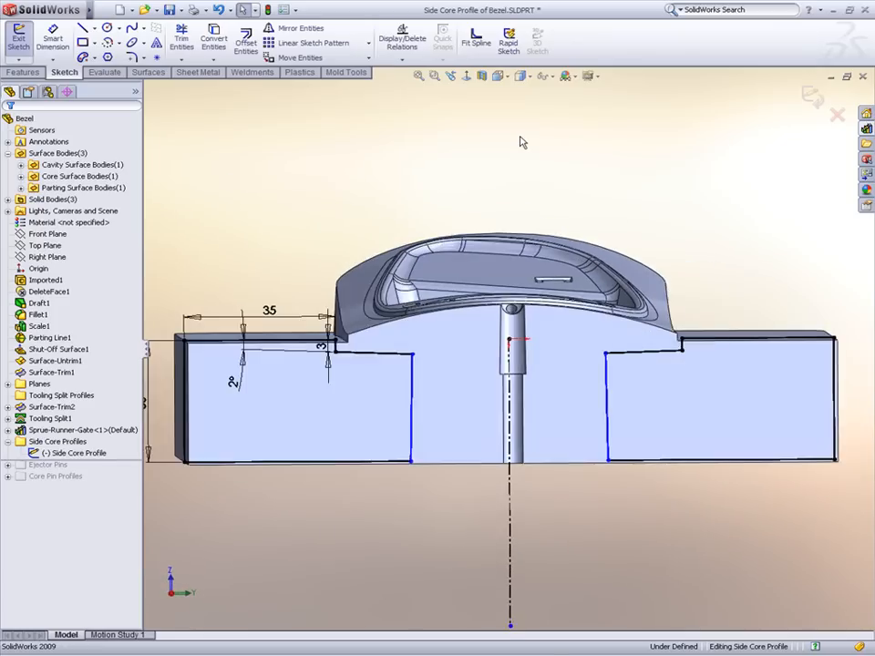
left_click(532, 78)
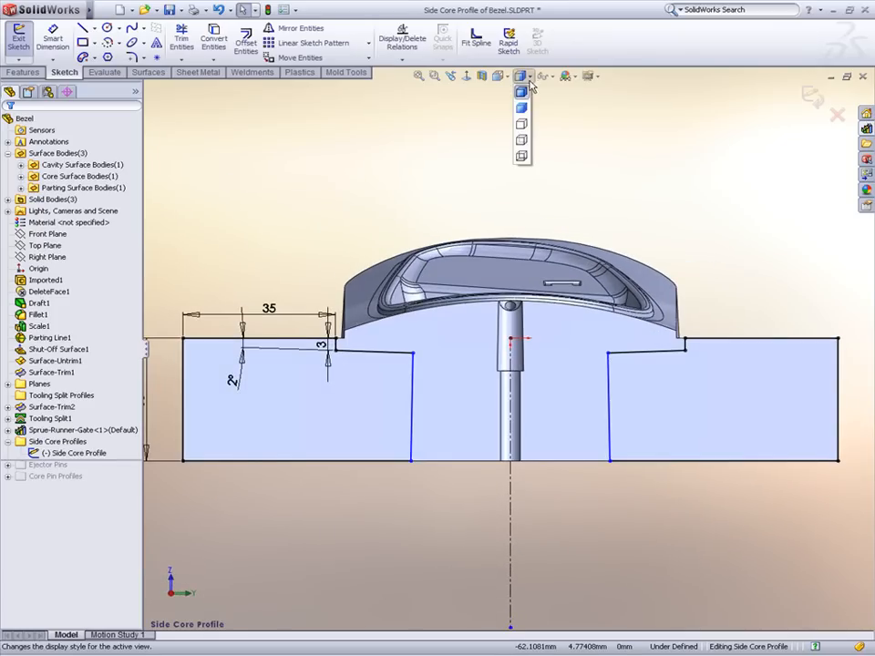
left_click(522, 156)
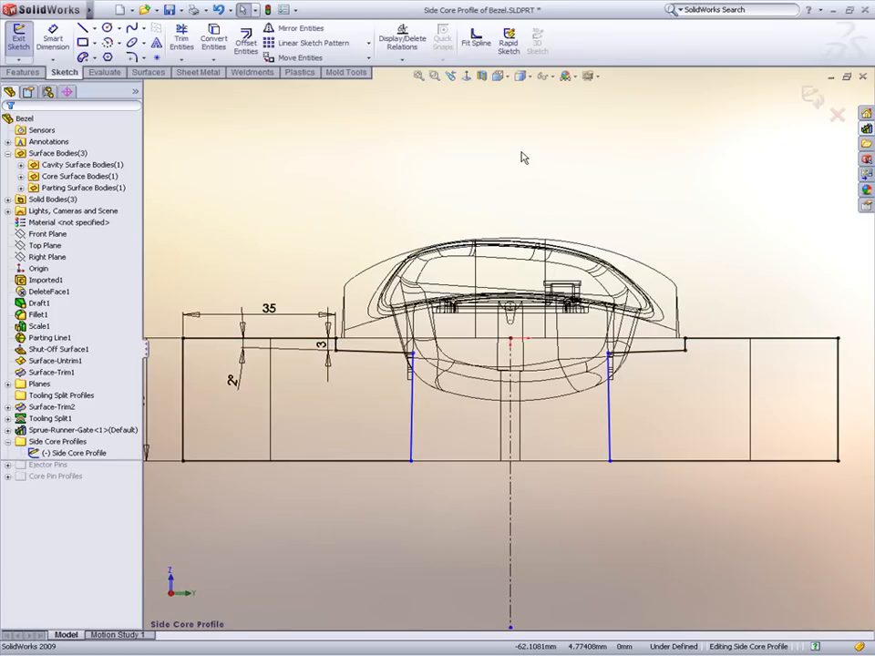
- Allow selection of hidden edges in wireframe and HLV modes in the Display/Selection system options
left_click(283, 10)
left_click(202, 223)
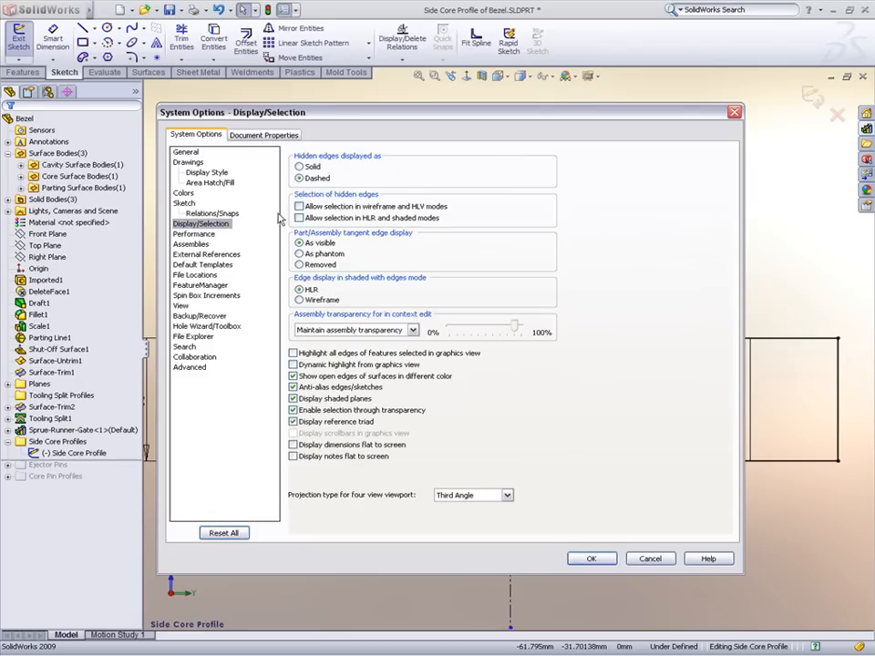
left_click(300, 207)
left_click(589, 560)
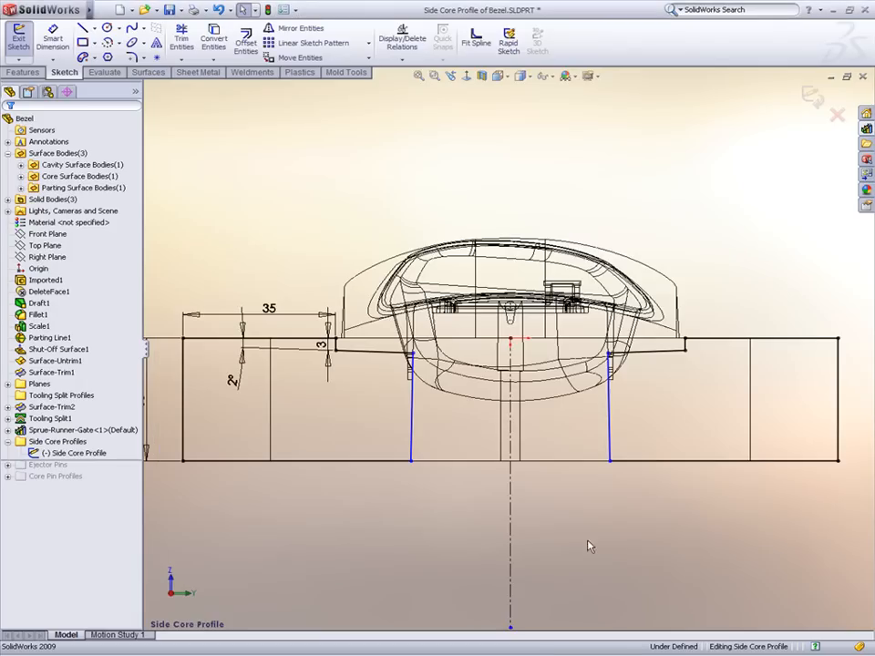
- Make the loose inner side line of the side core profile collinear with the adjacent hidden model edge
mouse_move(411, 414)
left_mouse_down()
mouse_move(446, 414)
mouse_move(396, 413)
left_mouse_up()
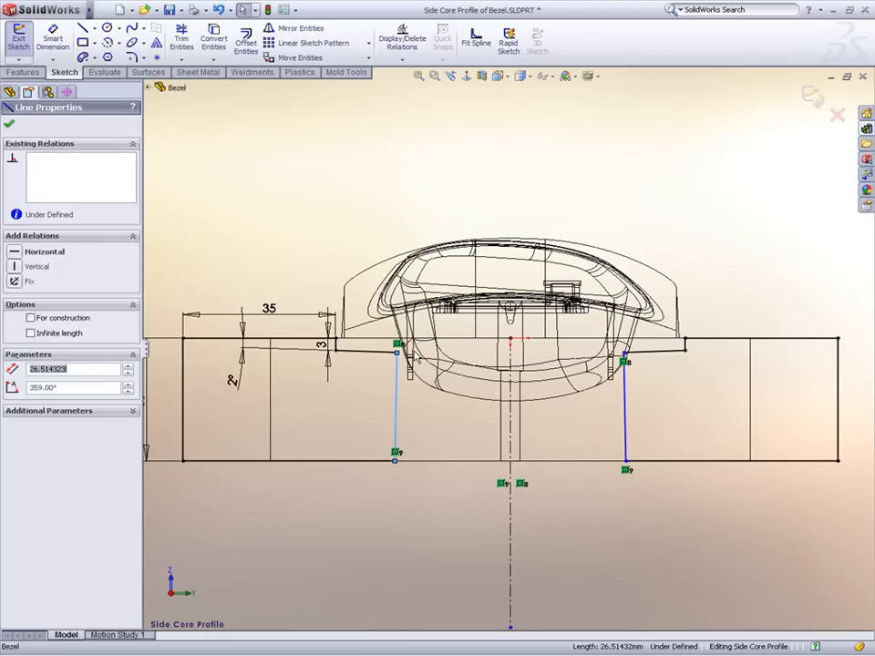
left_click(412, 361, "ctrl")
left_click(449, 298)
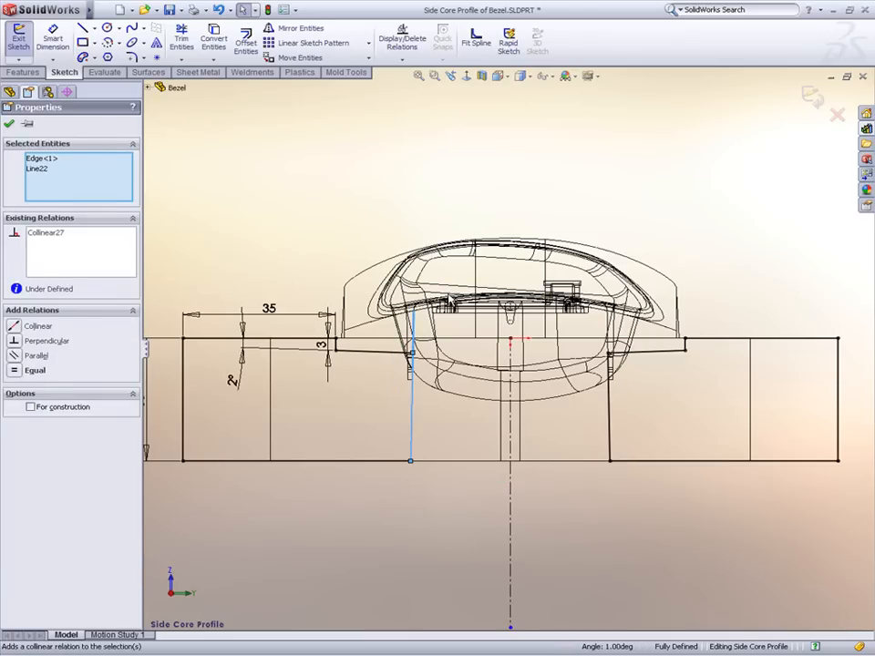
- Restore the shaded-with-edges display and exit the Side Core Profile sketch
left_click(523, 76)
left_click(520, 95)
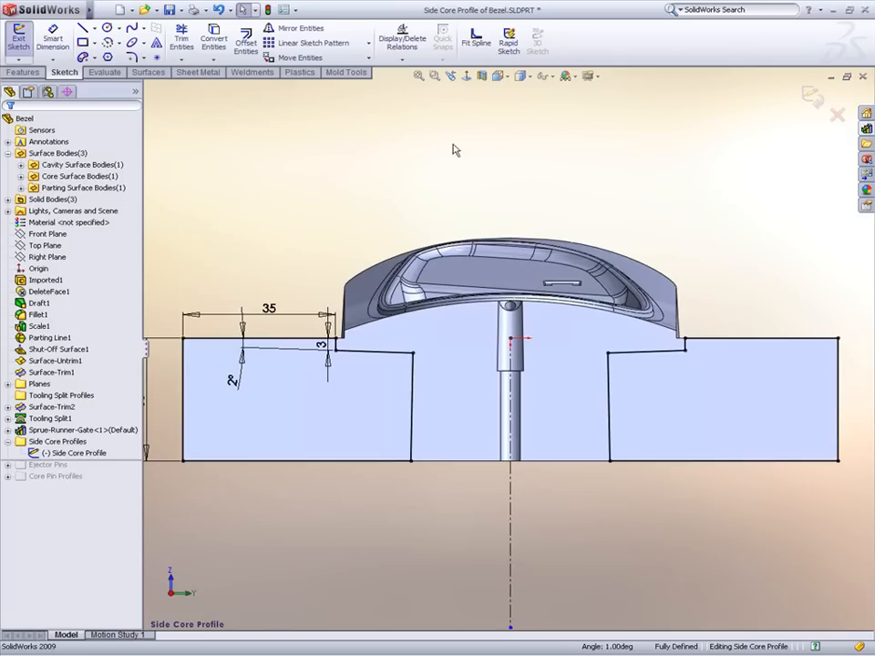
left_click(810, 95)
- Create the two side cores from the Side Core Profile sketch with the Core tool, extracting them from the lower mold block
key("ctrl+7")
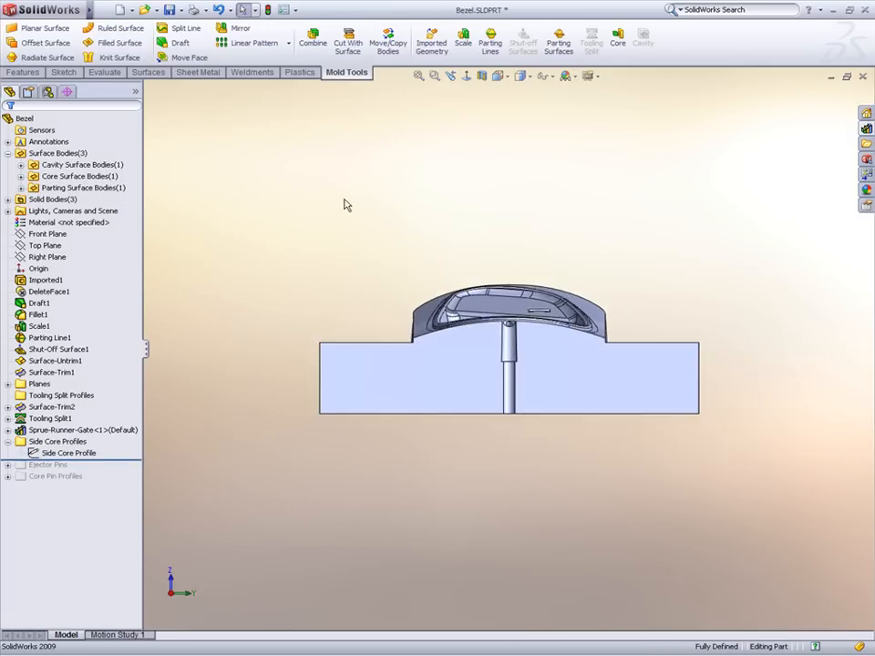
left_click(89, 454)
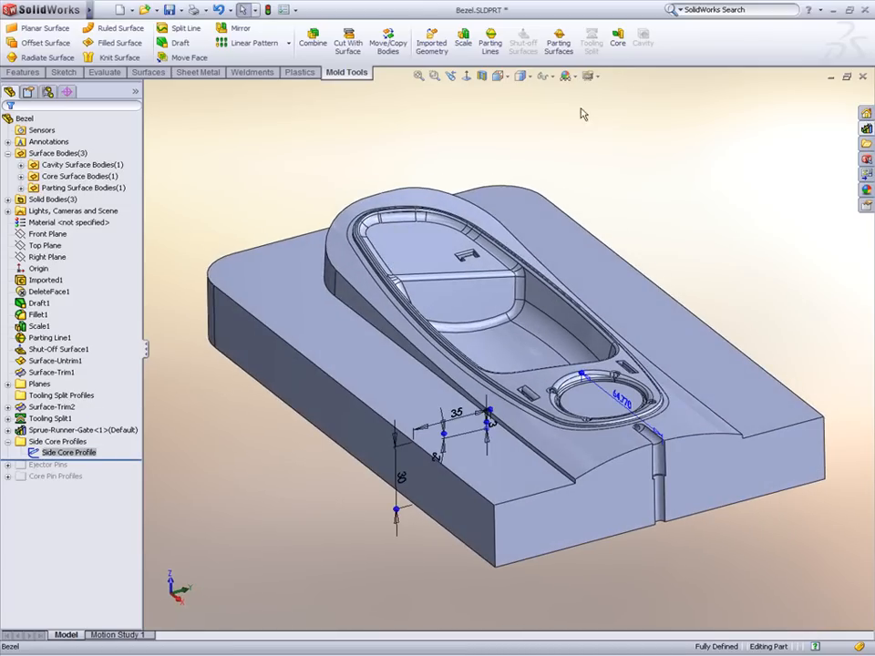
left_click(618, 41)
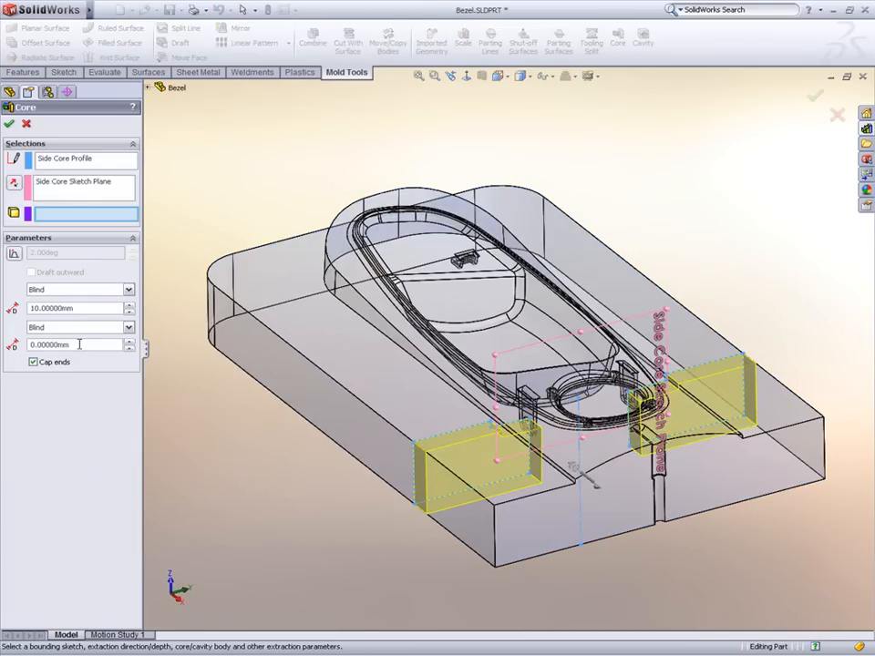
left_click(227, 337)
right_click(228, 338)
left_click(254, 360)
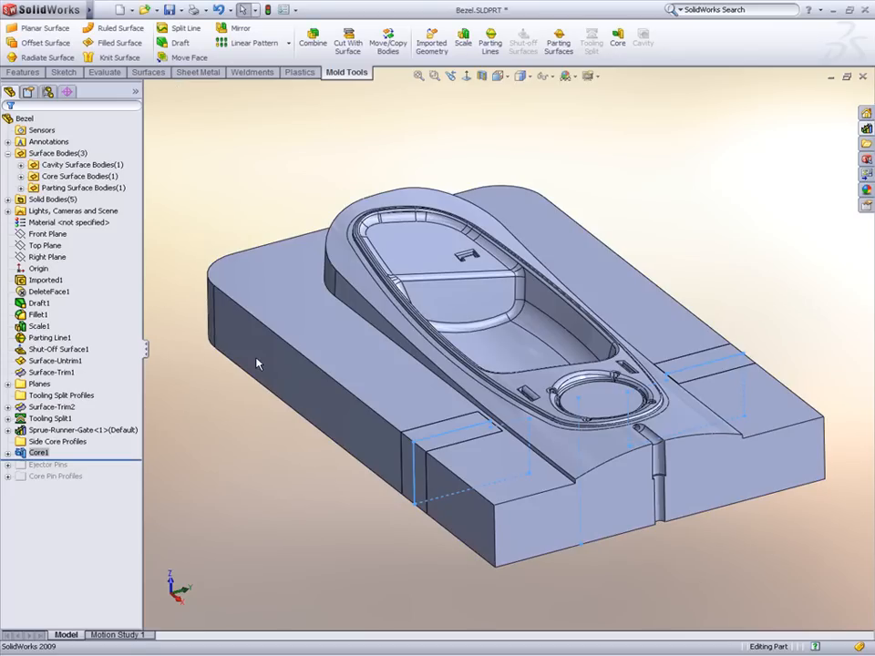
- Move the lower mold block up about 48.76 mm along Z to separate it from the two side cores
middle_click_drag(434, 401, 640, 444)
scroll(743, 460, "down", 2)
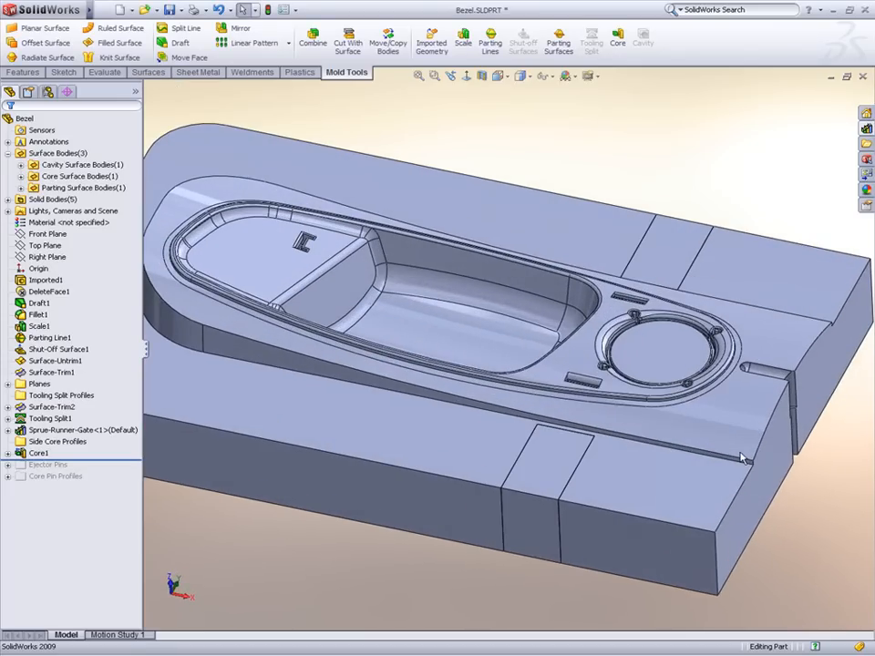
left_click(387, 41)
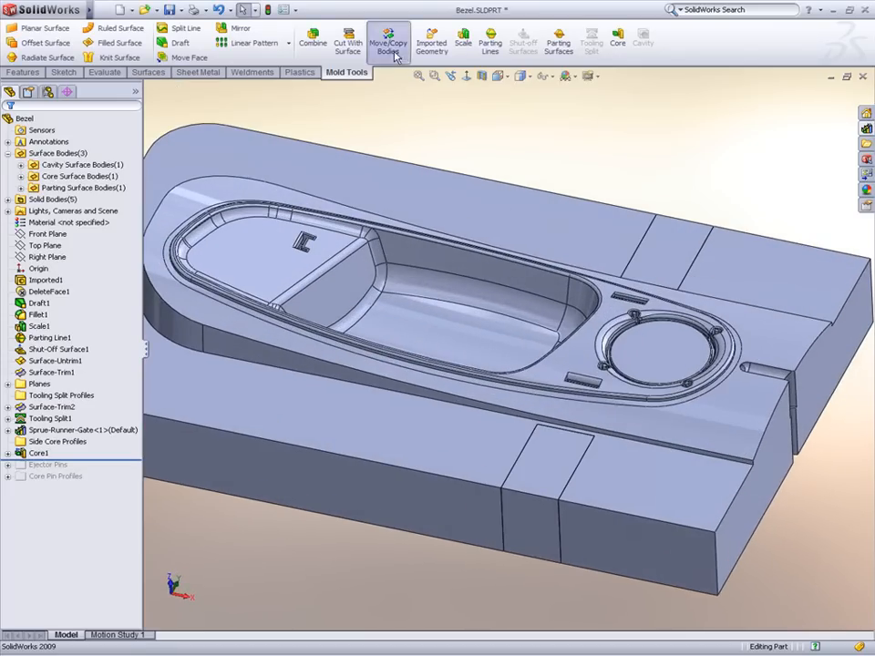
left_click(481, 305)
left_click_drag(453, 310, 443, 190)
right_click(452, 200)
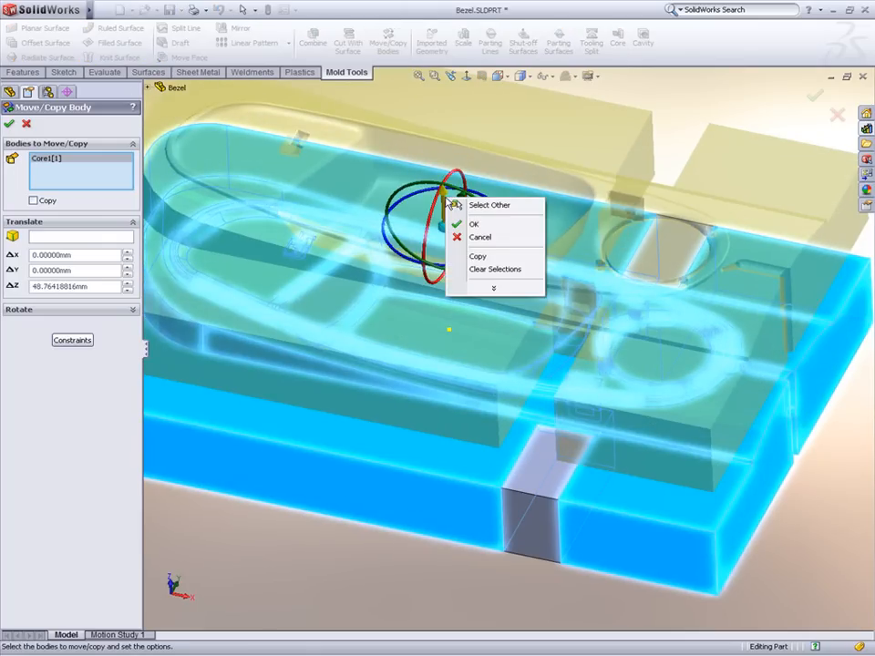
left_click(471, 224)
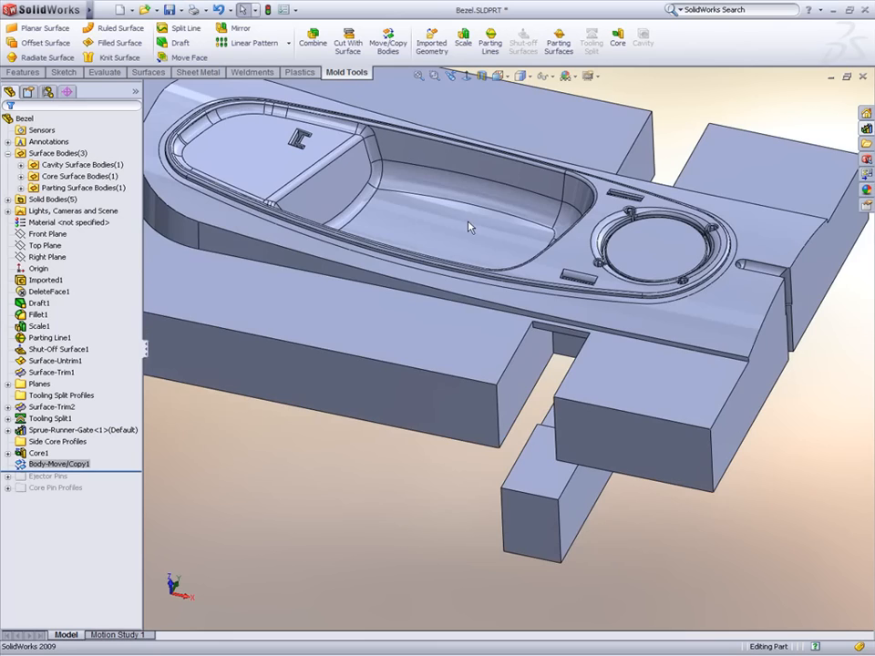
- Draft the two side faces of the near side core, using its outer end face as the neutral plane
middle_click_drag(531, 483, 566, 425)
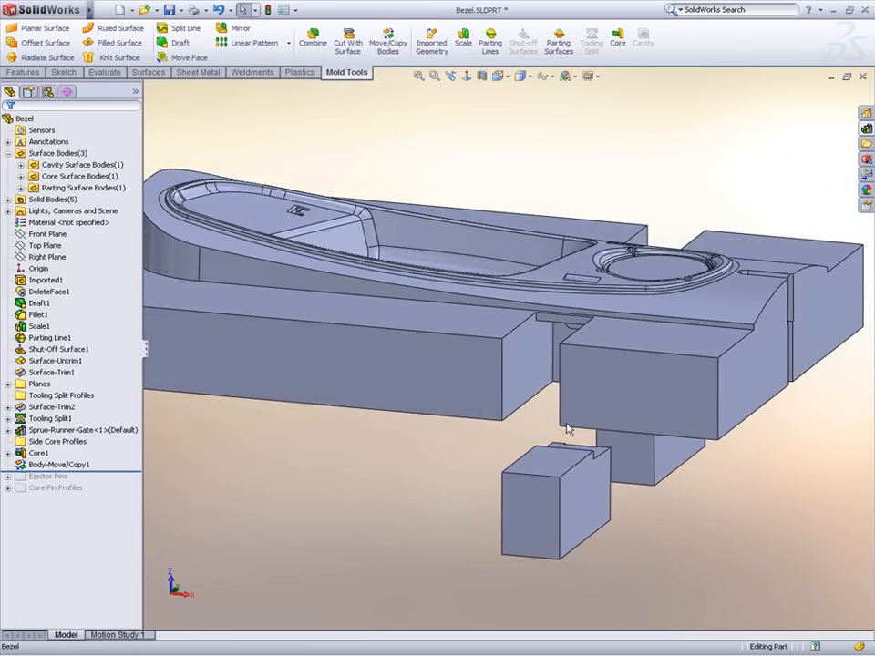
scroll(603, 507, "down", 2)
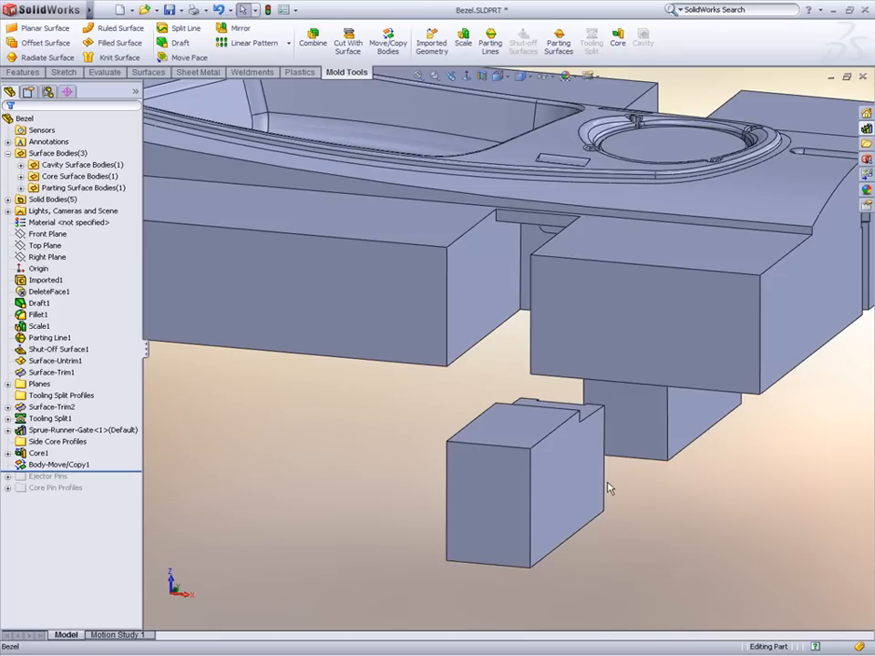
left_click(501, 480)
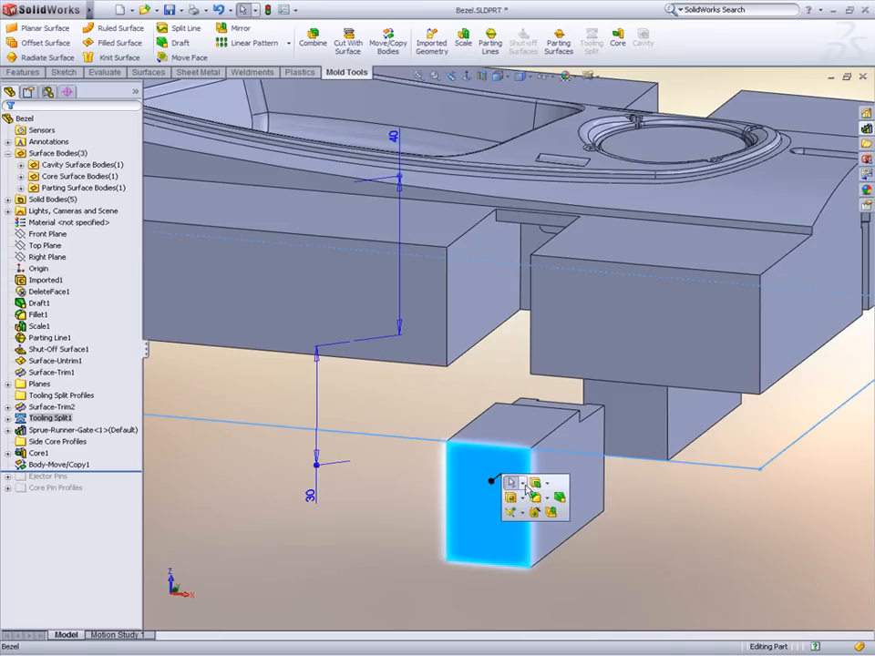
left_click(560, 497)
left_click(533, 469)
middle_click_drag(533, 469, 548, 453)
left_click(435, 497)
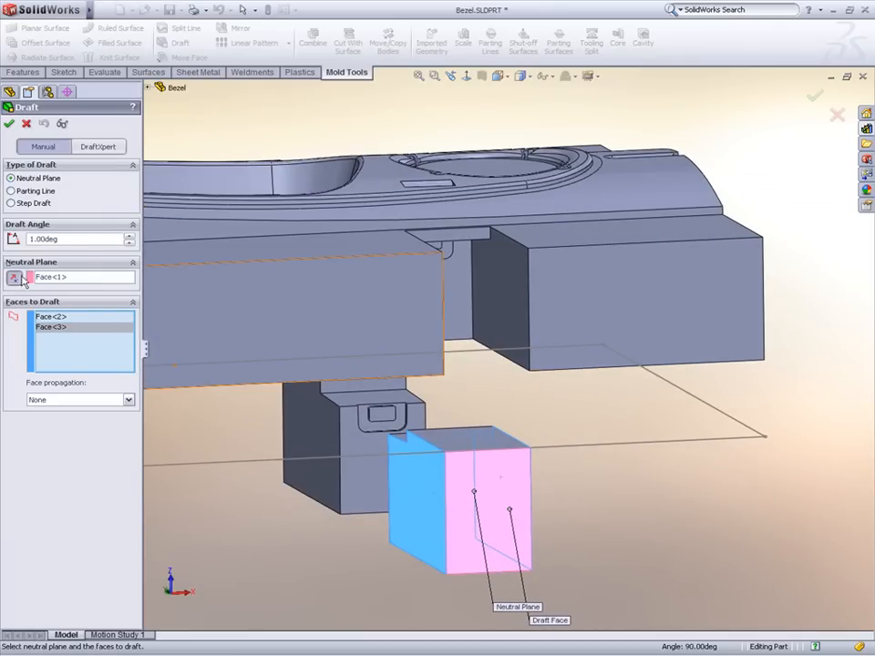
right_click(264, 487)
left_click(298, 510)
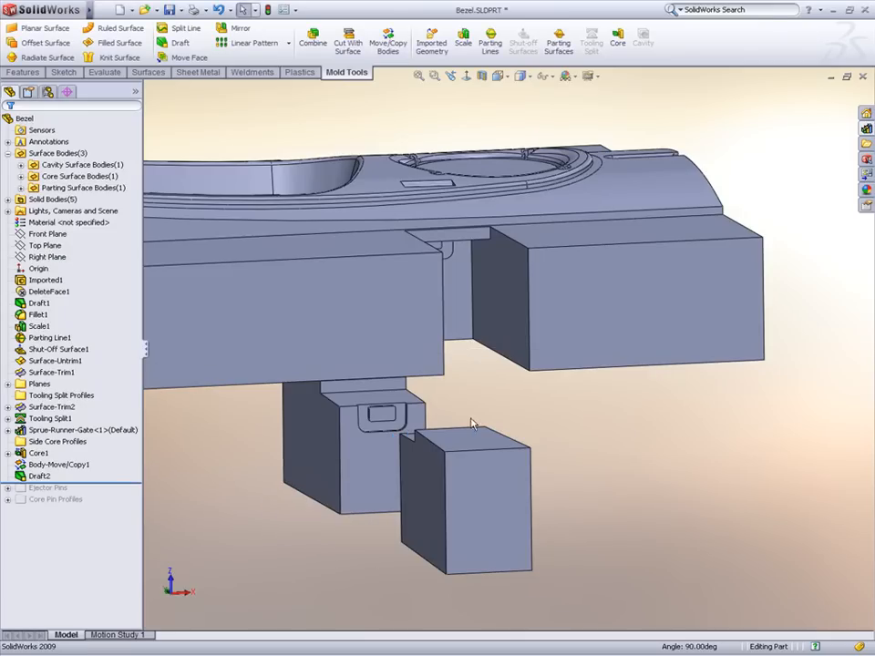
- Draft the two matching pocket walls in the lower block, using the block's outer side face as the neutral plane
left_click(560, 352)
left_click(615, 372)
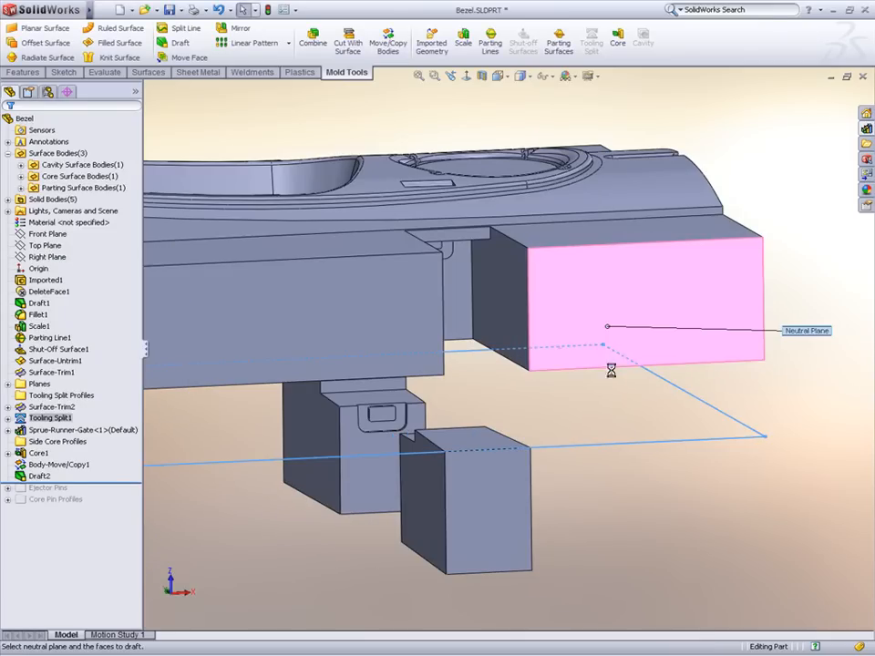
left_click(520, 328)
middle_click_drag(519, 328, 371, 379)
left_click(463, 325)
right_click(464, 325)
- Draft the two side faces of the opposite side core by 3°, using its outer end face as the neutral plane
scroll(197, 391, "down", 5)
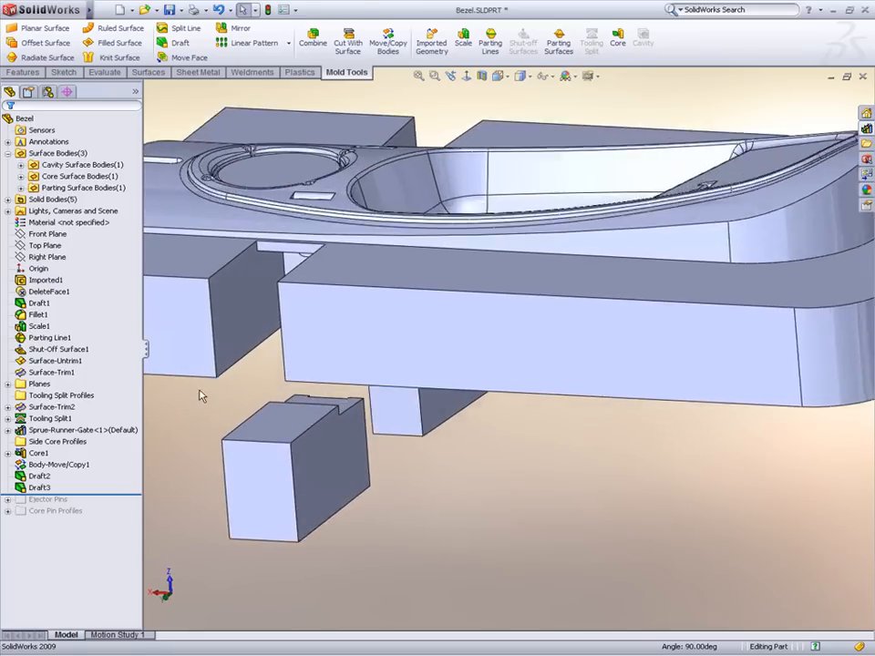
left_click(310, 510)
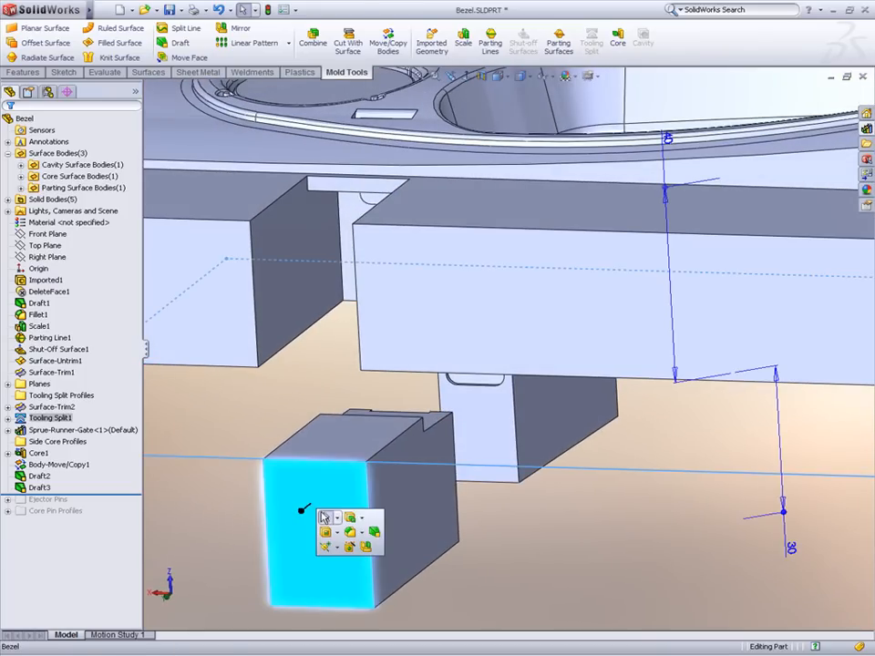
left_click(374, 534)
left_click(386, 491)
middle_click_drag(386, 490, 319, 498)
left_click(263, 515)
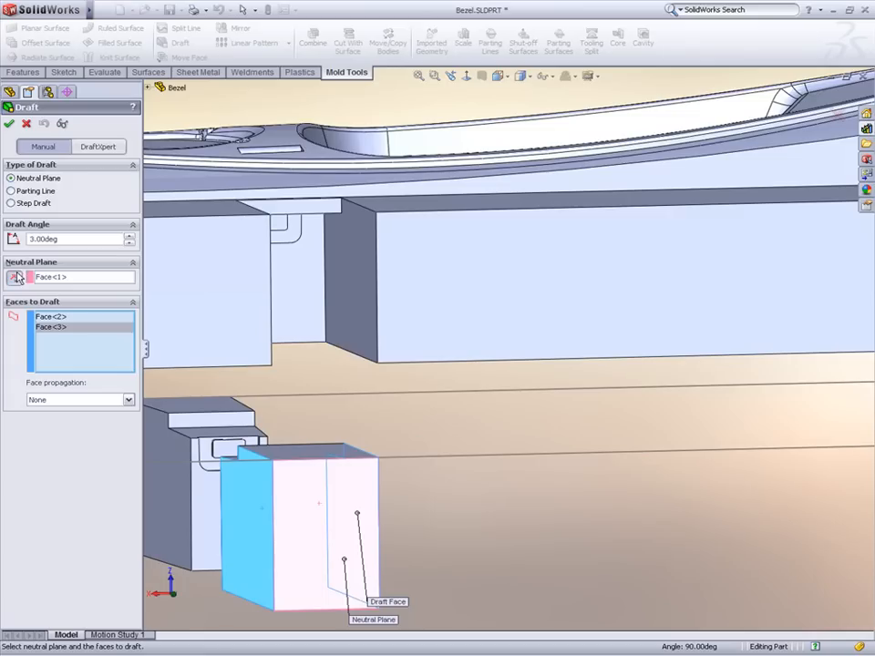
right_click(434, 504)
left_click(467, 530)
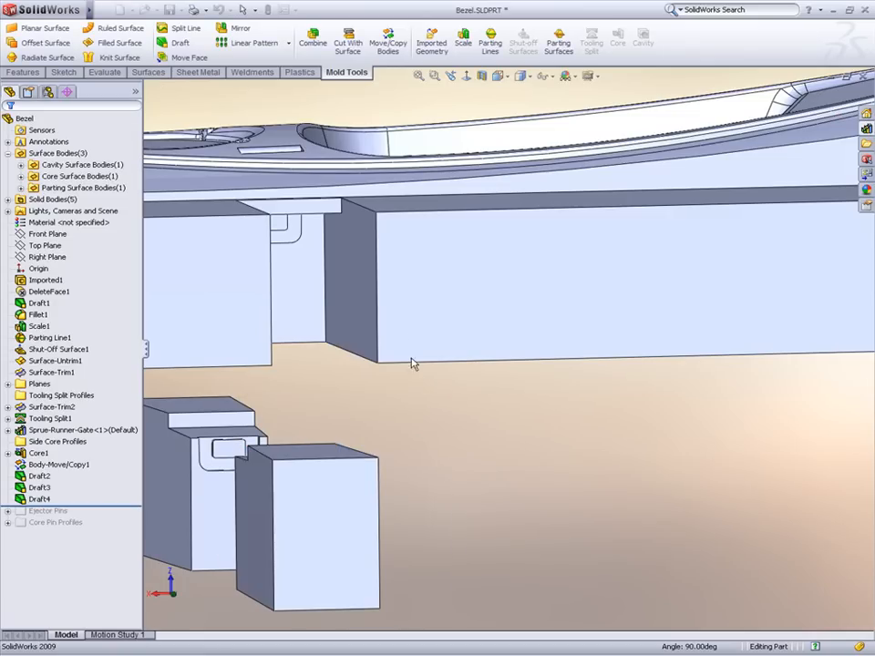
- Draft the two pocket walls for the opposite side core, using the block's outer face on that side as the neutral plane
left_click(408, 332)
left_click(434, 353)
left_click(352, 297)
middle_click_drag(352, 297, 373, 290)
left_click(244, 293)
key("Return")
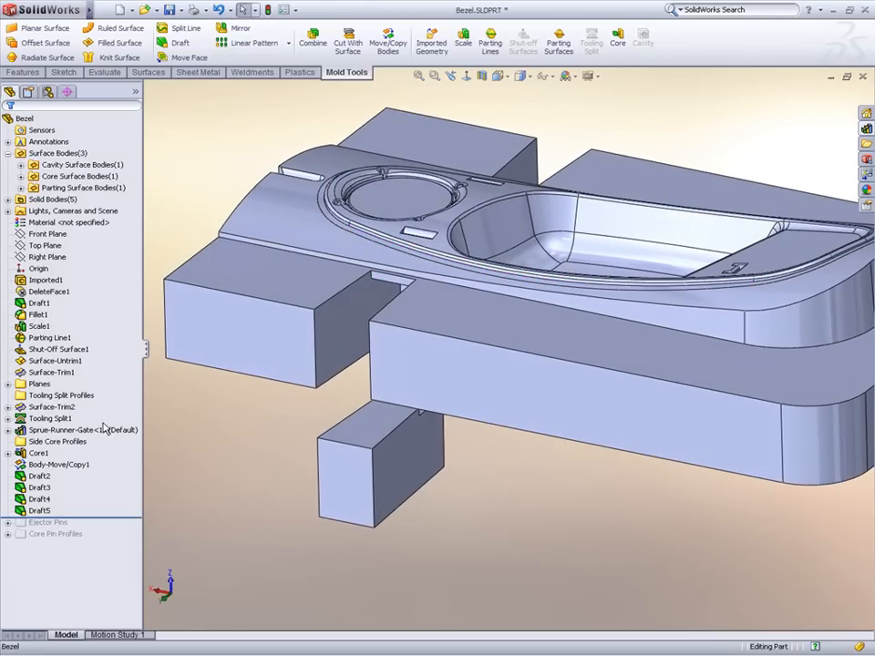
- Delete the Body-Move/Copy1 feature to return the lower mold block to its original position
right_click(71, 467)
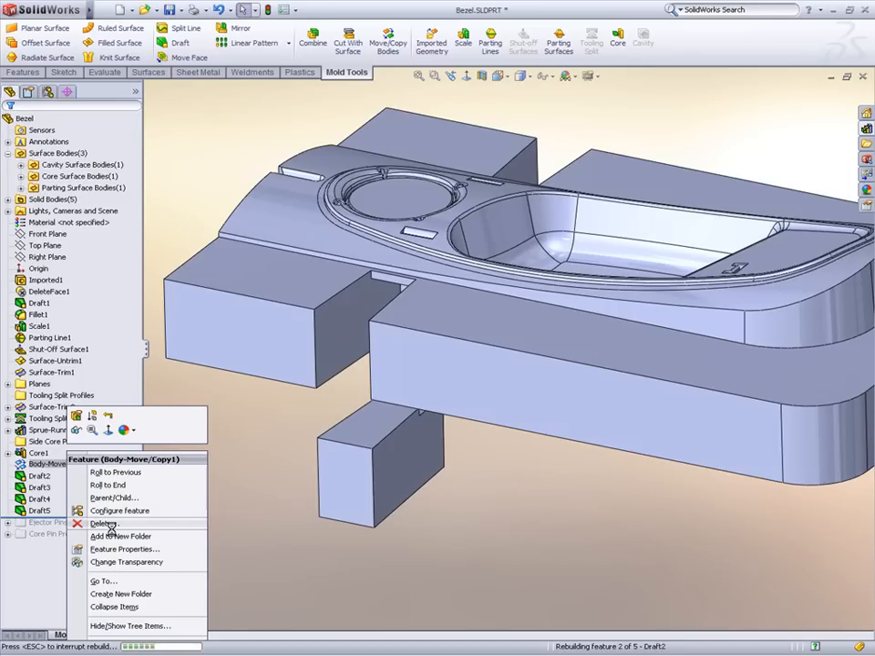
left_click(103, 524)
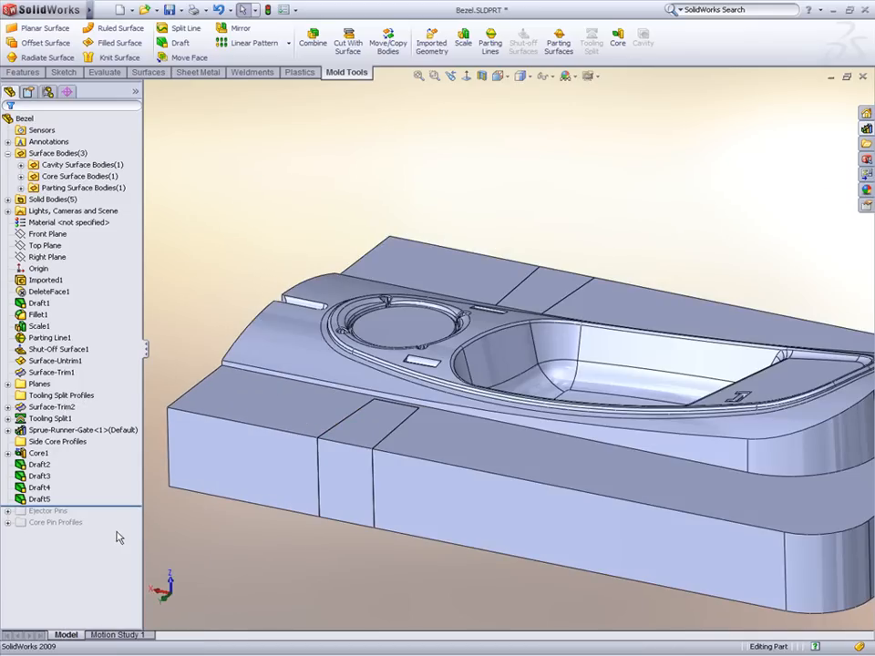
- Start a sketch on the Lifter Sketch Plane and set it to the saved Lifter Profile view in wireframe display
middle_click_drag(315, 588, 705, 480)
scroll(523, 364, "down", 3)
scroll(451, 356, "down", 2)
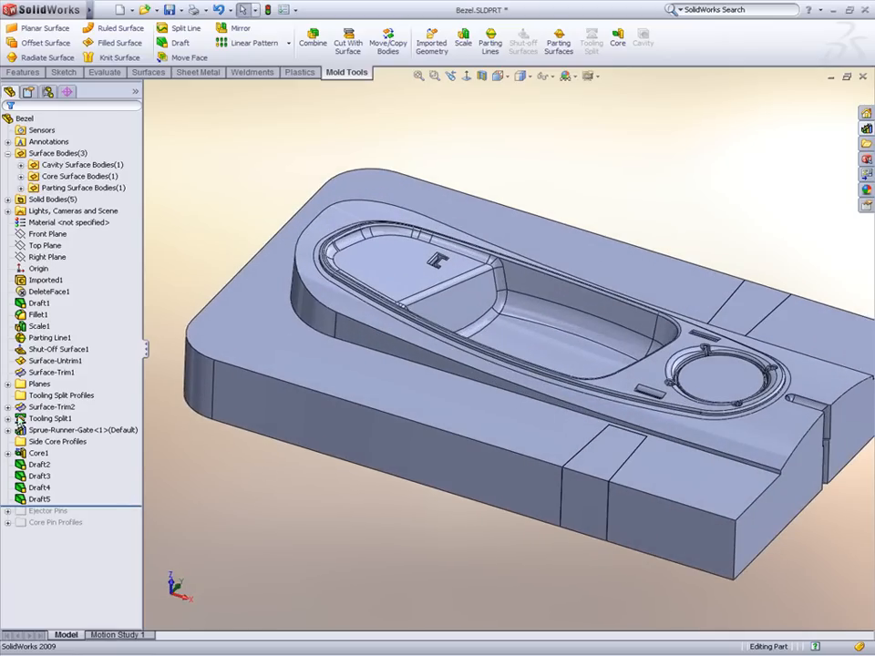
left_click(9, 384)
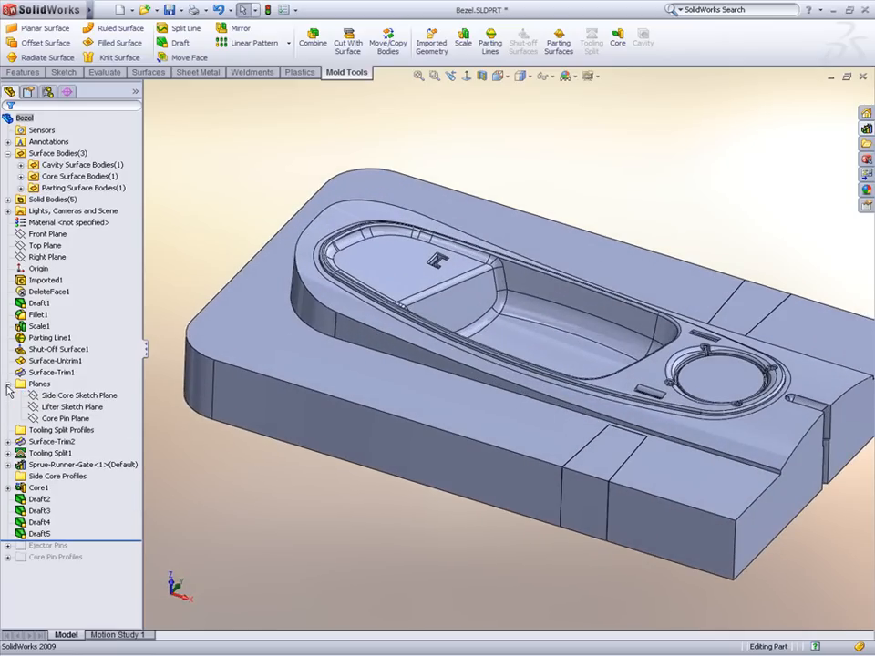
left_click(69, 408)
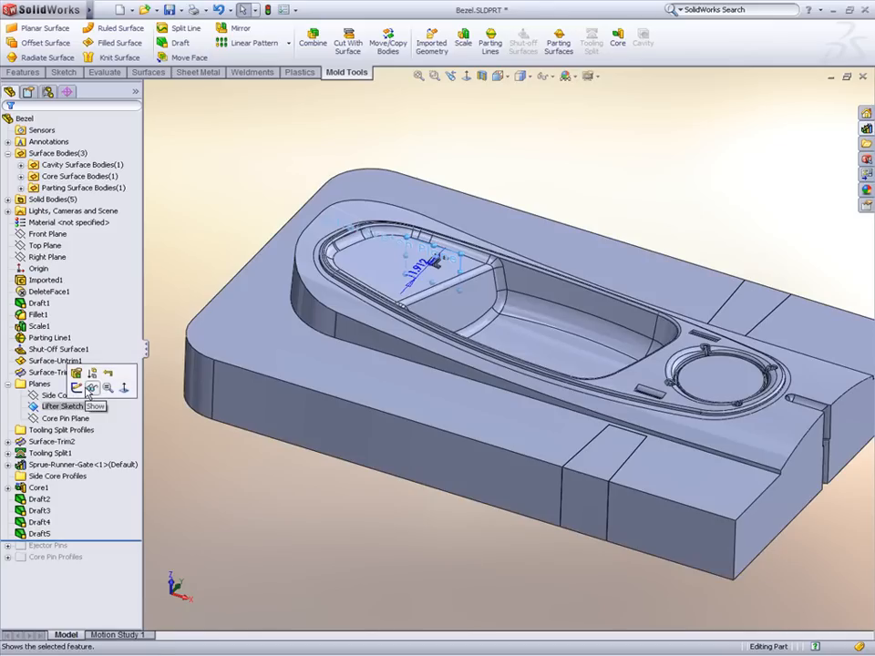
left_click(78, 388)
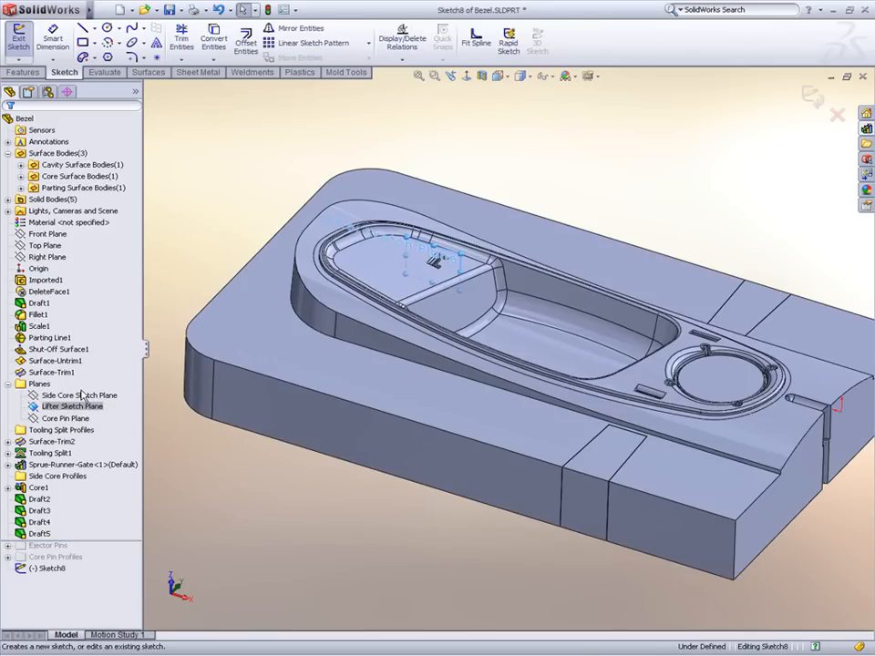
left_click(499, 76)
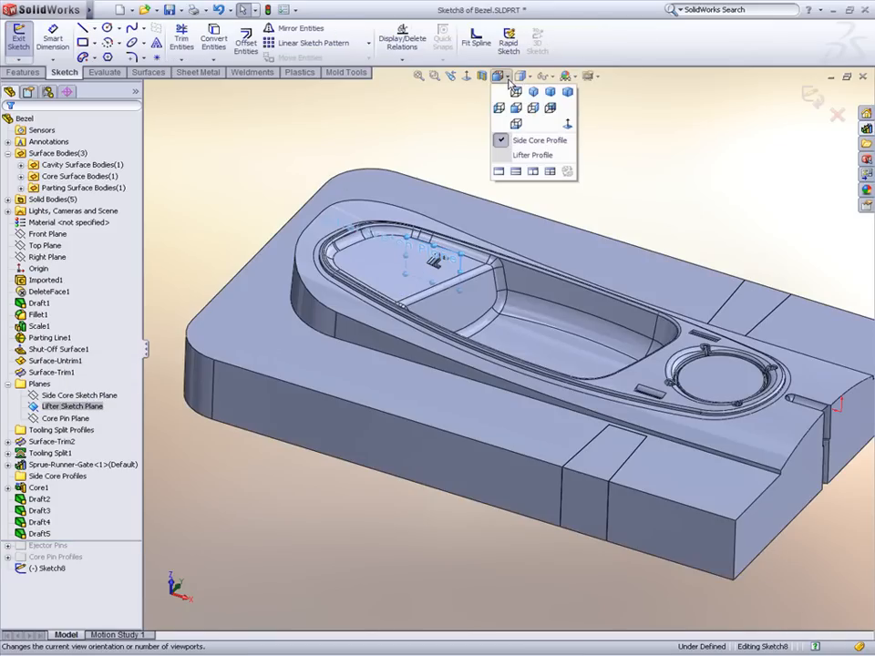
left_click(519, 211)
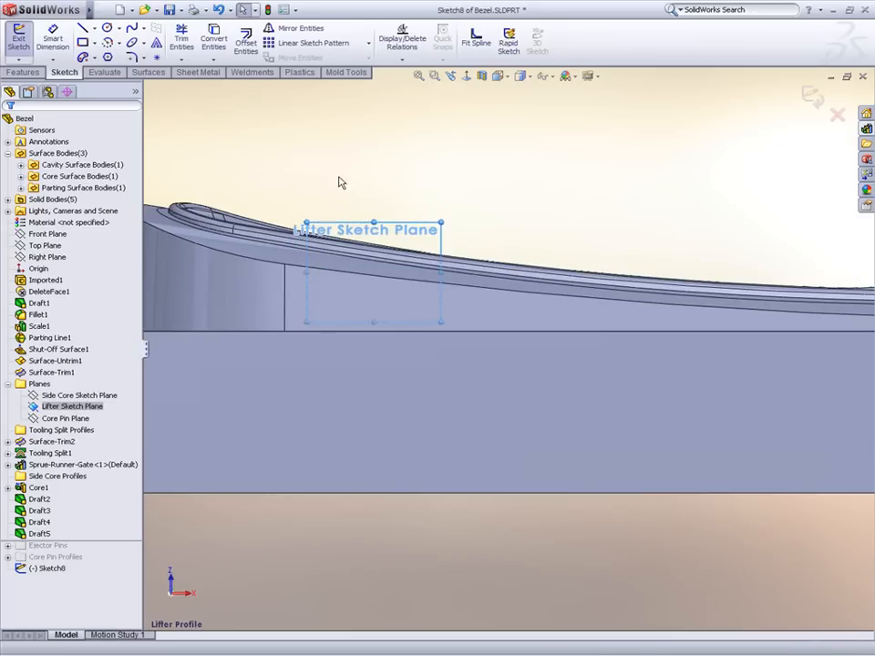
left_click(530, 77)
left_click(521, 122)
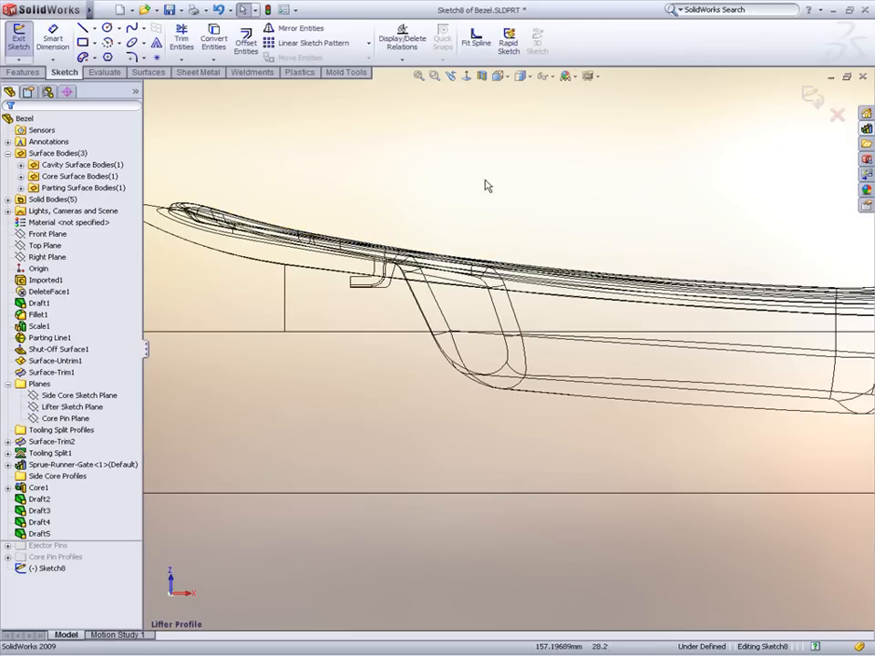
- Convert the clip recess's vertical edge and its lower rounded edge into sketch geometry
scroll(372, 264, "down", 10)
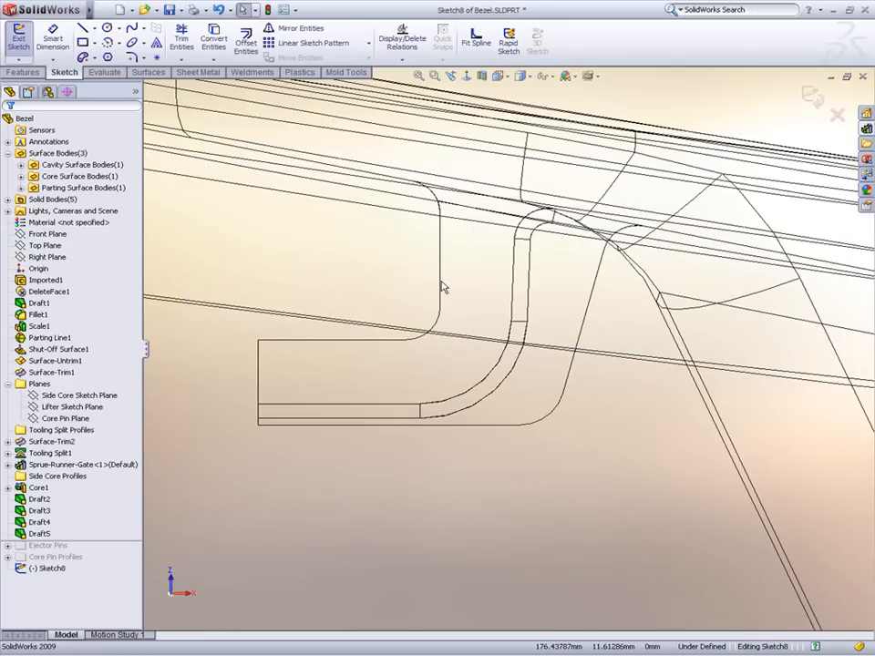
key("s")
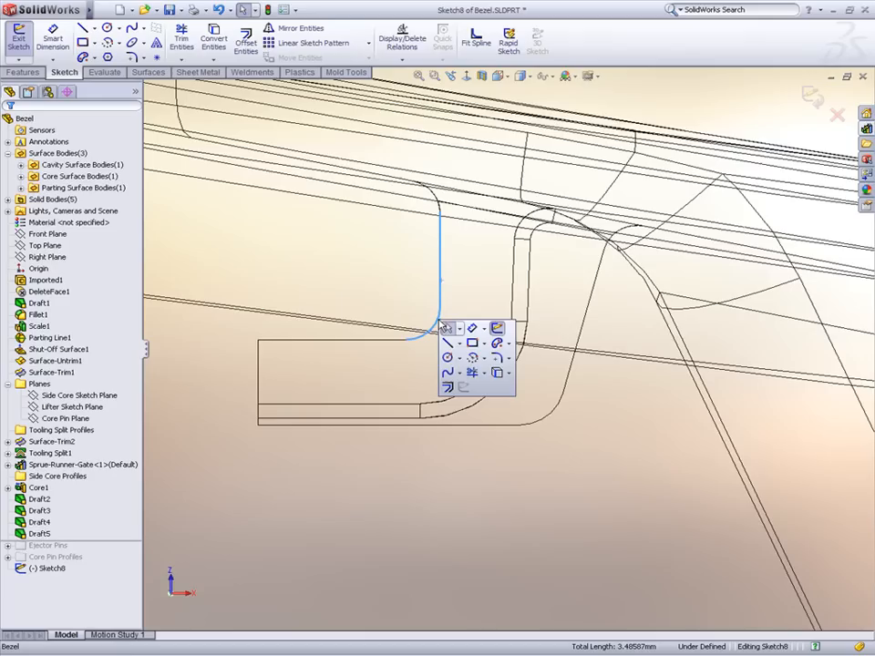
left_click(496, 373)
- Close the lifter outline from the converted edges with a short vertical line, parallel slanted sides about 57.8 mm long to the block's base, and a horizontal top
scroll(492, 376, "up", 7)
mouse_move(485, 388)
middle_mouse_down("ctrl")
mouse_move(438, 281)
mouse_move(438, 293)
mouse_move(416, 258)
middle_mouse_up("ctrl")
right_click(398, 143)
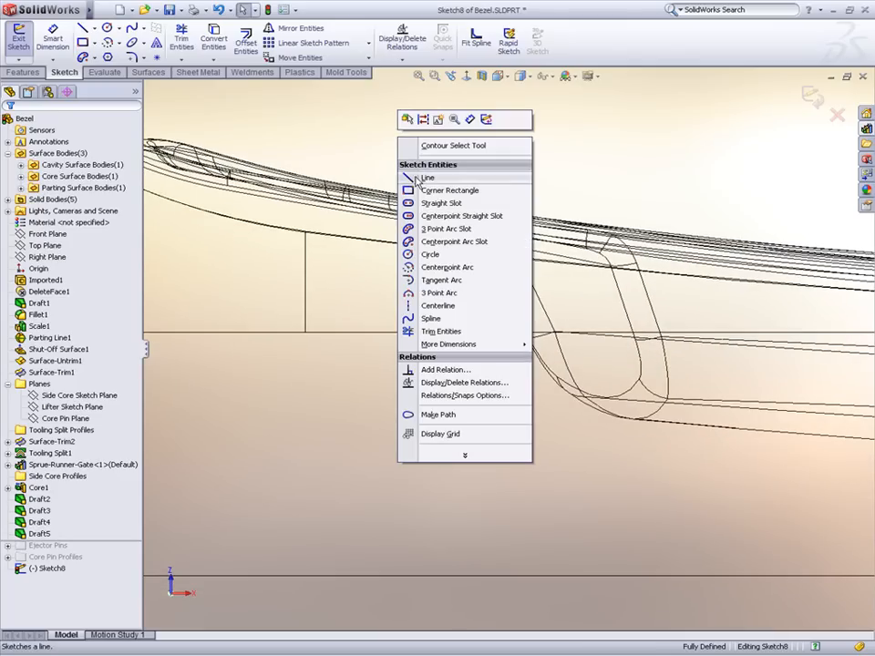
left_click(413, 179)
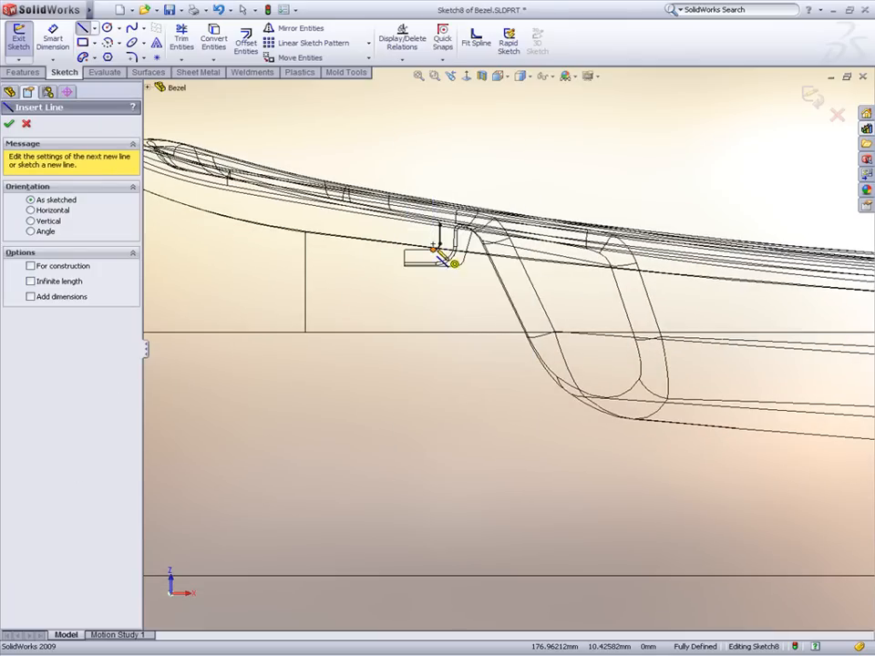
left_click(433, 247)
left_click(433, 299)
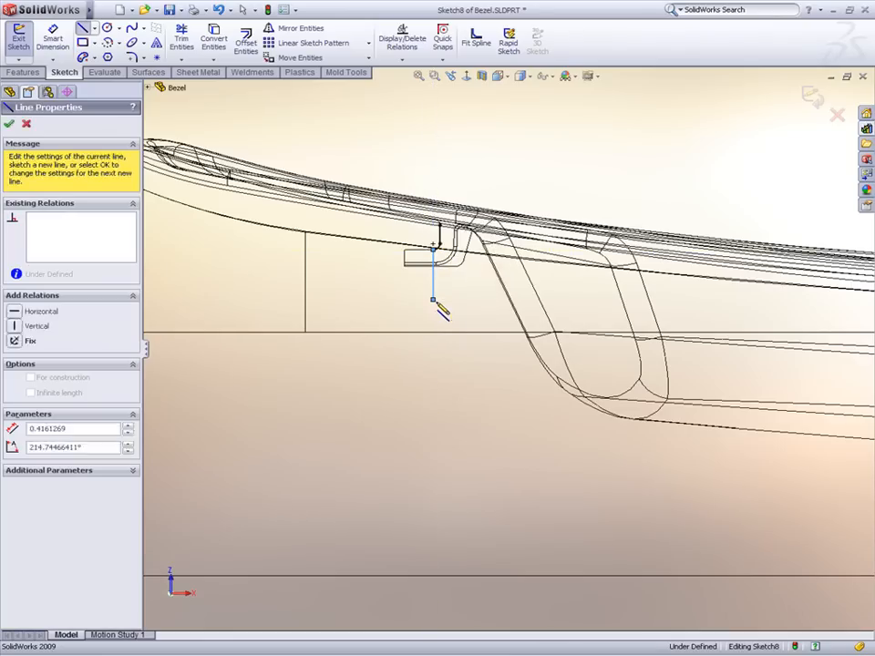
left_click(509, 575)
left_click(438, 575)
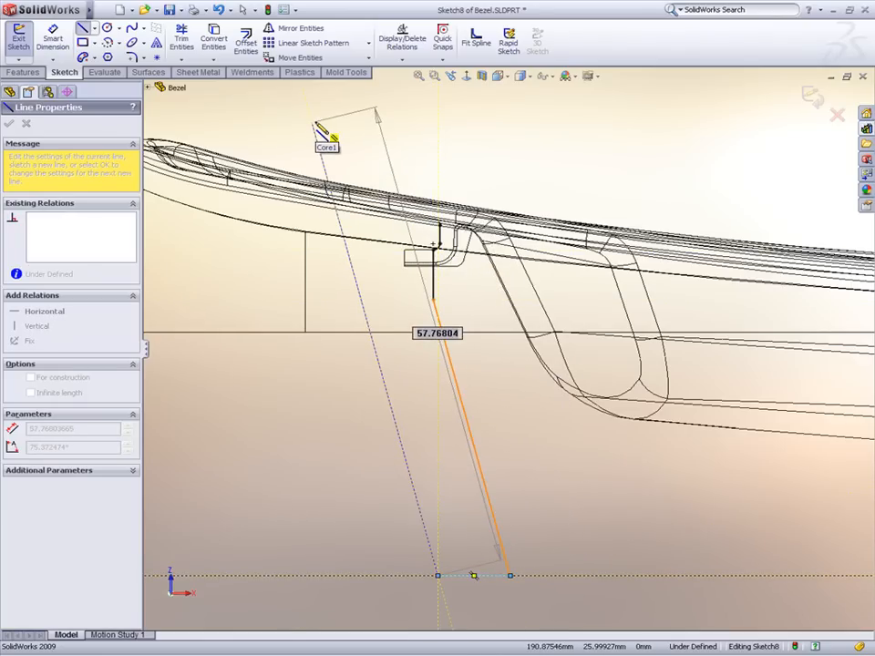
left_click(314, 122)
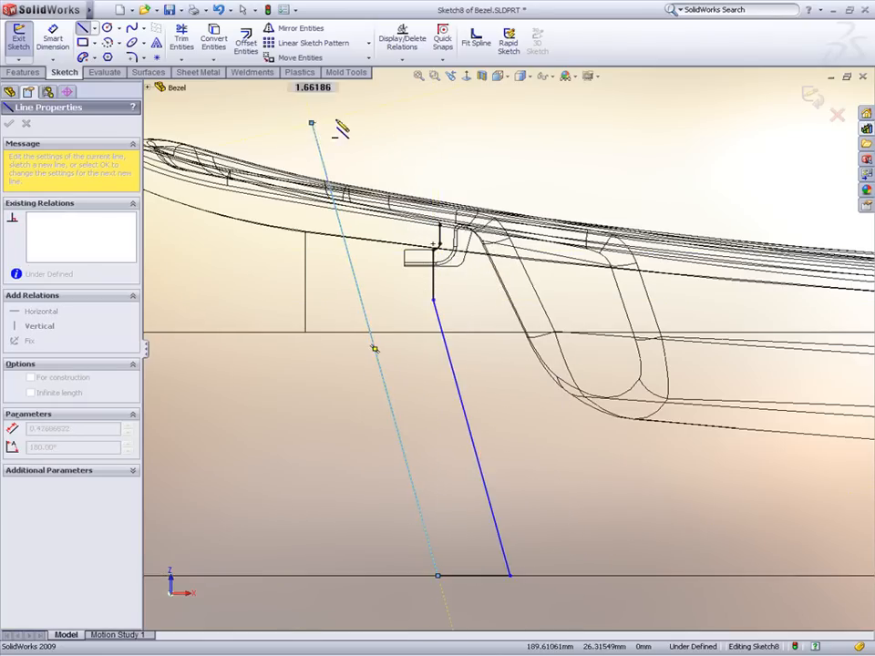
left_click(440, 123)
key("Escape")
left_click_drag(443, 228, 447, 135)
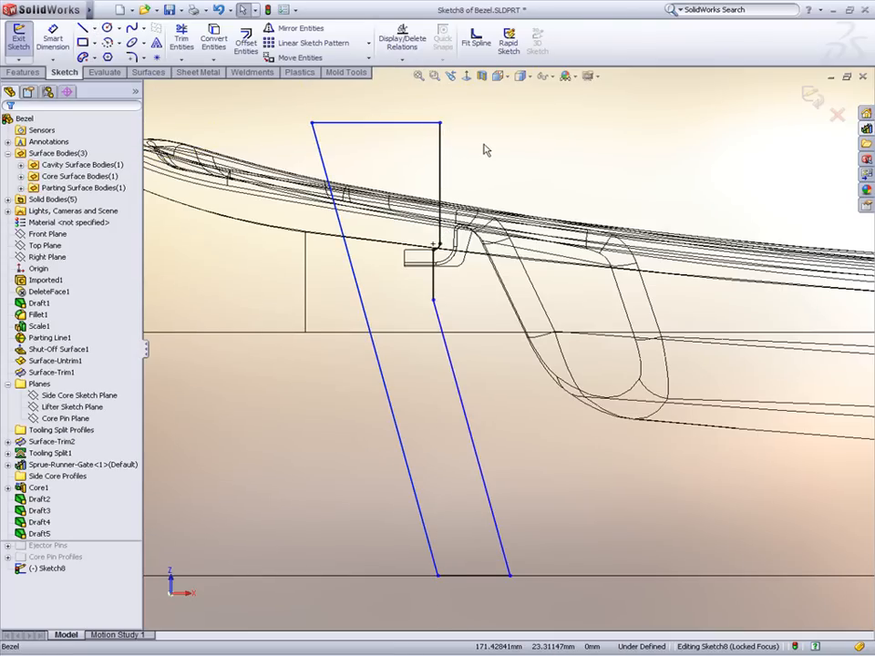
- Dimension the short vertical line below the clip recess at 6 mm
key("s")
left_click(516, 153)
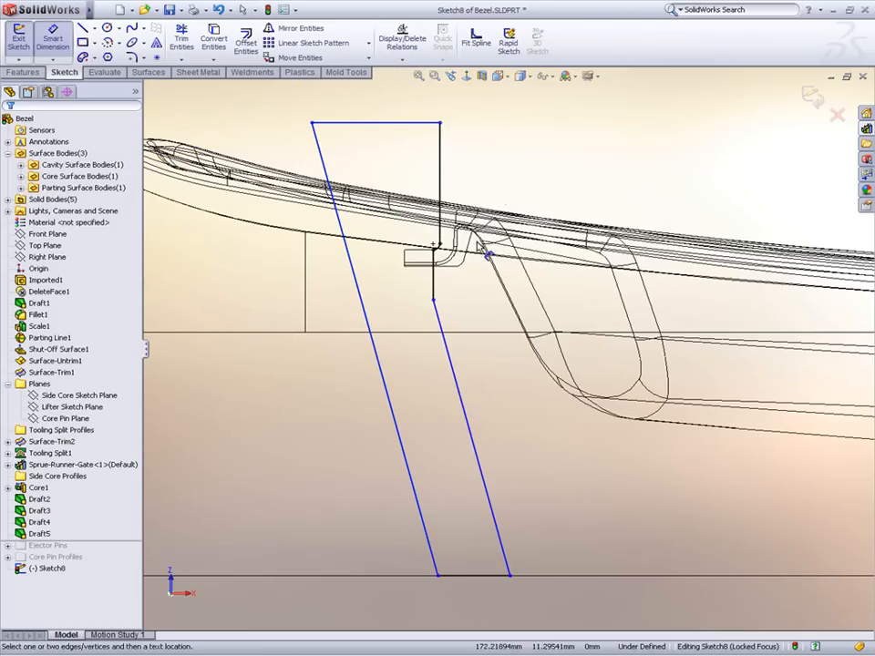
left_click(435, 287)
left_click(464, 283)
type("6")
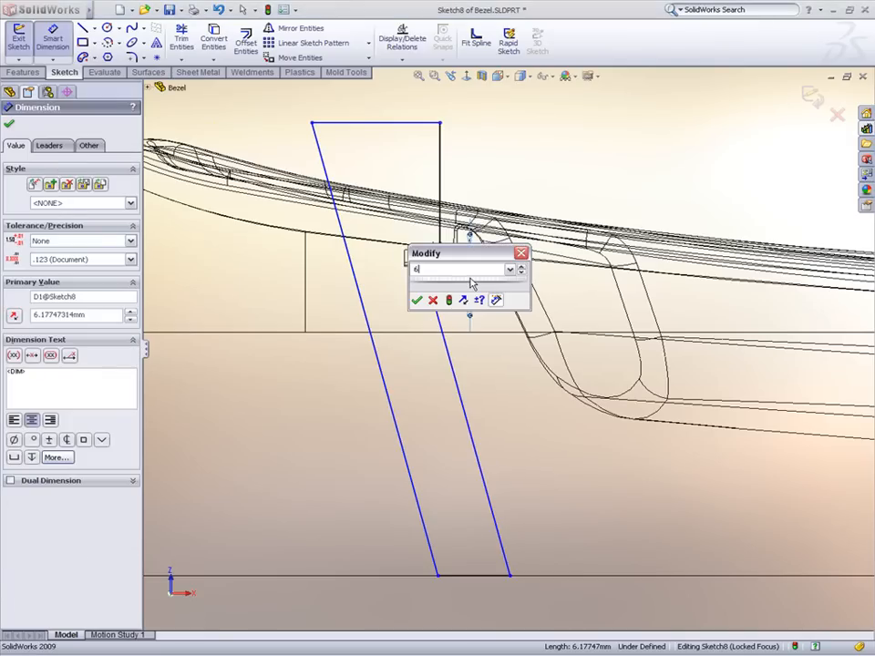
key("Return")
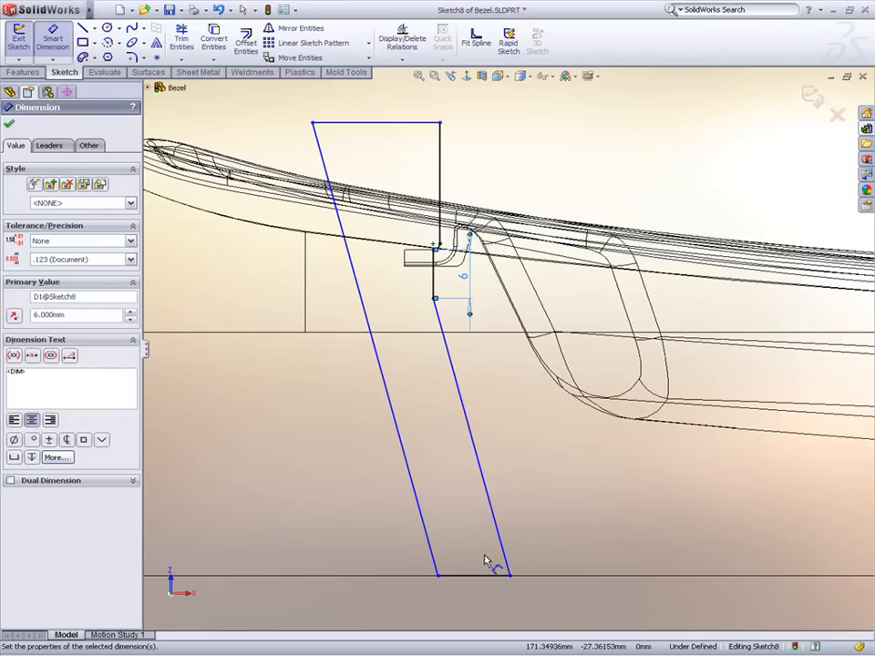
- Dimension the distance between the lifter profile's two parallel slanted lines at 6 mm
left_click(497, 545)
left_click(427, 547)
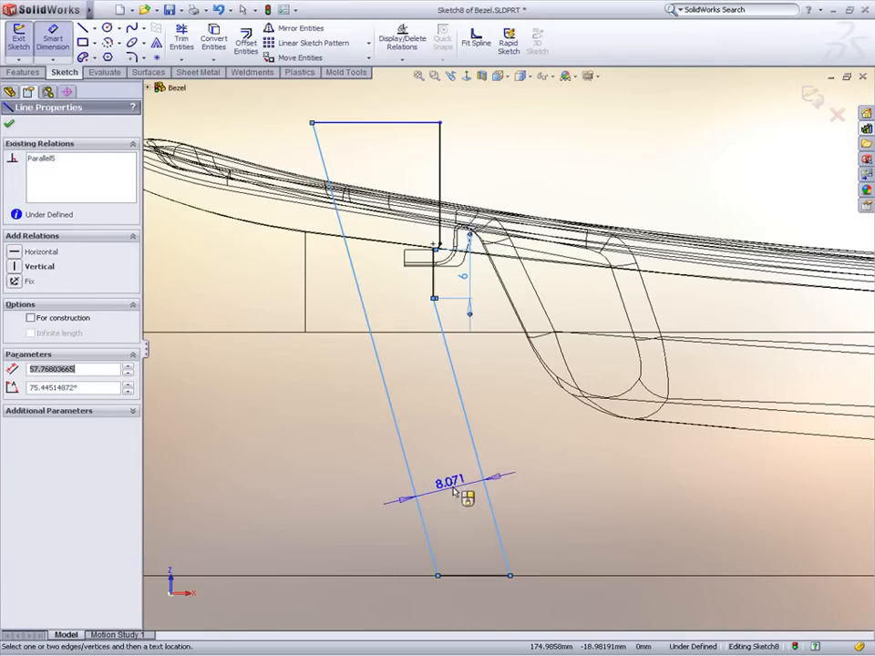
left_click(453, 488)
left_click(452, 488)
type("6")
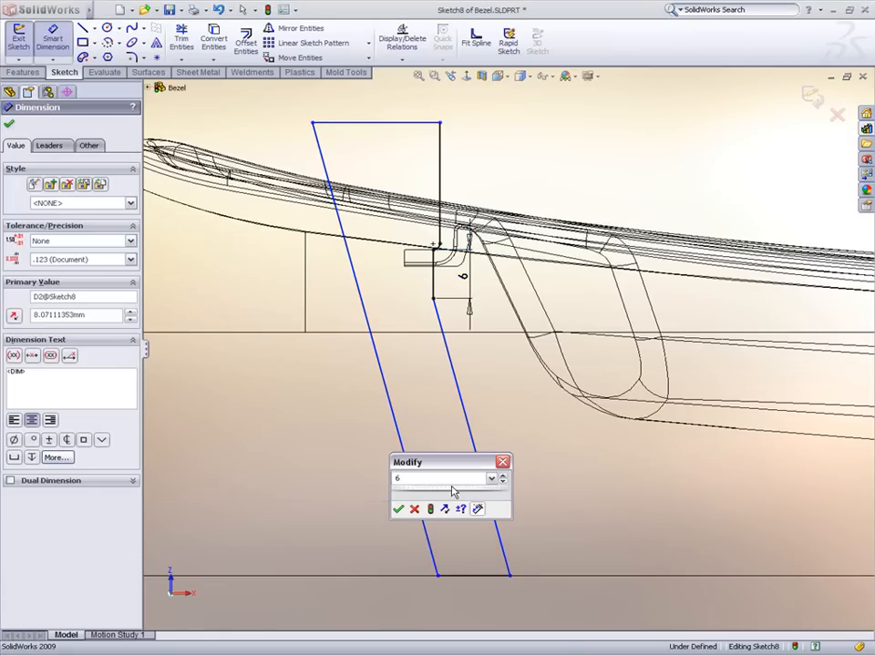
key("Return")
- Set the angle between the inner slanted line beneath the clip recess and the base line to 80°
left_click(499, 542)
left_click(501, 575)
left_click(497, 561)
type("80")
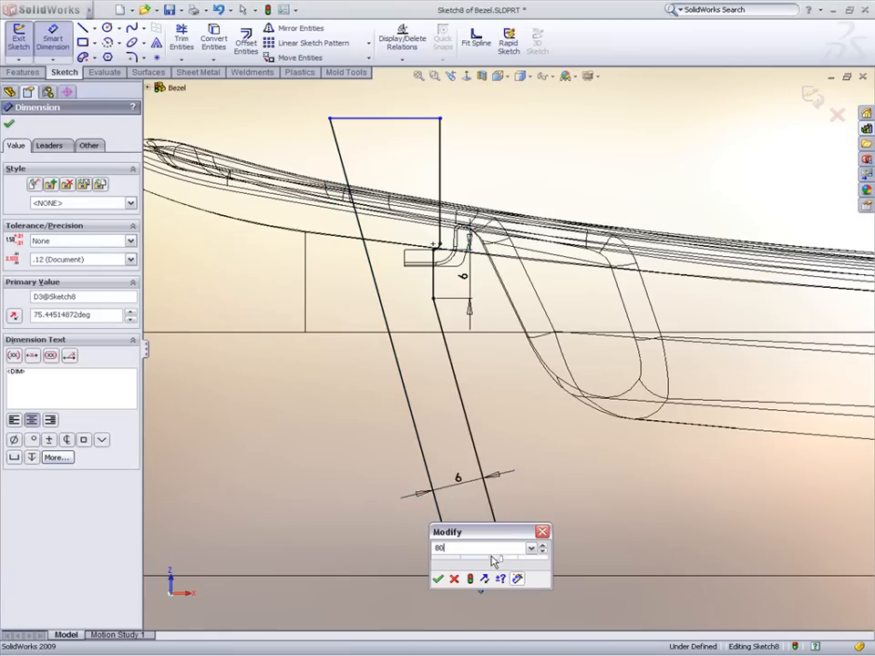
key("Return")
key("Escape")
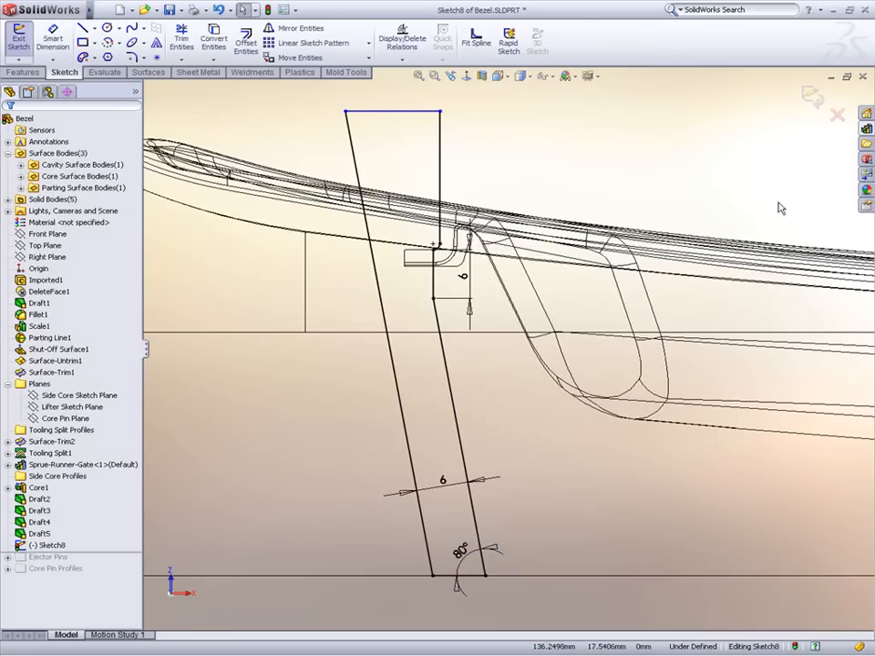
- Close the lifter sketch and return the model display to shaded with edges
left_click(810, 96)
left_click(523, 75)
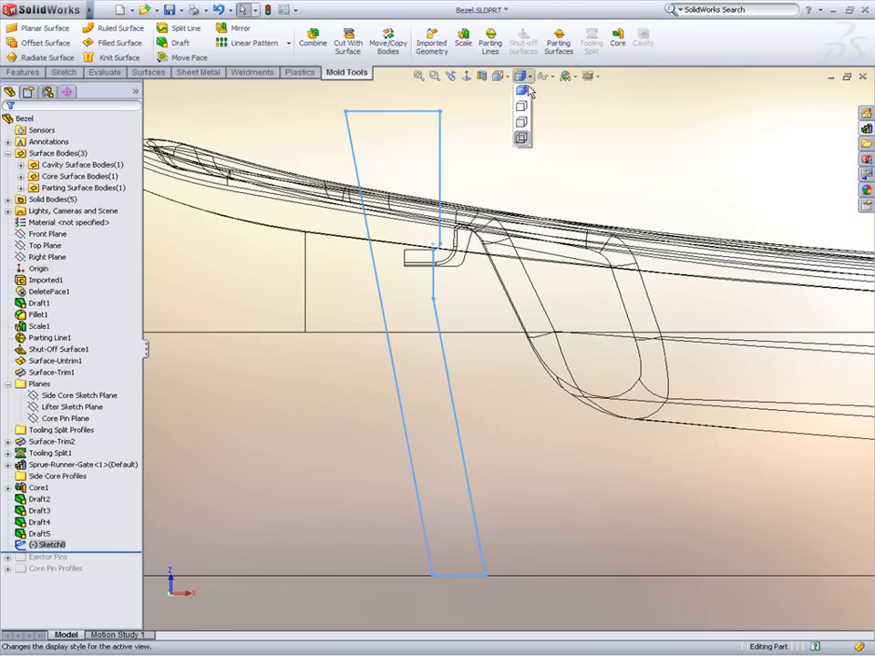
left_click(526, 95)
key("ctrl+7")
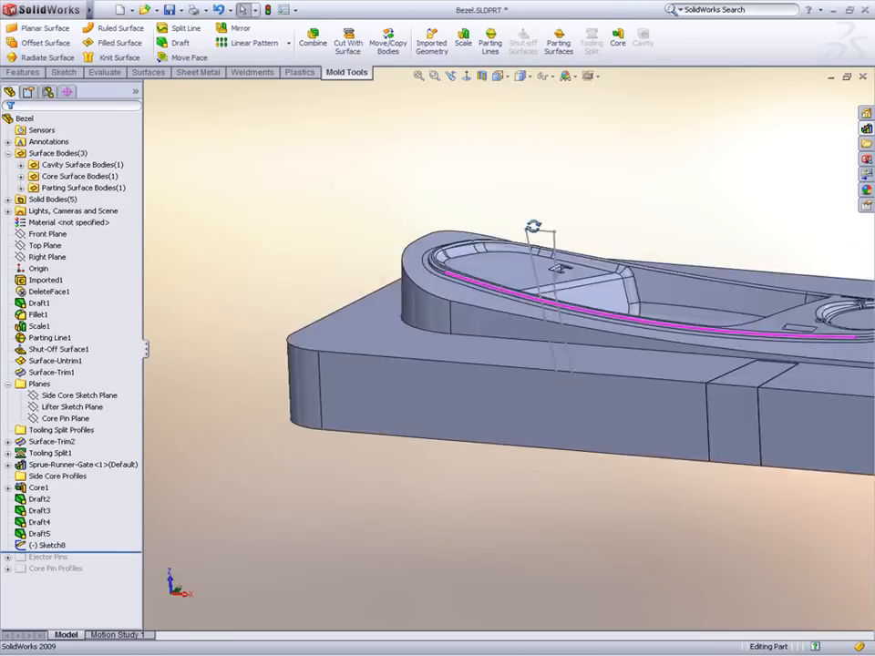
scroll(673, 126, "down", 5)
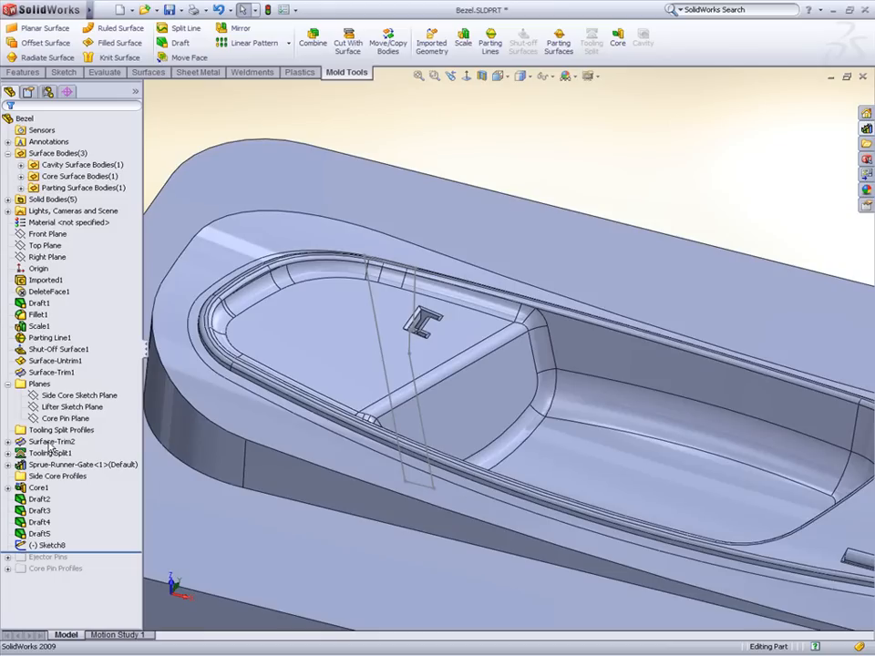
- Create a lifter core from the lifter sketch out of the lower mold block, with blind depths of 5 mm in both directions
left_click(48, 544)
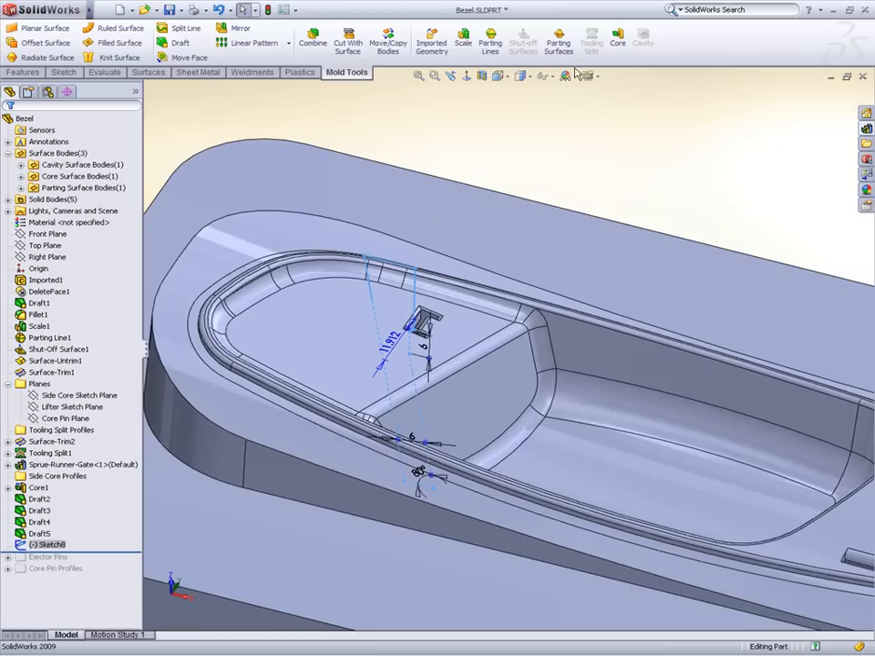
left_click(617, 46)
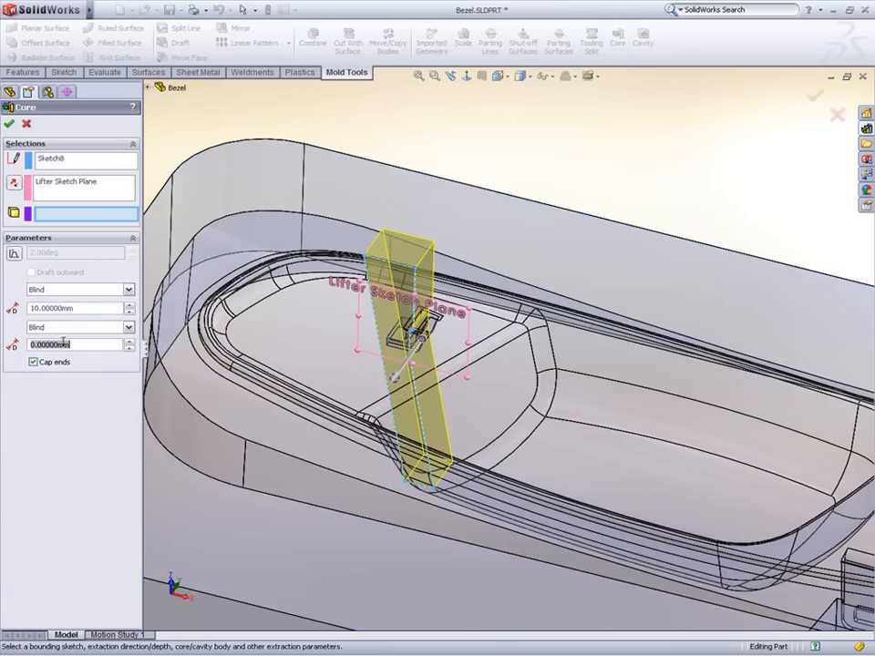
left_click(52, 308)
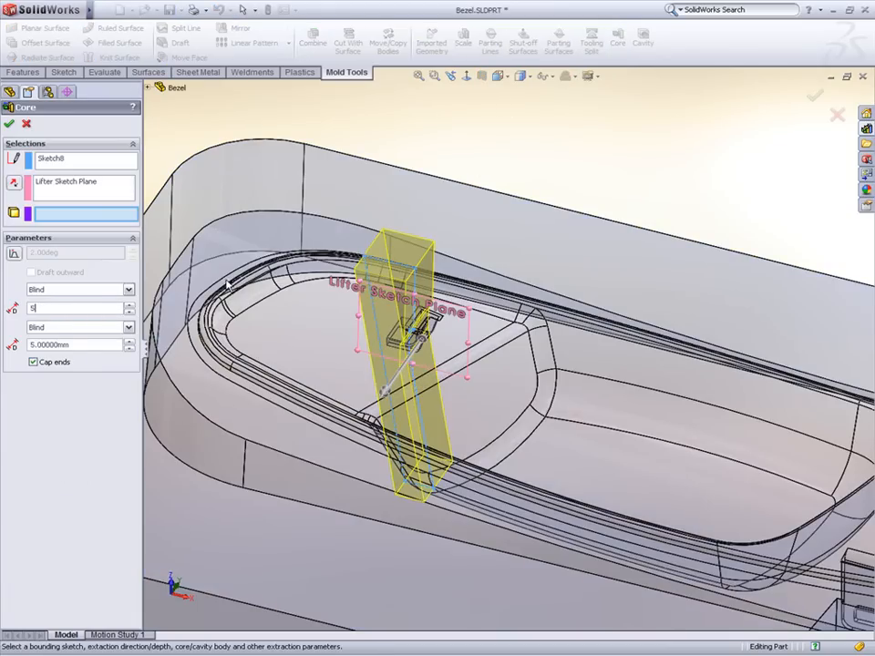
left_click(227, 286)
right_click(230, 287)
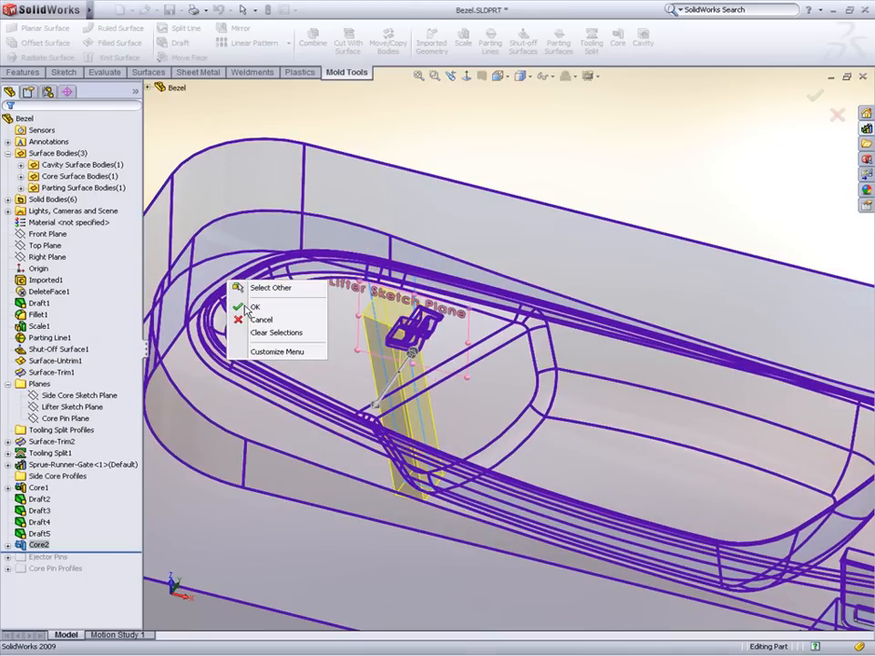
- Roll the feature history forward past the Ejector Pins folder and expand that folder to list its sketches
scroll(408, 325, "down", 5)
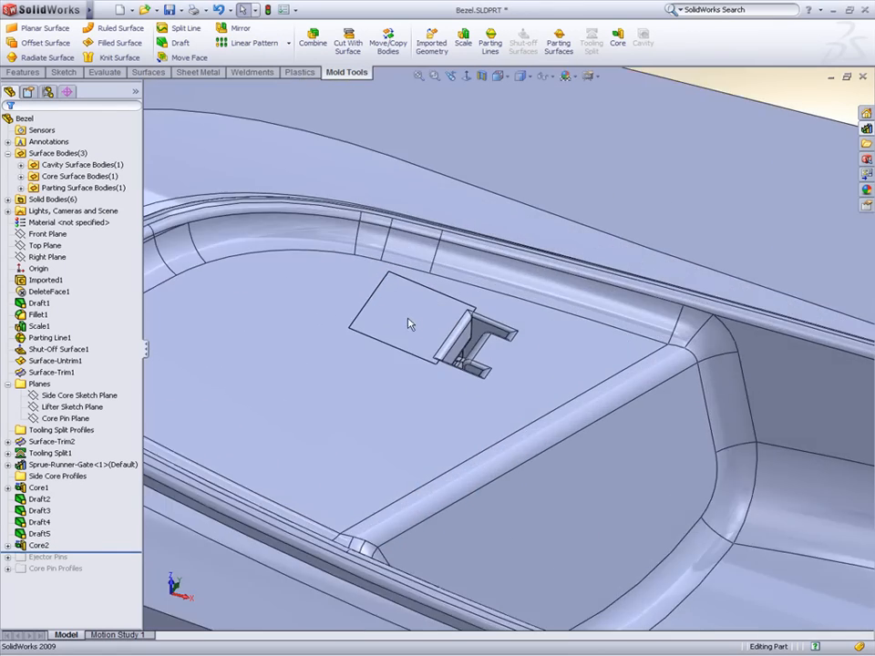
left_click(454, 331)
mouse_move(457, 331)
middle_mouse_down()
mouse_move(437, 347)
mouse_move(442, 339)
middle_mouse_up()
scroll(447, 332, "up", 10)
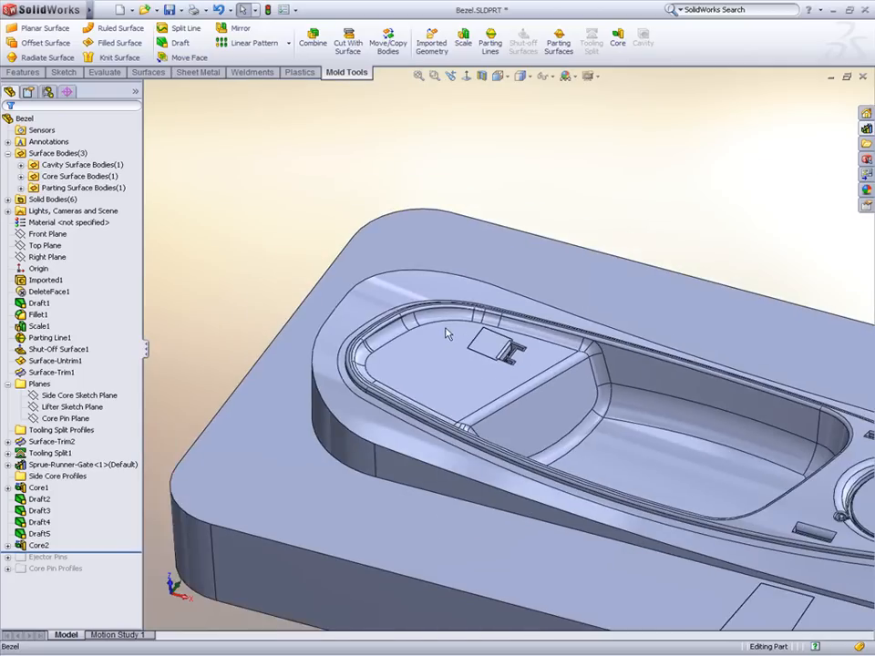
scroll(385, 286, "up", 5)
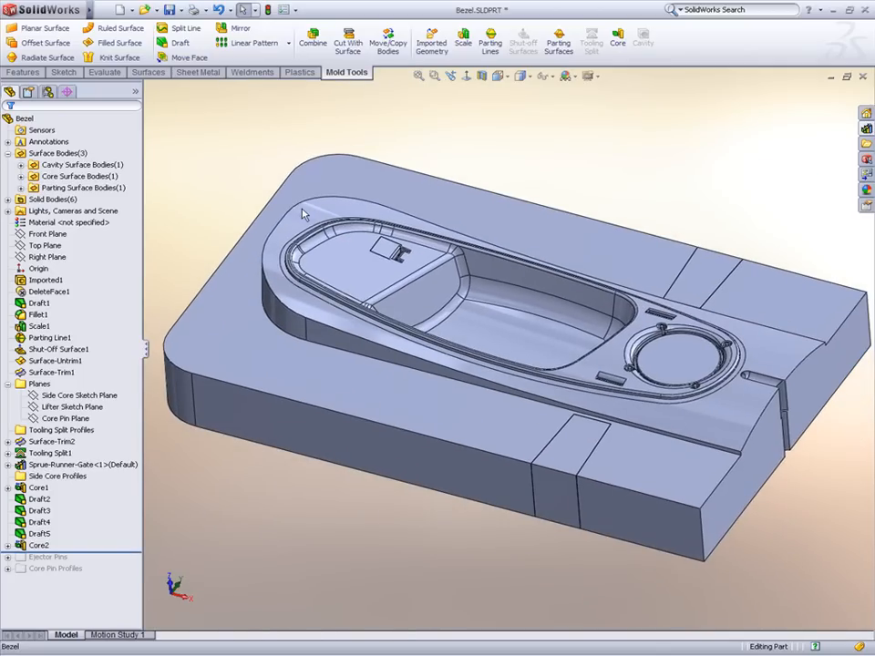
left_click_drag(111, 551, 111, 560)
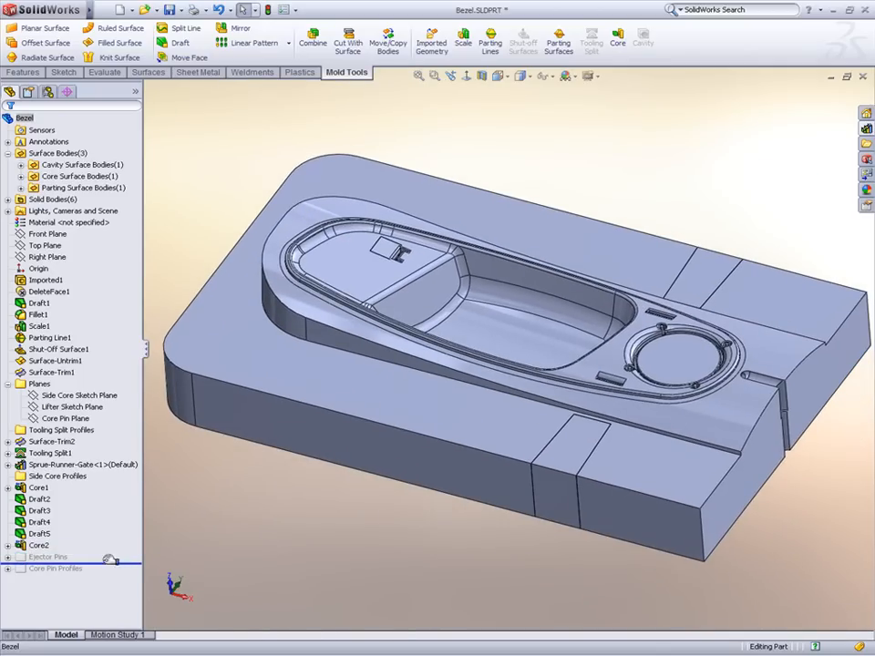
left_click(9, 557)
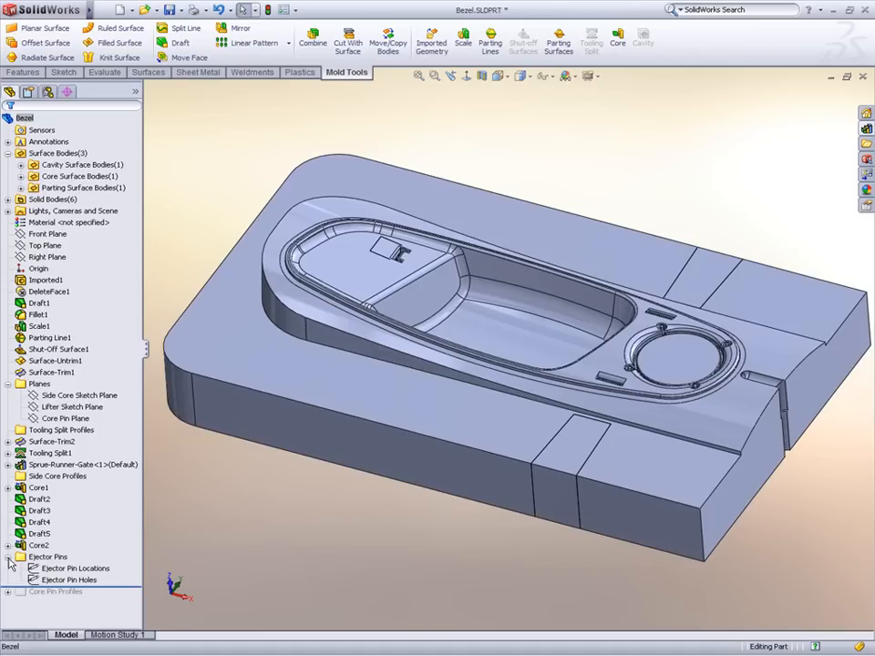
- Cut the ejector pin hole from the Ejector Pin Holes sketch with a Through All extruded cut limited to the lower mold block
left_click(38, 578)
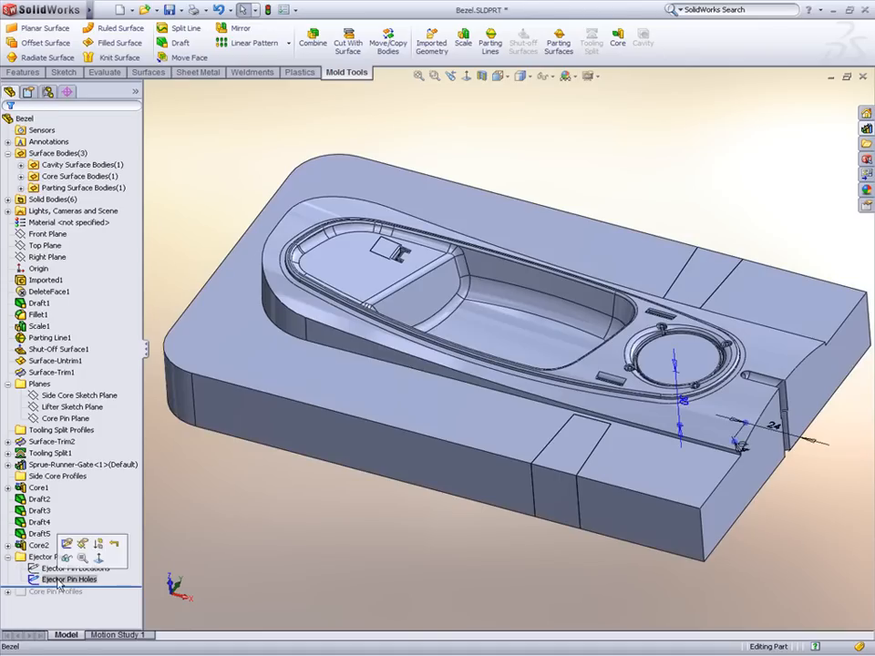
left_click(25, 72)
left_click(195, 44)
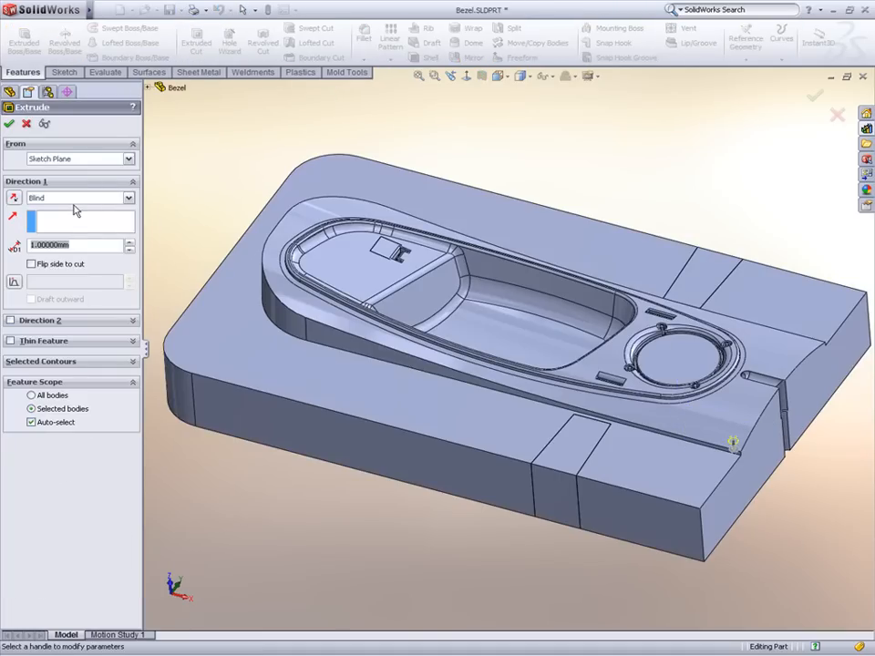
left_click(77, 199)
left_click(54, 217)
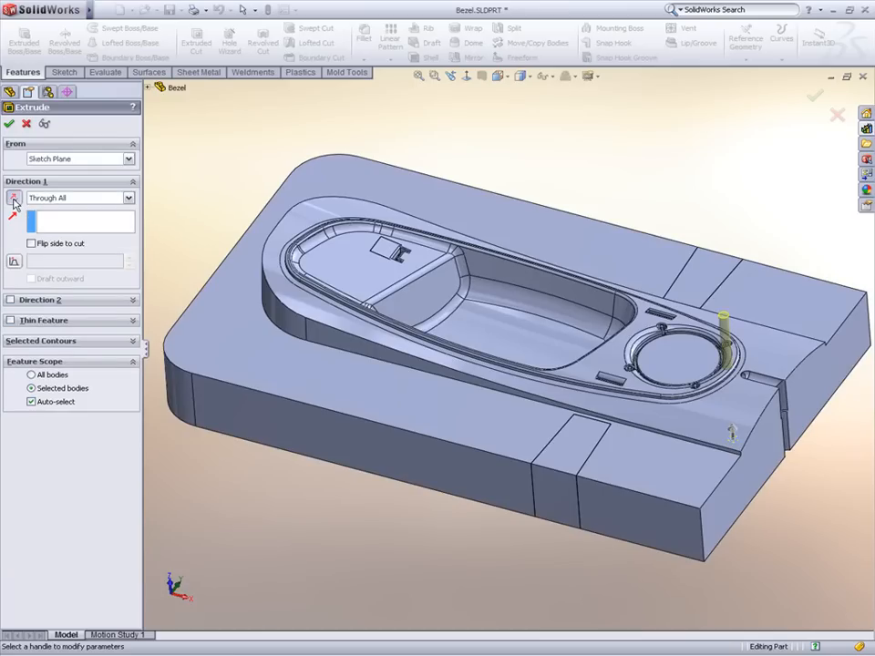
left_click(57, 402)
left_click(281, 415)
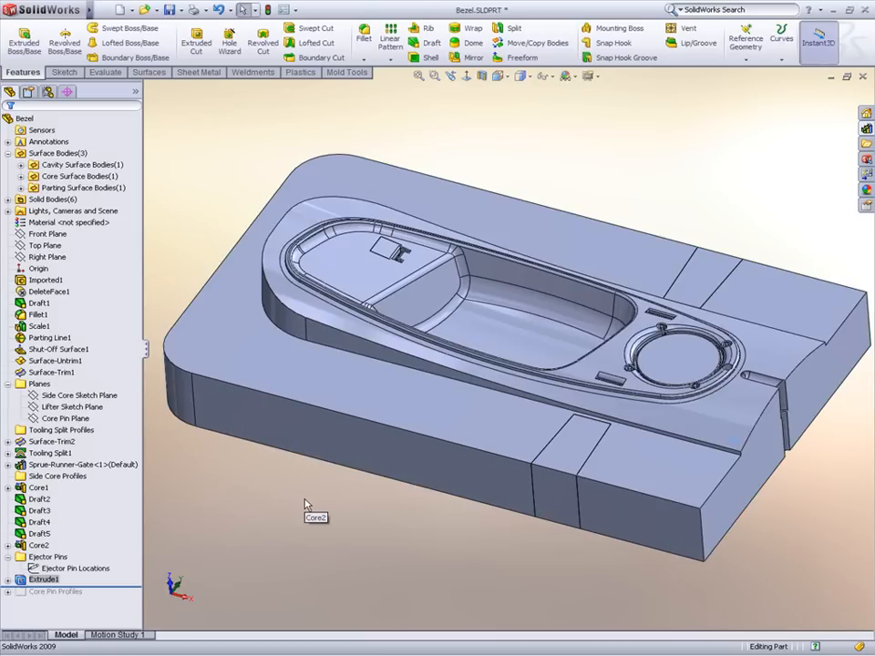
left_click(306, 504)
- Pattern the ejector pin hole with a Sketch Driven Pattern that uses the Ejector Pin Locations sketch and the centroid reference point
left_click(97, 571)
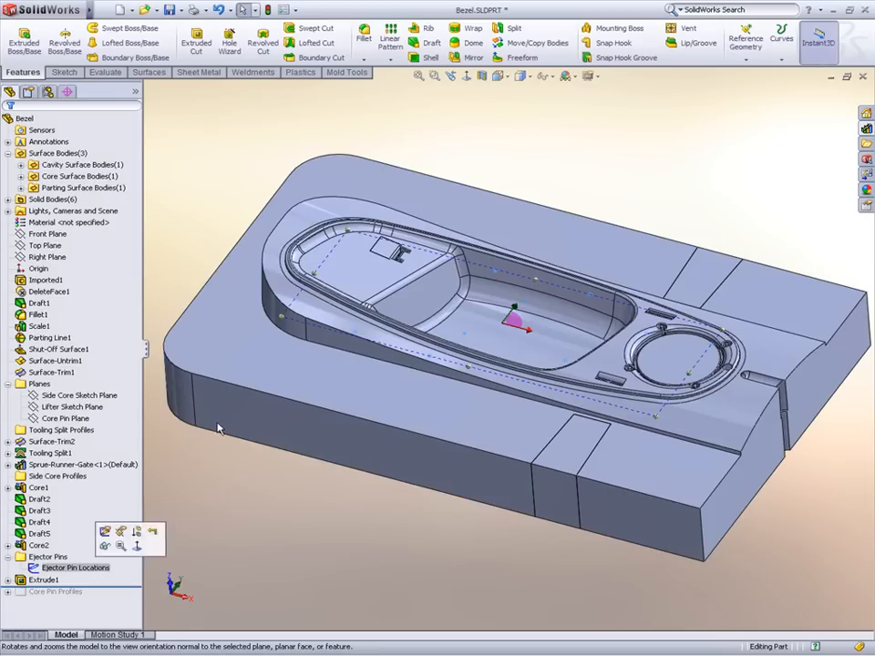
left_click(390, 59)
left_click(398, 122)
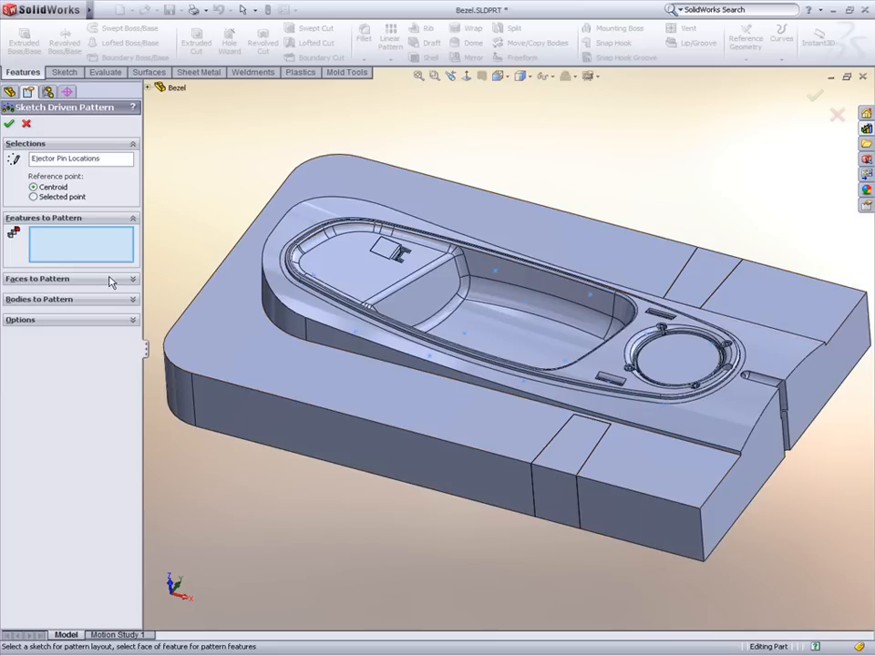
left_click(730, 369)
key("Return")
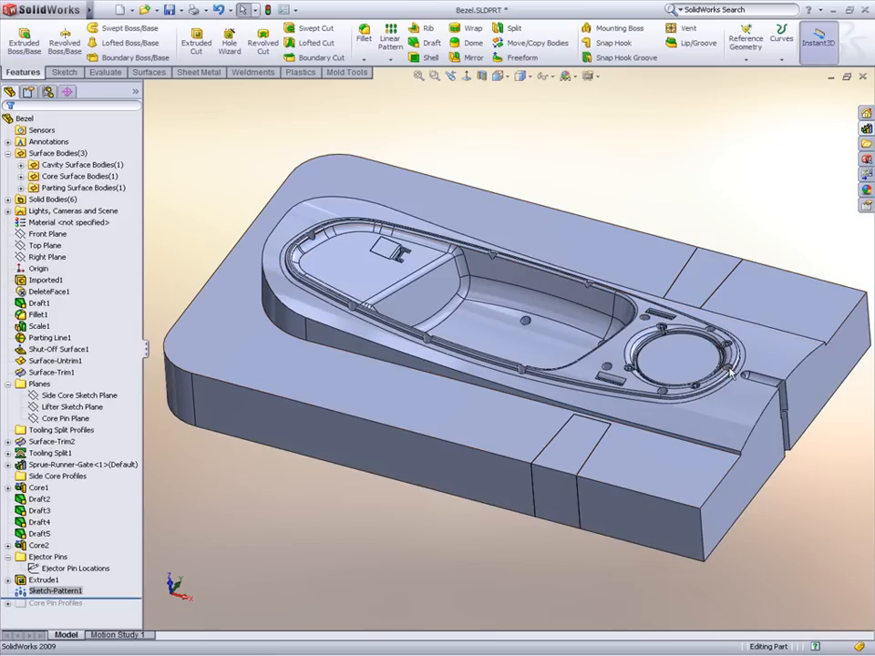
middle_click_drag(407, 541, 376, 554)
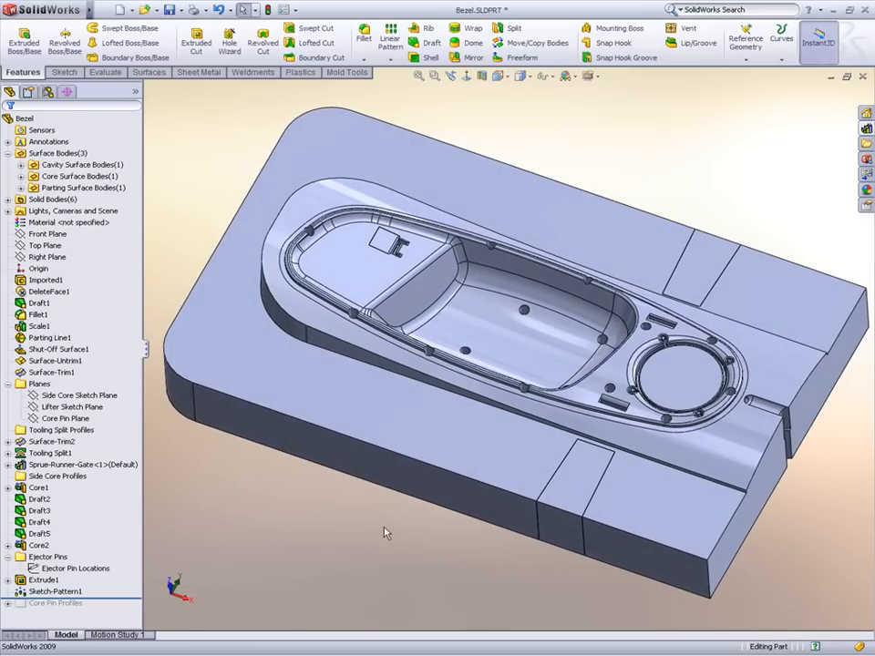
- Roll forward past Core Pin Profiles and create cores from the Core Pin Profile sketch in the lower mold block, with the first direction Through All
left_click_drag(109, 600, 8, 609)
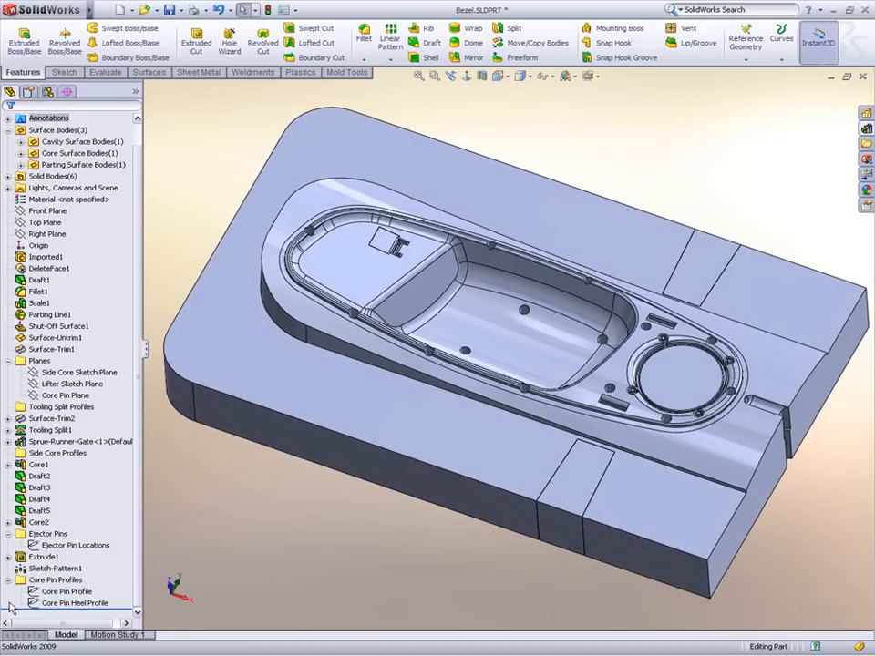
left_click(66, 591)
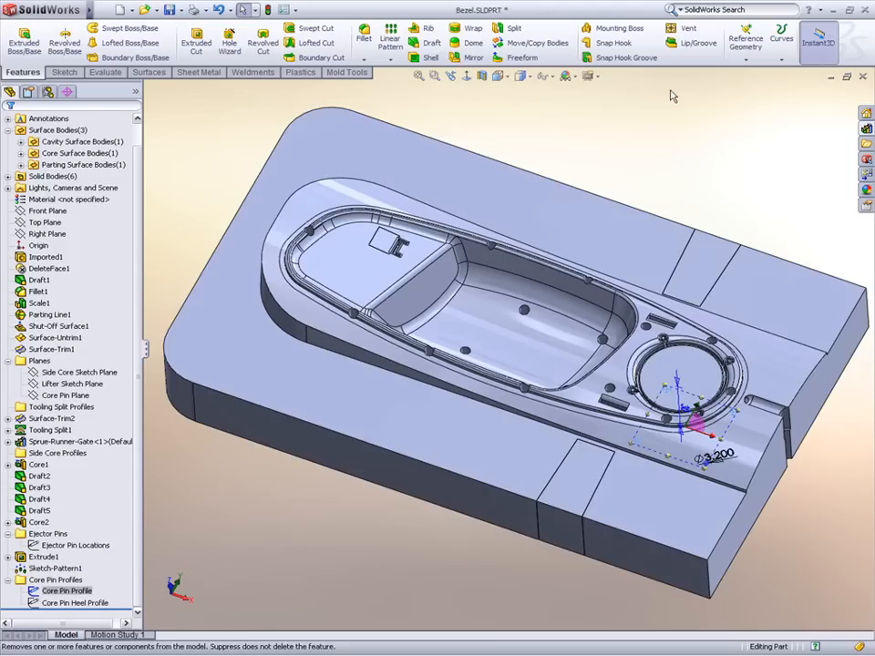
left_click(347, 72)
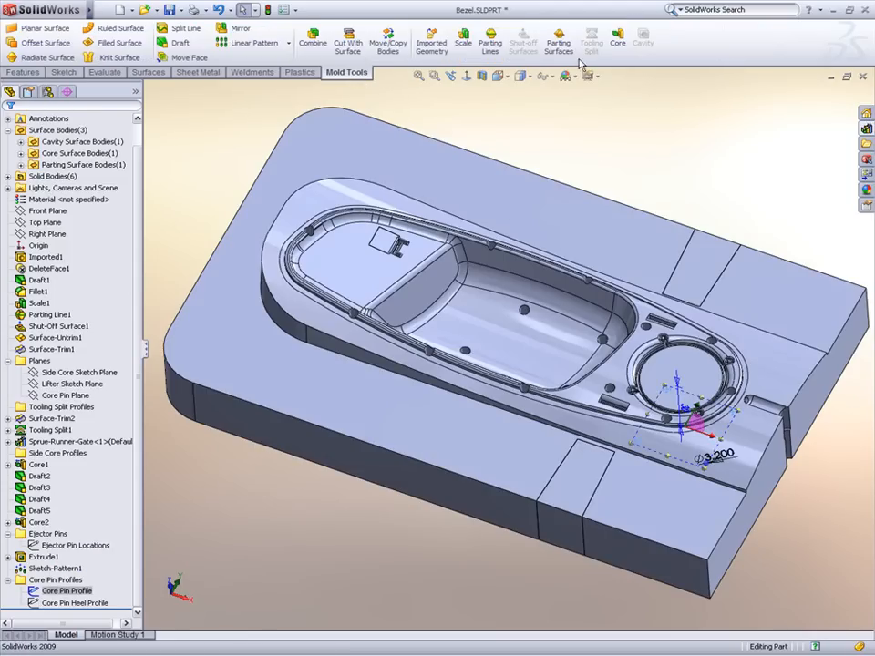
left_click(617, 52)
left_click(438, 172)
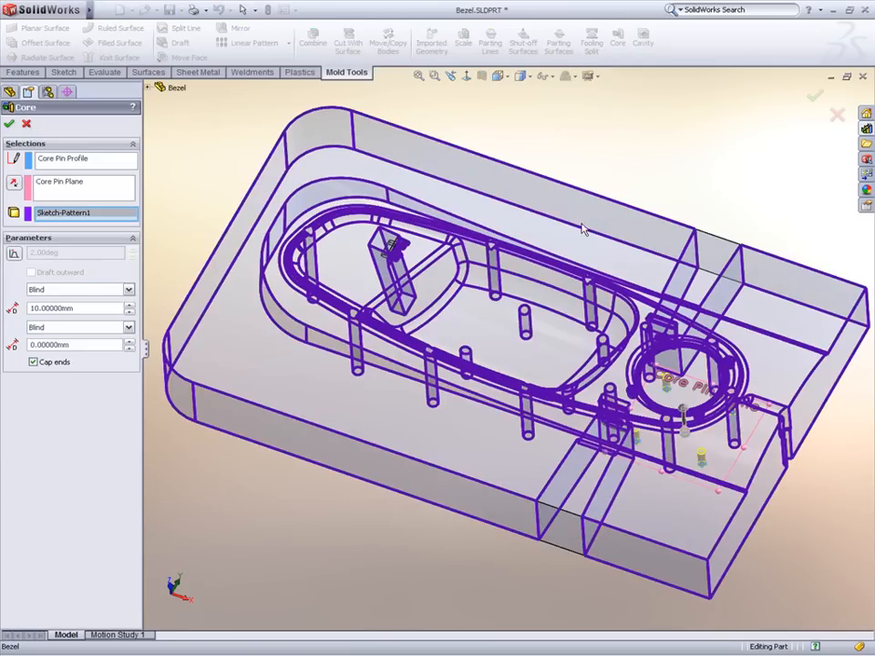
left_click(91, 289)
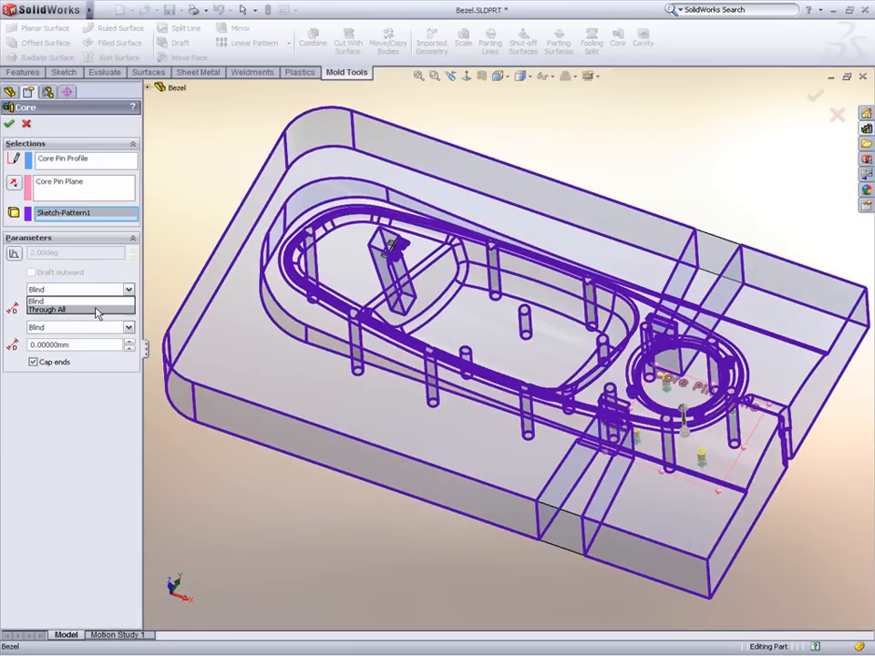
left_click(97, 308)
right_click(176, 260)
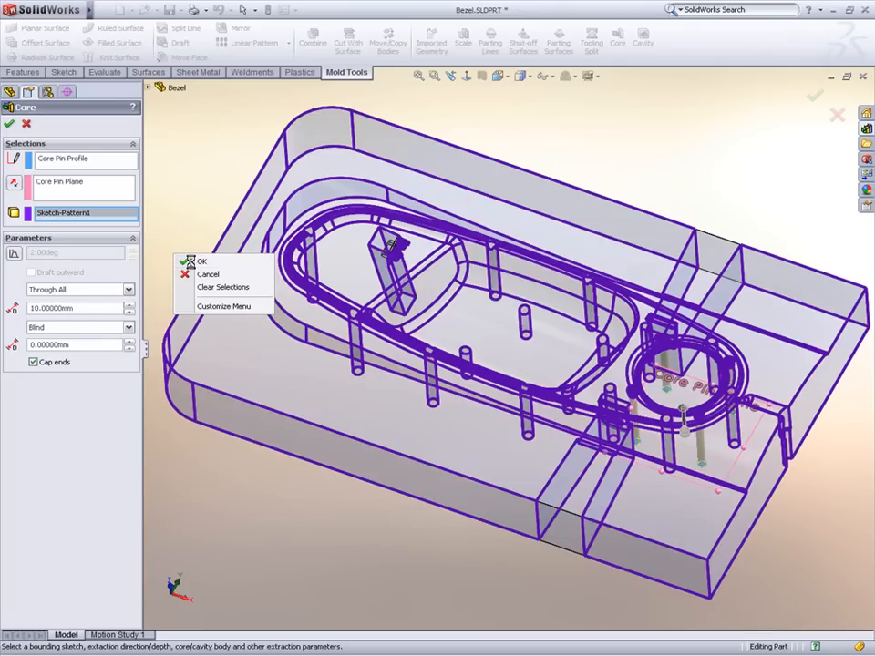
left_click(193, 263)
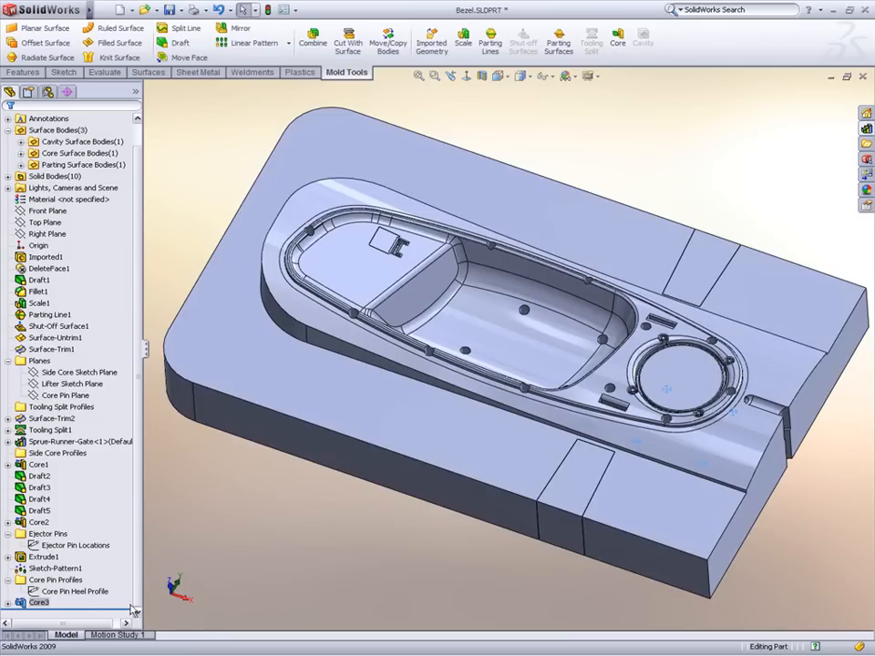
- Create heel cores from the Core Pin Heel Profile sketch out of the lower mold block, with a blind depth of 3 mm
left_click(88, 592)
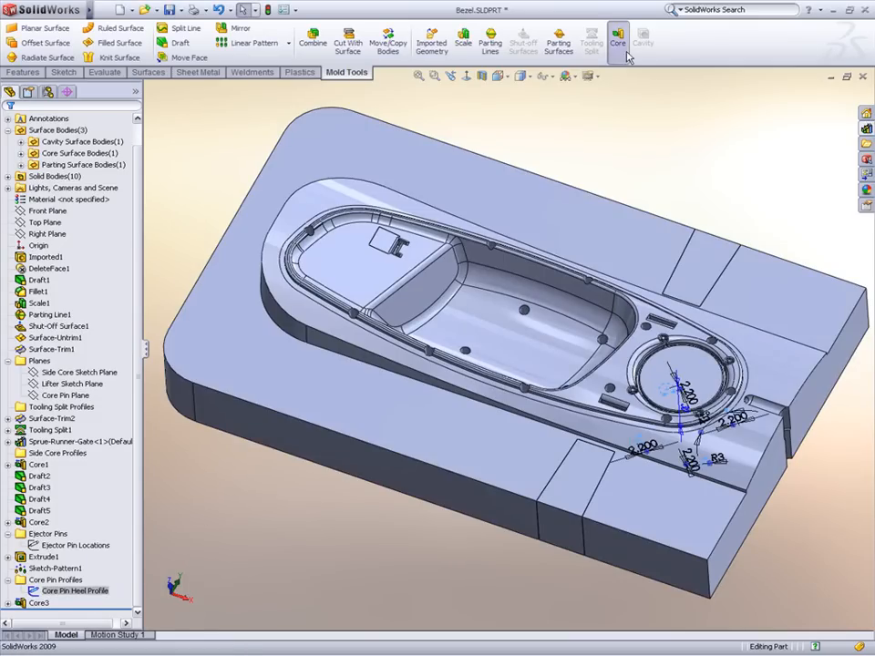
left_click(618, 40)
double_click(86, 307)
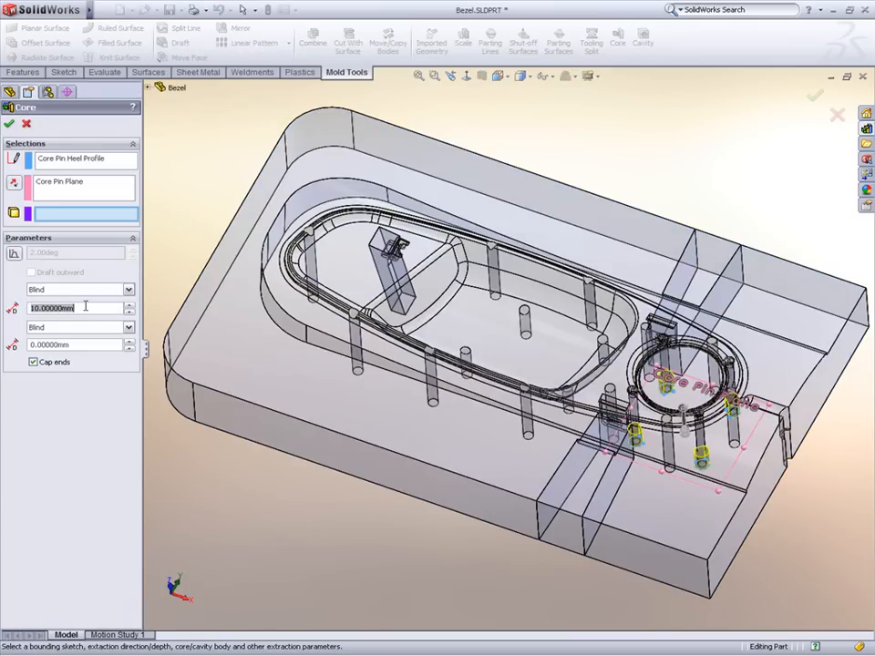
type("3")
left_click(235, 341)
right_click(236, 341)
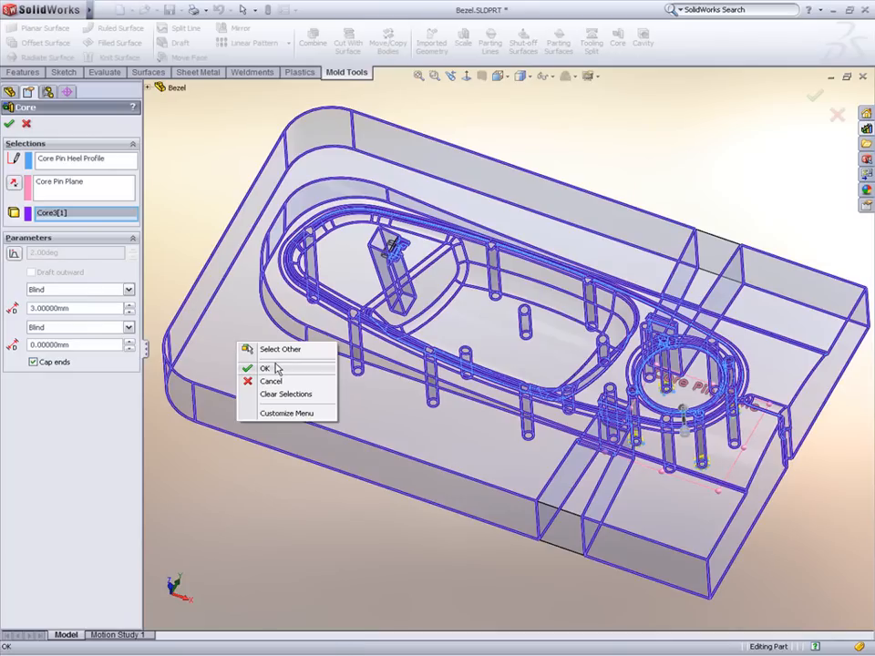
left_click(273, 367)
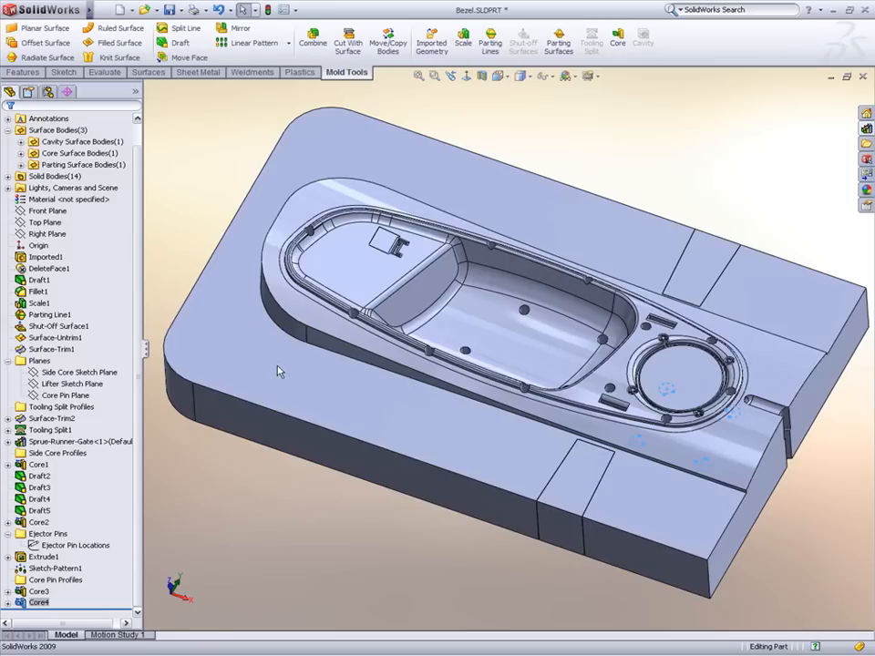
- Hide the lower mold block to expose the core pins and their heels
left_click(436, 421)
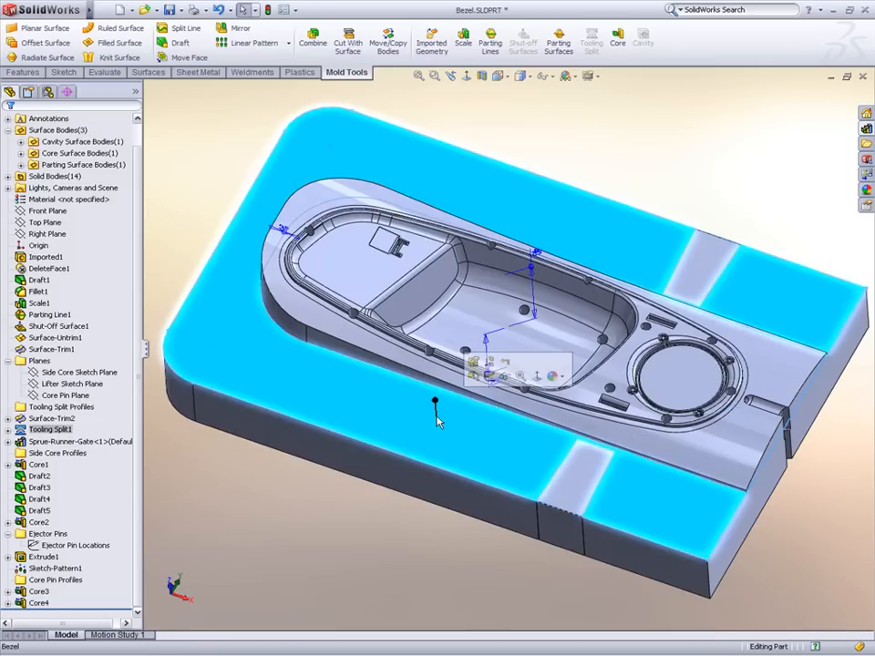
left_click(504, 379)
middle_click_drag(562, 399, 617, 355)
scroll(682, 423, "down", 3)
scroll(612, 393, "down", 3)
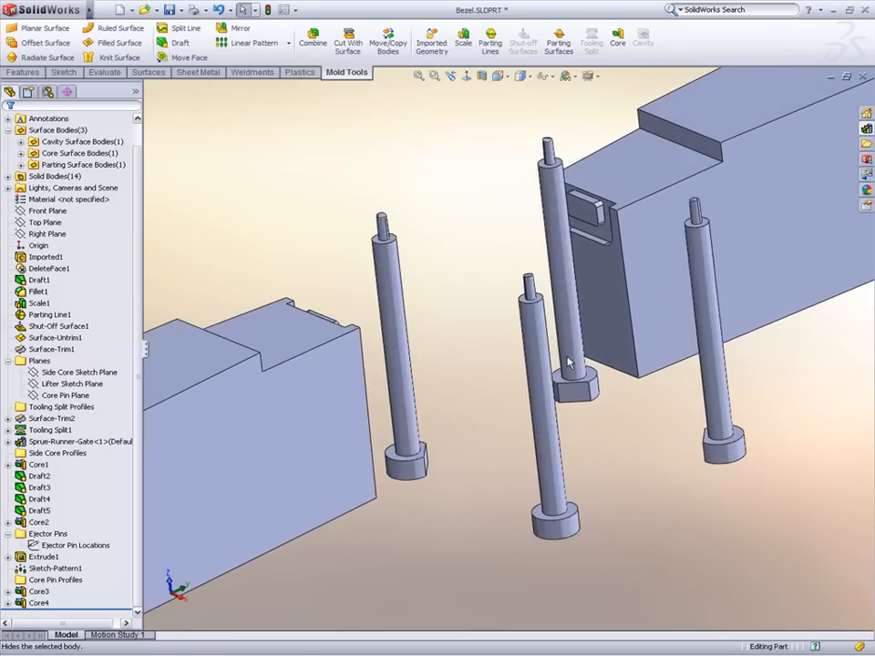
- Combine the core pin beside the near side core with its heel into one body, using the Add operation
left_click(312, 38)
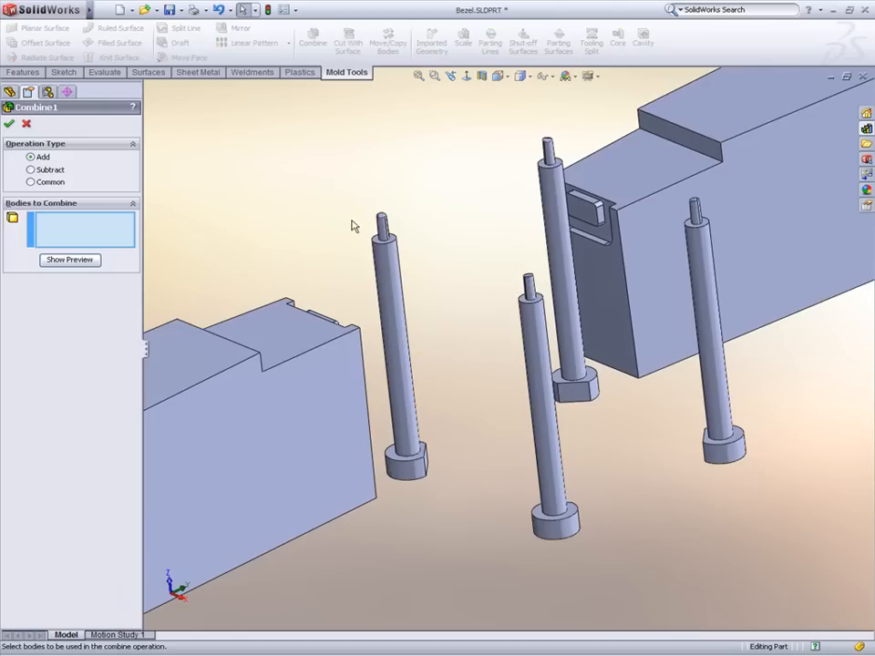
left_click(400, 330)
left_click(405, 470)
right_click(408, 476)
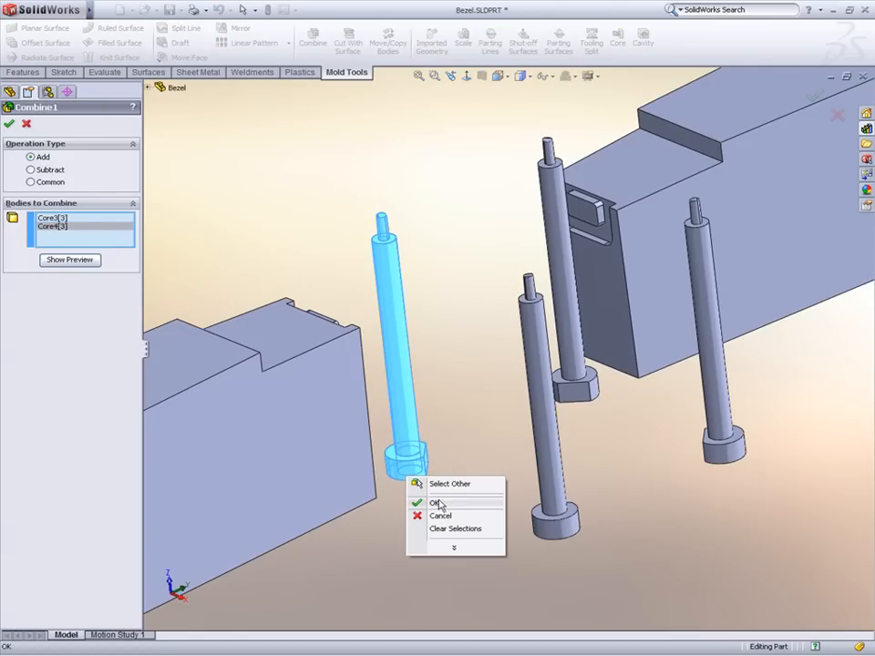
left_click(438, 505)
- Combine the frontmost core pin with its heel into one body, using the Add operation
left_click(560, 471)
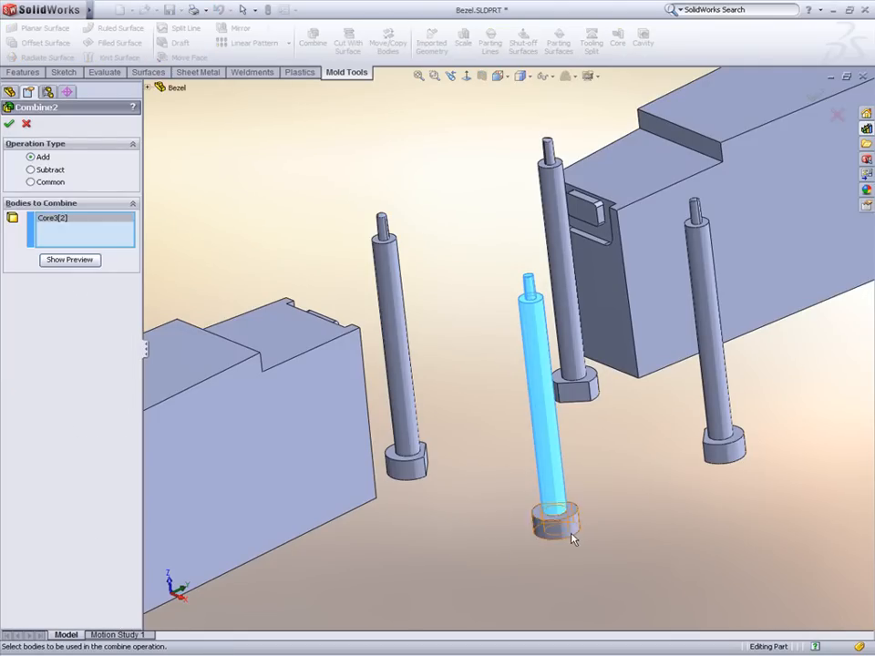
left_click(572, 533)
right_click(572, 536)
left_click(608, 559)
- Combine the rear core pin, directly beside the far side core's slot insert, with its heel using Add
key("Return")
left_click(574, 378)
left_click(578, 389)
right_click(578, 392)
left_click(605, 417)
- Combine the last separate core pin, in front of the far side core's long face, with its heel using Add
key("Return")
left_click(702, 301)
left_click(729, 449)
right_click(734, 458)
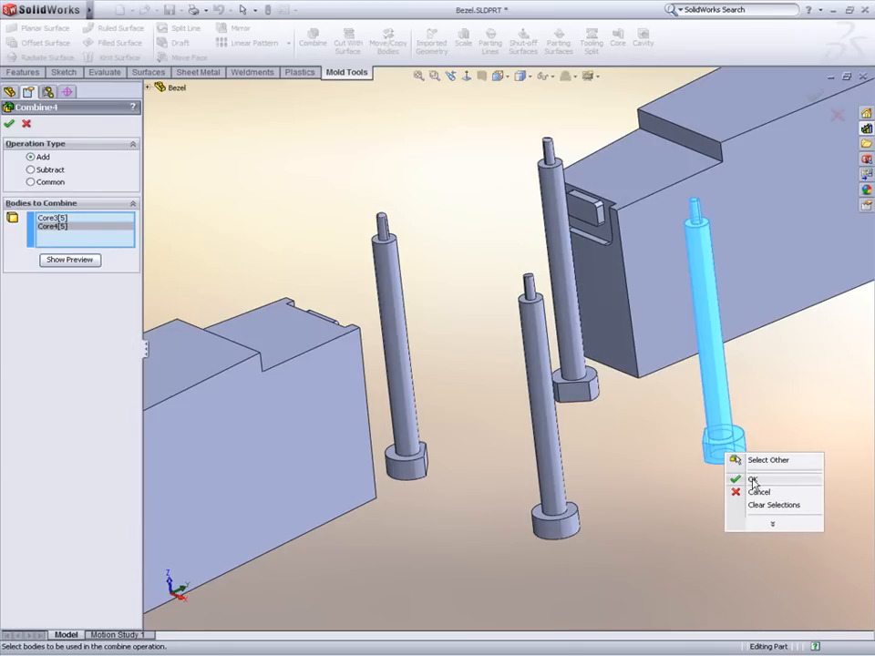
left_click(753, 479)
- Expand the Solid Bodies folder and show both mold blocks, Cut-Revolve2[2] and Core4[1]
key("f")
key("z")
key("z")
key("z")
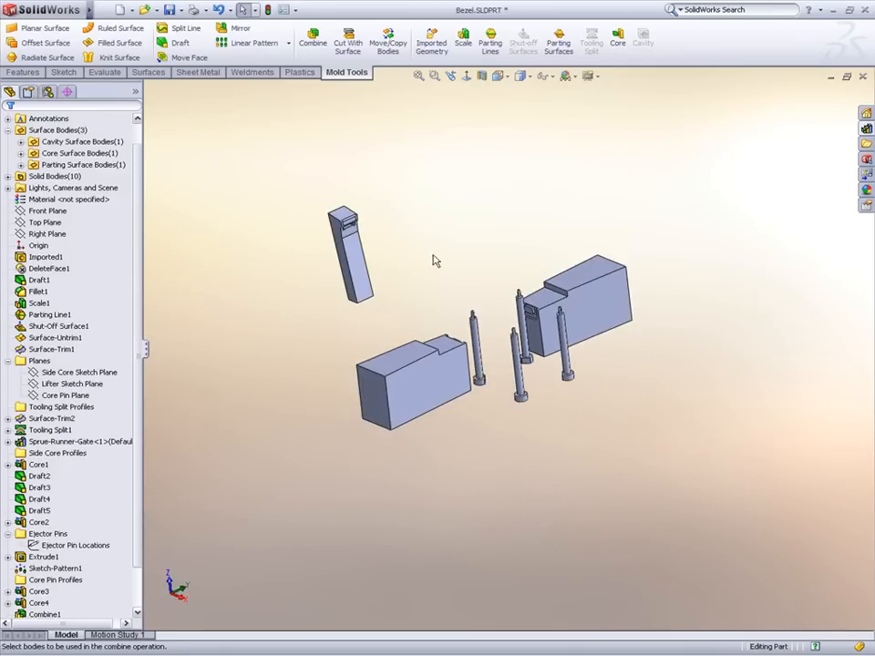
middle_click_drag(433, 256, 451, 268)
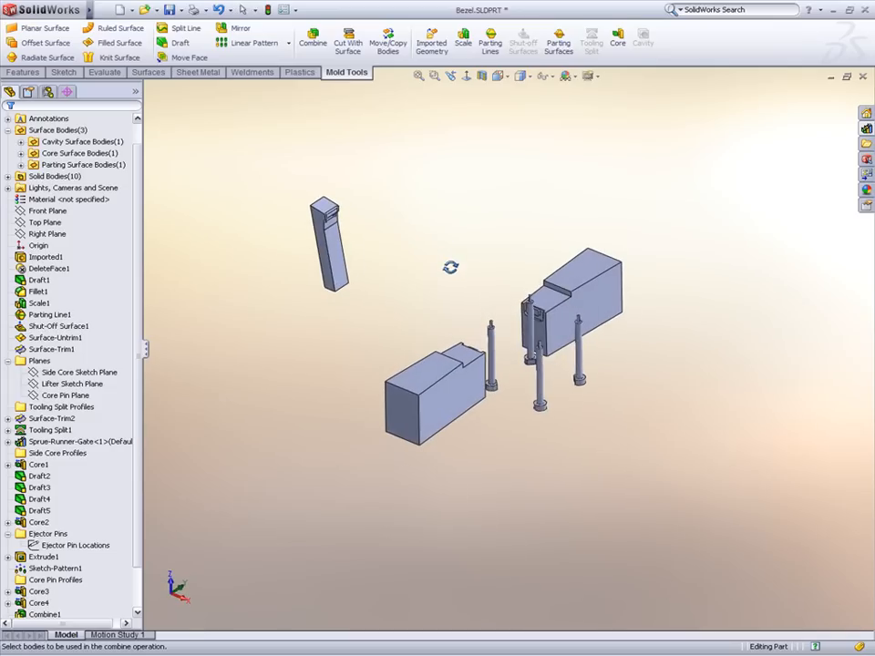
left_click(8, 177)
left_click(63, 210)
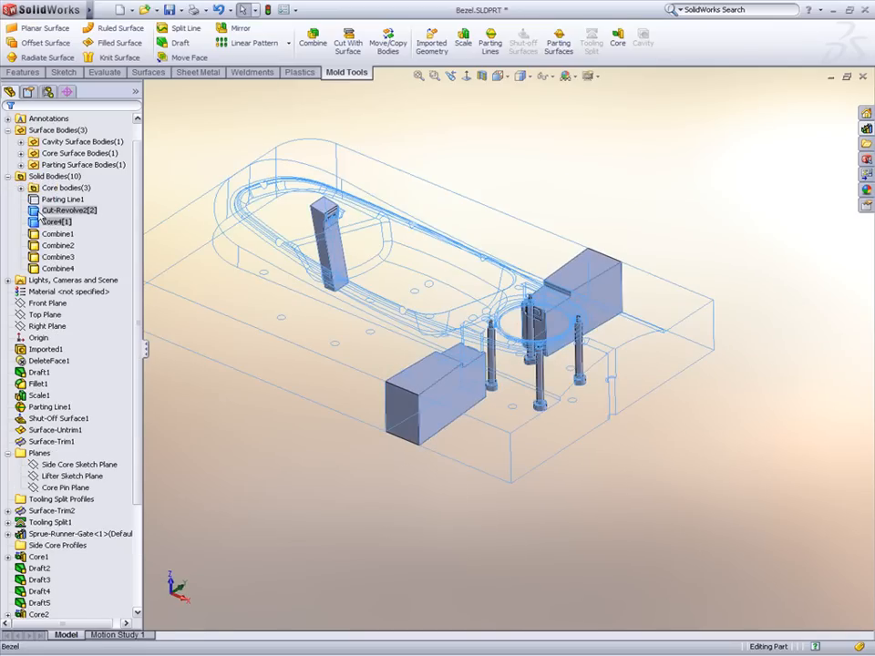
left_click(40, 194)
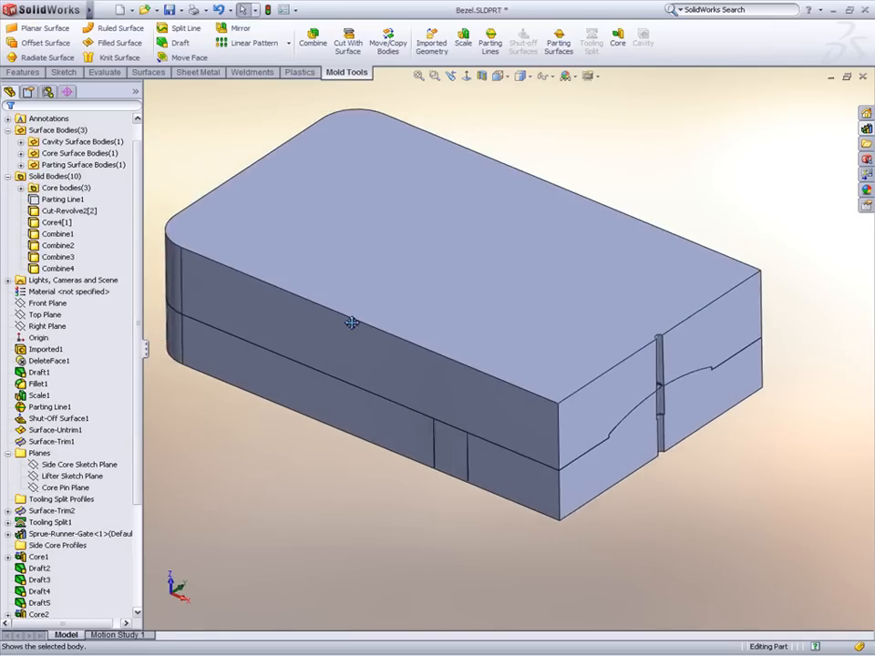
middle_click_drag(352, 322, 400, 348, "ctrl")
- Save all nine solid bodies to part files with auto-assigned names and create an assembly named inserts in the Mold folder
right_click(52, 174)
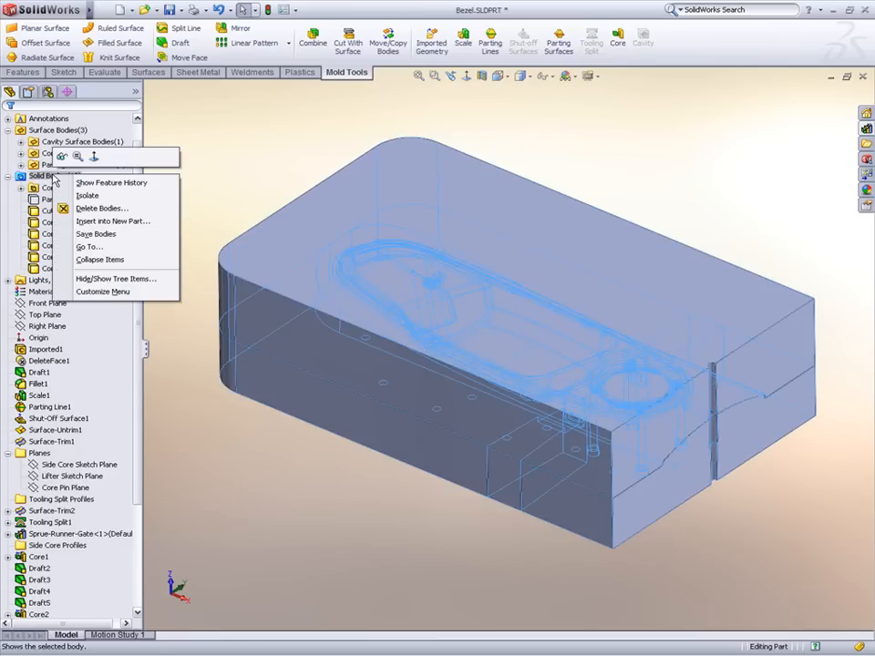
left_click(83, 233)
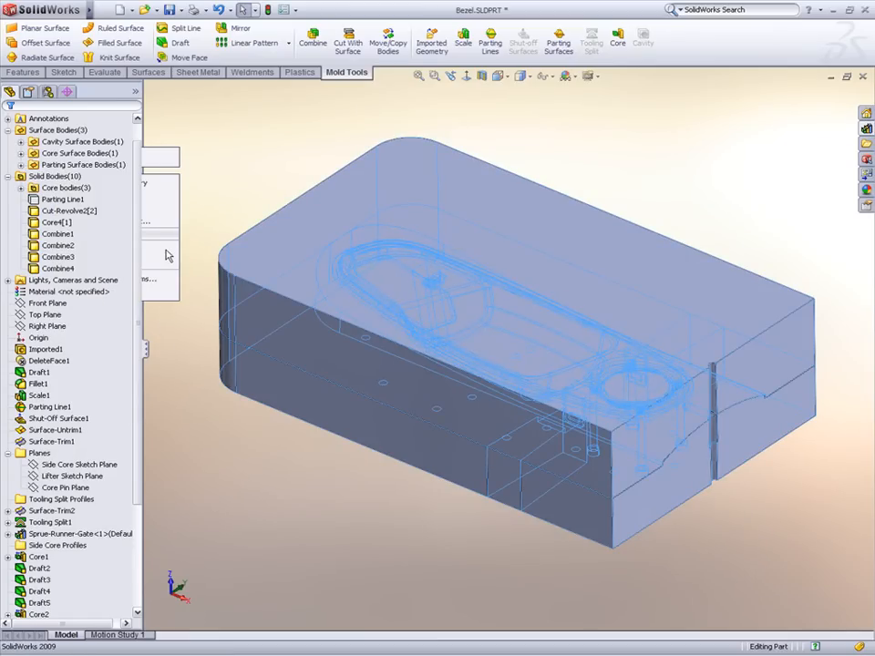
left_click(73, 340)
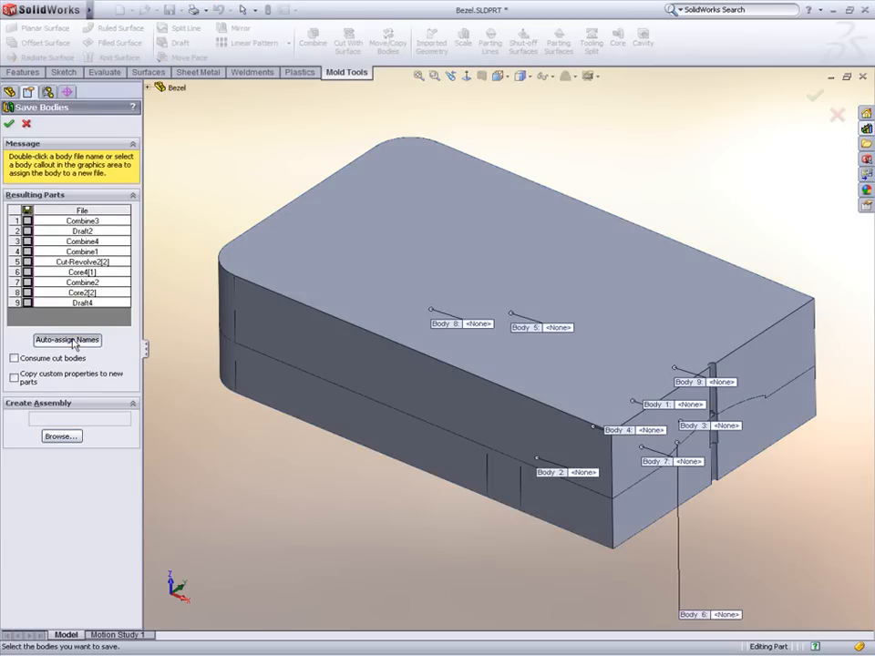
left_click(58, 452)
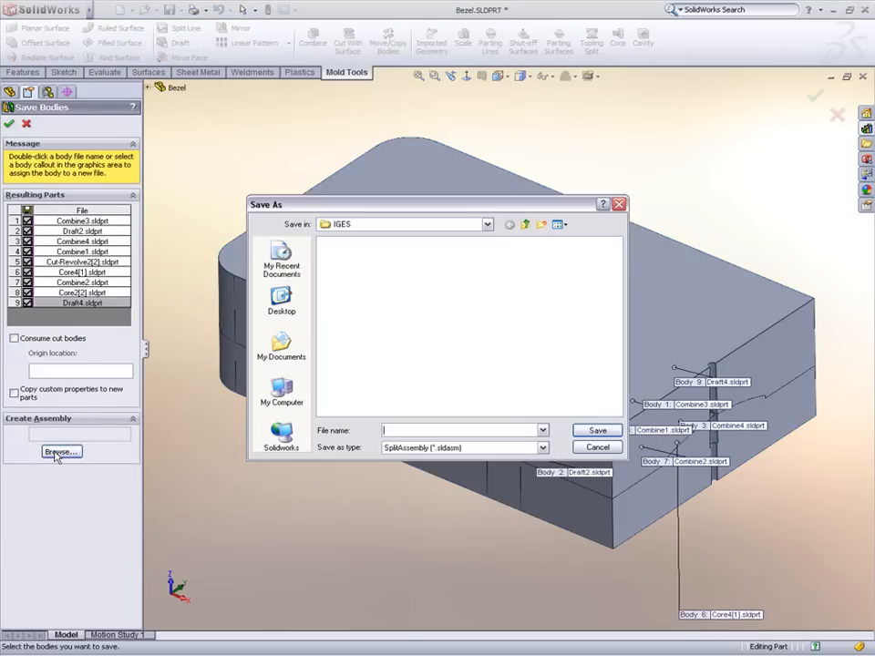
left_click(525, 224)
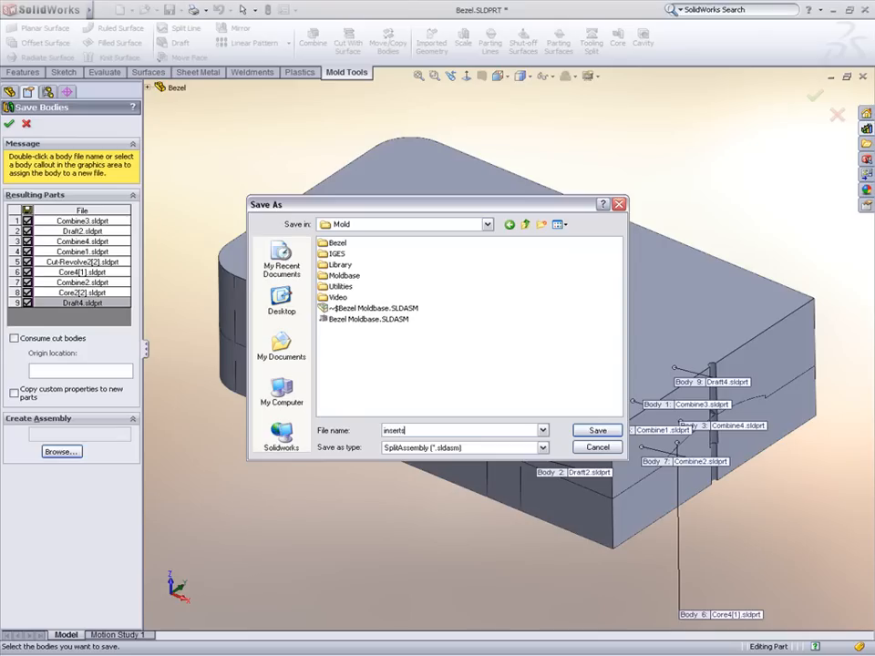
key("Return")
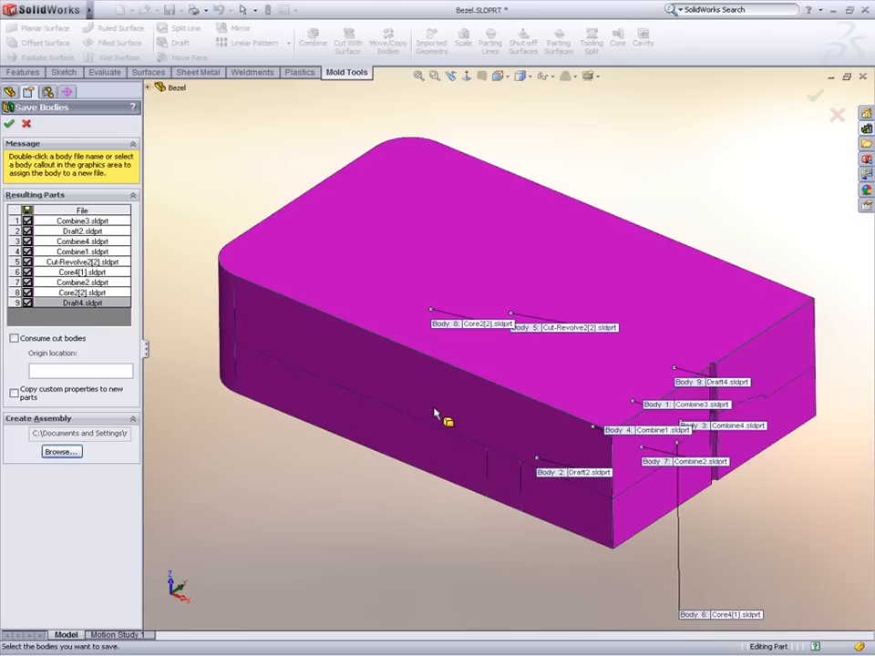
left_click(9, 123)
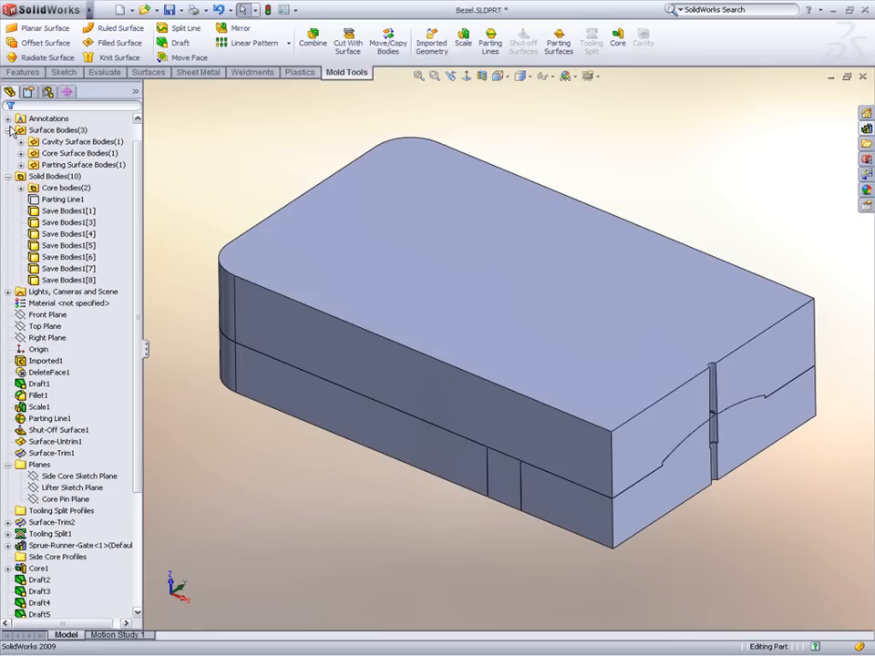
- Isolate the upper mold block and turn it to expose the cavity on its underside
right_click(416, 246)
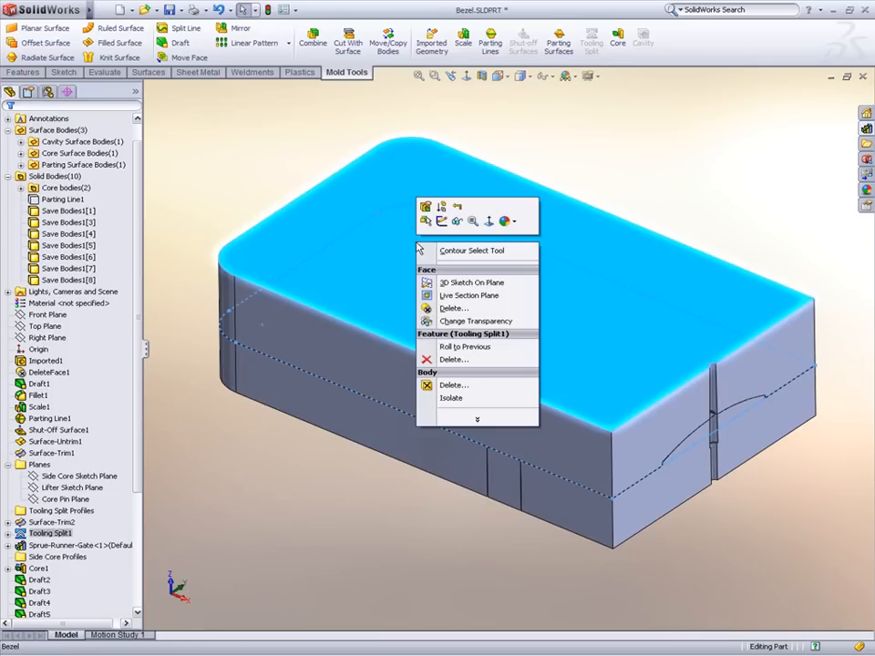
left_click(451, 402)
middle_click_drag(468, 415, 354, 303)
- On the block's flat parting face, sketch a corner rectangle about 20 by 16 mm over the rounded corner of the cavity's end pocket
left_click(355, 304)
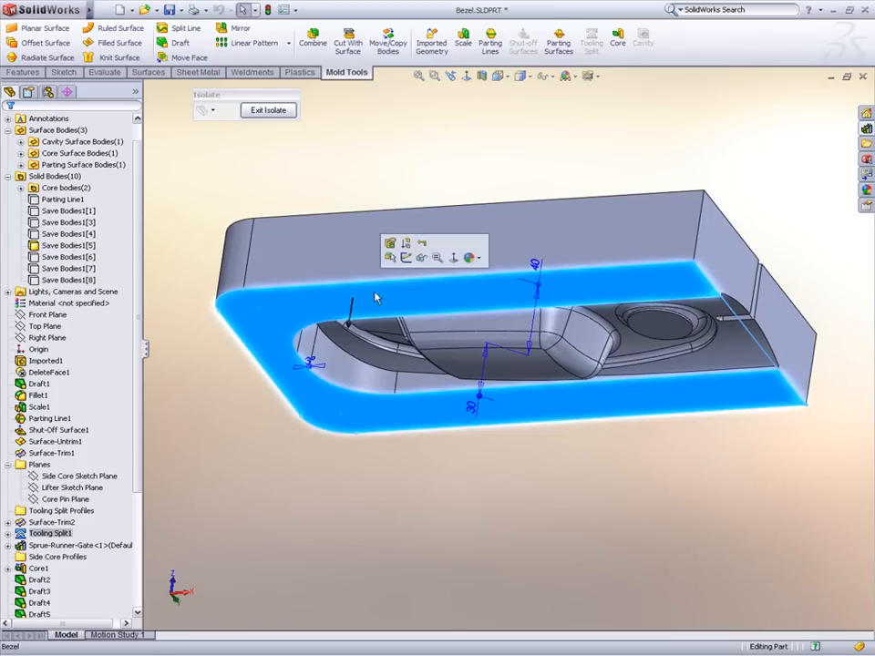
left_click(407, 257)
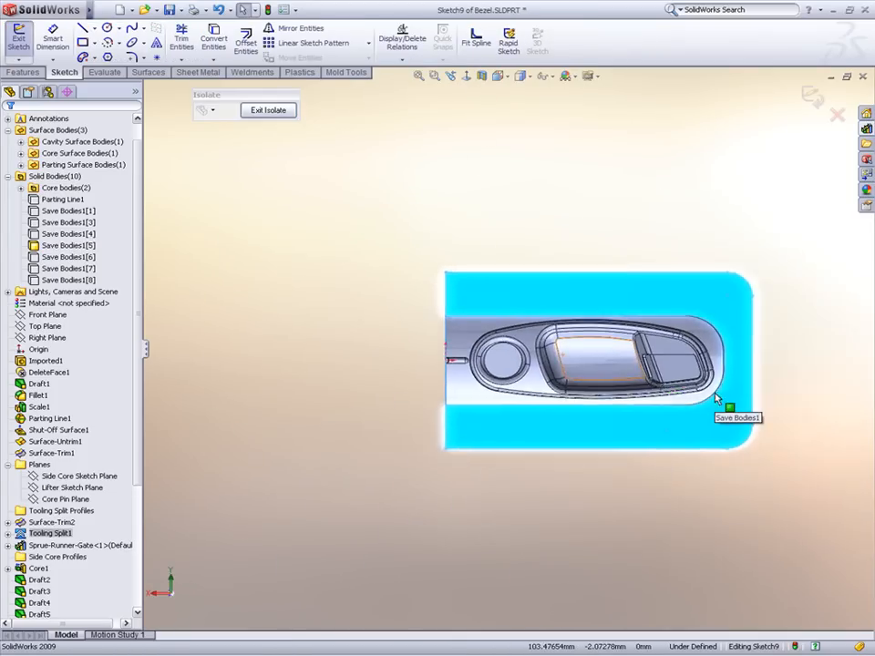
scroll(675, 372, "down", 8)
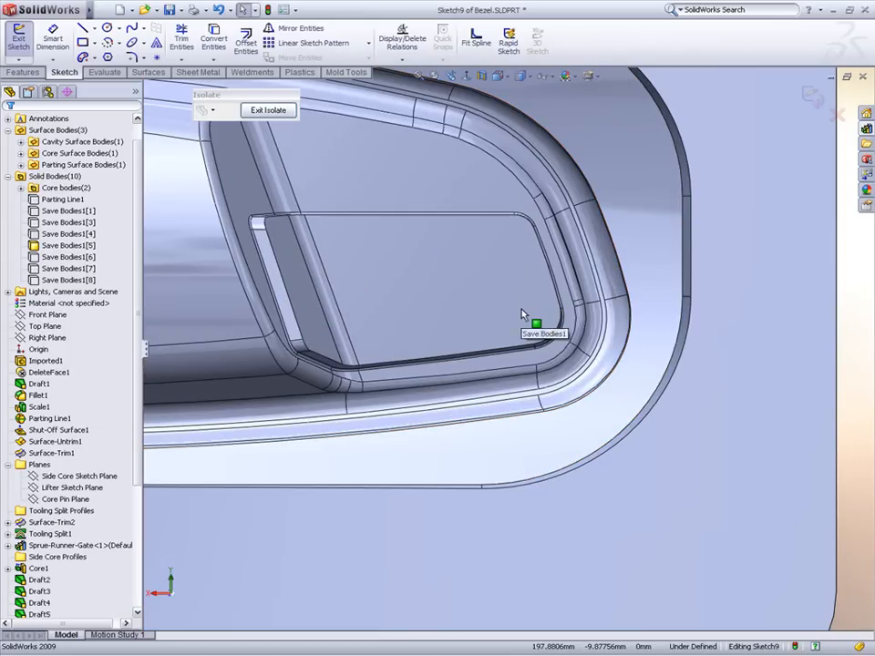
key("s")
left_click(554, 332)
left_click(512, 291)
left_click(646, 392)
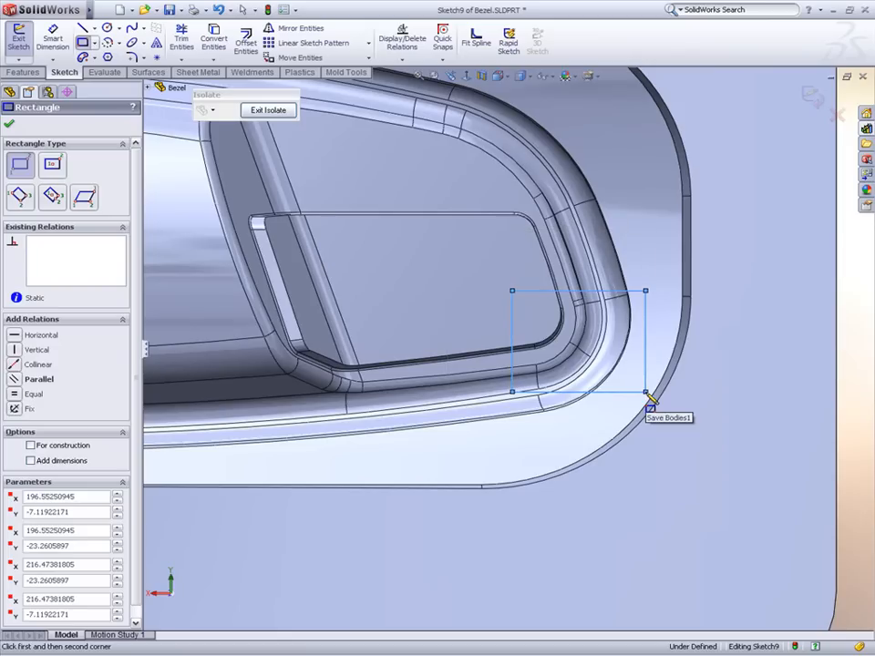
- Extrude the rectangle Up To Body against Save Bodies1[5] with Merge result off, making a separate solid body
left_click(23, 72)
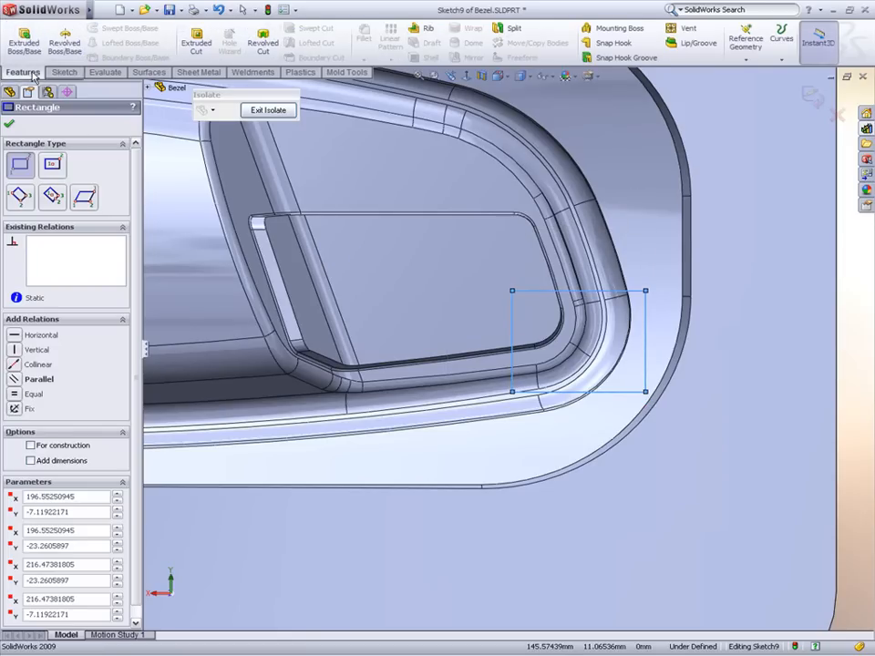
left_click(31, 57)
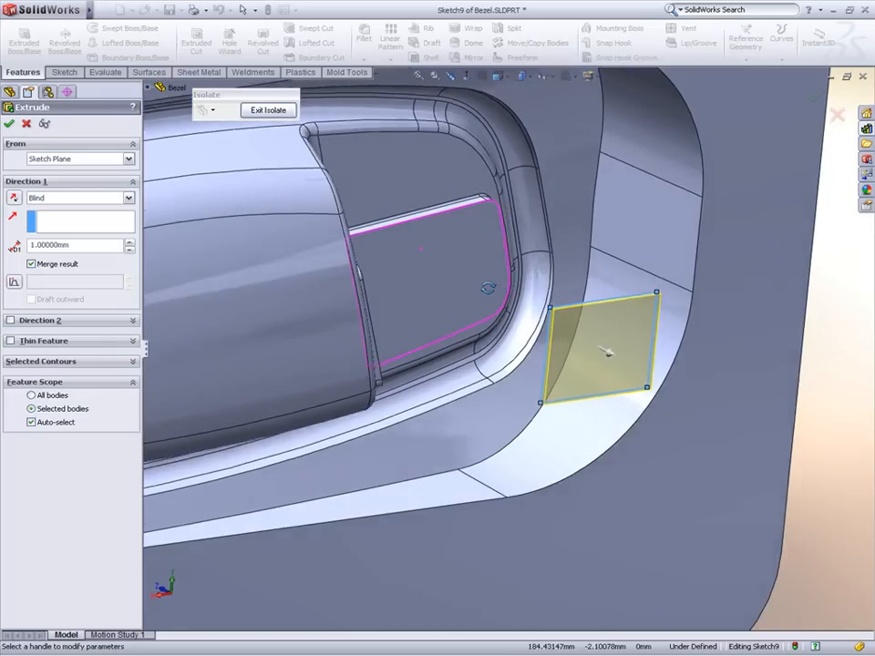
left_click(69, 197)
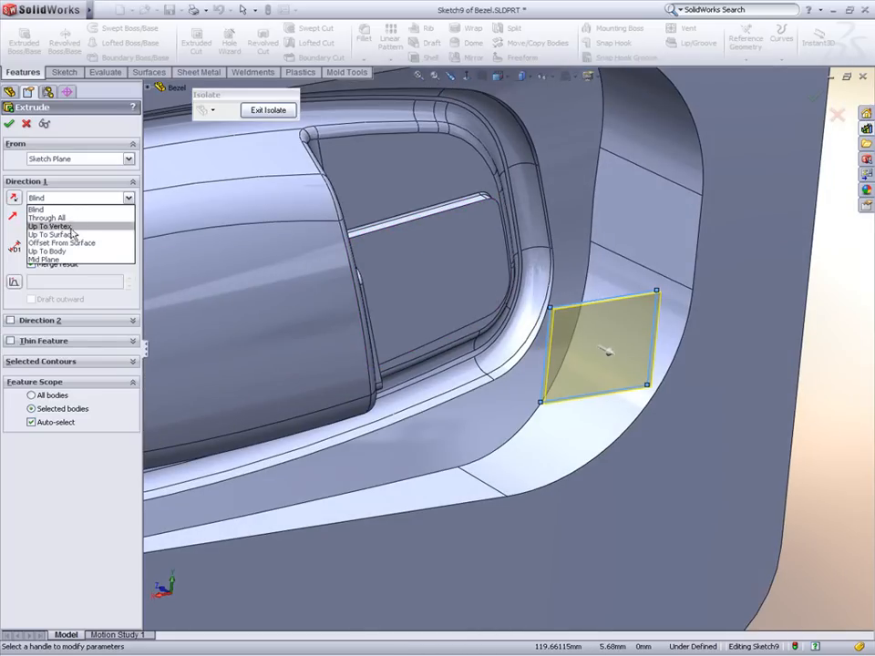
left_click(72, 250)
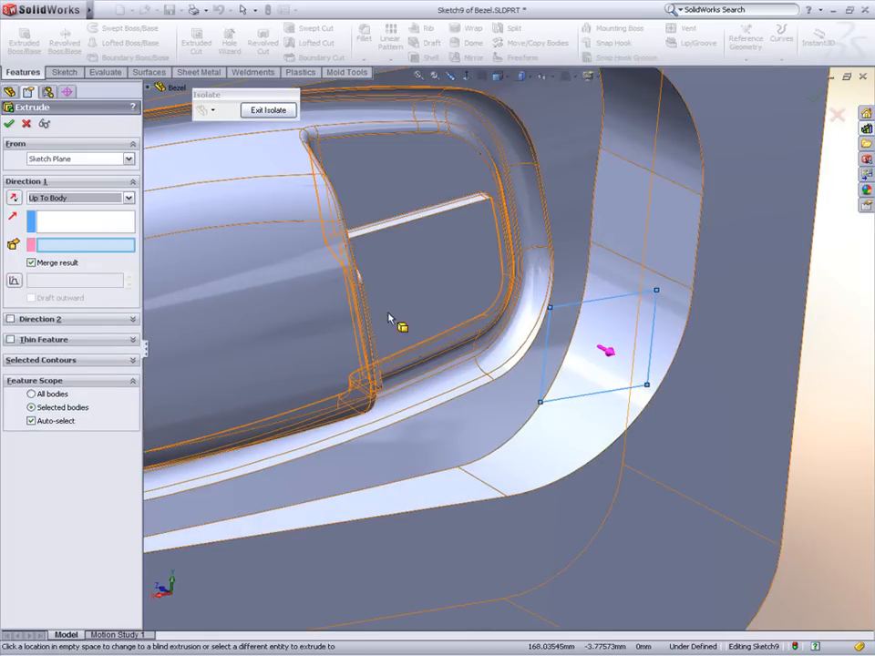
left_click(447, 311)
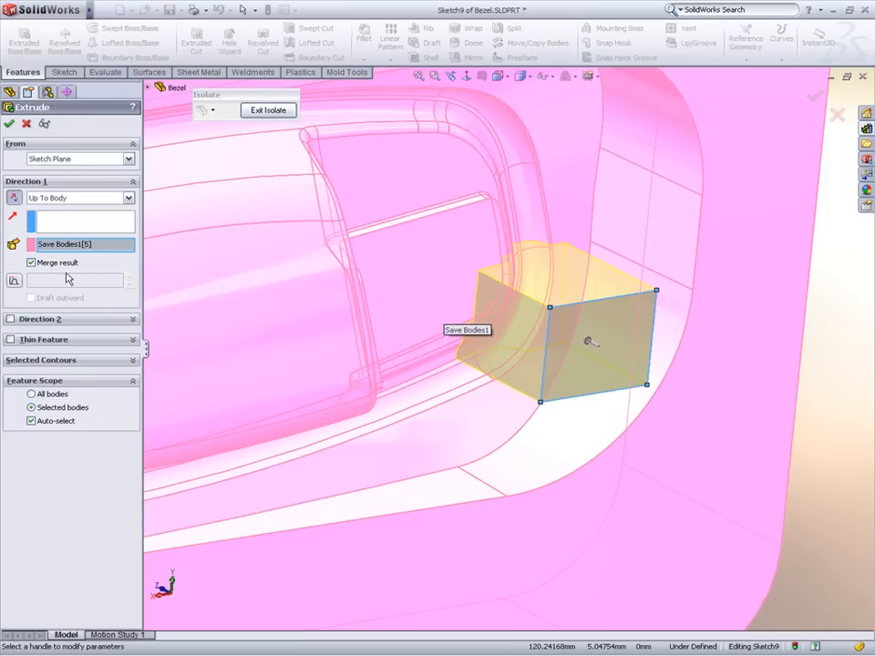
left_click(54, 264)
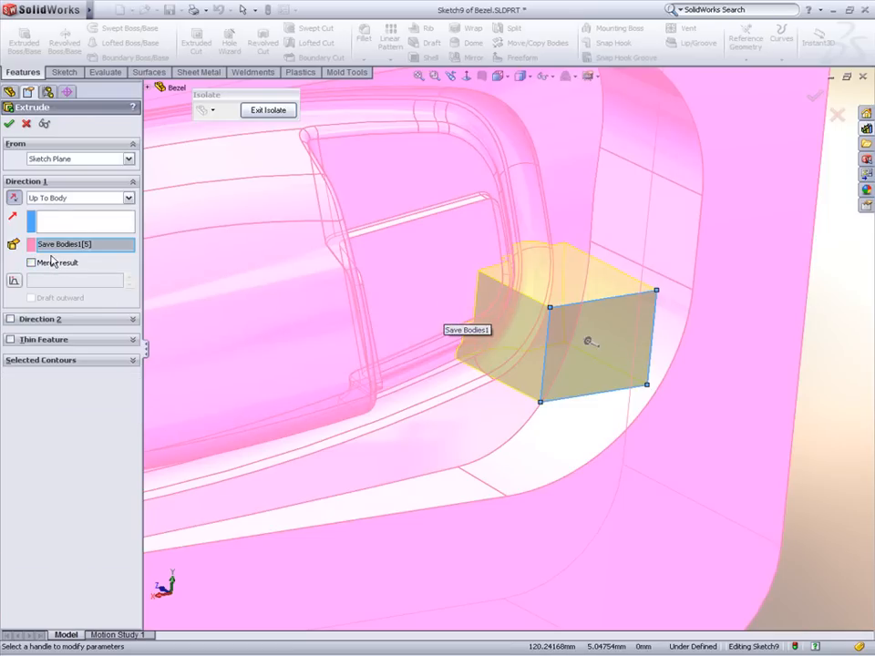
left_click(10, 123)
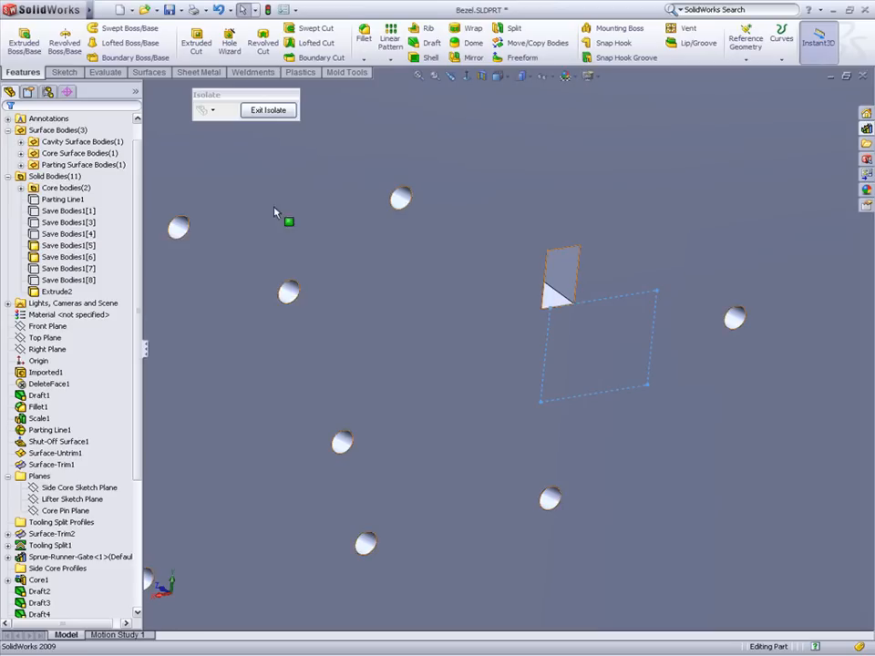
- Hide the core block and the cavity block, leaving only the extruded body, and view its cavity-shaped end
left_click(430, 259)
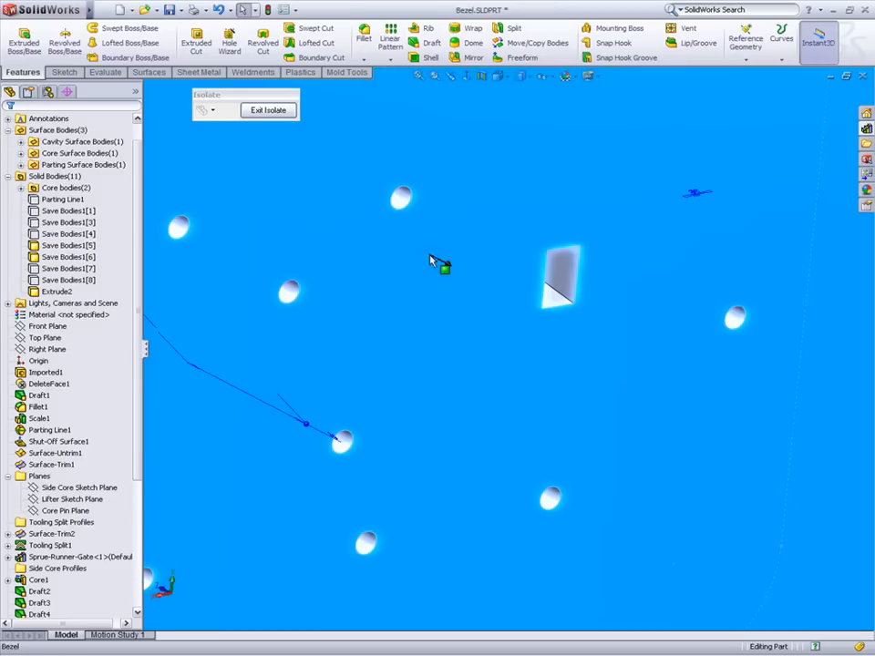
left_click(493, 219)
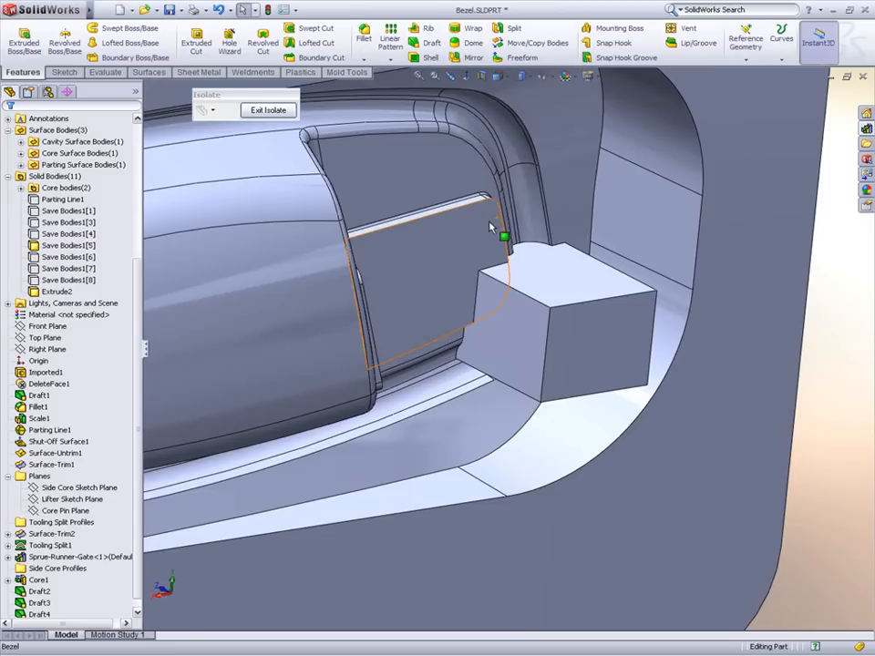
left_click(489, 227)
left_click(547, 182)
middle_click_drag(519, 213, 619, 496)
scroll(556, 310, "down", 3)
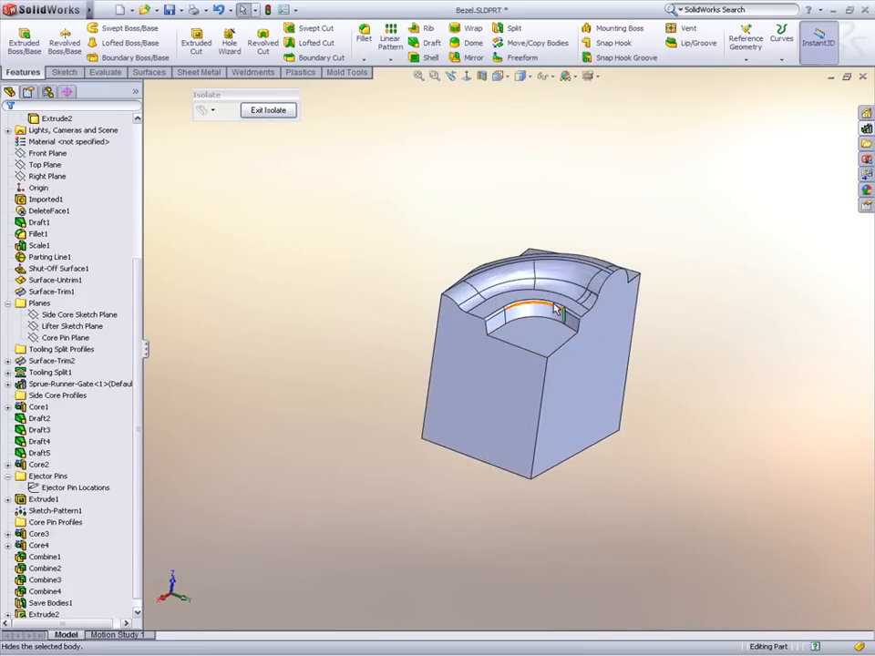
- Use Move Face to offset the isolated block's tangent curved faces and its two flat upper faces by 0.2 mm in the flipped direction
scroll(558, 315, "down", 5)
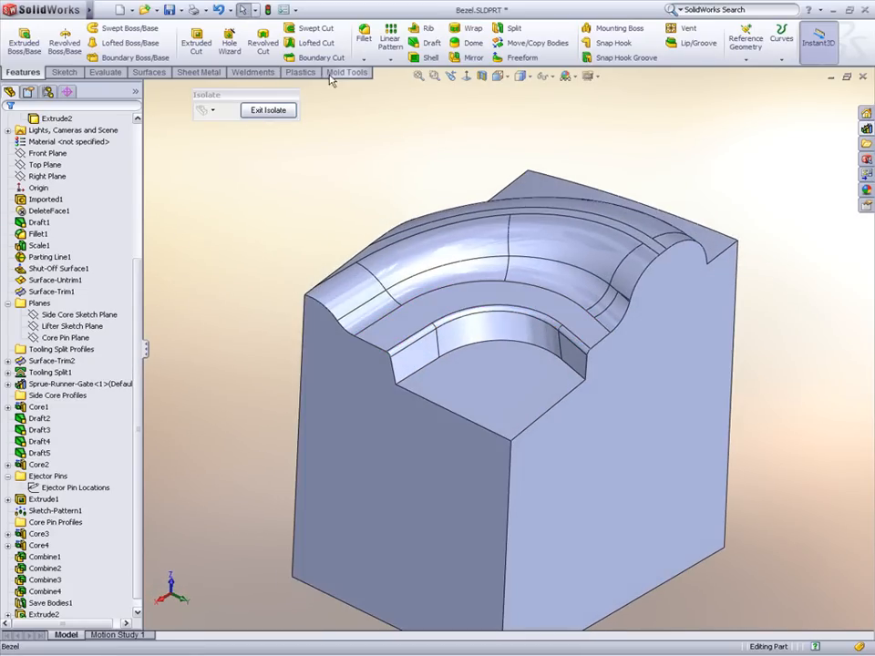
left_click(346, 72)
left_click(189, 58)
right_click(563, 257)
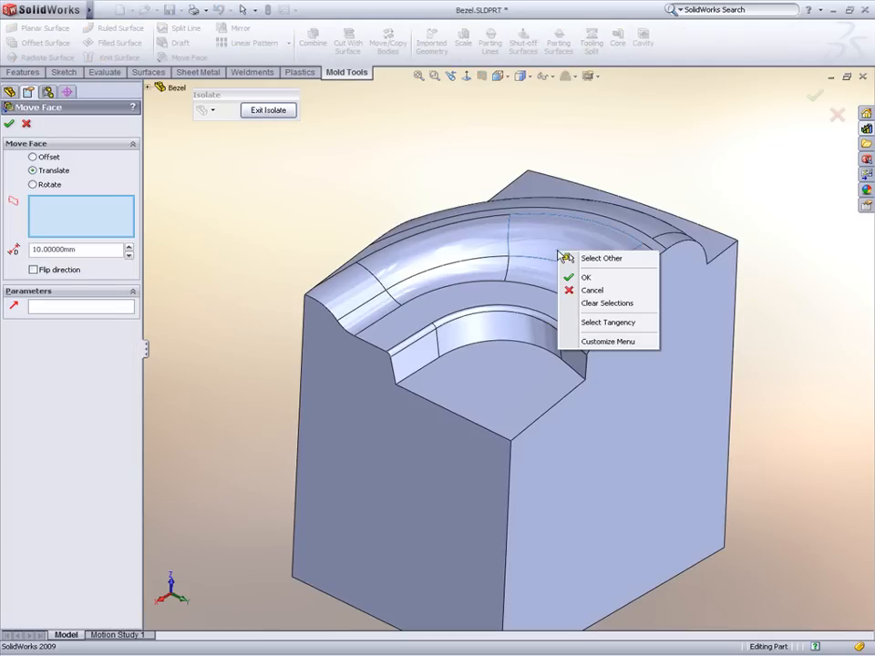
left_click(593, 323)
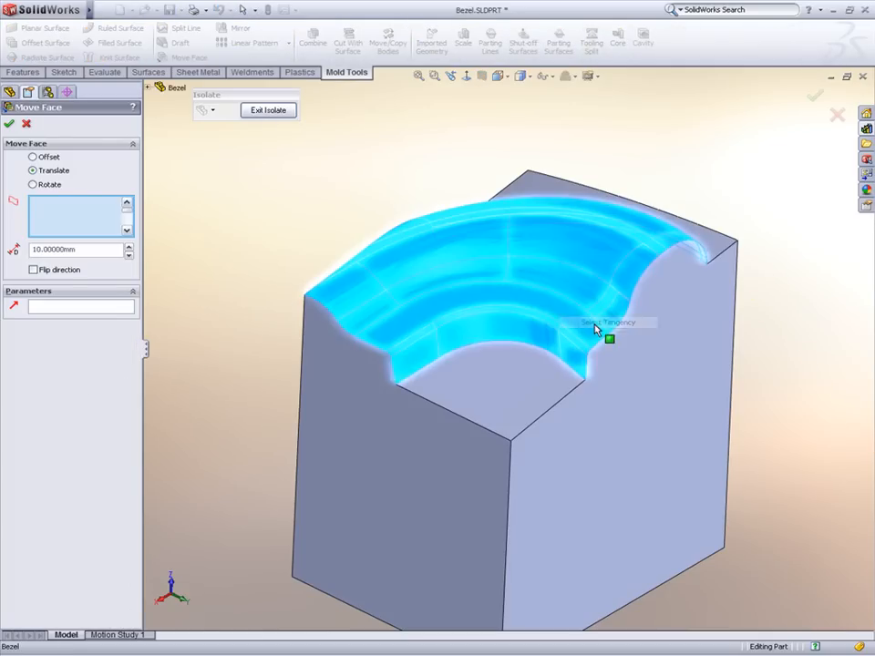
left_click(520, 390)
left_click(547, 190)
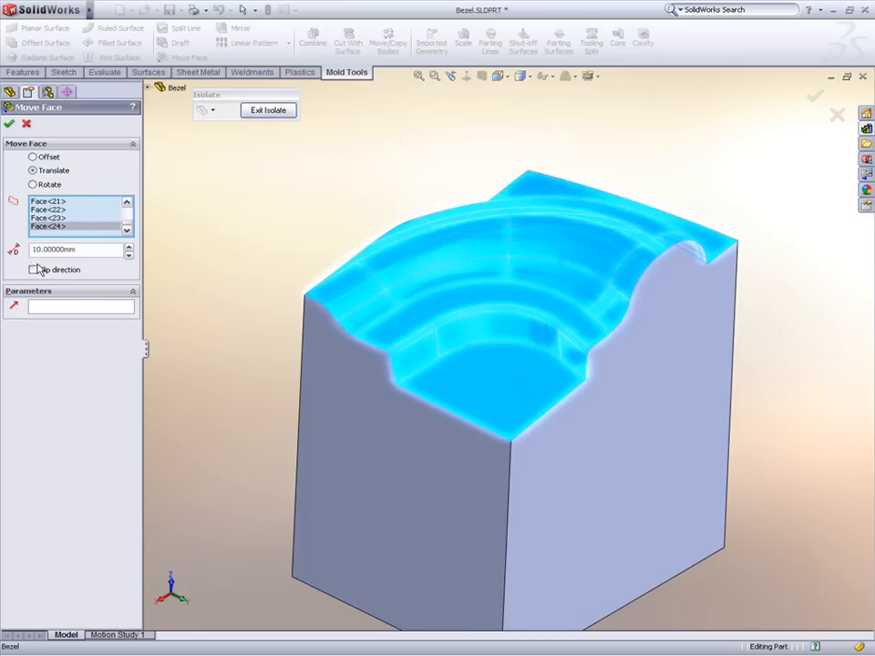
left_click(47, 161)
left_click(50, 272)
left_click(53, 250)
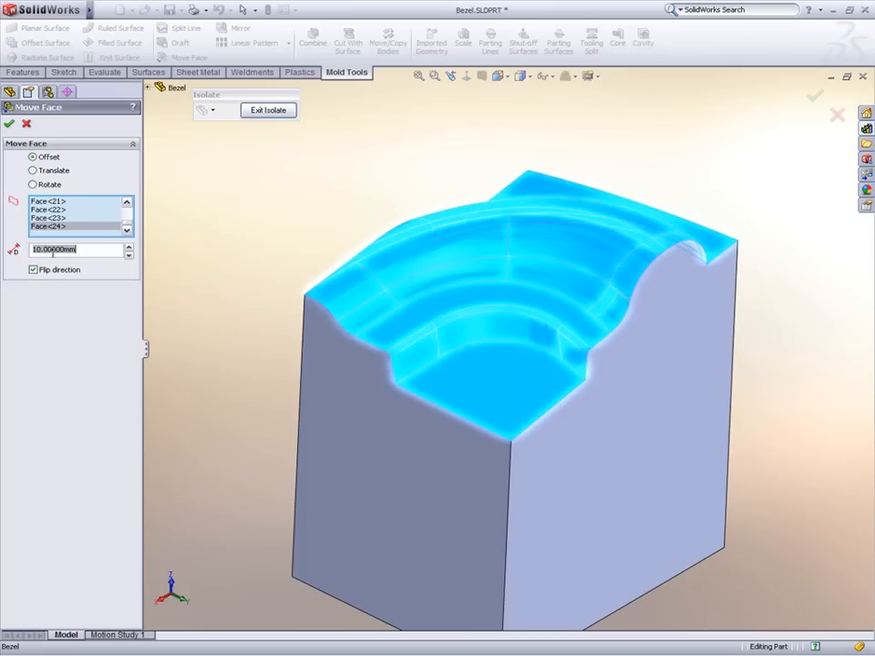
type(".1")
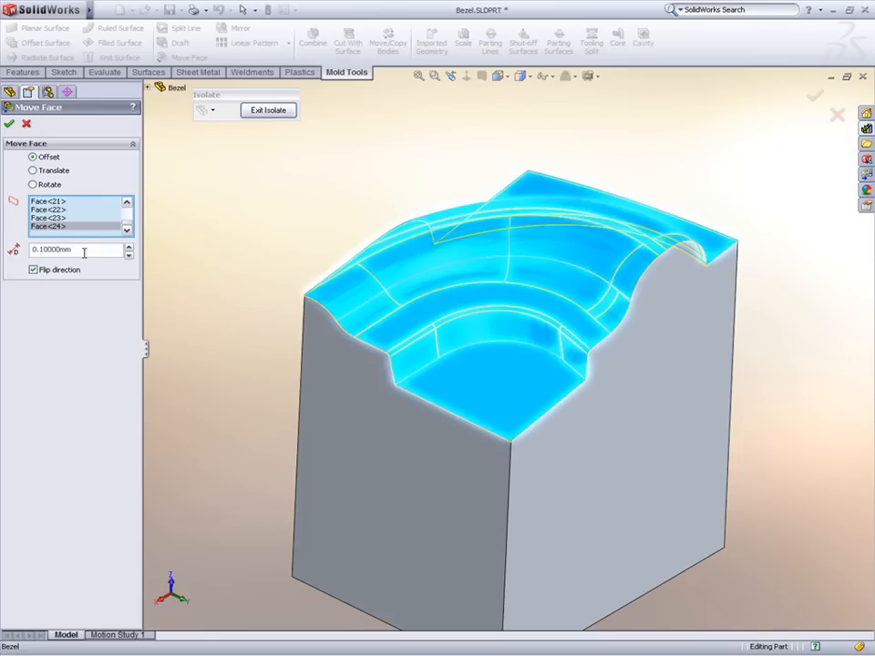
left_click(84, 251)
type(".2")
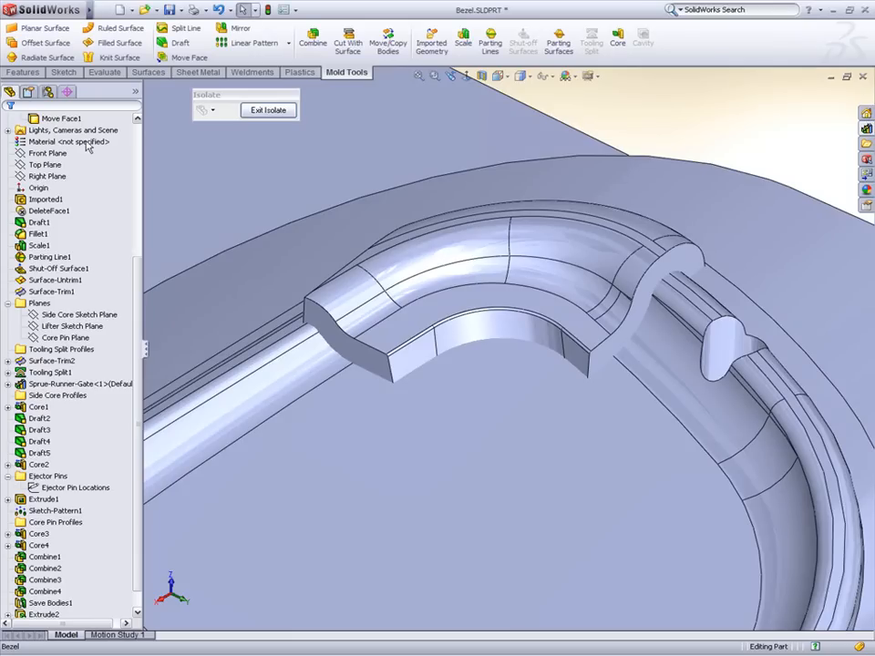
- Exit the isolated view to show the full bezel tooling and collapse the Planes folder in the feature tree
left_click(269, 111)
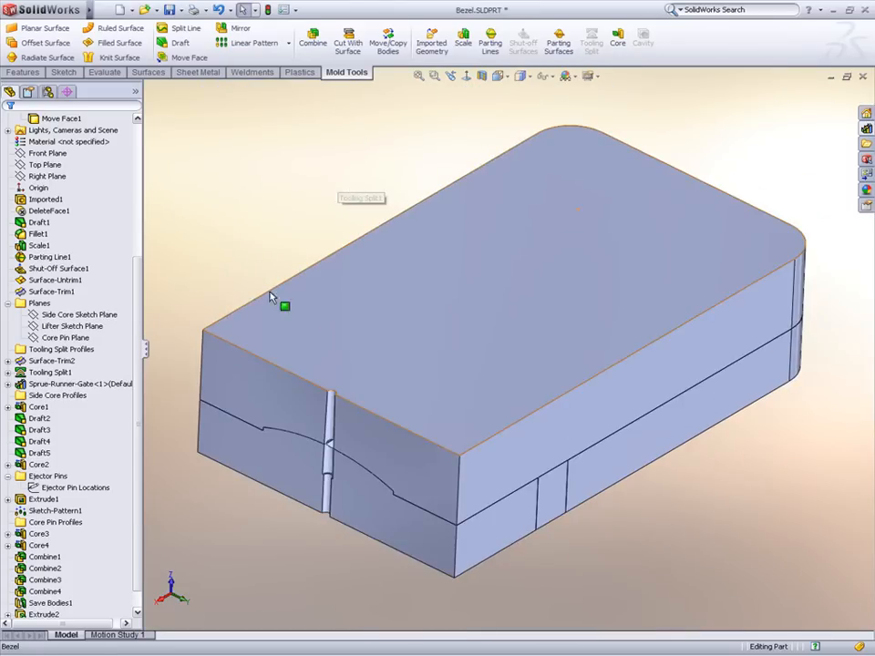
middle_click_drag(270, 292, 380, 274)
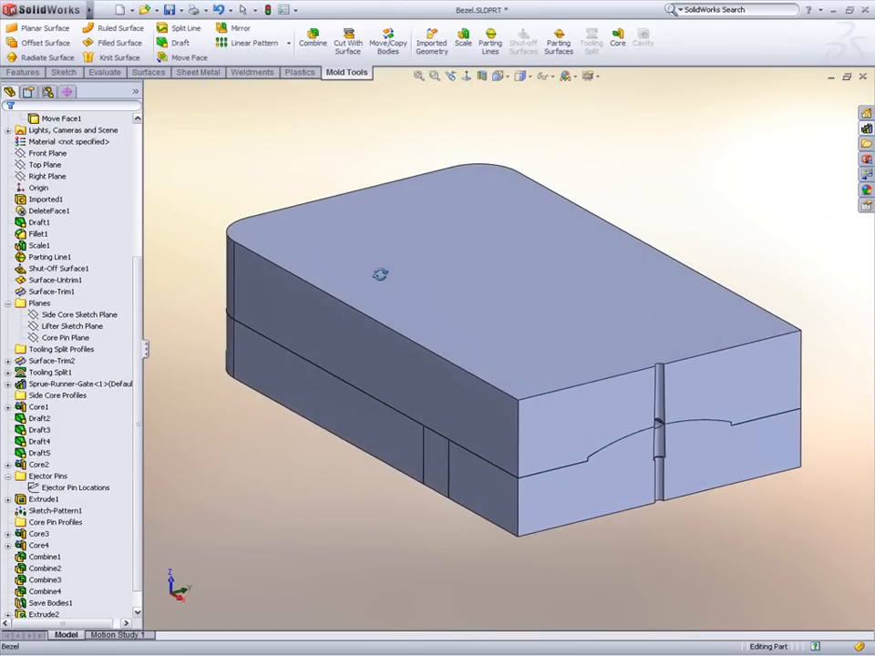
left_click(11, 304)
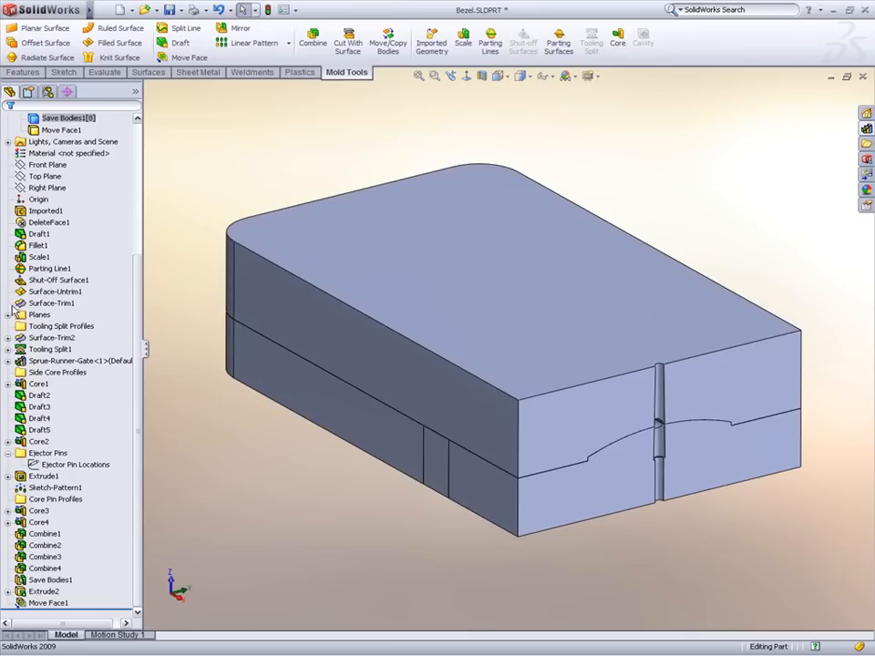
- Switch from the bezel part to the open Bezel Moldbase assembly
key("ctrl+Tab")
key("ctrl+Tab")
key("ctrl+Tab")
left_click(593, 326)
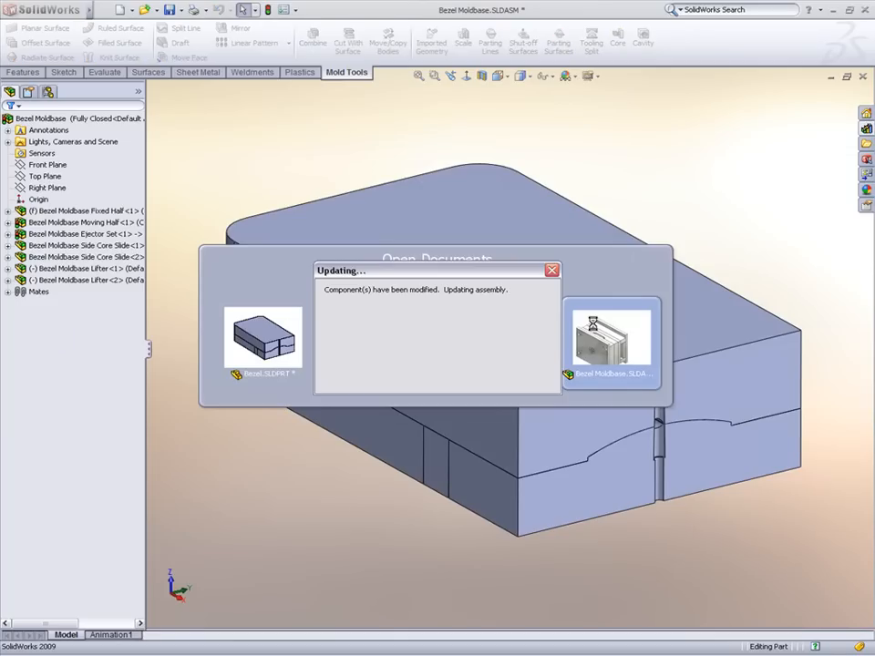
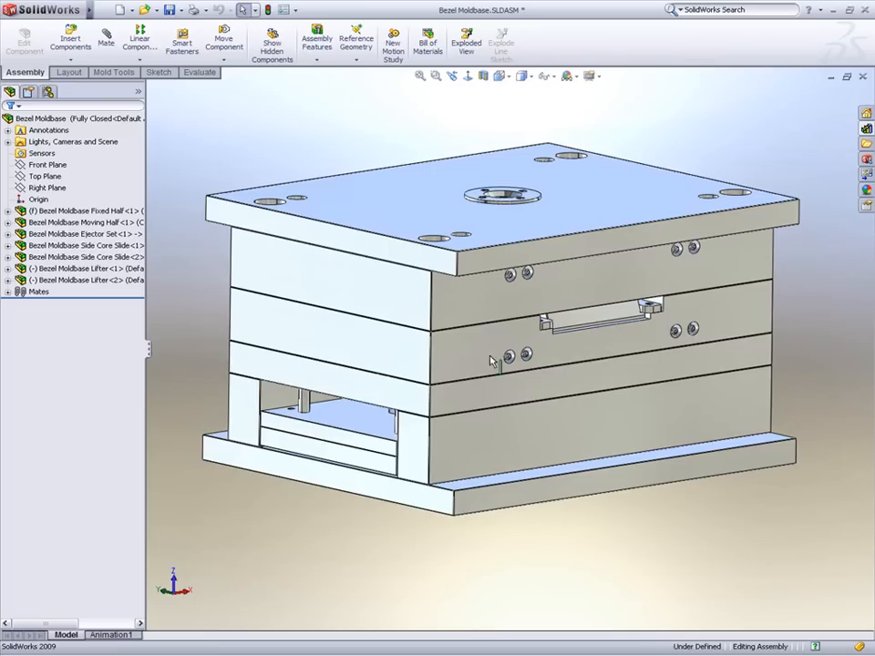
- Check the component properties of the moving half's intermediate plate
right_click(404, 391)
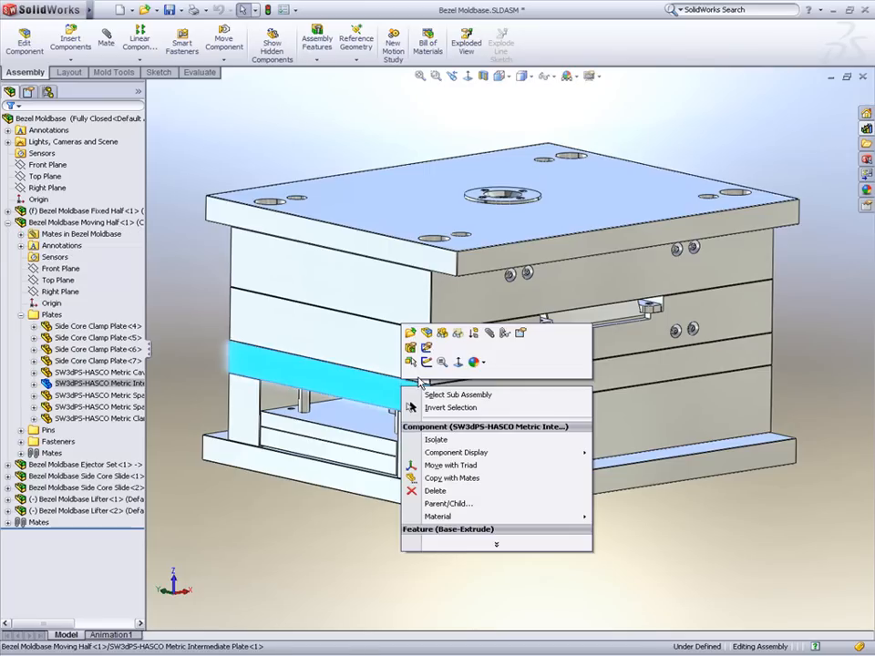
left_click(519, 335)
left_click_drag(75, 347, 84, 319)
left_click(129, 428)
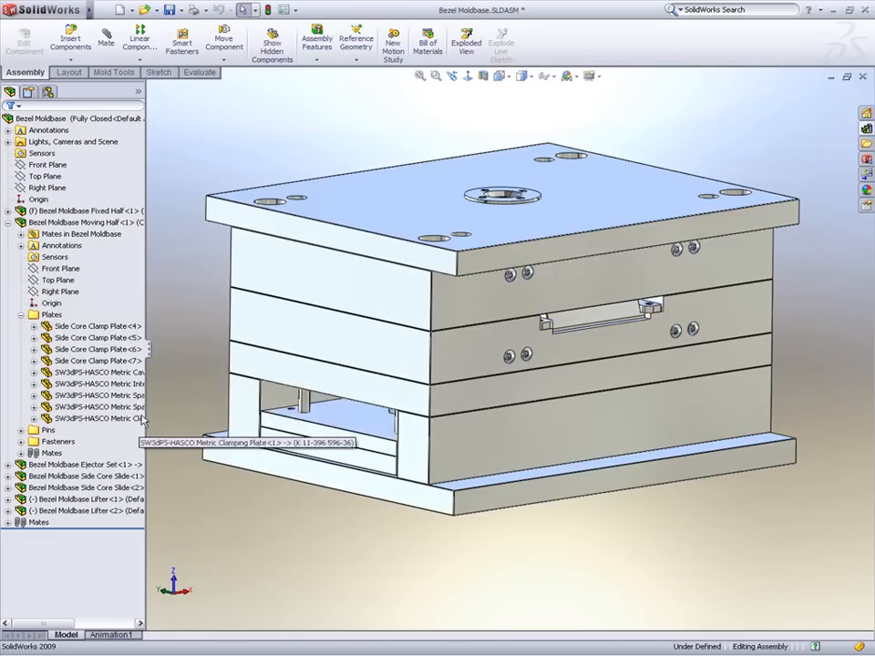
- Activate the Plates Transparent display state for the mold base
right_click(137, 91)
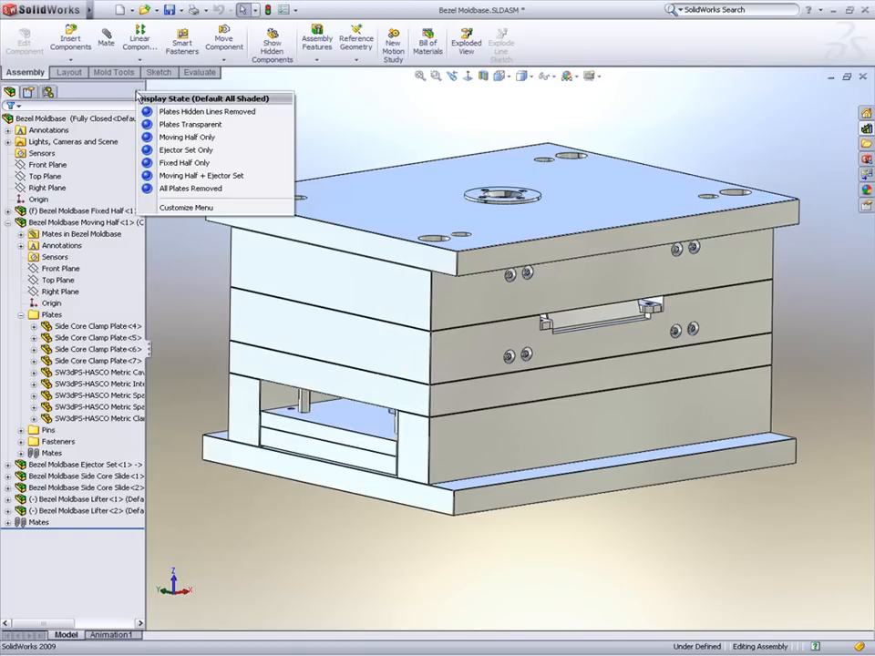
left_click(170, 125)
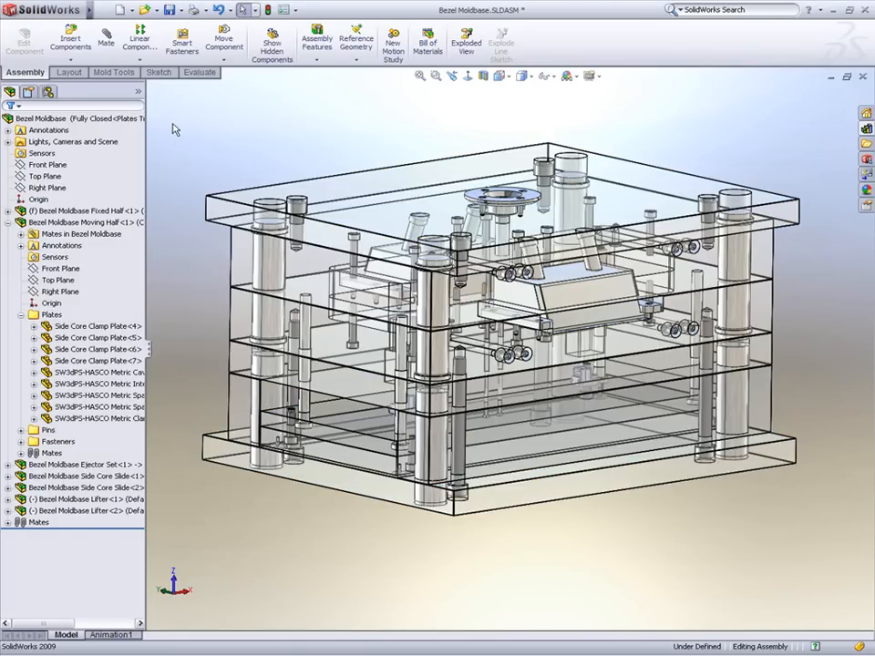
middle_click_drag(404, 116, 406, 159)
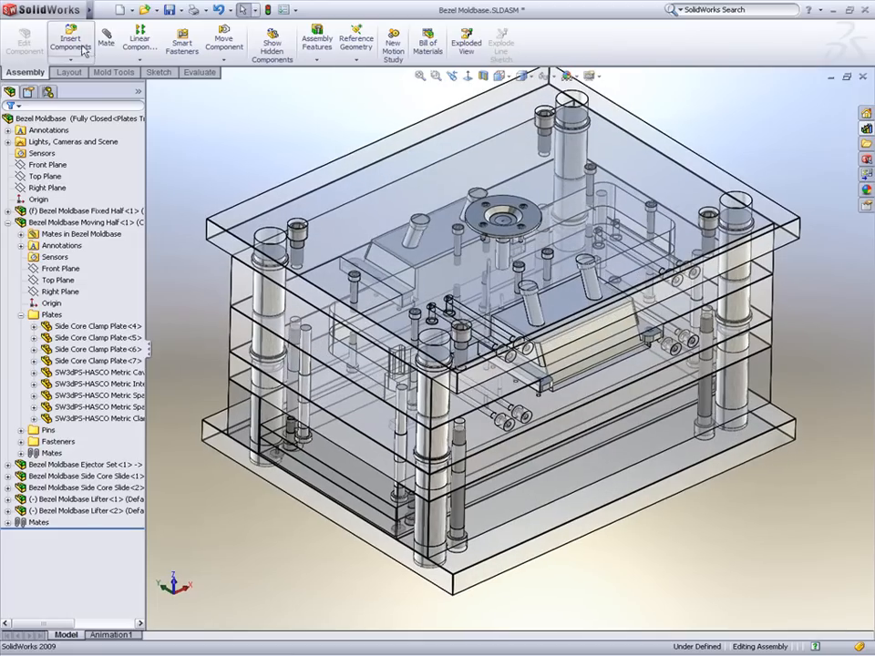
- Insert the open inserts assembly into the mold base at the assembly origin
left_click(71, 43)
left_click(27, 274)
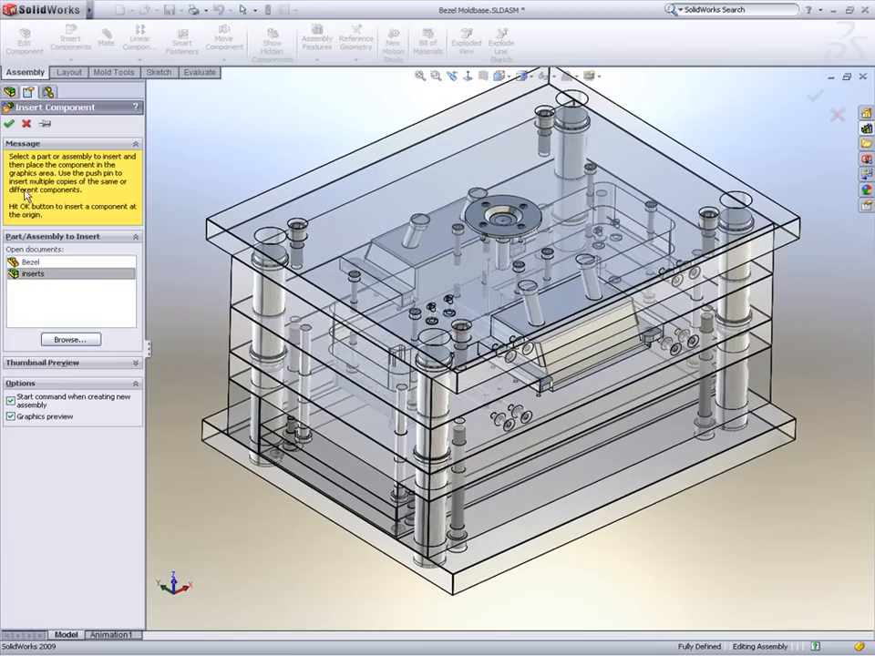
left_click(11, 125)
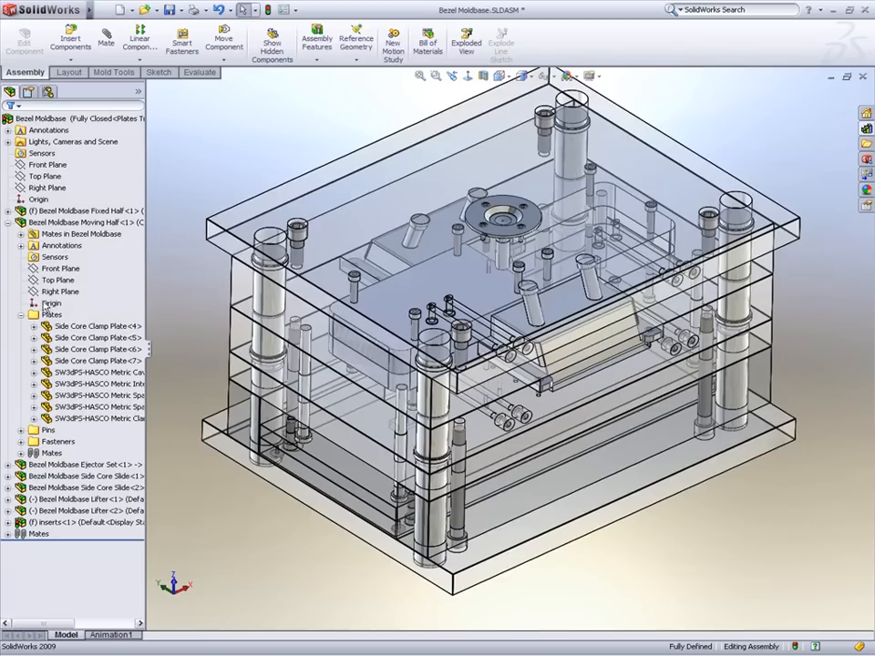
- Mirror the inserts subassembly about the mold base's Right Plane with Mirror Components
left_click(38, 522)
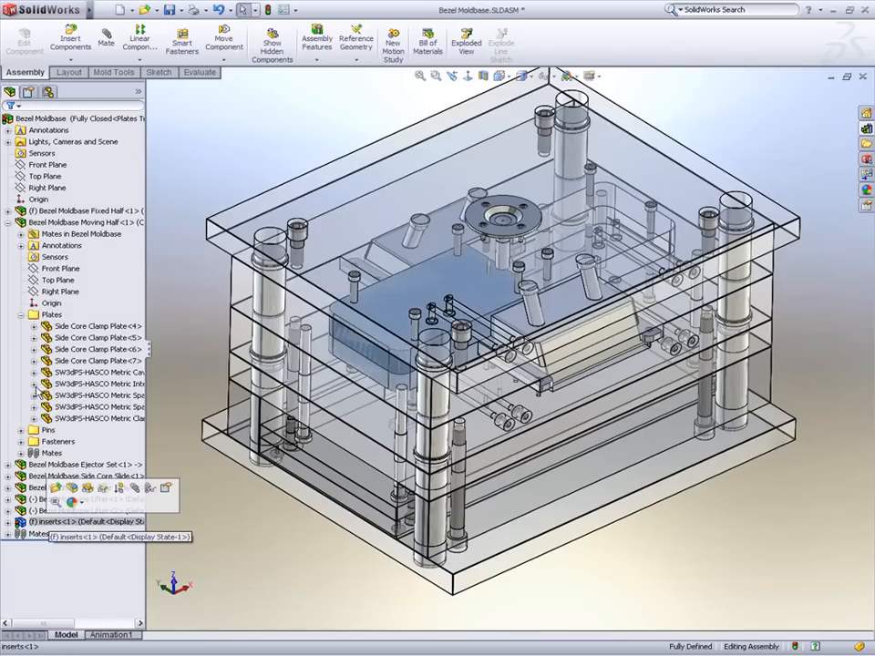
left_click(46, 187)
left_click(139, 59)
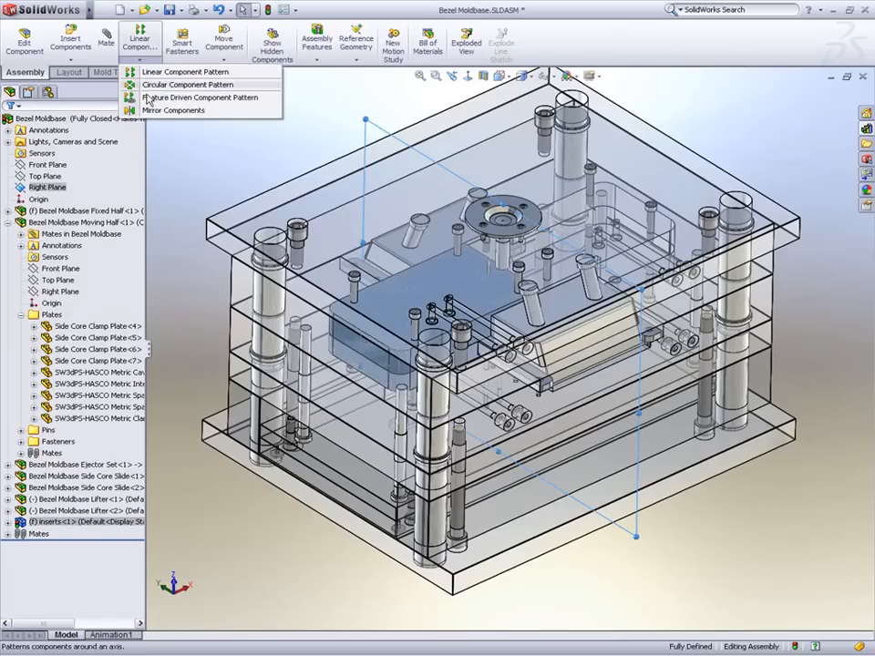
left_click(173, 110)
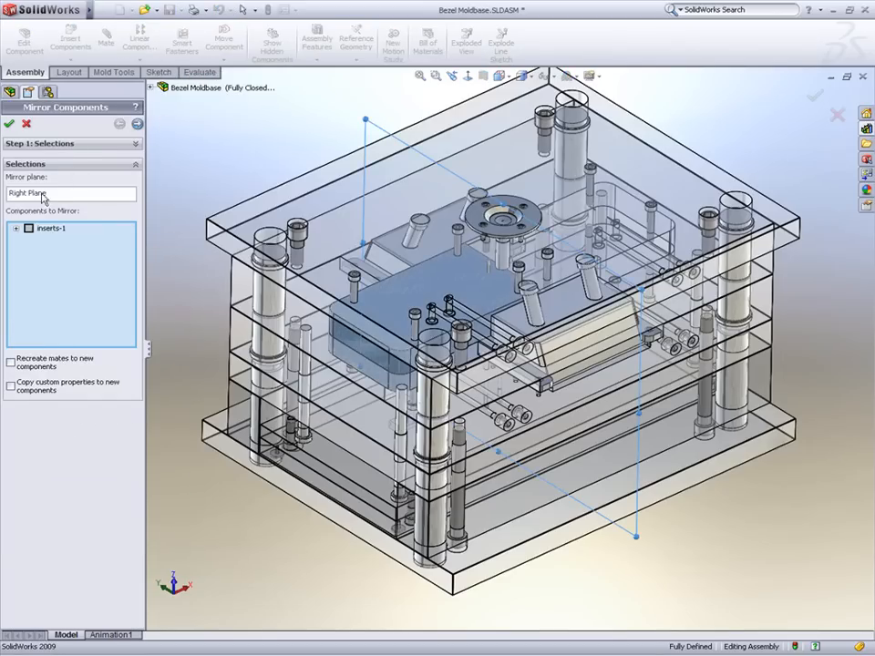
right_click(29, 230)
left_click(45, 241)
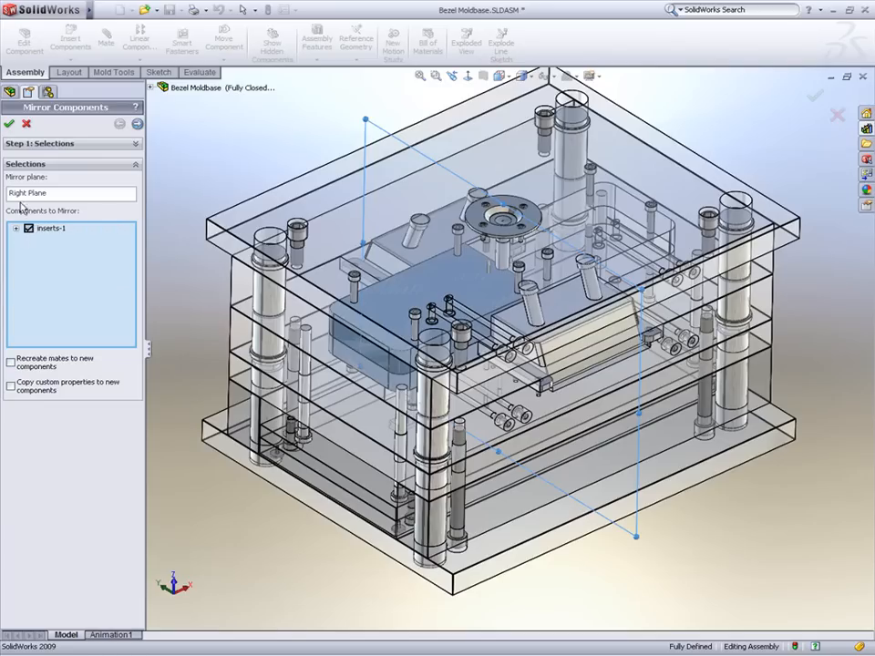
left_click(10, 125)
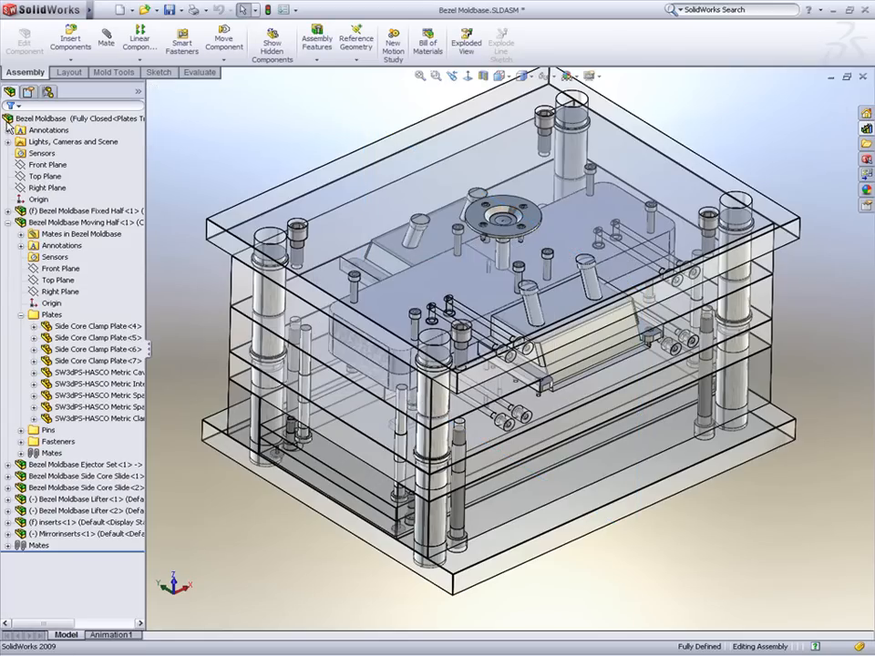
- Dissolve the inserts and Mirrorinserts subassemblies into the top-level mold base assembly
right_click(46, 522)
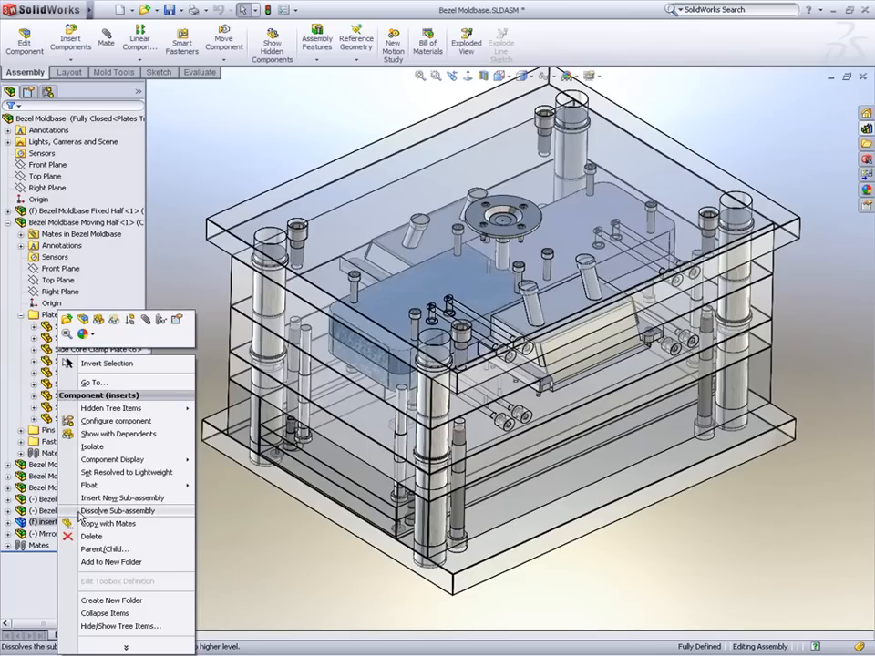
left_click(79, 513)
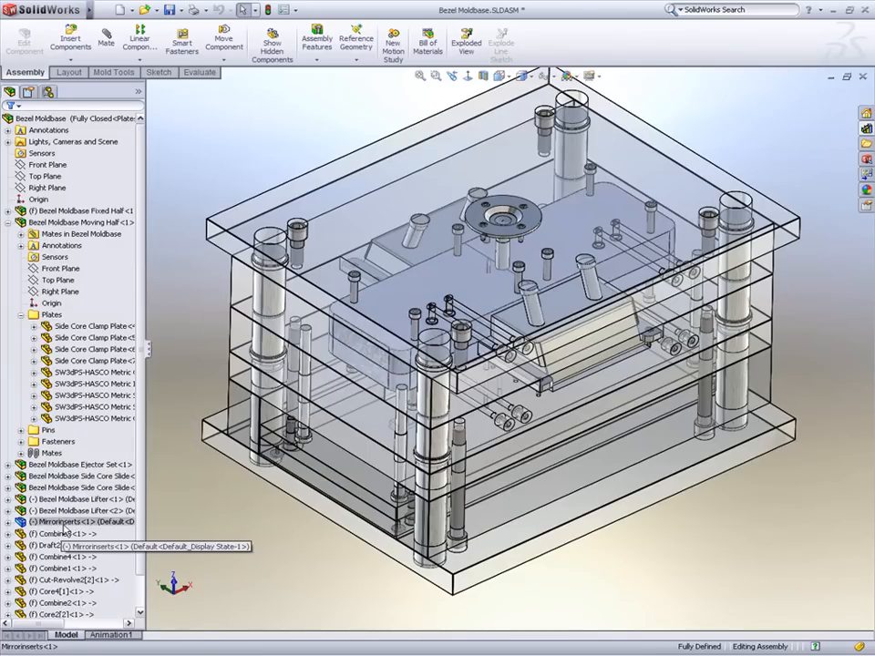
right_click(77, 523)
left_click(88, 510)
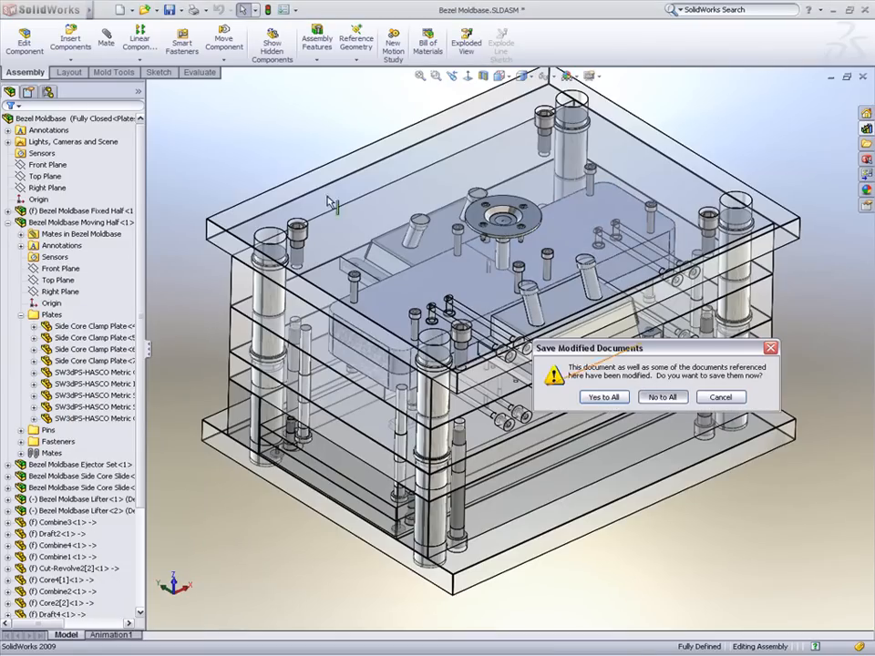
- Activate the All Plates Removed display state so only the inserts and related tooling are displayed
left_click(138, 94)
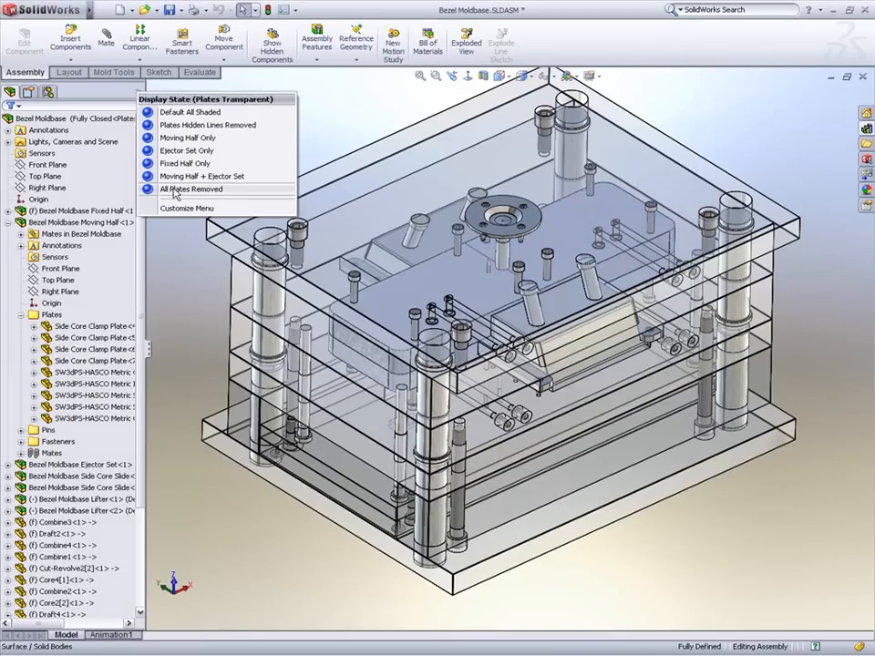
left_click(173, 188)
scroll(508, 270, "down", 5)
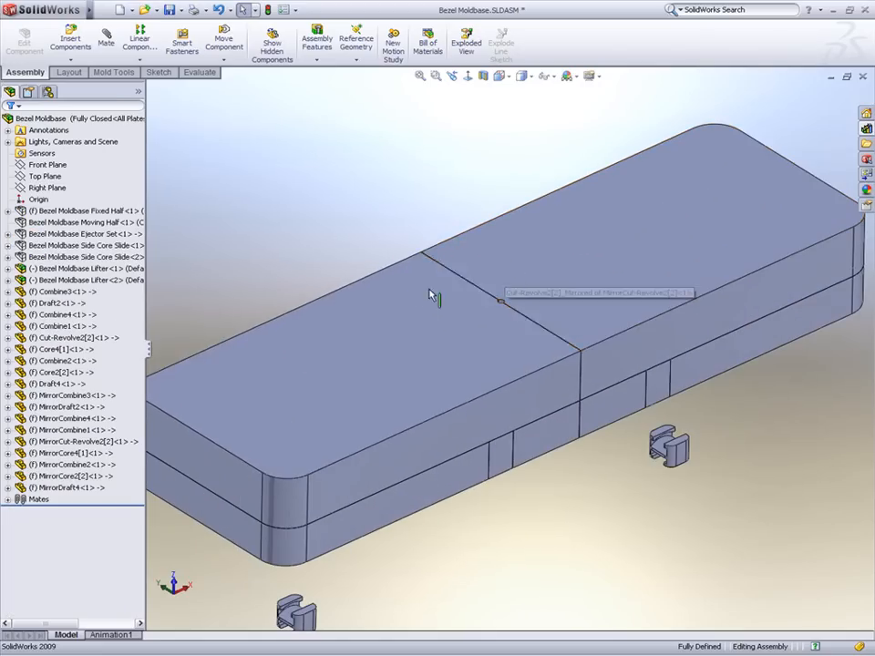
- Move Cut-Revolve2[2] and MirrorCut-Revolve2[2] into the Bezel Moldbase Fixed Half subassembly
left_click(406, 303)
left_click(79, 338)
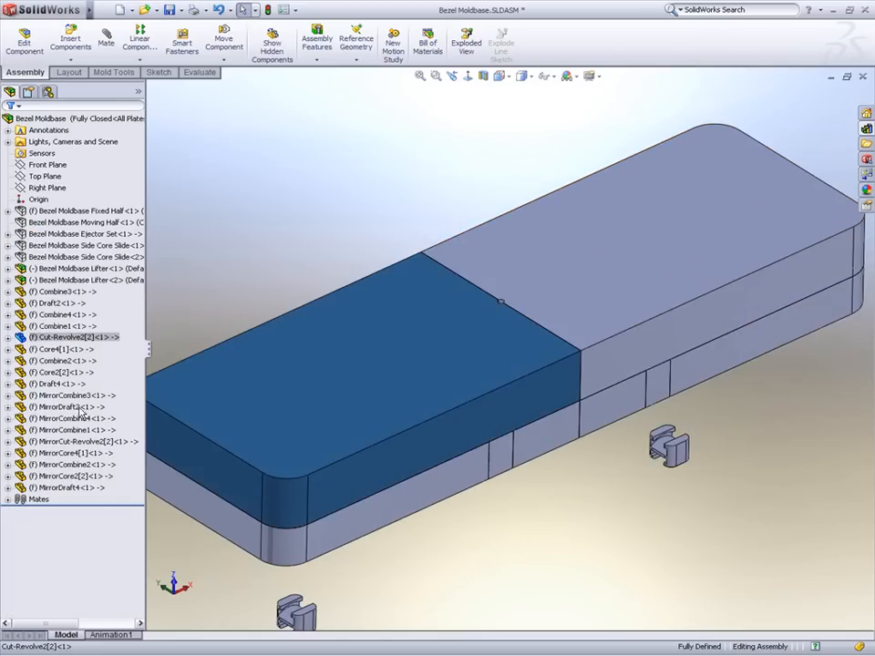
left_click(67, 441, "ctrl")
left_click_drag(66, 339, 75, 222)
- Move Core4[1] and MirrorCore4[1] into the Bezel Moldbase Moving Half subassembly
left_click(91, 475)
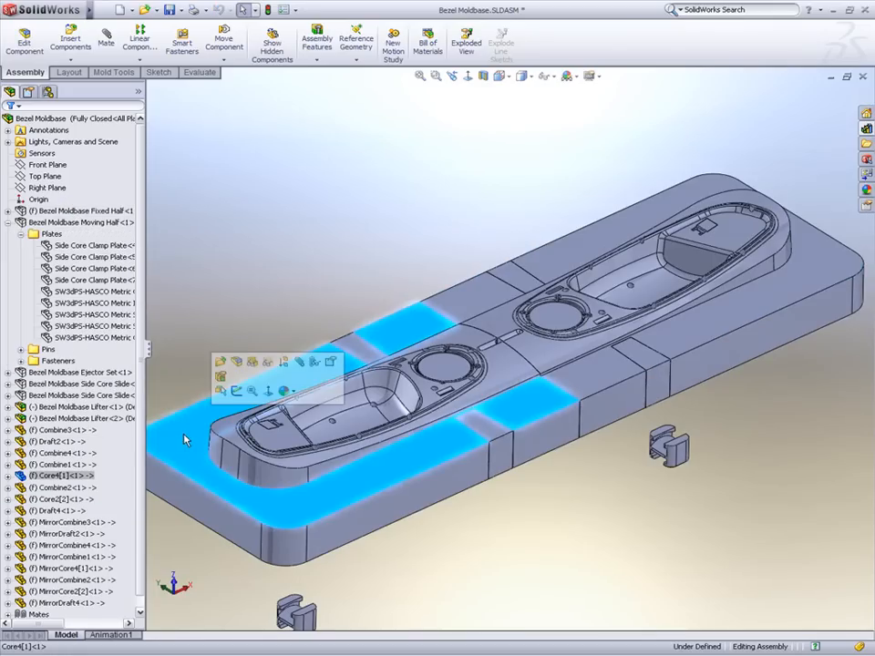
left_click(74, 478)
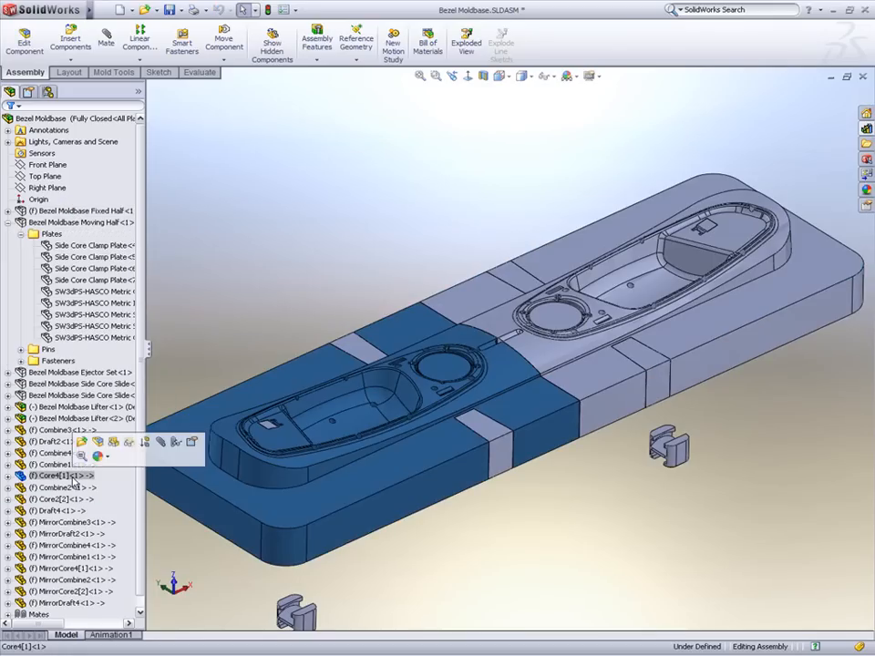
left_click(71, 568, "ctrl")
left_click_drag(60, 484, 92, 226)
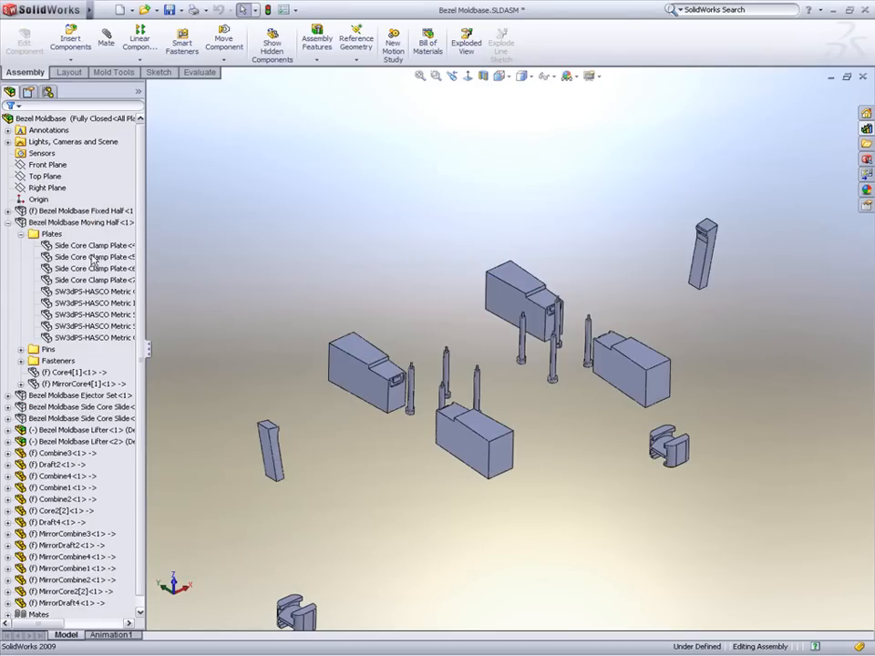
- Move Combine1 through Combine4 and their four Mirror counterparts from the top level into the Bezel Moldbase Moving Half subassembly
left_click(64, 455)
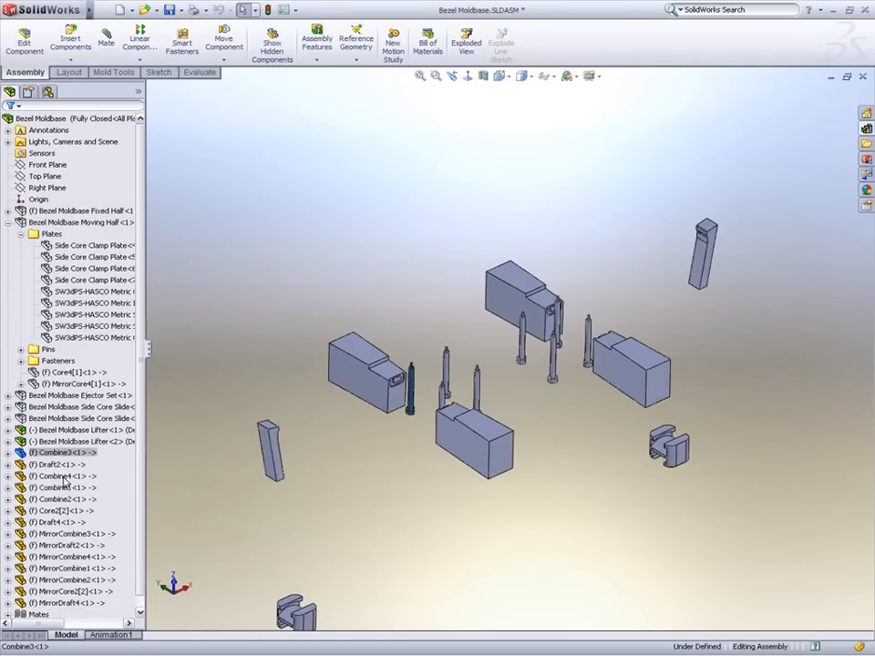
left_click(62, 475, "ctrl")
left_click(61, 488, "ctrl")
left_click(60, 500, "ctrl")
left_click(73, 534, "ctrl")
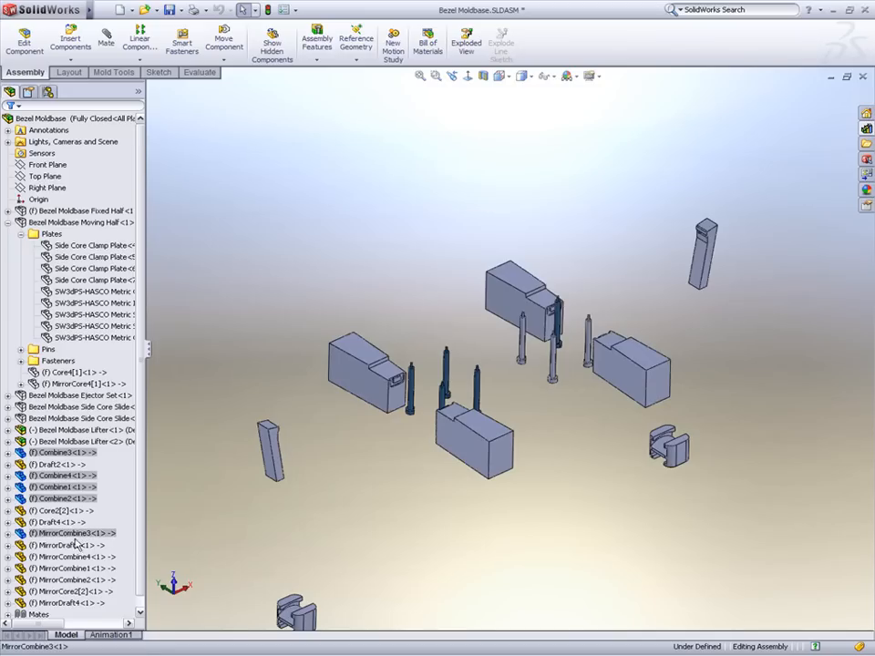
left_click(73, 557, "ctrl")
left_click(73, 568, "ctrl")
left_click(73, 580, "ctrl")
left_click_drag(68, 459, 109, 229)
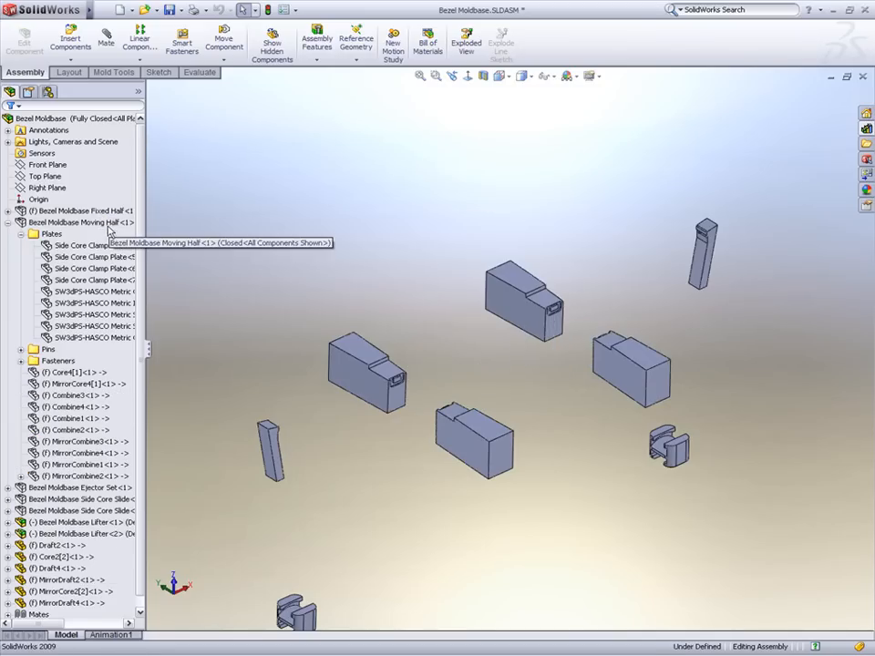
- Move Draft2 and MirrorDraft2 into the Bezel Moldbase Side Core Slide<1> subassembly and Core2[2] into Bezel Moldbase Lifter<1>
left_click(51, 544)
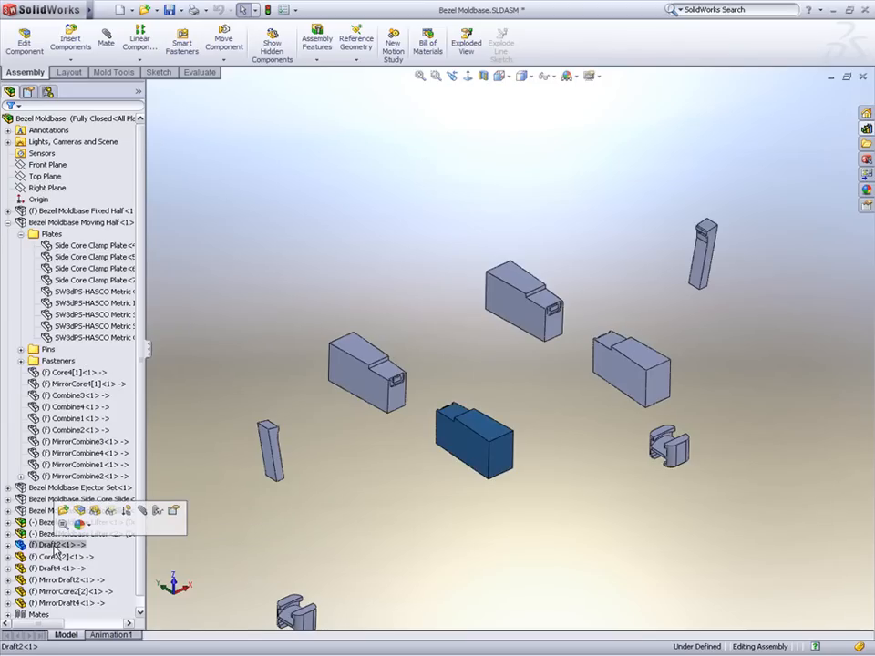
left_click(60, 580, "ctrl")
left_click_drag(53, 545, 67, 501)
left_click(55, 545)
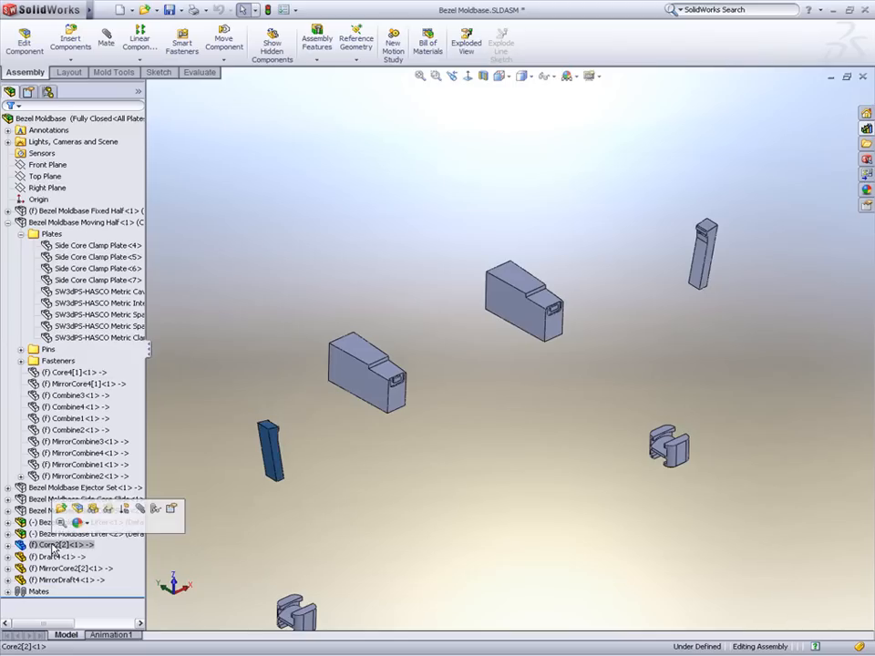
left_click_drag(55, 545, 53, 524)
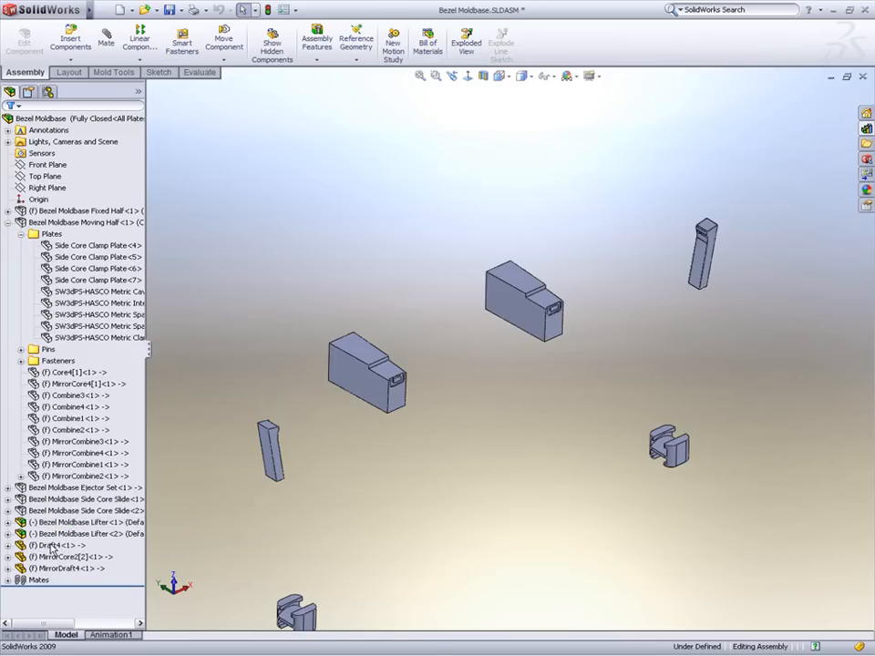
- Delete the redundant Draft4, MirrorCore2[2] and MirrorDraft4 components from the top-level assembly
left_click(54, 545)
left_click(59, 568, "shift")
right_click(60, 568)
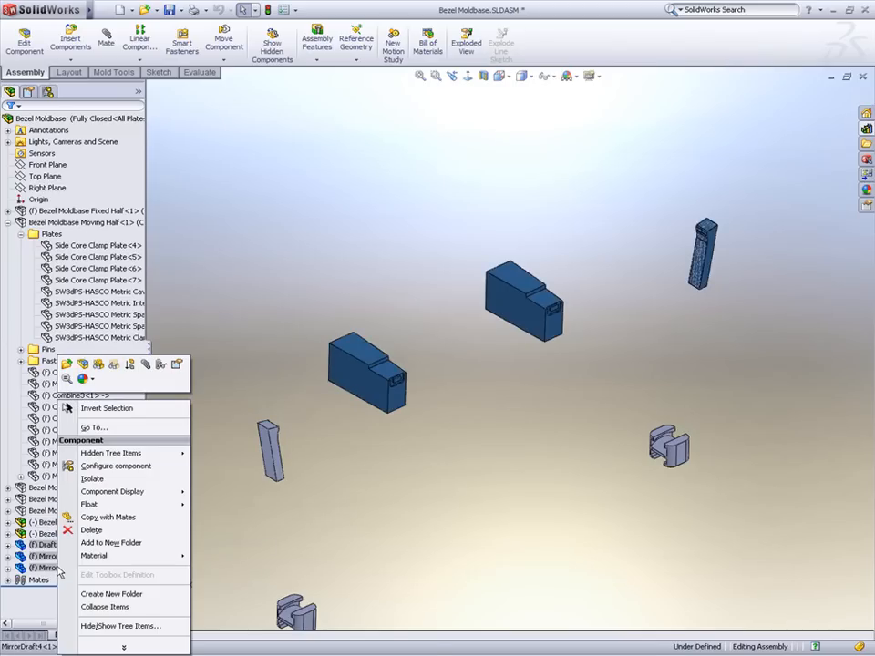
left_click(81, 529)
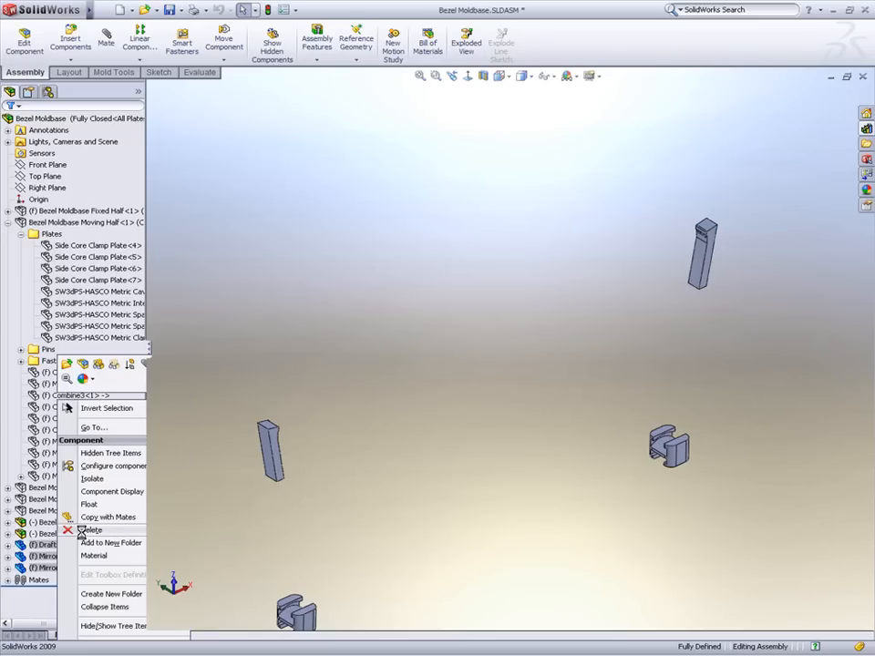
- Edit Core2[2] in place, extend its lower end face toward the U-coupling with a 115 mm Offset Move Face, and return to the assembly
left_click(278, 468)
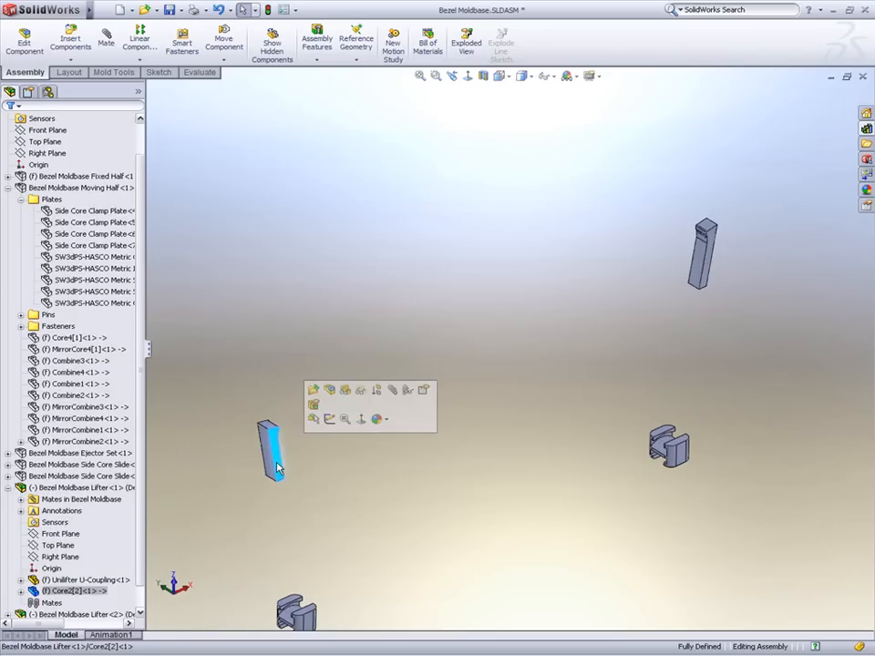
left_click(329, 392)
middle_click_drag(347, 521, 388, 355)
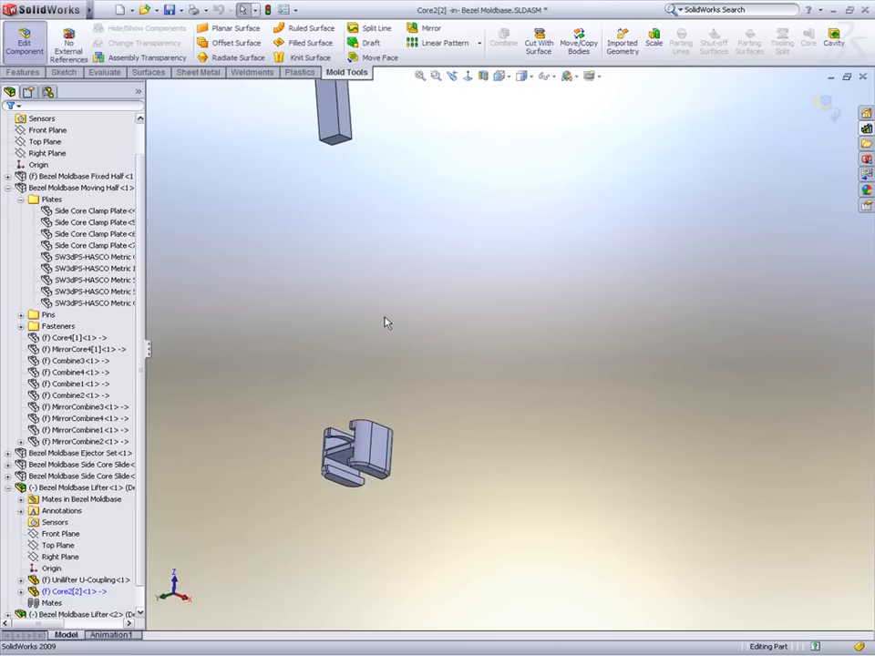
left_click(387, 58)
left_click(343, 142)
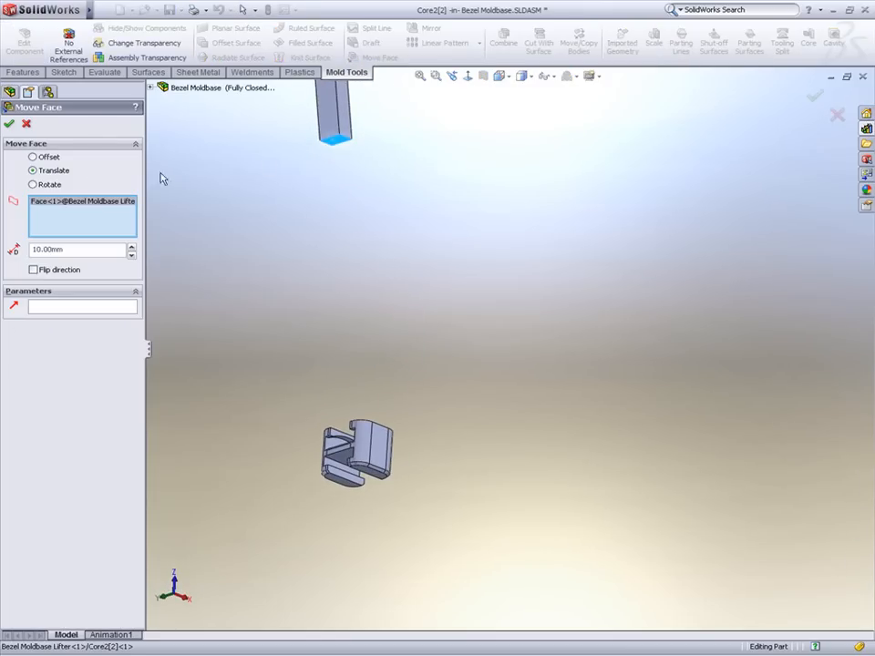
left_click(33, 156)
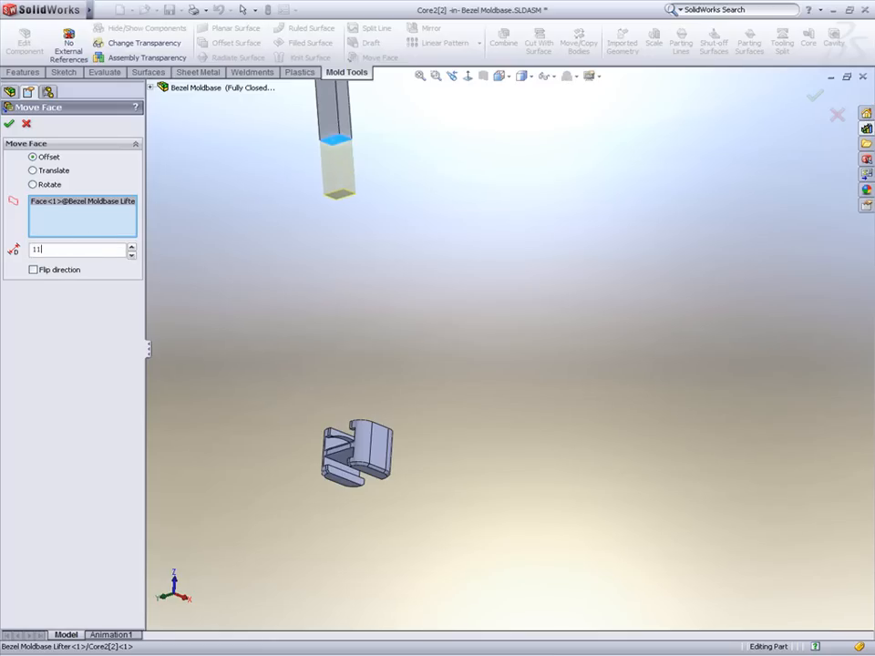
key("Return")
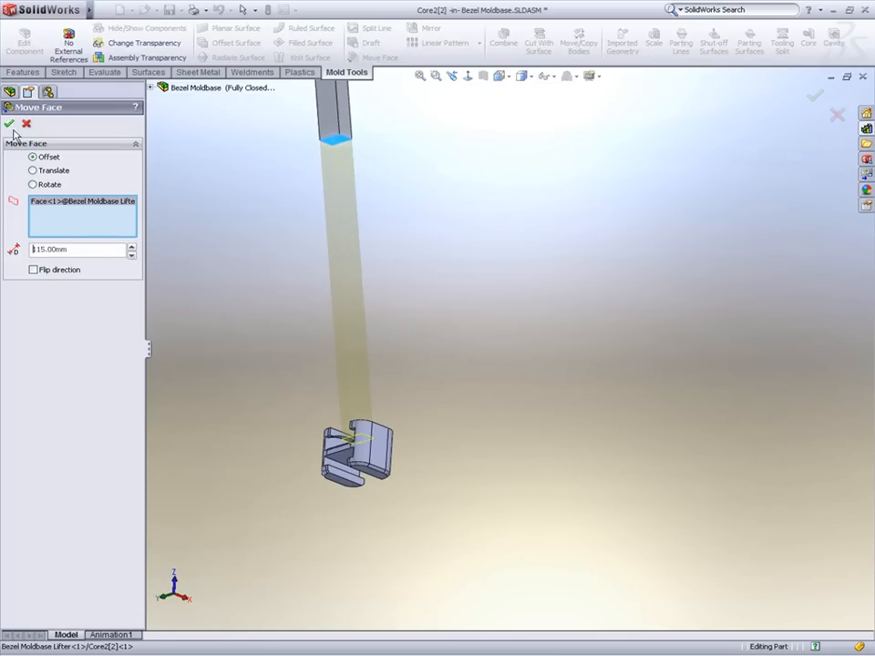
middle_click_drag(345, 431, 565, 314)
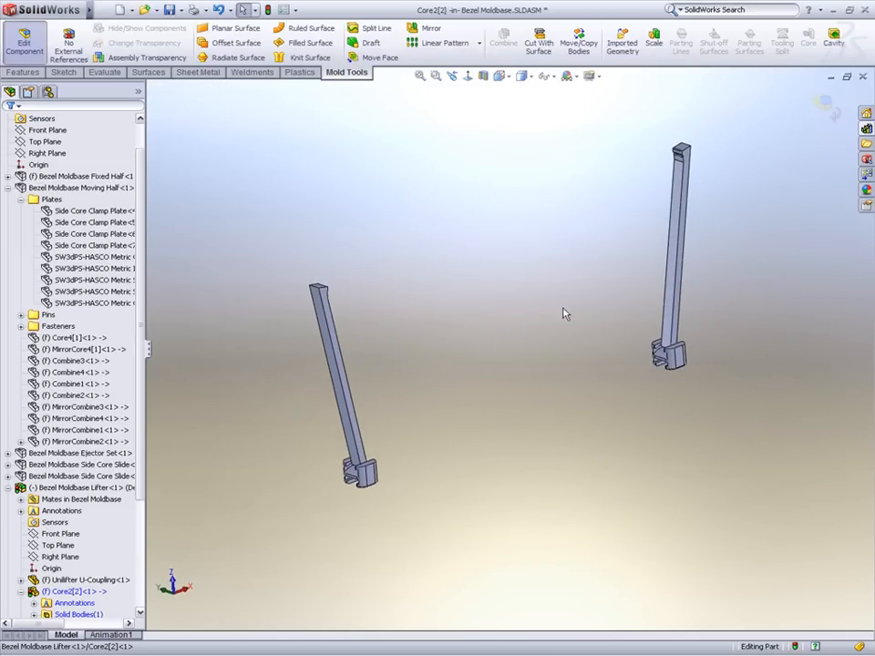
left_click(825, 107)
left_click(8, 187)
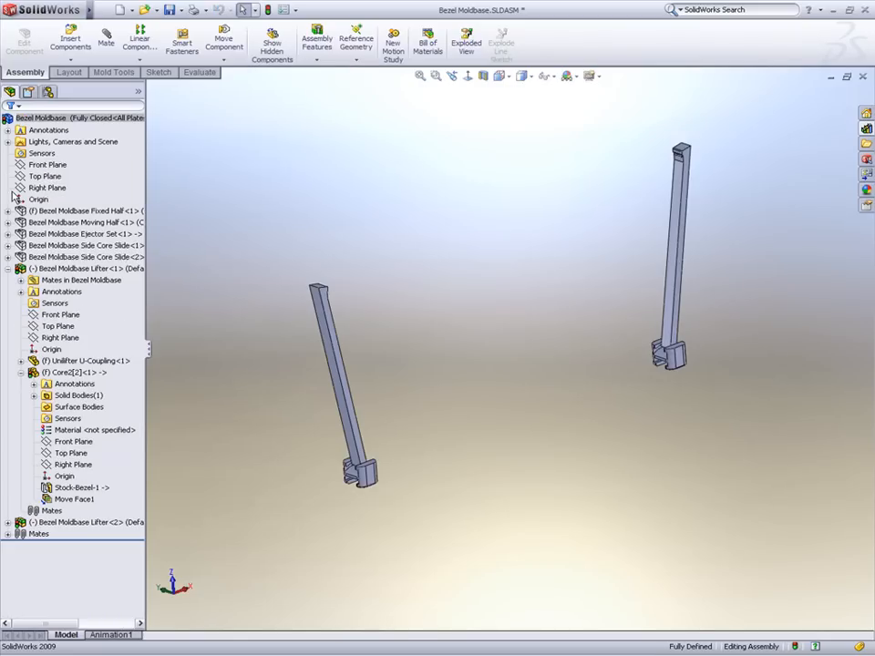
- Activate the Moving Half + Ejector Set display state and bring the mold's moving half into full view
right_click(138, 93)
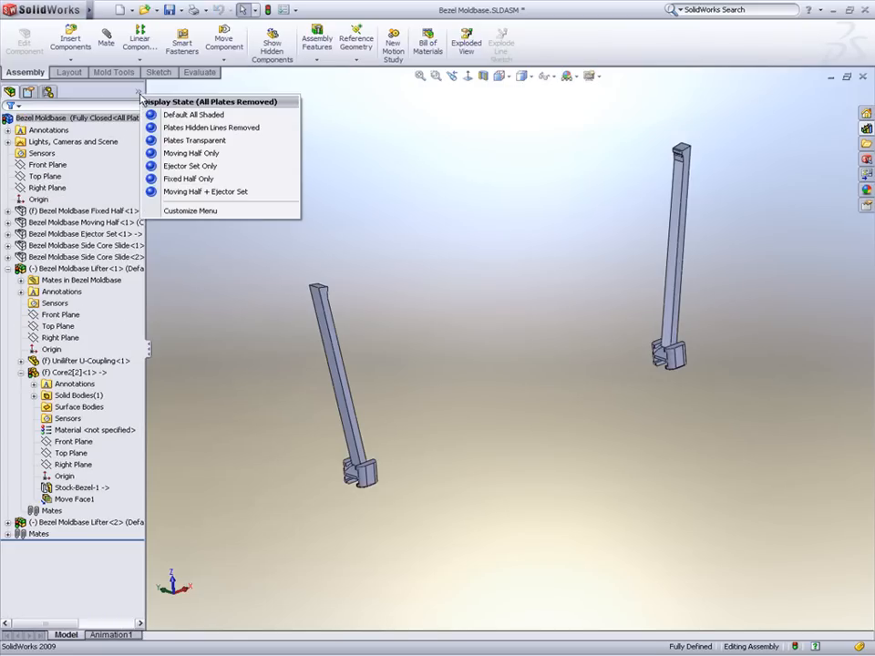
left_click(168, 193)
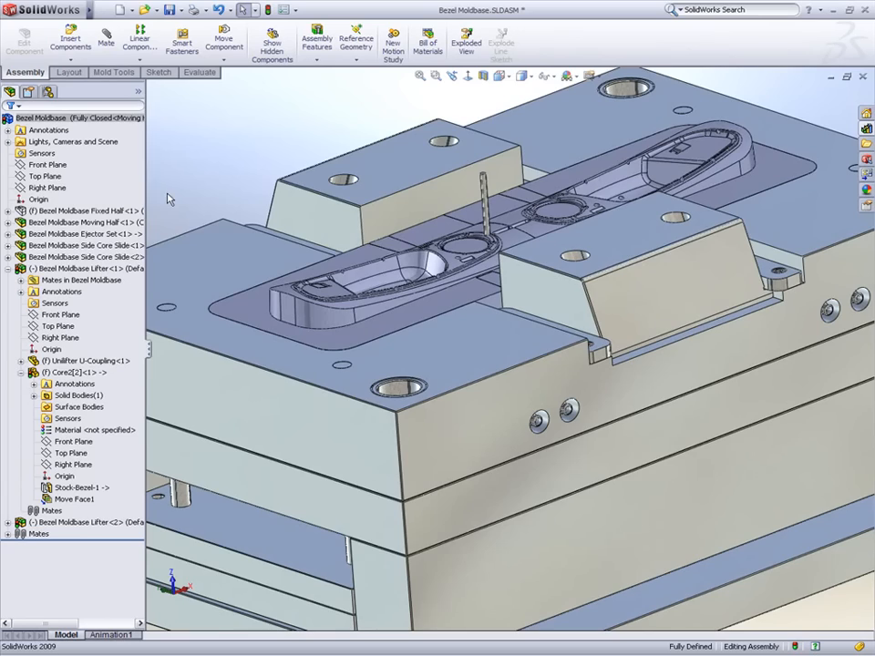
key("z")
key("z")
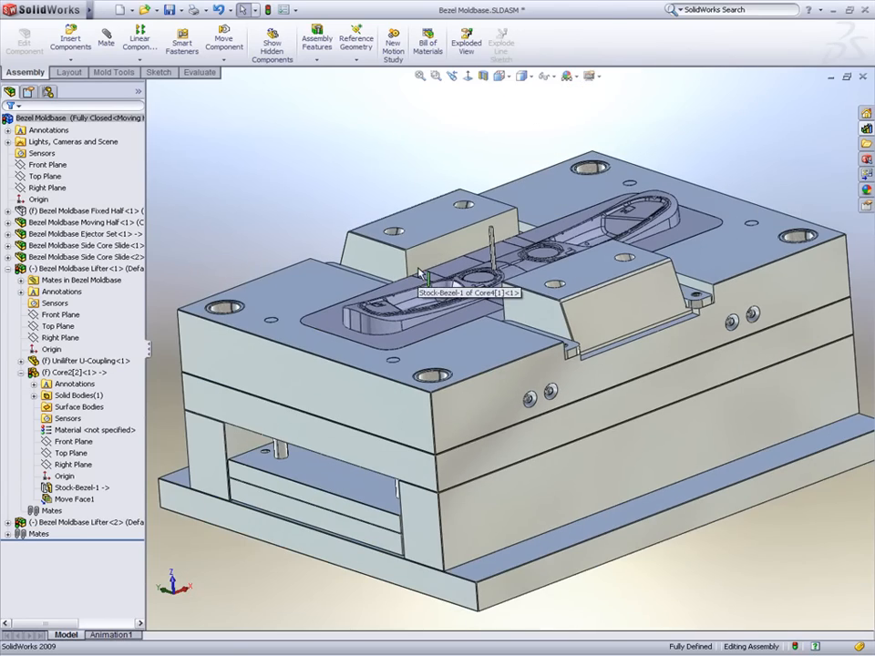
- Slide the Core2[2] lifter out of its pocket and mate its outer side face coincident with the matching pocket face of Core4[1]
middle_click_drag(517, 254, 485, 317)
scroll(486, 319, "down", 10)
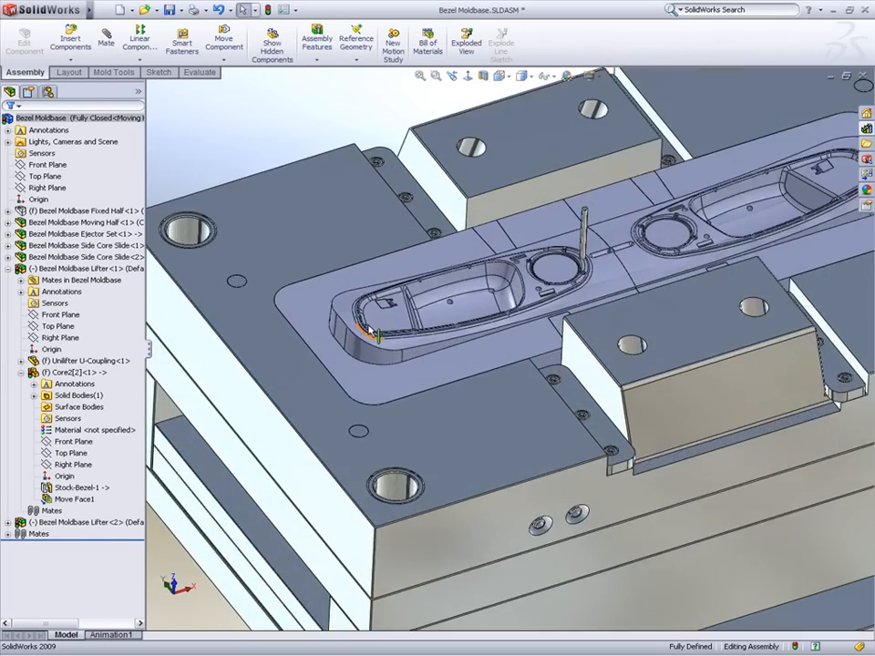
left_click_drag(416, 309, 606, 247)
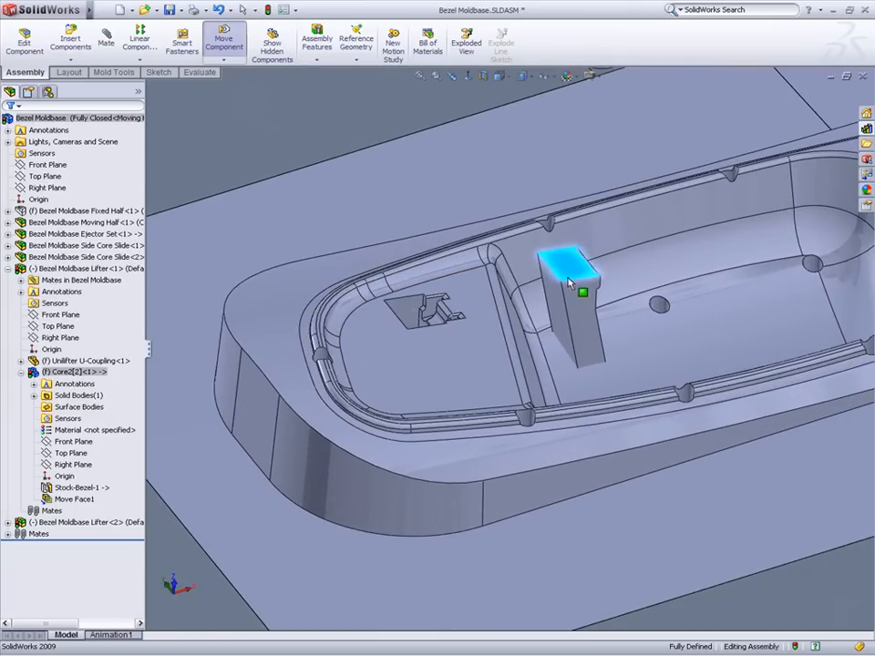
left_click(562, 307)
left_click(107, 41)
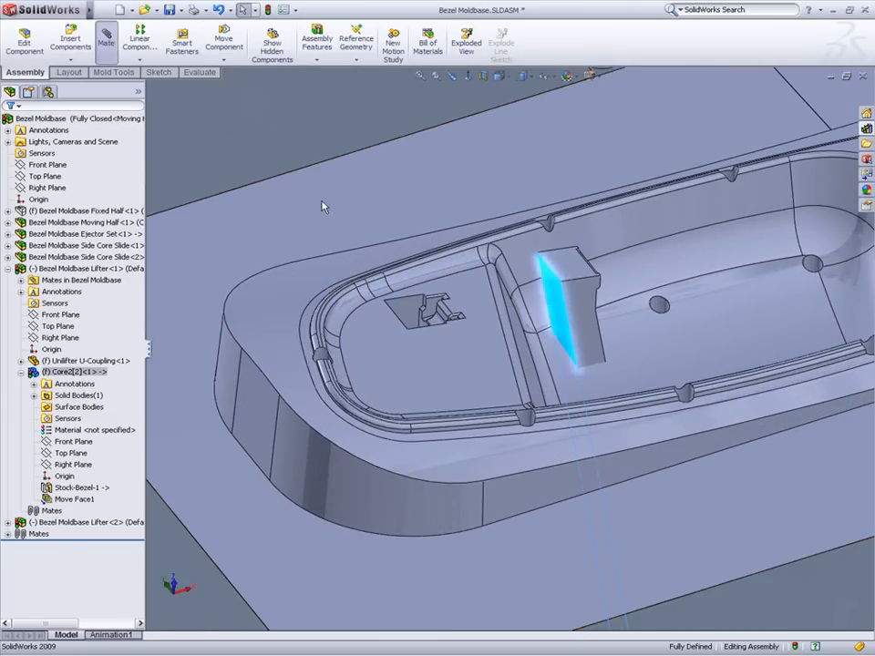
middle_click_drag(426, 297, 407, 352)
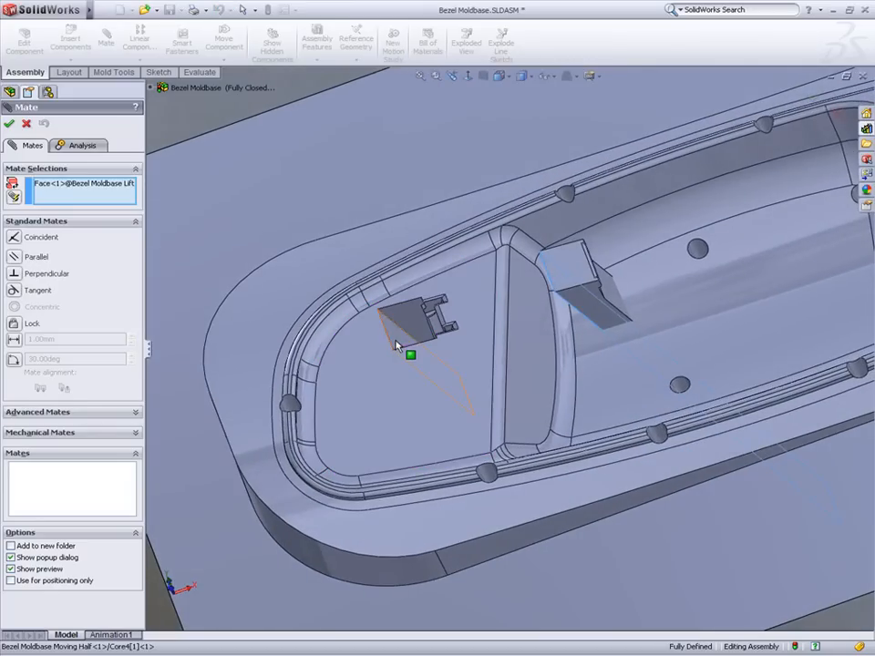
left_click(406, 352)
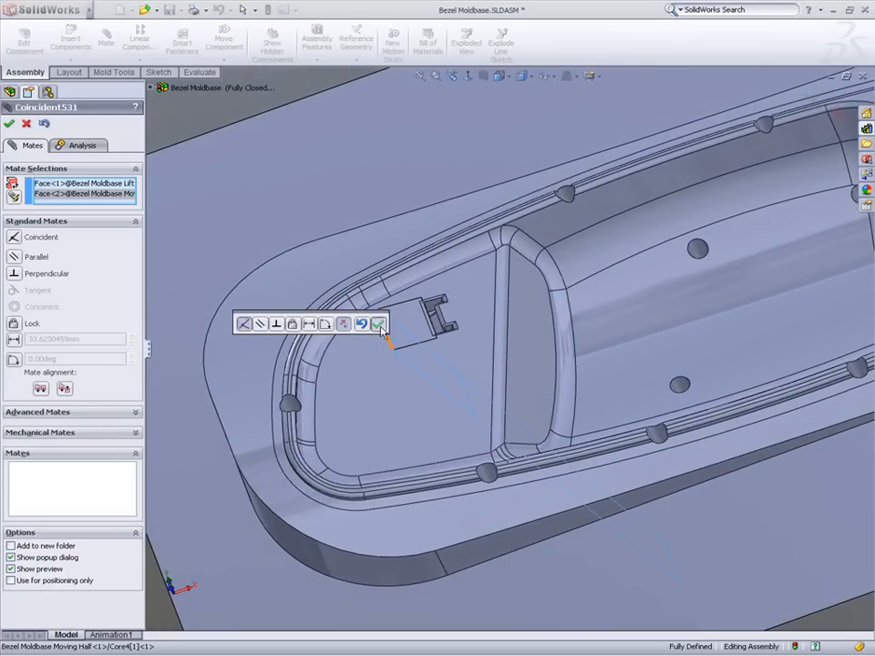
left_click(377, 324)
key("Return")
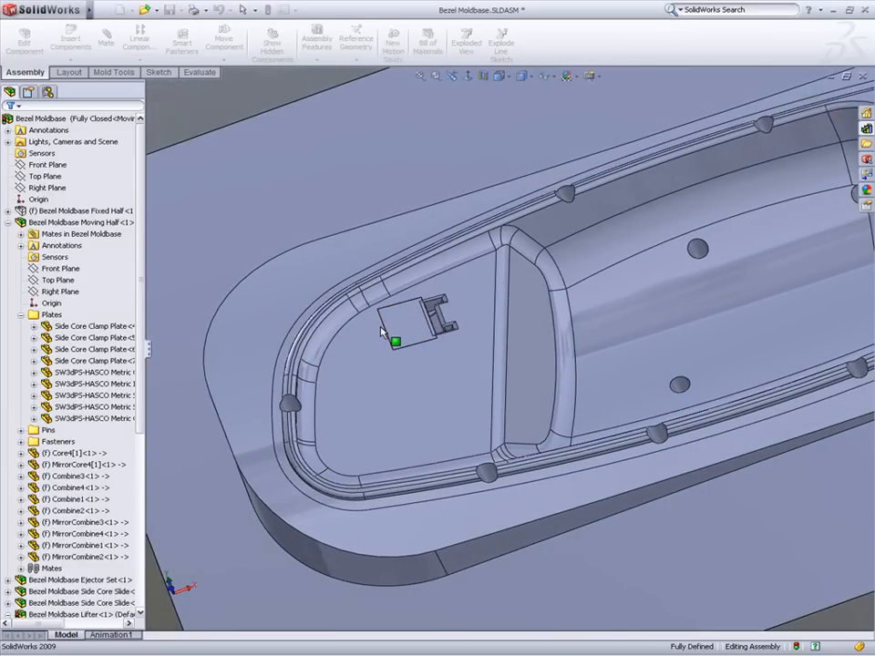
- Activate the Plates Transparent display state and the Mold Opening configuration of the mold base
key("f")
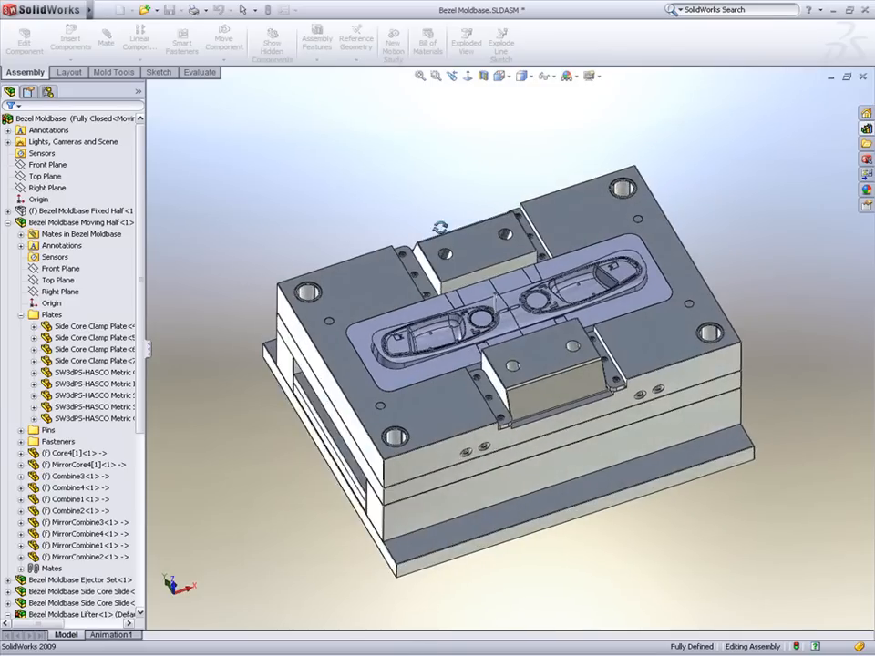
right_click(160, 95)
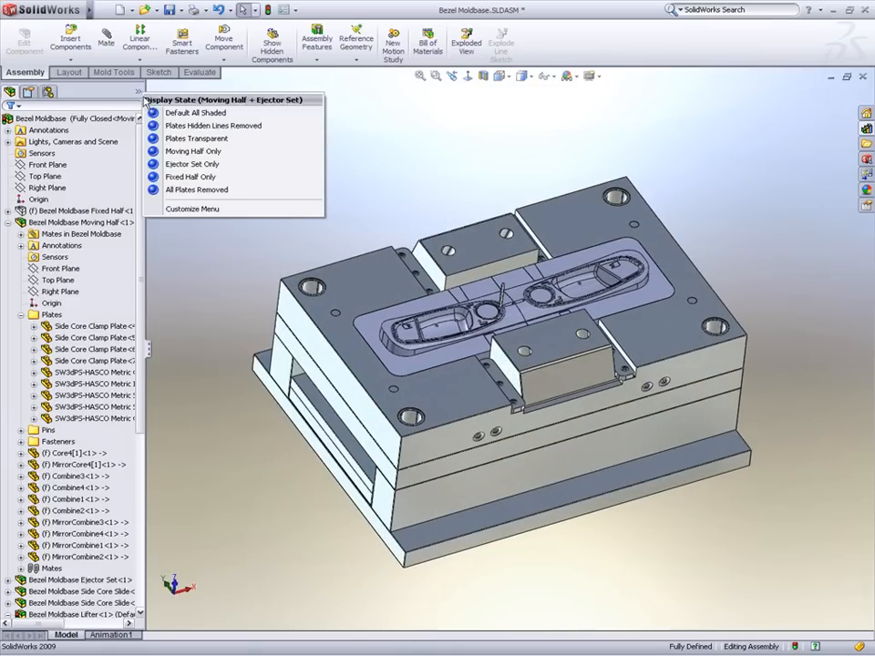
left_click(169, 139)
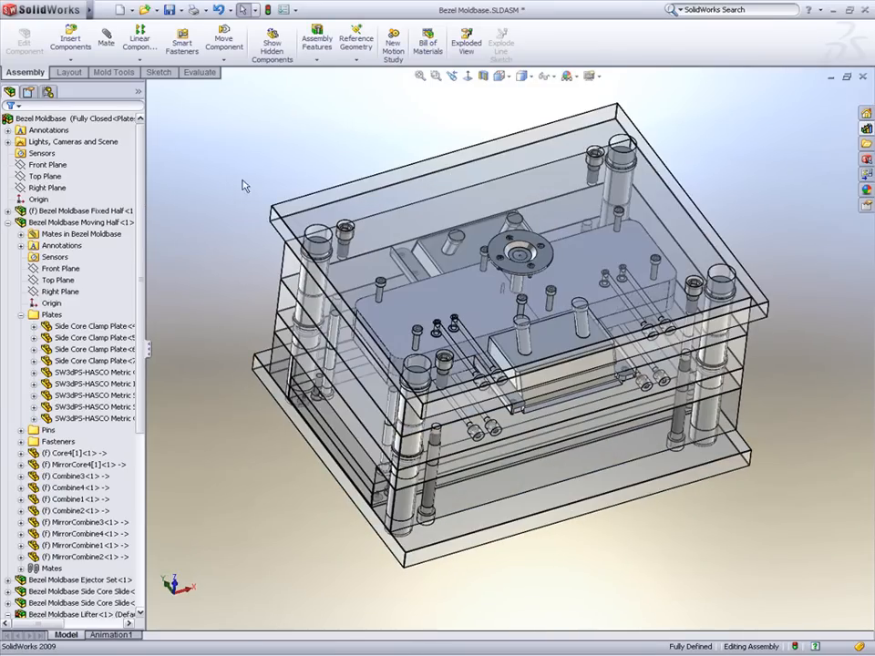
middle_click_drag(223, 200, 222, 161)
left_click(49, 92)
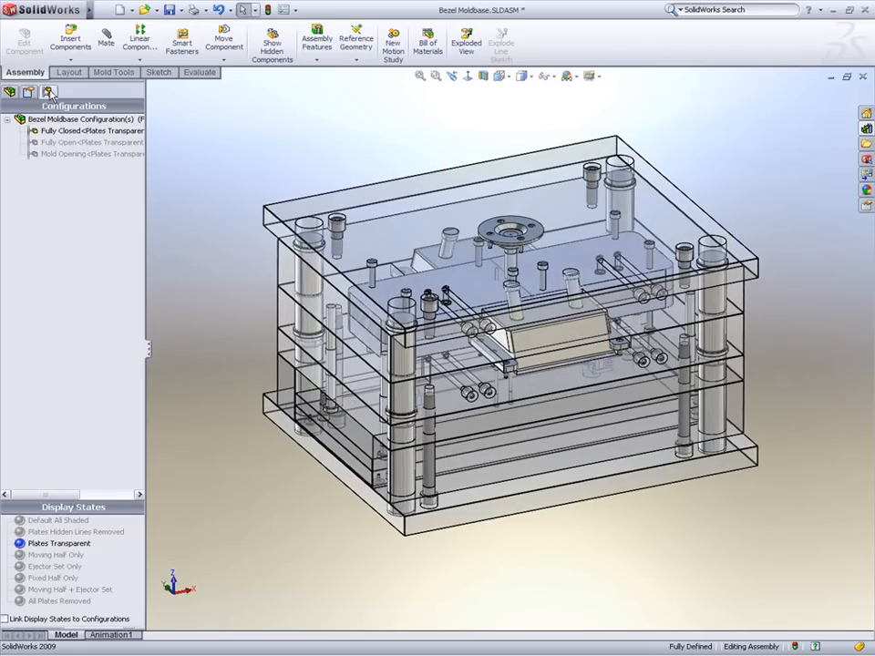
double_click(52, 153)
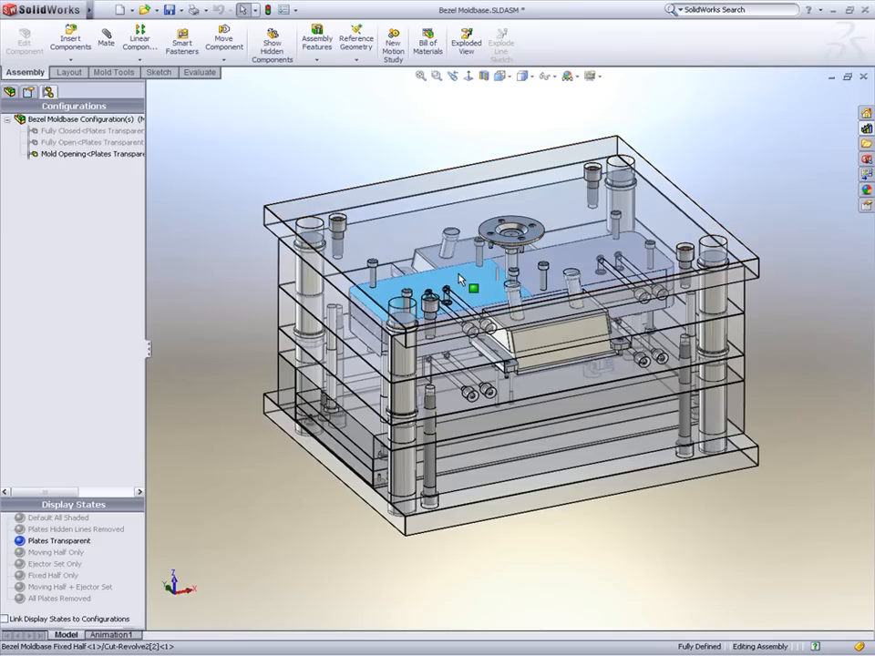
- Make the fixed-half inserts Cut-Revolve2[2] and MirrorCut-Revolve2[2] transparent
left_click(460, 280)
left_click(542, 214)
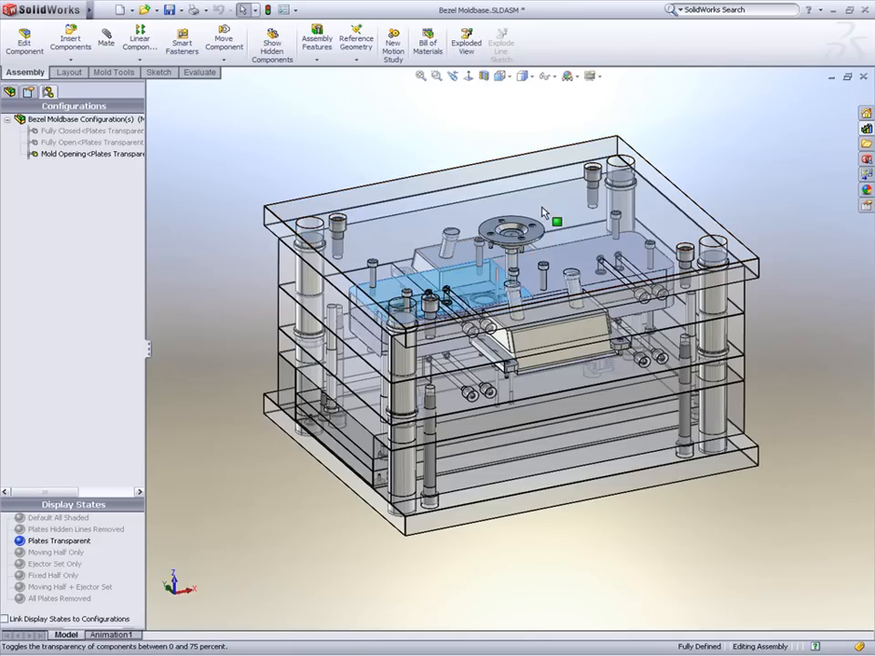
left_click(616, 228)
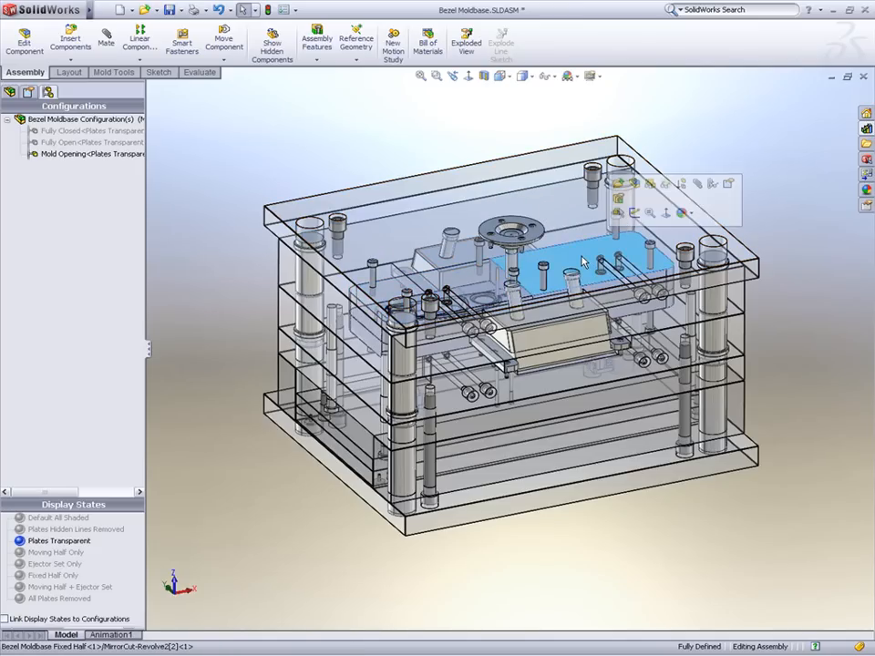
left_click(666, 186)
left_click(383, 121)
- Open the mold by moving the moving half down, away from the fixed half
middle_click_drag(383, 121, 394, 122)
left_click_drag(354, 398, 362, 566)
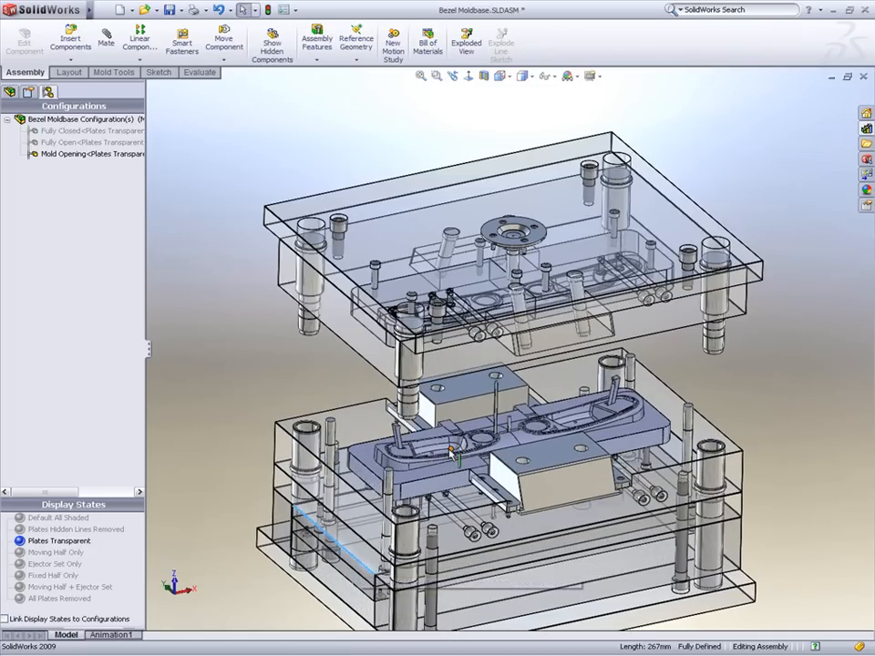
- Open the Bezel Moldbase Ejector Pins part from the tall pin beside the round opening in its own window
scroll(439, 455, "down", 2)
scroll(469, 416, "down", 5)
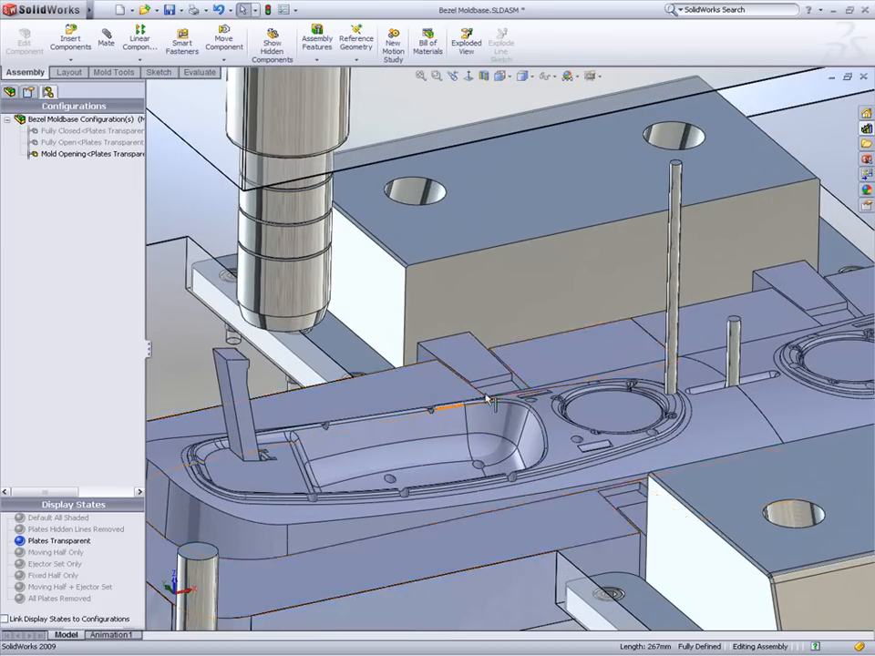
left_click(672, 311)
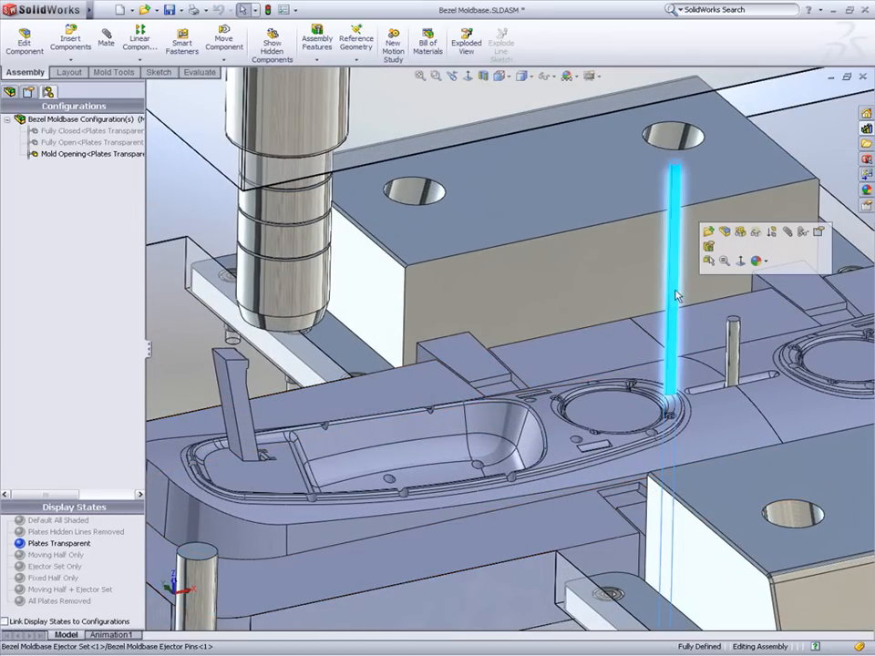
left_click(715, 231)
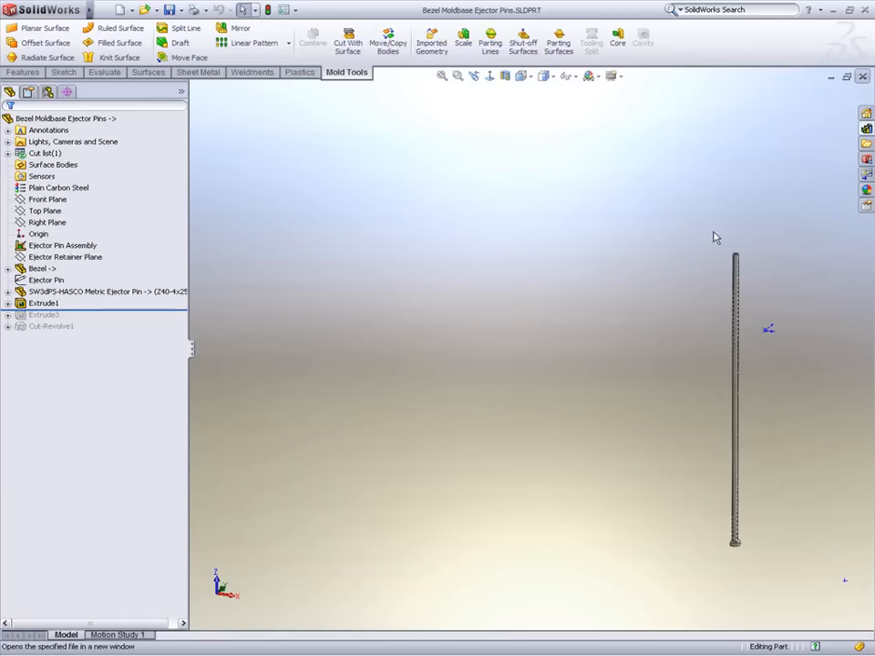
- Include the surface bodies in the inserted Bezel part and hide its Shut-Off Surface1[2] and Surface-Trim2 bodies
left_click(58, 270)
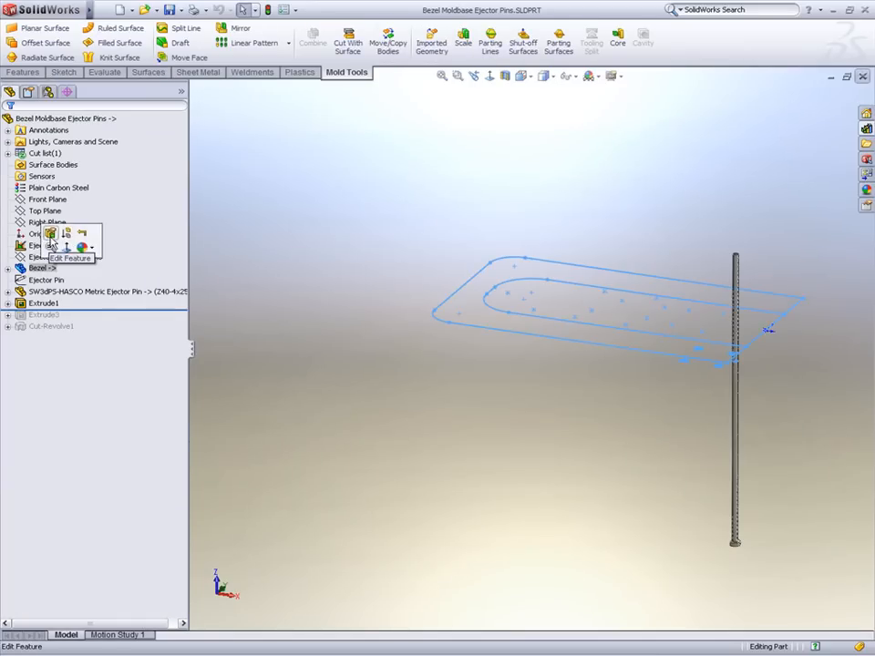
left_click(56, 244)
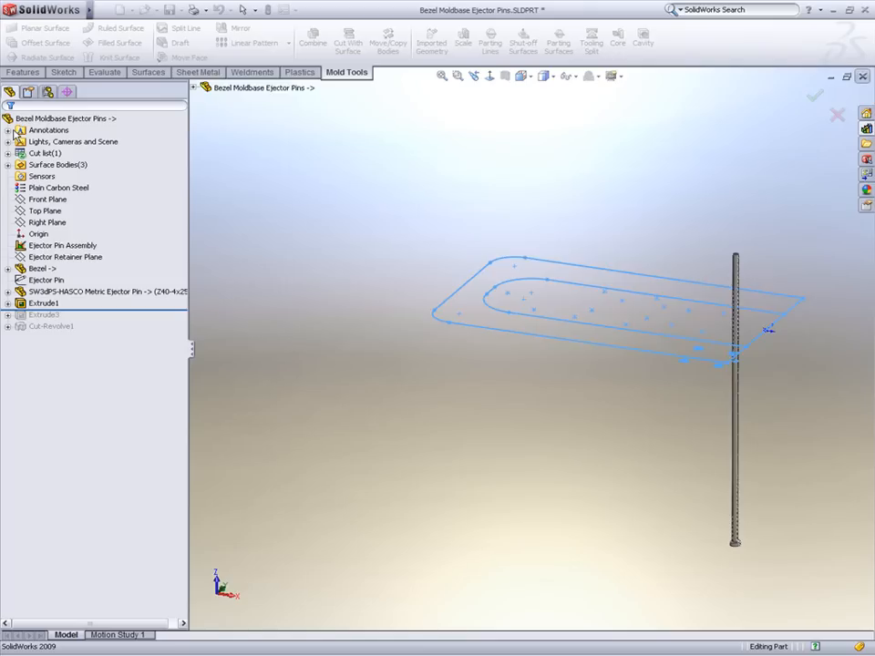
left_click(8, 269)
left_click(71, 292)
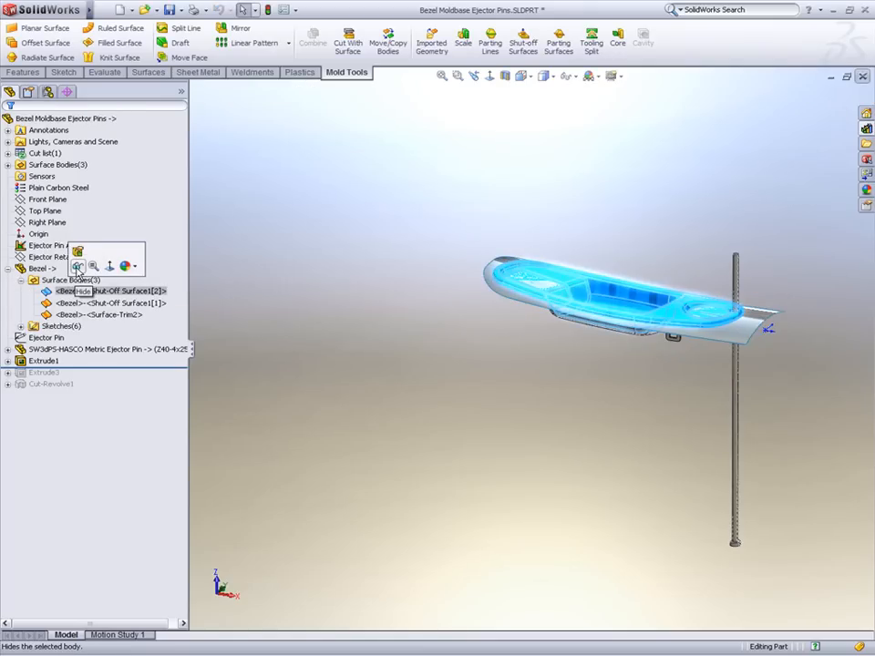
left_click(78, 267)
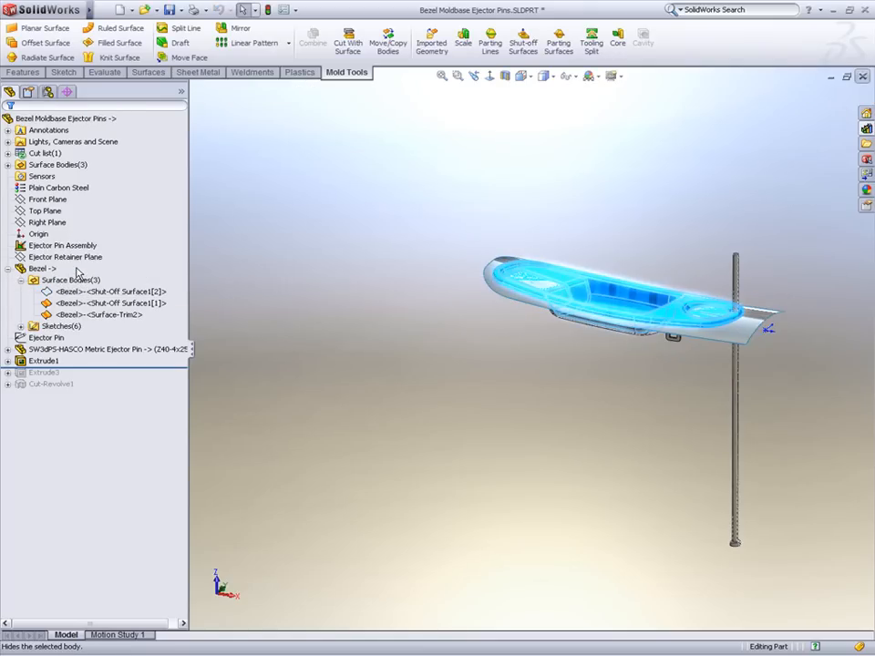
left_click(92, 315)
left_click(98, 296)
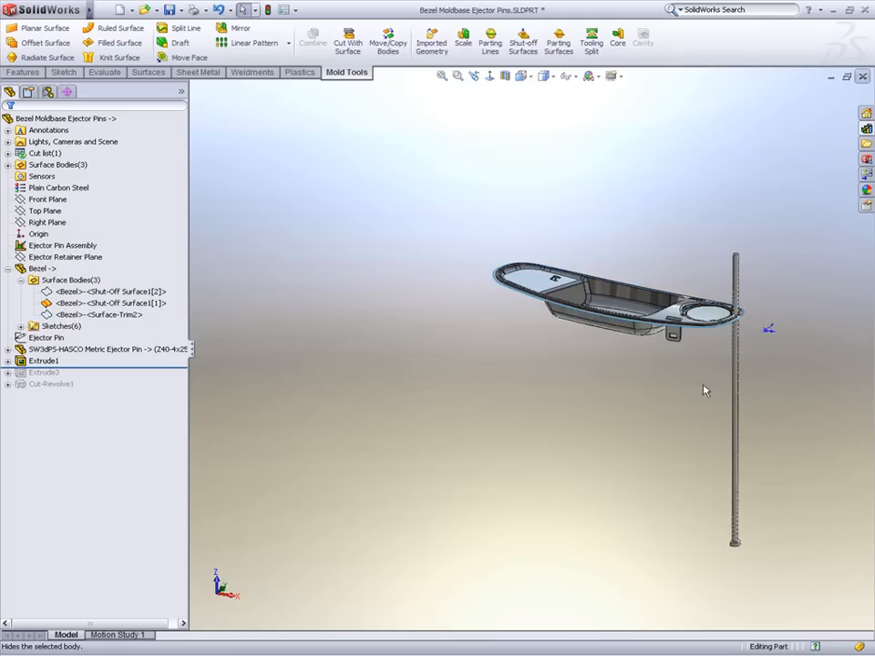
- Pattern the ejector pin body with a Sketch Driven Pattern using the Ejector Pin Locations-Bezel sketch
scroll(761, 318, "down", 3)
middle_click(570, 297)
middle_click_drag(571, 297, 576, 316)
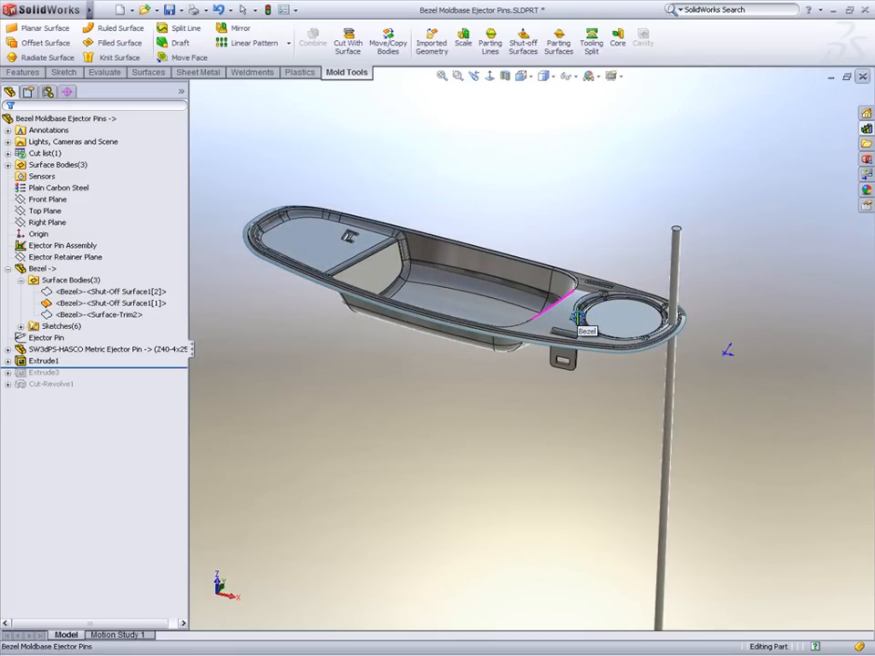
left_click(20, 326)
left_click(92, 384)
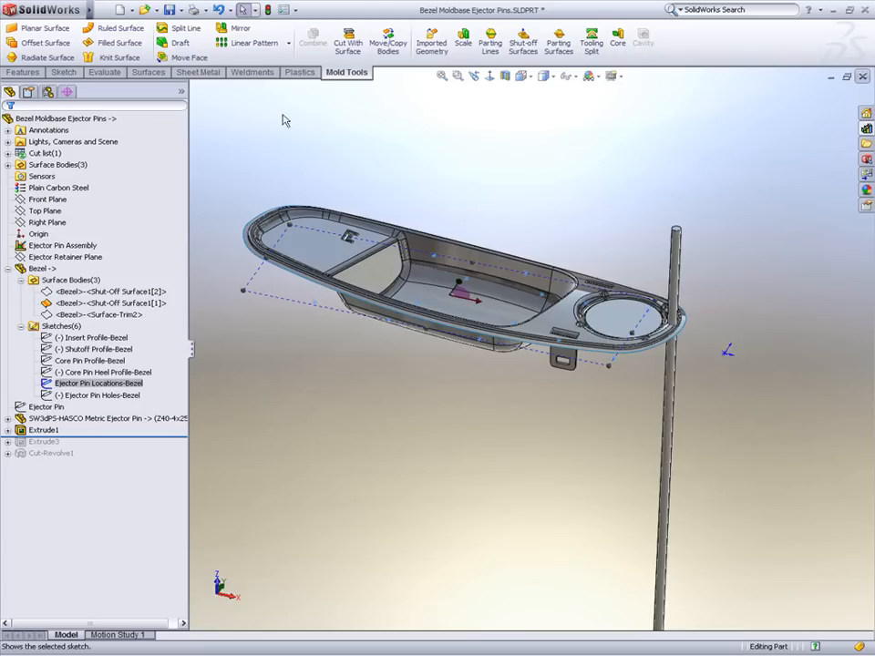
left_click(288, 43)
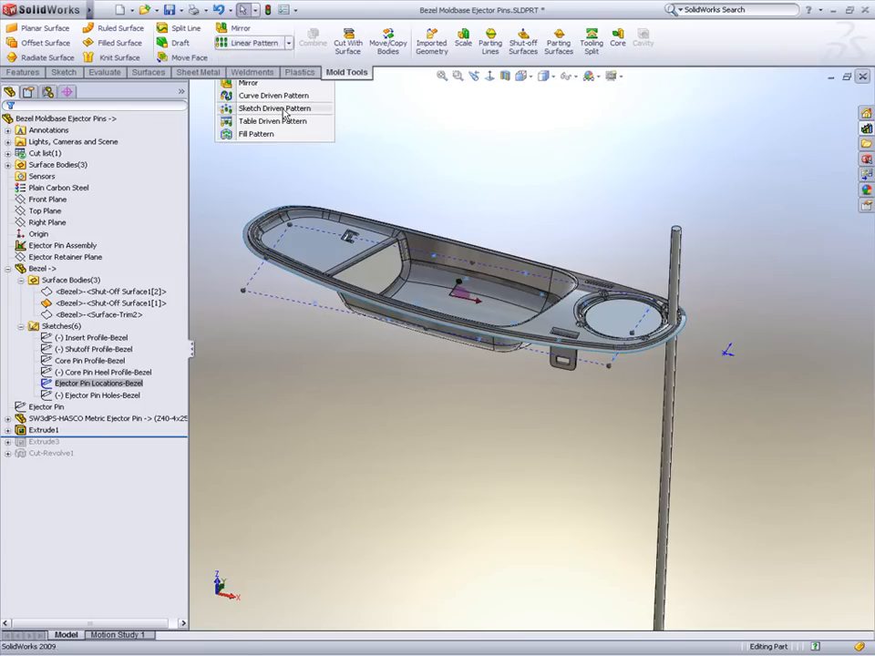
left_click(292, 103)
left_click(116, 299)
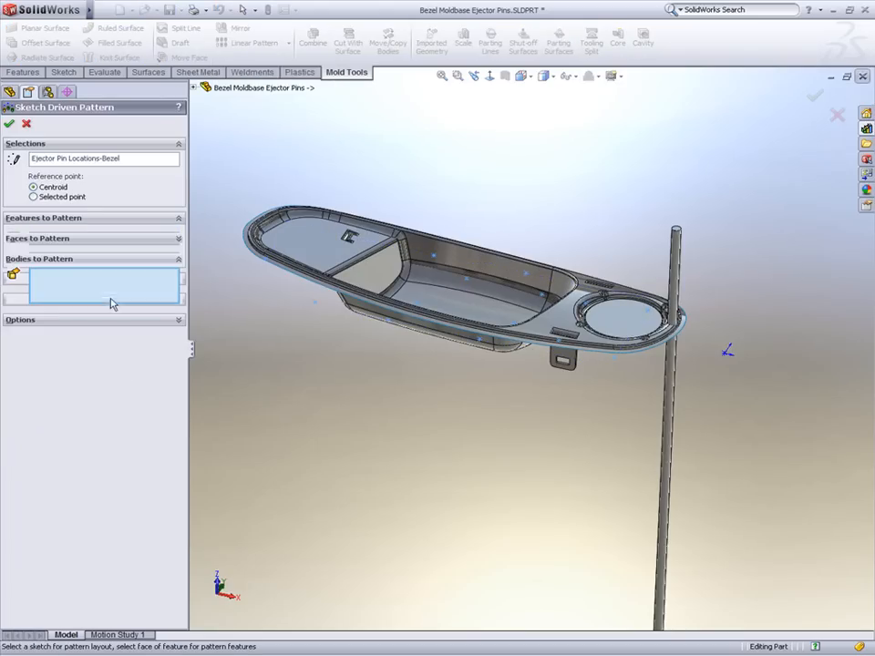
left_click(672, 398)
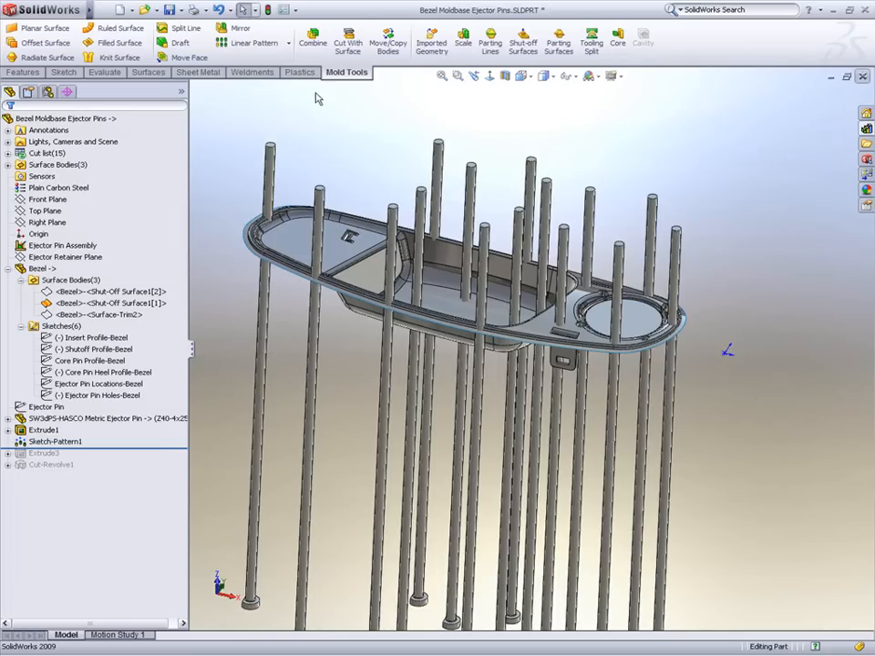
- Cut all ejector pin bodies with the Bezel's Shut-Off Surface1[1], and hide that surface body
left_click(348, 41)
left_click(301, 239)
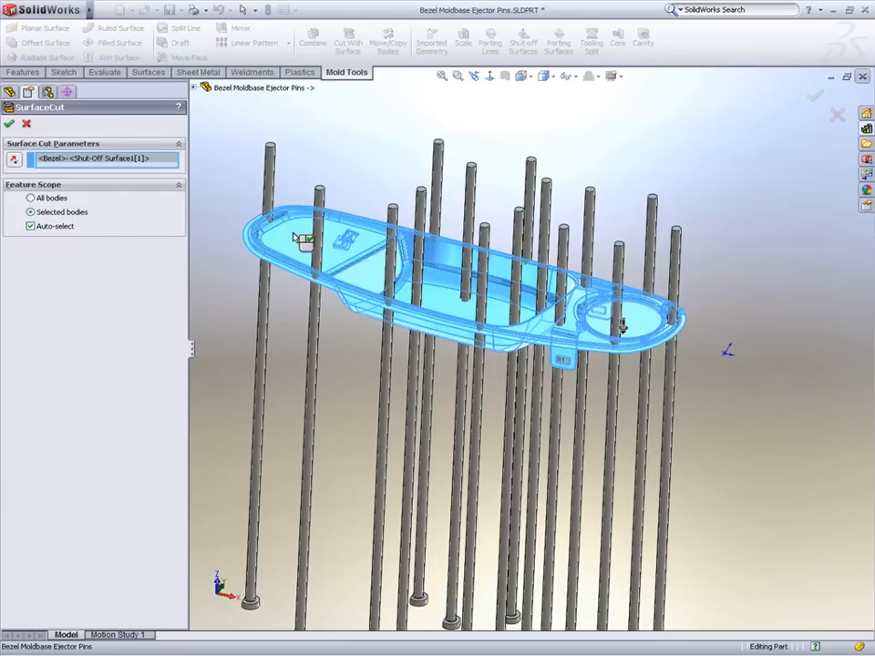
left_click(38, 199)
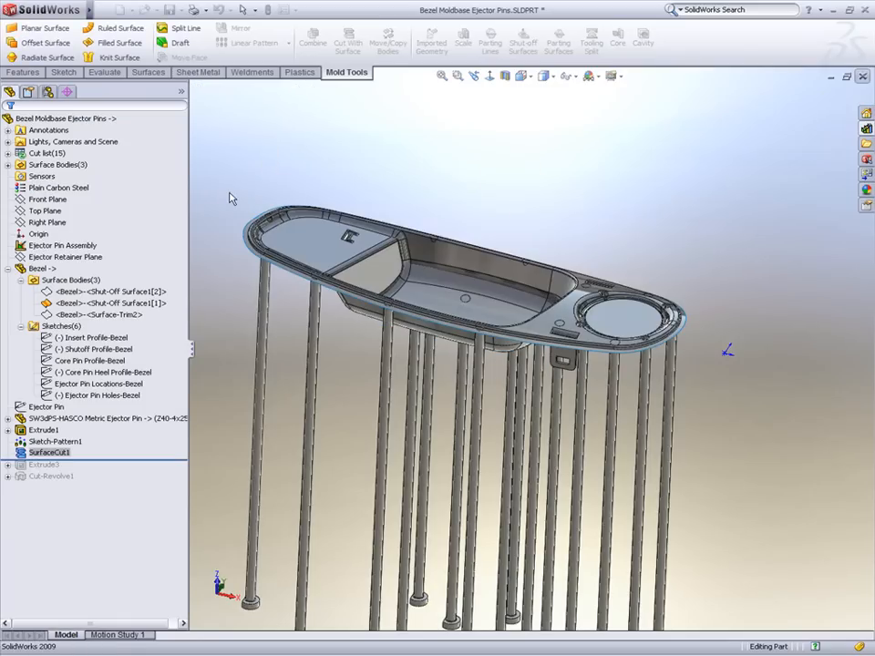
left_click(309, 237)
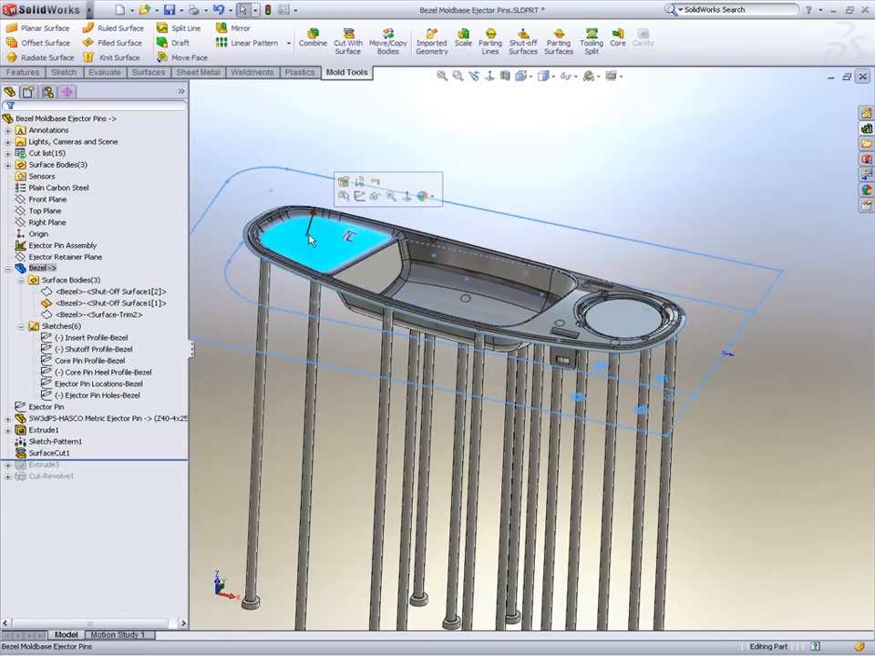
left_click(372, 197)
middle_click_drag(374, 200, 364, 191)
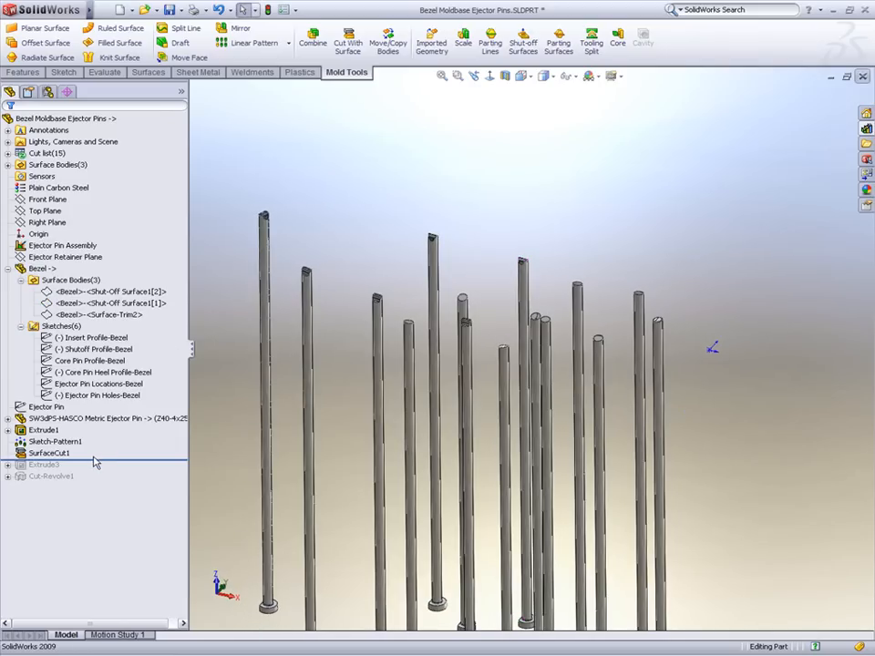
- Roll the feature history forward past Cut-Revolve1 and mirror all the ejector pin bodies about the Right Plane
left_click_drag(102, 458, 102, 483)
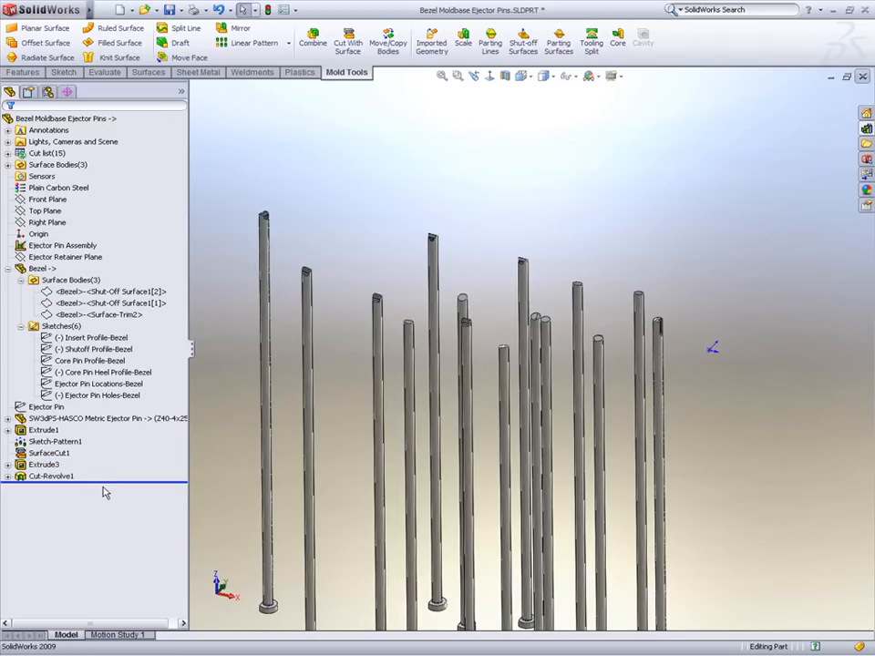
left_click(48, 224)
left_click(228, 30)
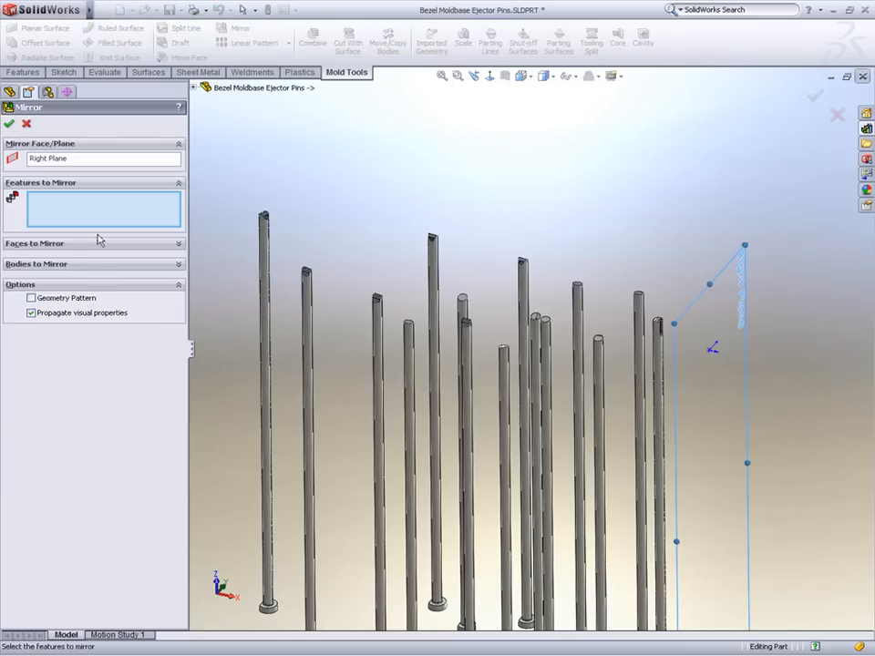
left_click(83, 266)
left_click(194, 87)
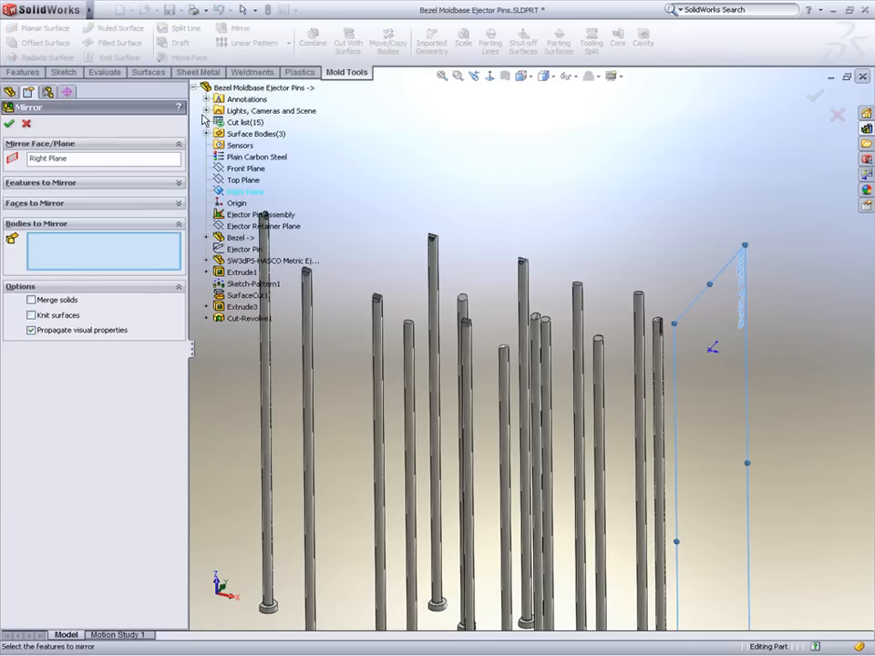
left_click(207, 123)
left_click(244, 148)
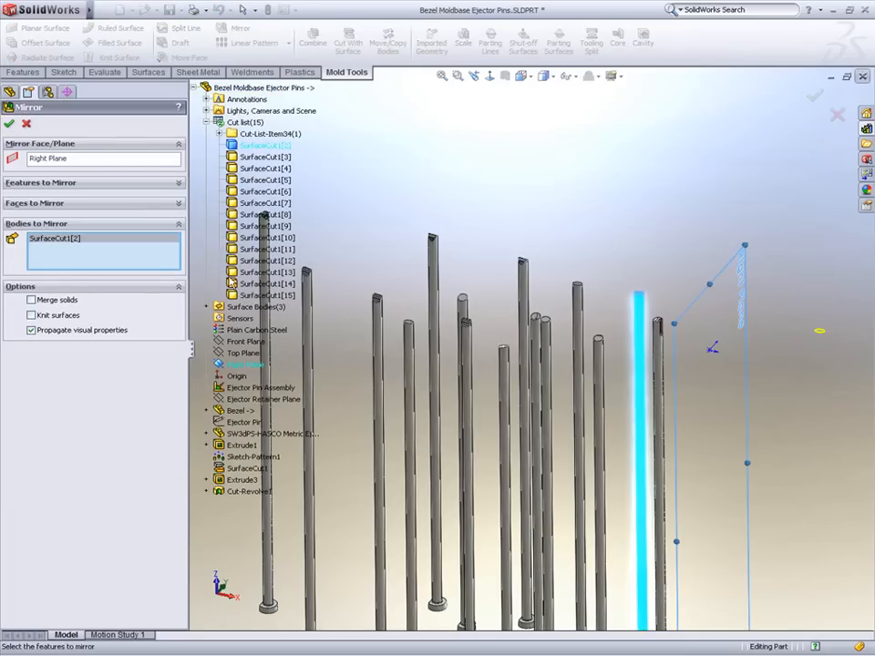
left_click(233, 296, "shift")
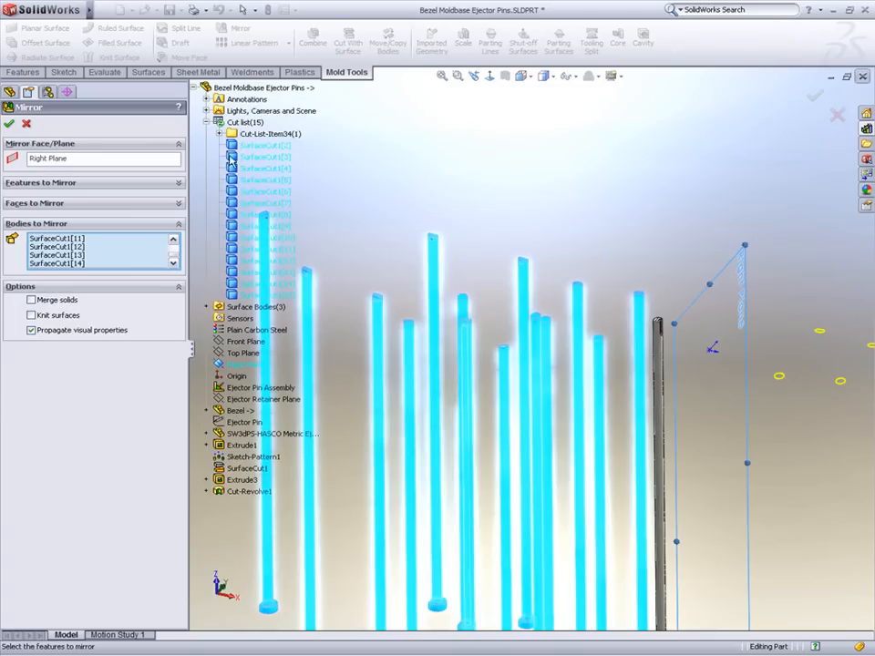
left_click(218, 135)
left_click(252, 147)
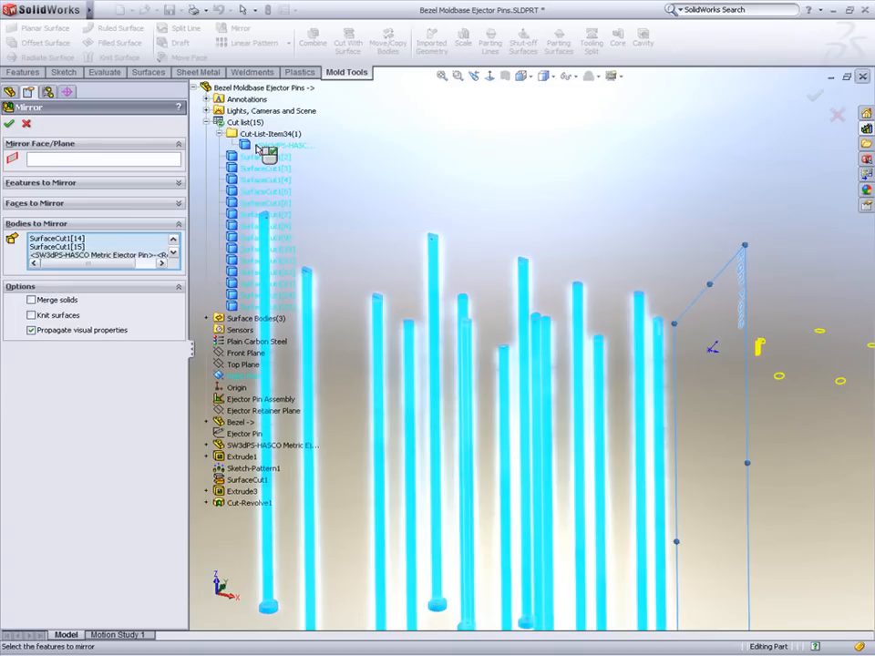
left_click(12, 123)
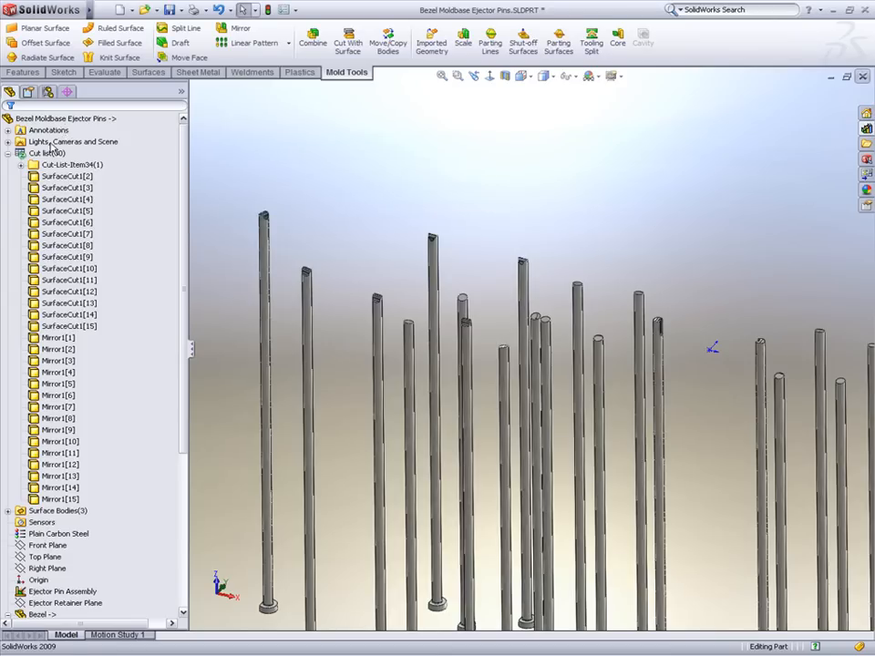
- Update the cut list so that matching ejector pin bodies are grouped into cut-list items
right_click(50, 153)
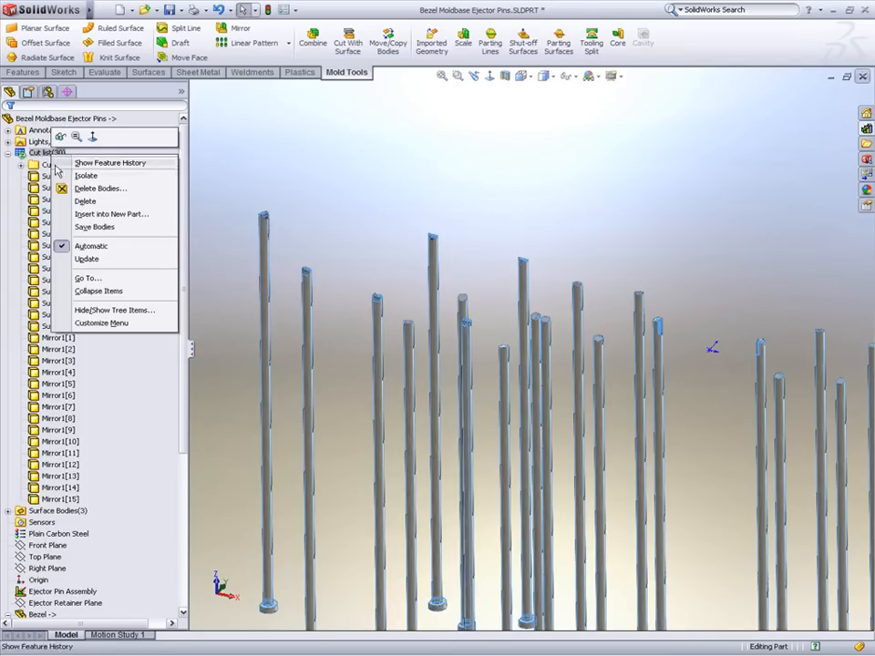
key("Return")
left_click(211, 256)
scroll(213, 256, "up", 3)
middle_click_drag(304, 224, 260, 167, "ctrl")
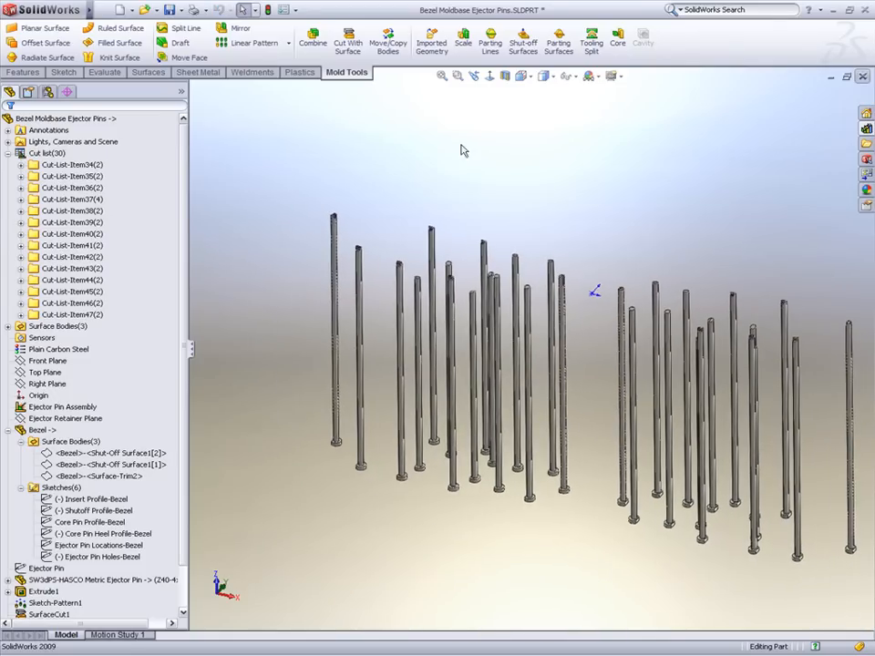
- Close the ejector pins part, return to the Bezel Moldbase assembly, and move the ejector pins slightly down
left_click(863, 76)
left_click(435, 358)
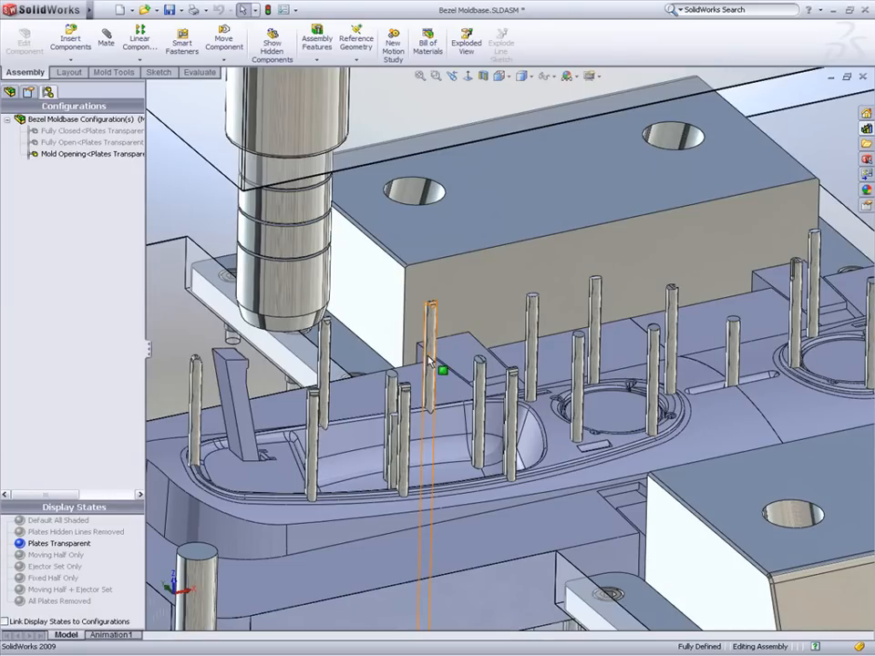
left_click_drag(427, 353, 440, 373)
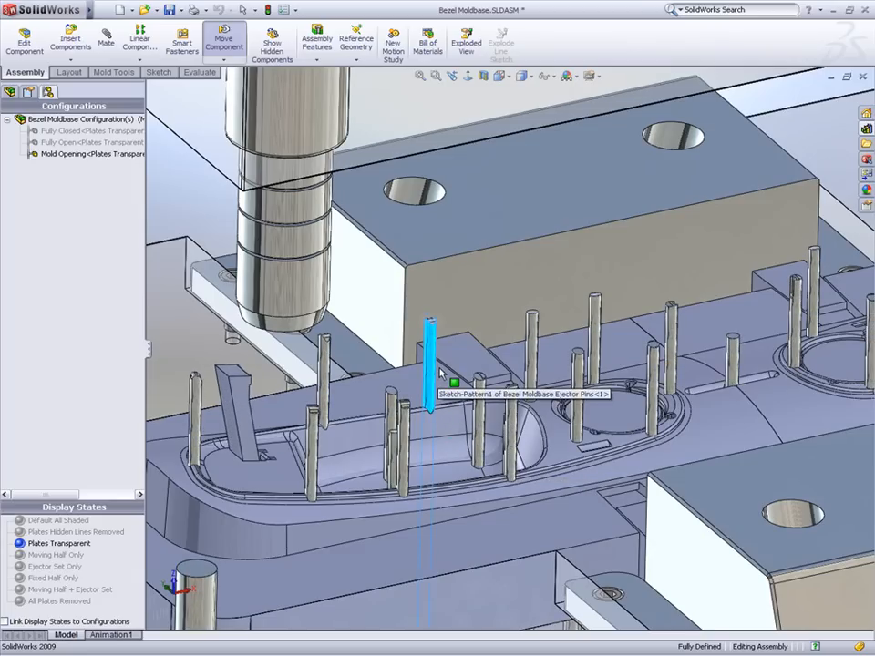
- Activate the Fixed Half Only display state of the mold base assembly
scroll(440, 373, "up", 3)
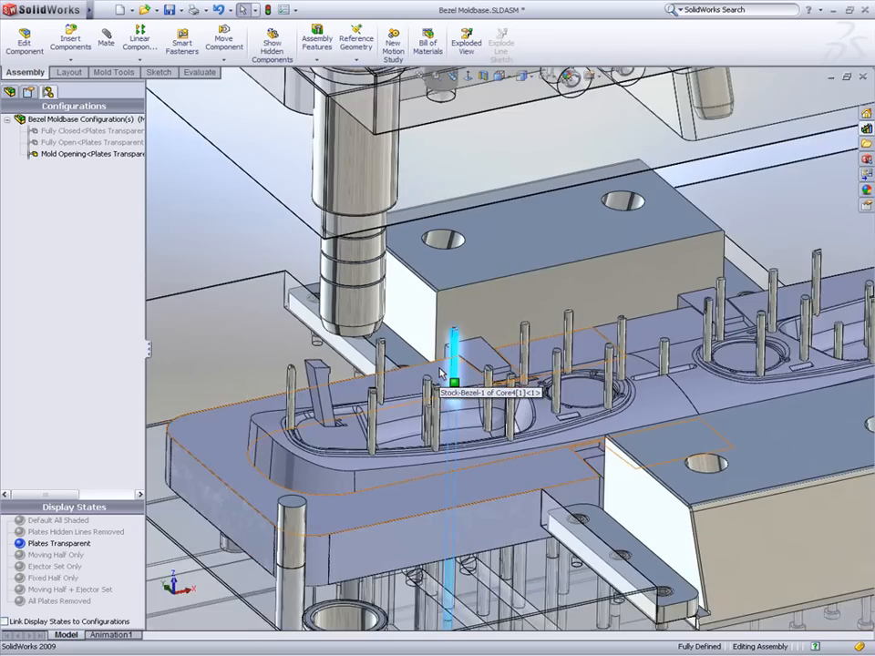
scroll(442, 373, "up", 4)
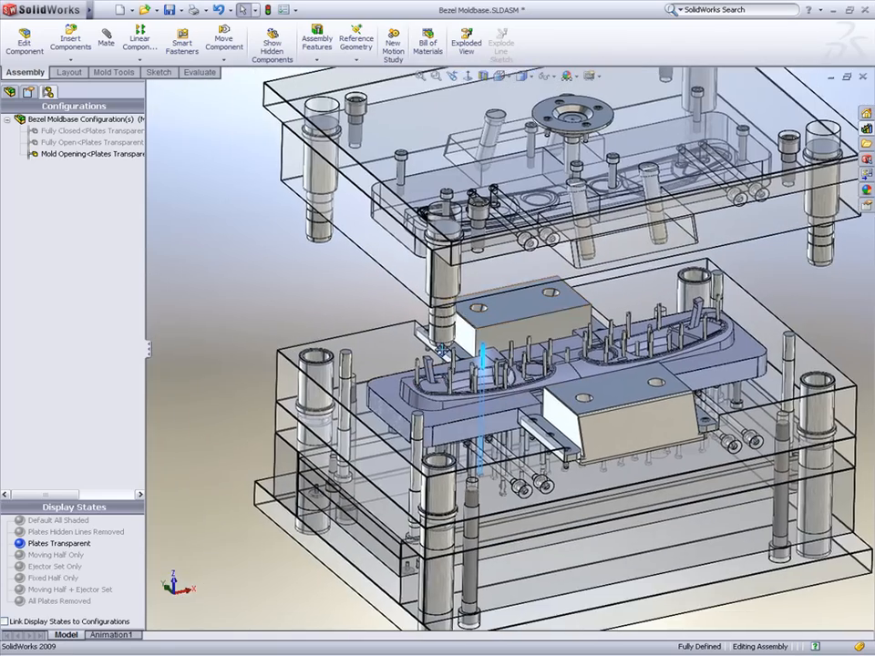
middle_click_drag(442, 350, 398, 394, "ctrl")
left_click(15, 92)
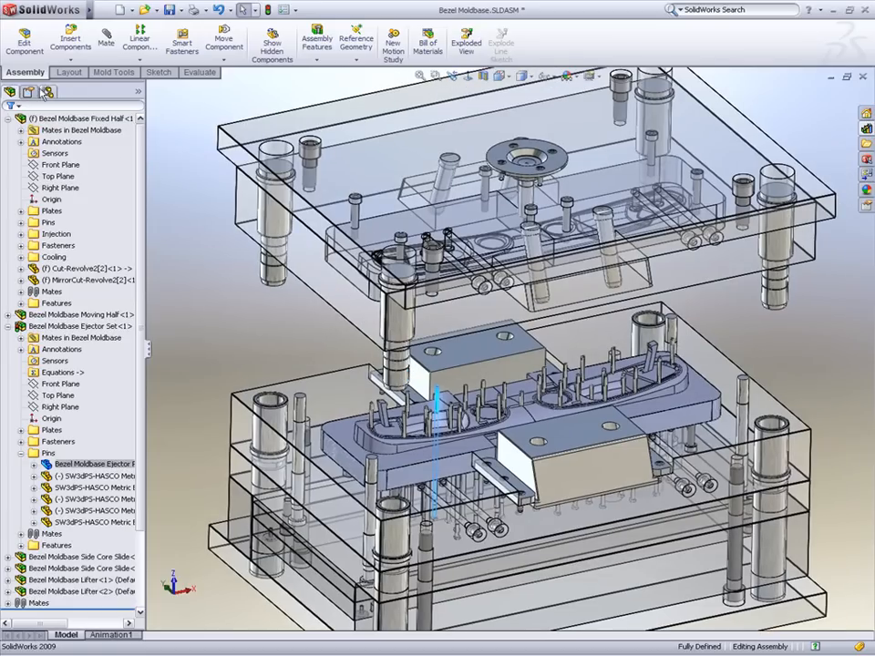
left_click(139, 93)
left_click(175, 165)
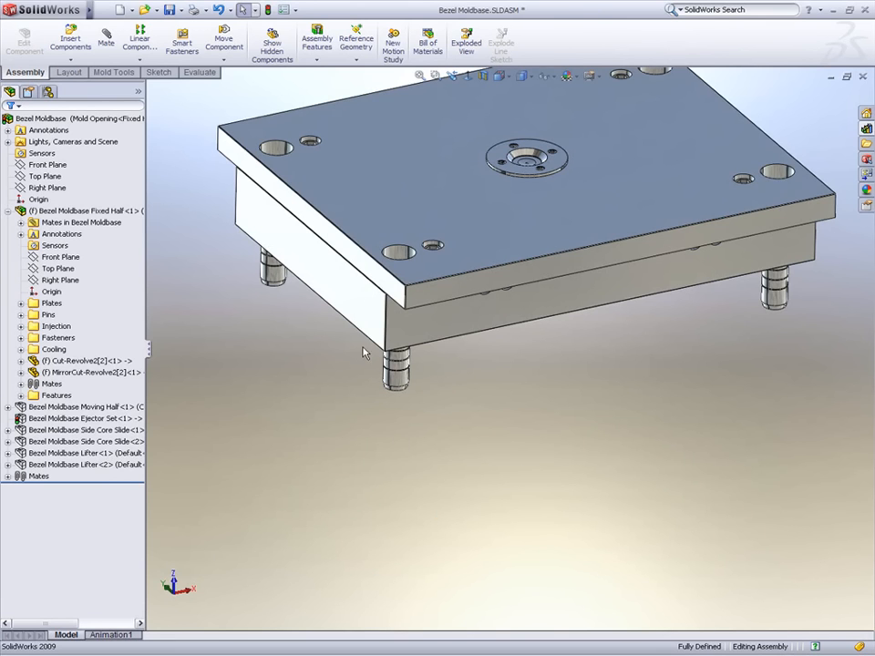
- Edit the fixed-half insert Cut-Revolve2[2] in the context of the assembly and display the model as wireframe
middle_click_drag(329, 412, 332, 190)
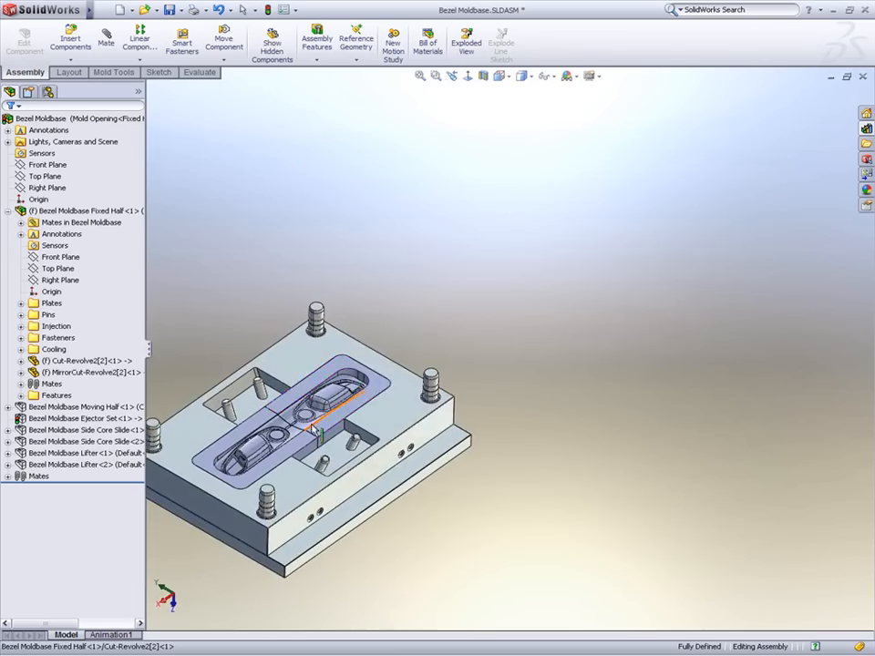
scroll(321, 425, "down", 5)
middle_click_drag(321, 425, 412, 300)
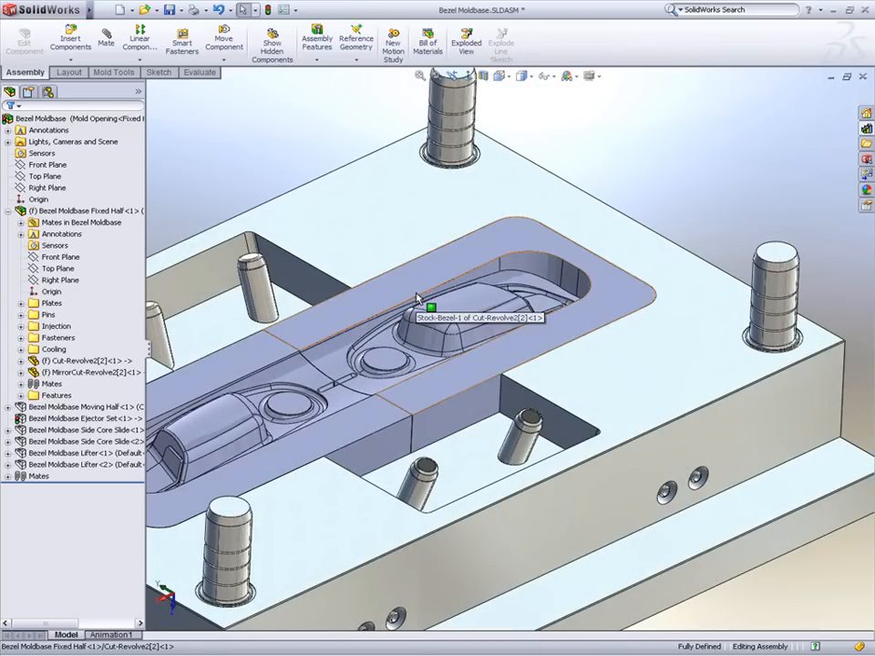
left_click(416, 296)
left_click(469, 225)
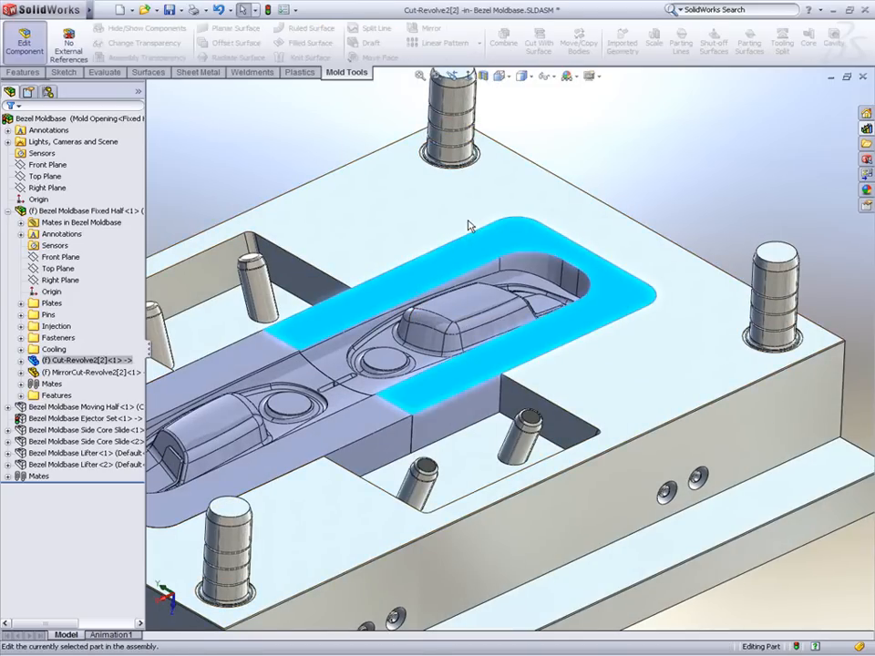
left_click(523, 76)
left_click(523, 156)
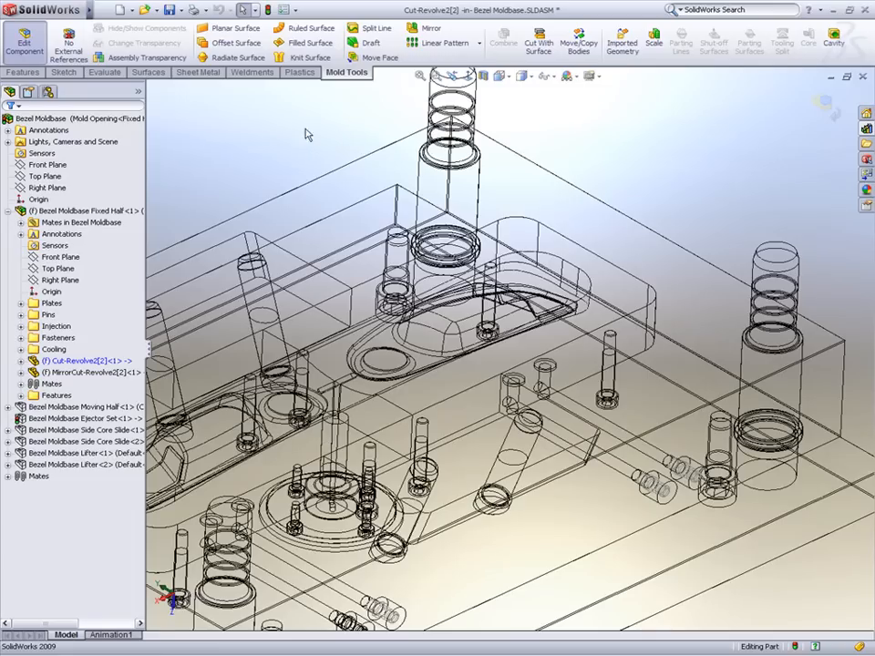
- Start a 3D sketch and draw two lines along Z, about 32 and 30 mm long, from the centres of the two O-ring recesses at the insert
left_click(64, 72)
left_click(727, 43)
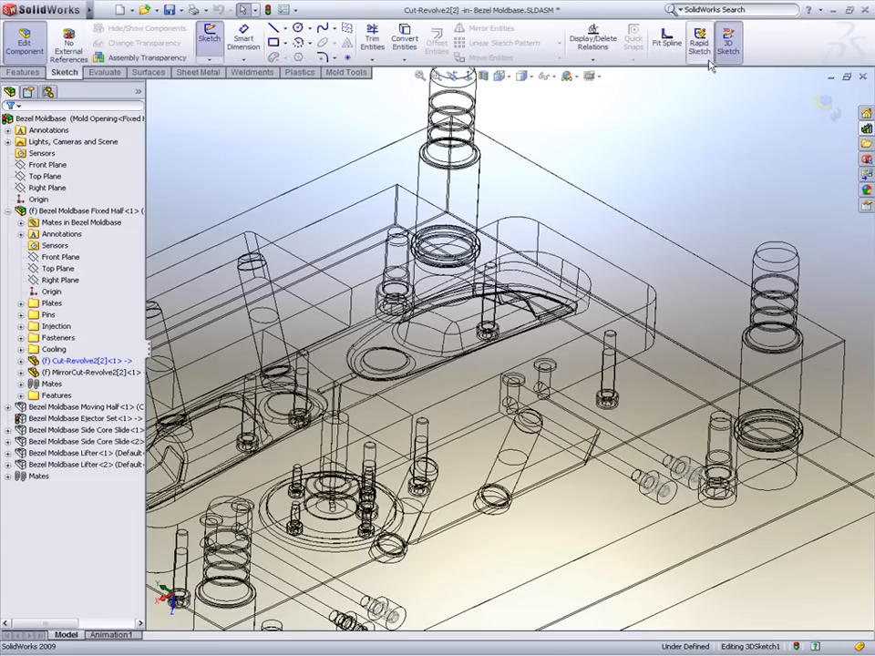
scroll(515, 369, "down", 5)
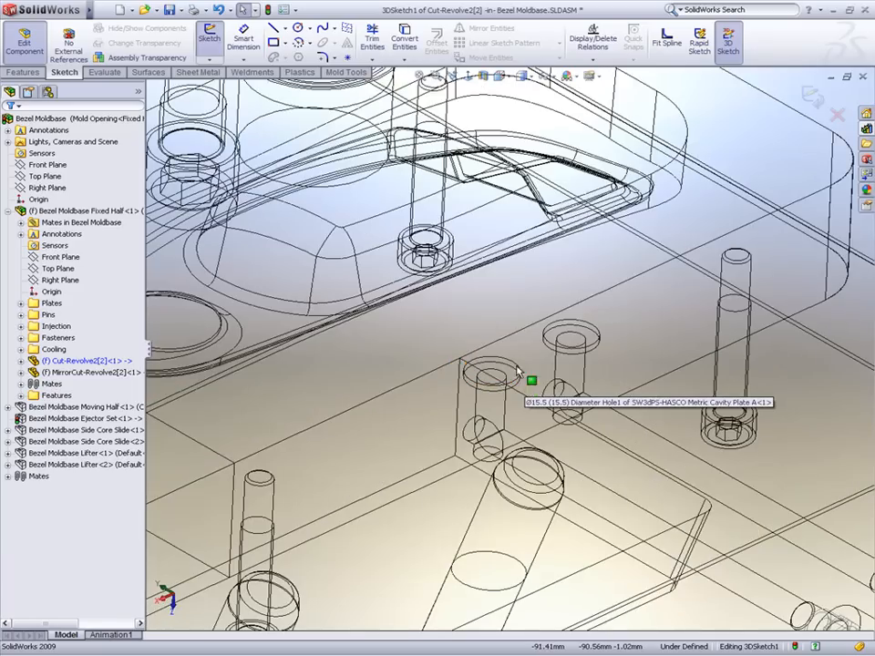
key("s")
left_click(502, 316)
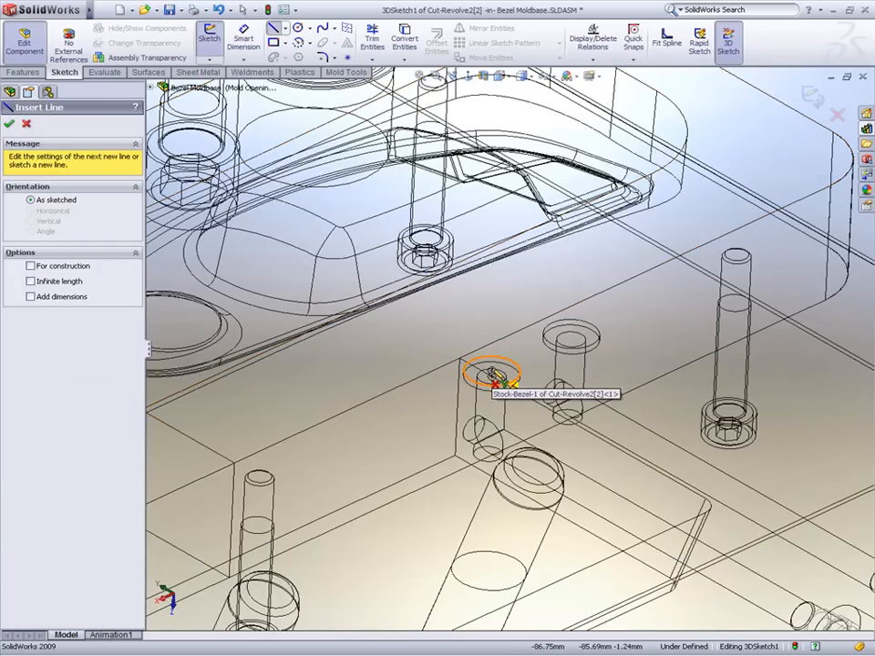
left_click(491, 372)
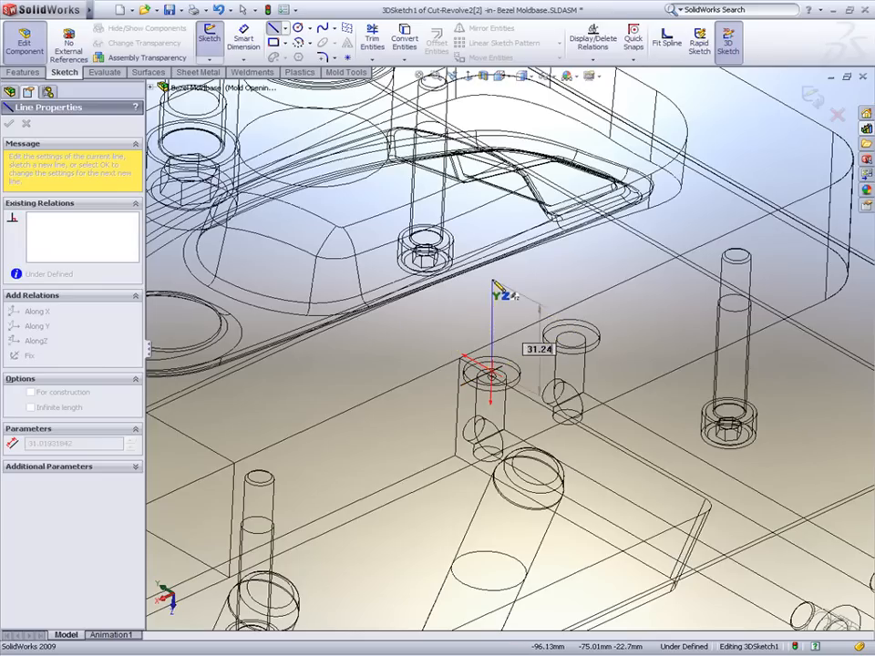
left_click(496, 280)
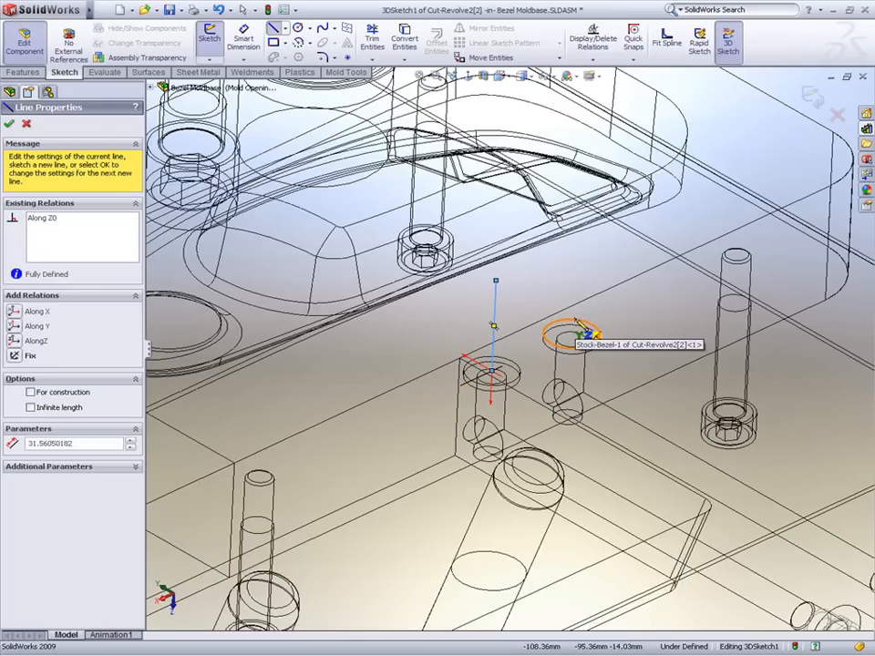
left_click(572, 339)
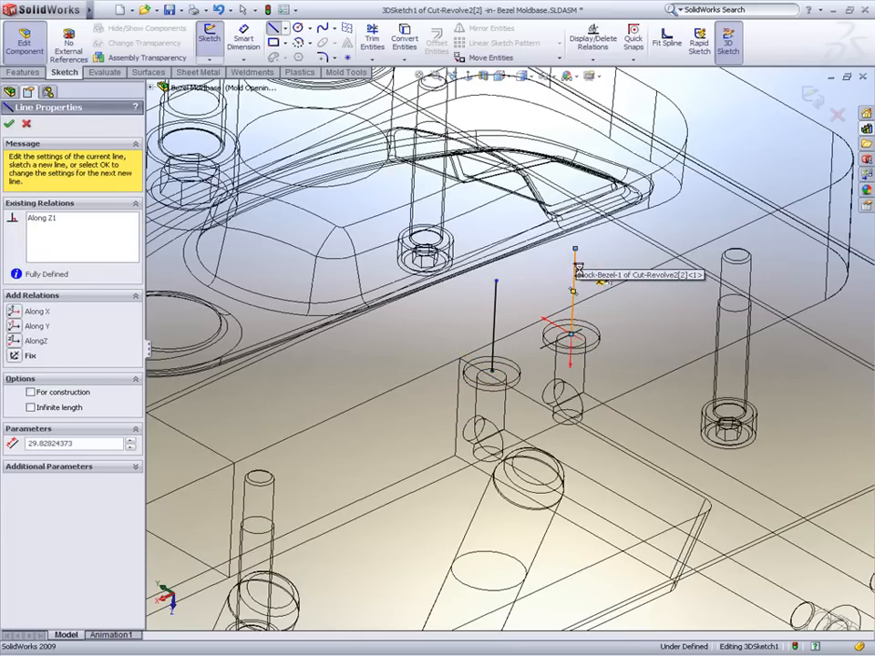
left_click(575, 249)
- Make the two lines along Z equal in length
key("Escape")
left_click(495, 326, "ctrl")
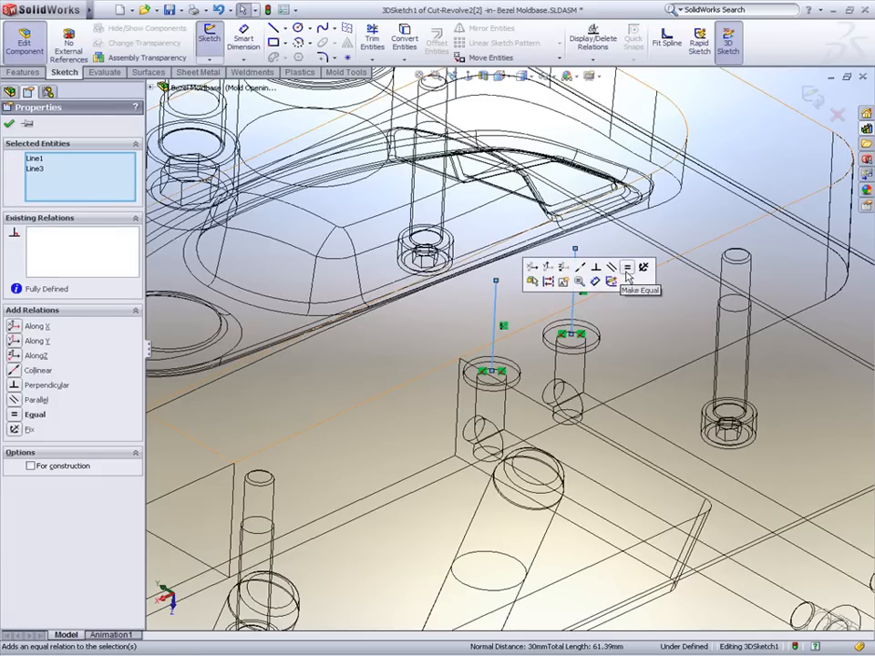
left_click(628, 268)
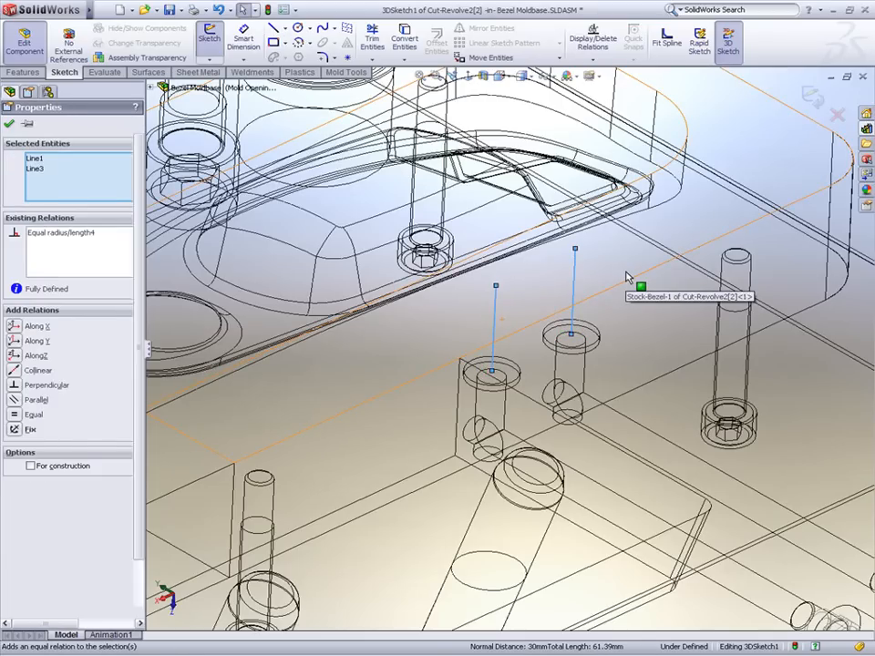
key("Escape")
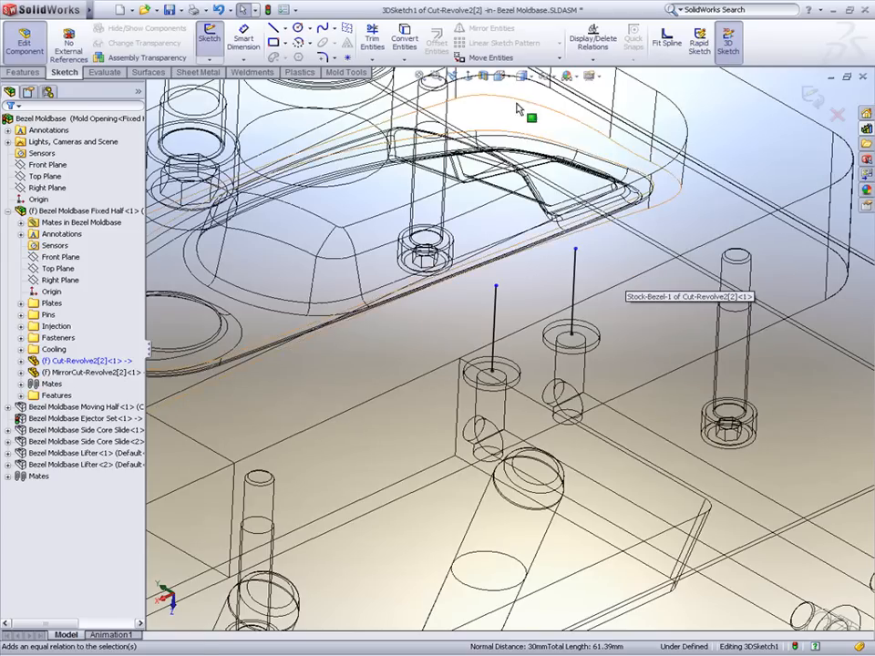
- Show the top and front views together and shorten the two equal lines so their free ends sit at about Z 22.4 mm
left_click(499, 76)
left_click(517, 157)
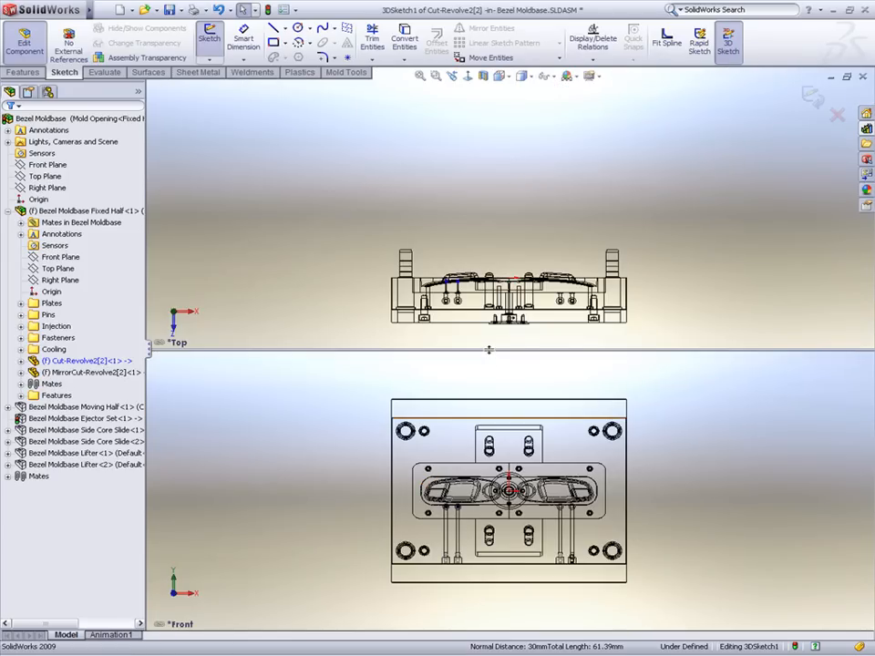
left_click_drag(488, 349, 489, 243)
scroll(492, 425, "down", 5)
scroll(492, 426, "down", 4)
middle_click_drag(496, 424, 492, 317, "ctrl")
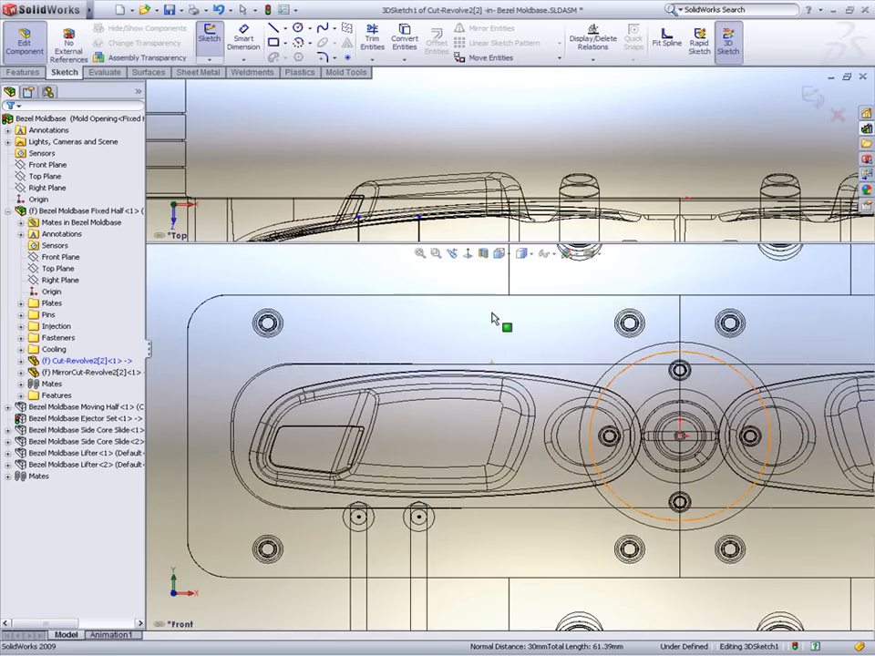
middle_click_drag(461, 187, 469, 132, "ctrl")
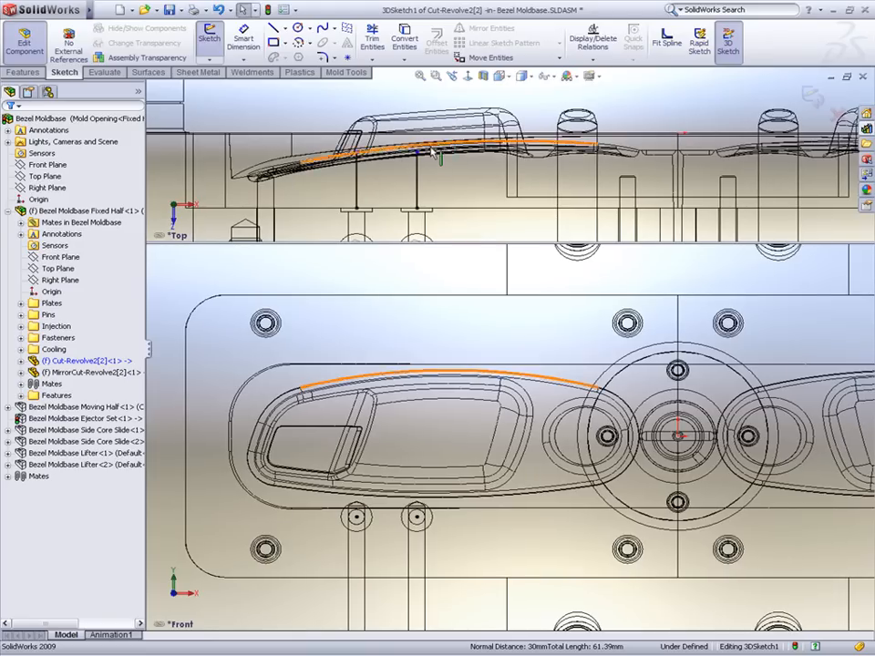
left_click_drag(418, 159, 419, 190)
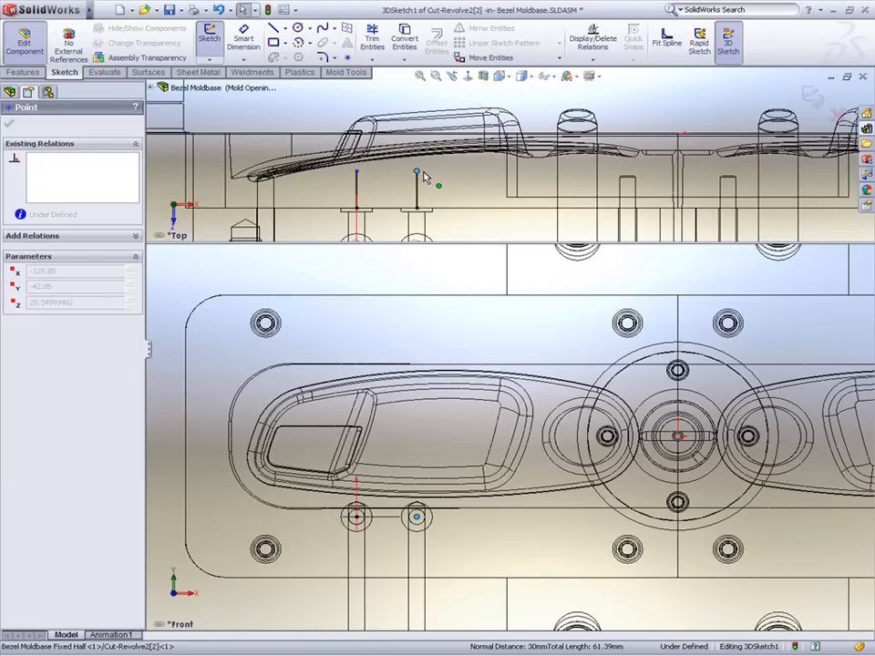
left_click(425, 178)
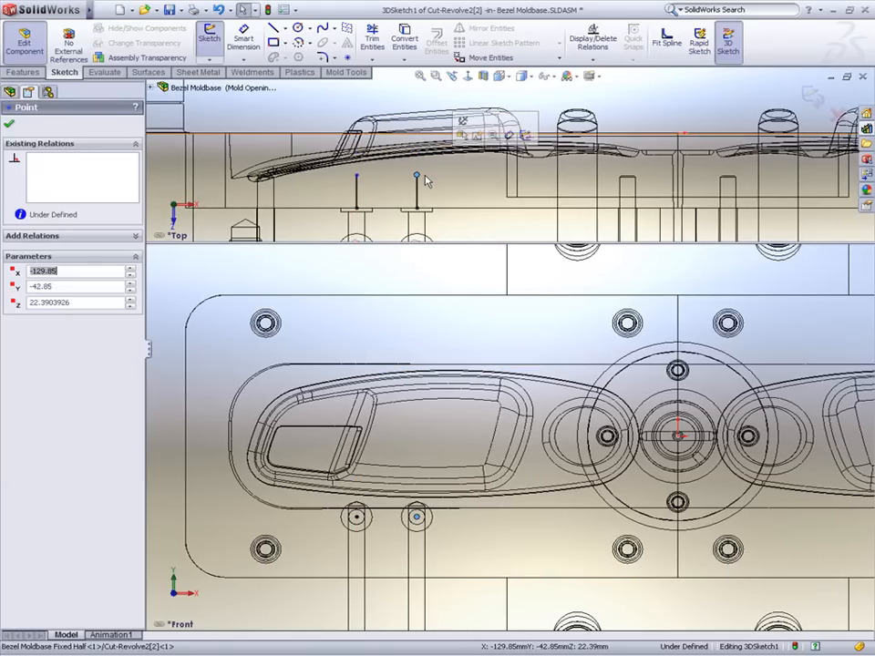
- Sketch a line along Y across the insert from the first line's free end, and one along X about 149 mm long from the second's
key("s")
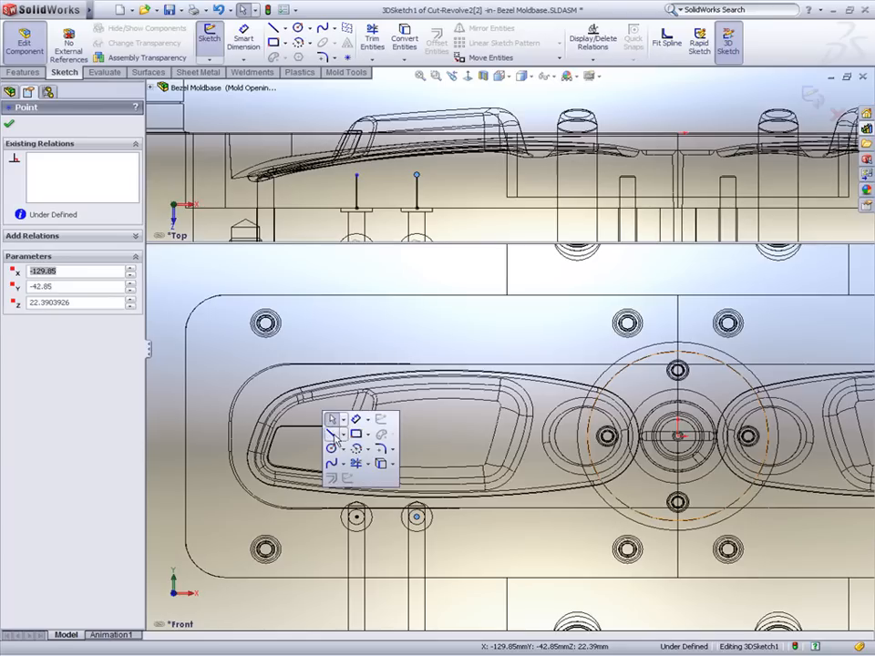
left_click(331, 435)
left_click(357, 517)
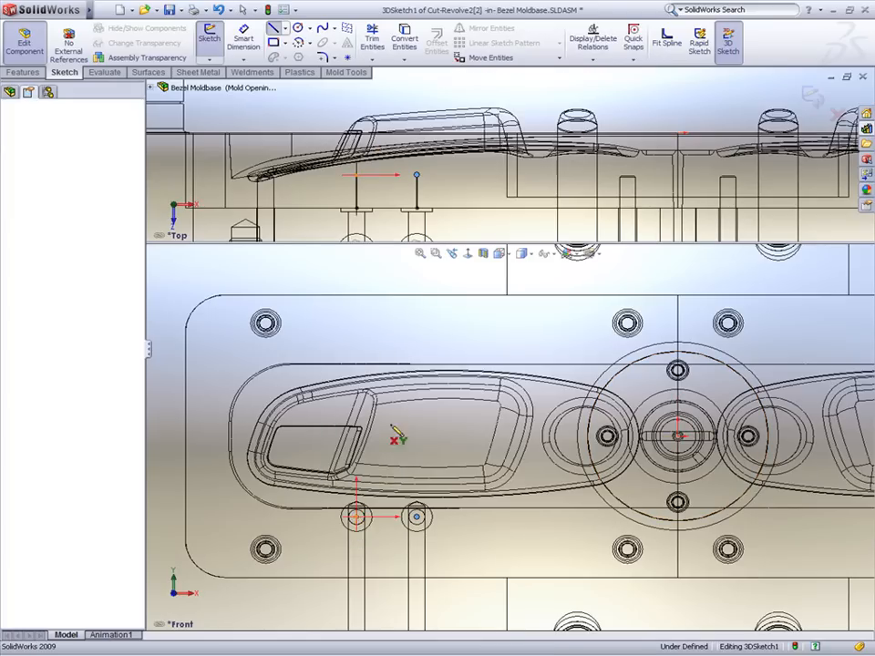
double_click(357, 271)
left_click(416, 517)
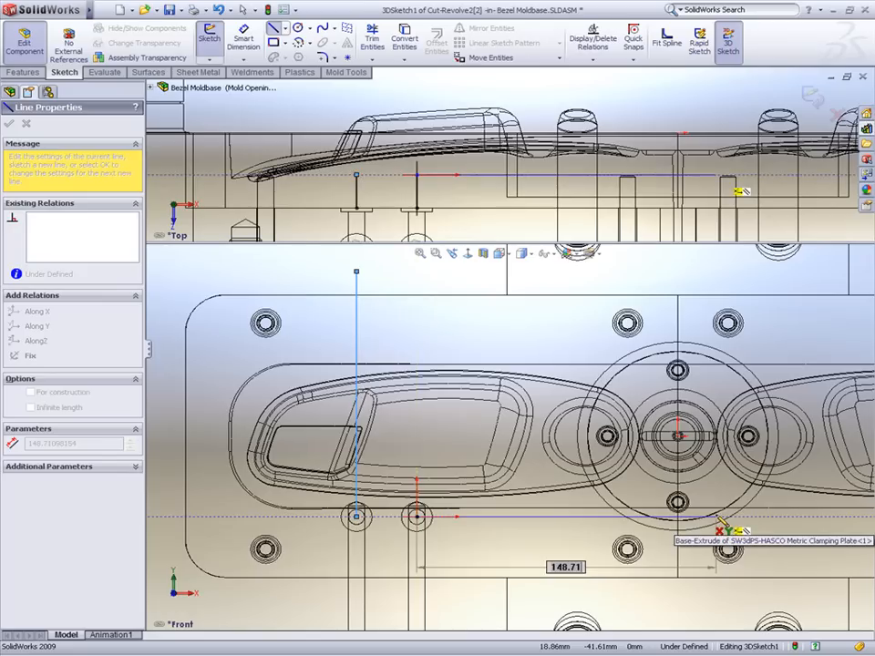
left_click(718, 518)
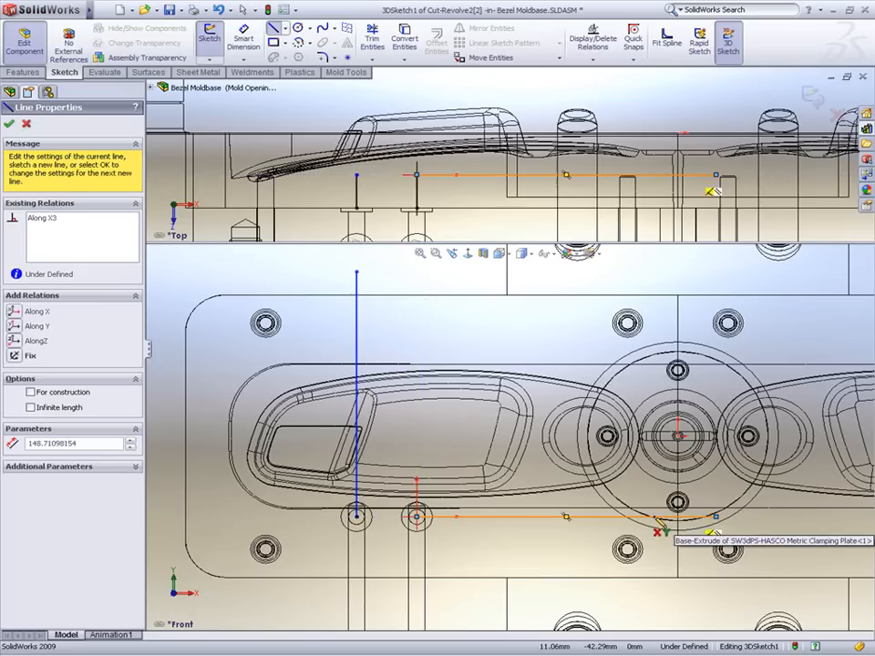
- Complete the cooling circuit with a crossing line along Y about 128 mm long and one along X about 167 mm long from the first Y line
left_click(582, 517)
left_click(582, 275)
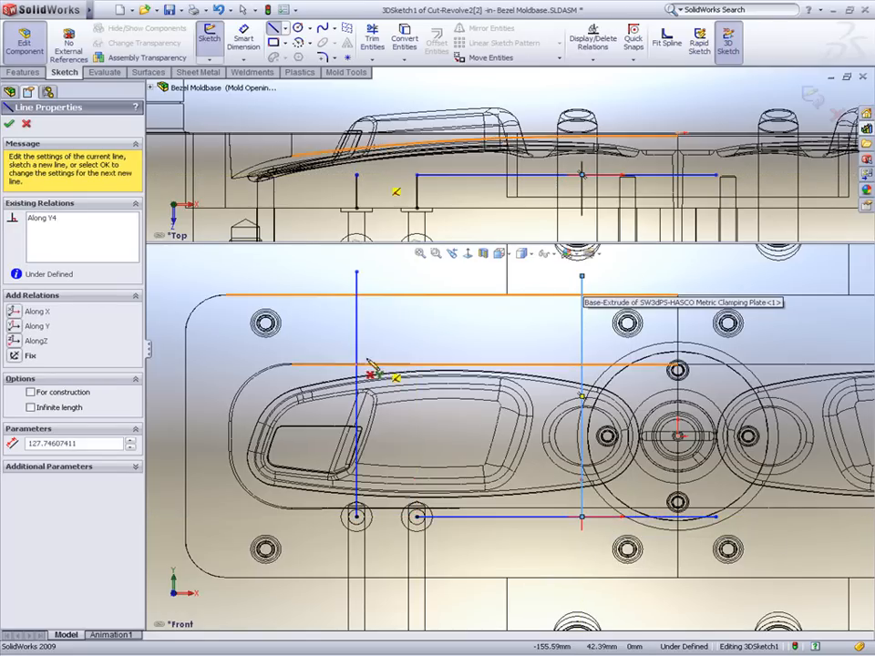
left_click_drag(356, 351, 693, 351)
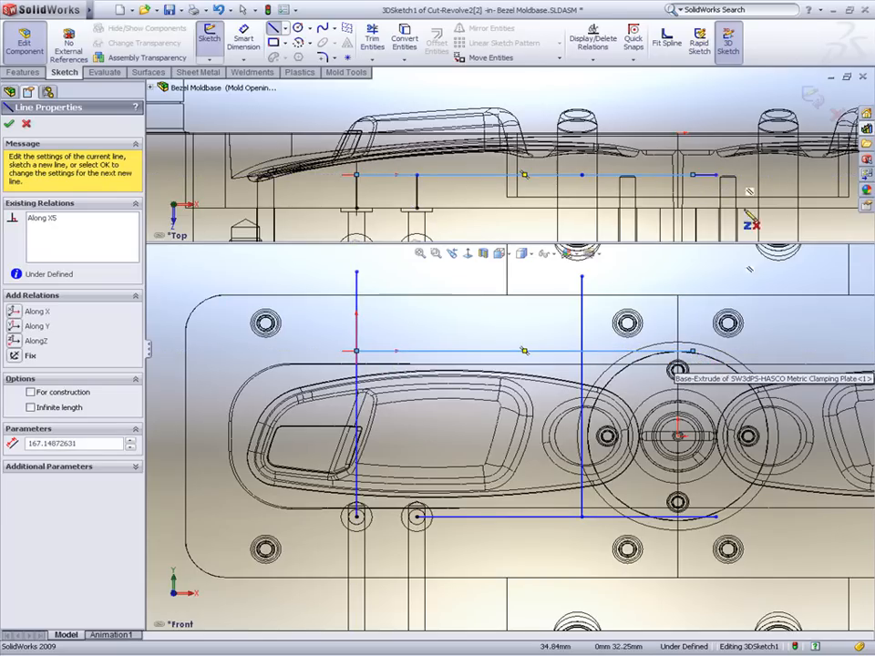
- Finish the 3D sketch and in-context editing, and show the assembly in a single viewport, shaded with edges
left_click(809, 93)
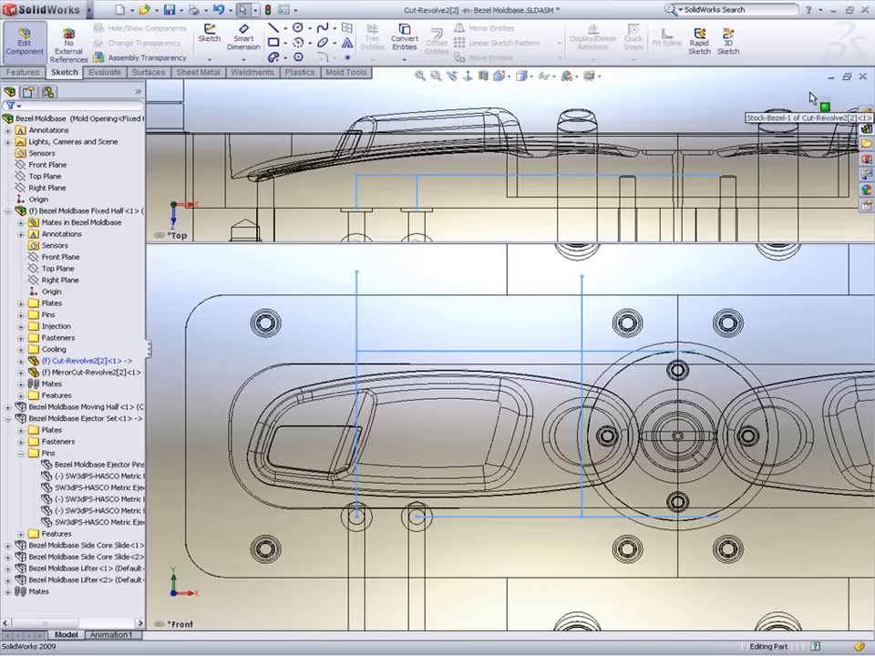
left_click(820, 103)
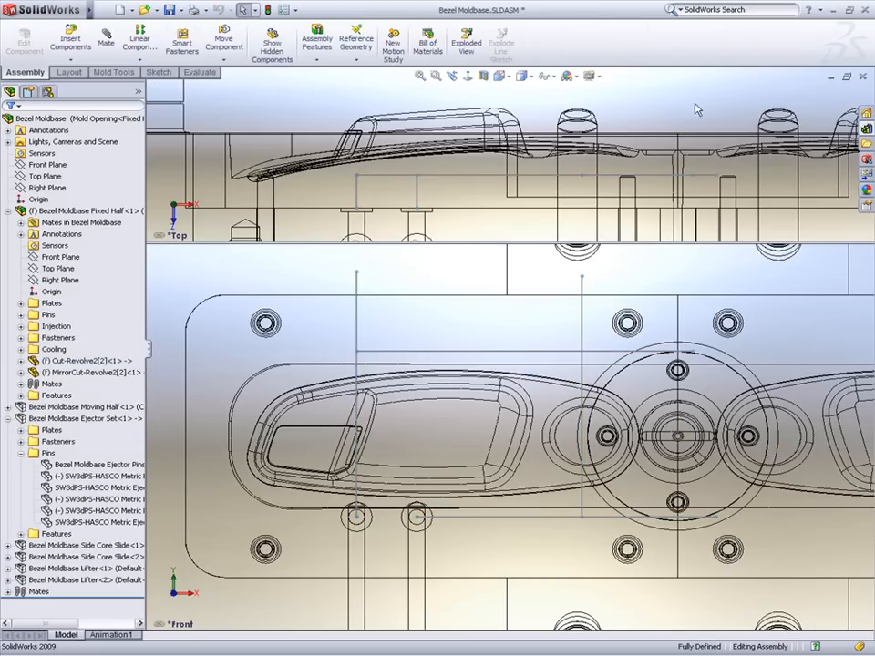
left_click(508, 78)
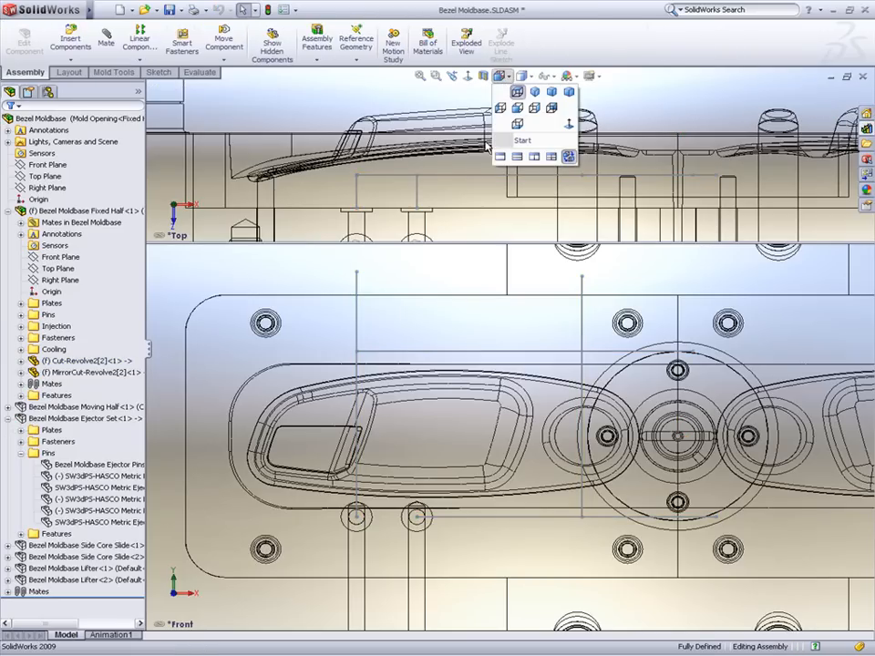
left_click(499, 158)
scroll(520, 140, "up", 4)
middle_click_drag(504, 149, 593, 206)
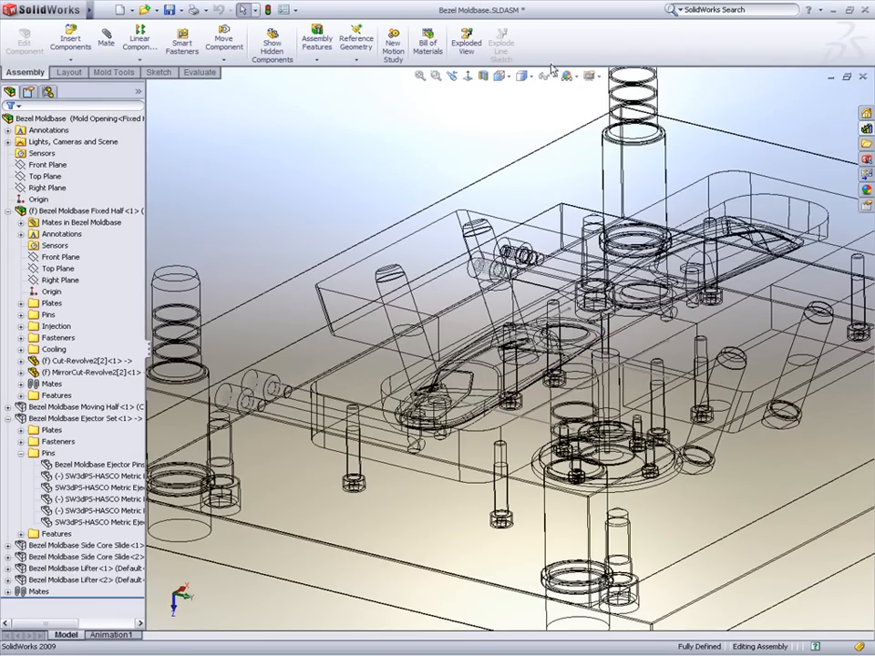
left_click(521, 77)
left_click(521, 97)
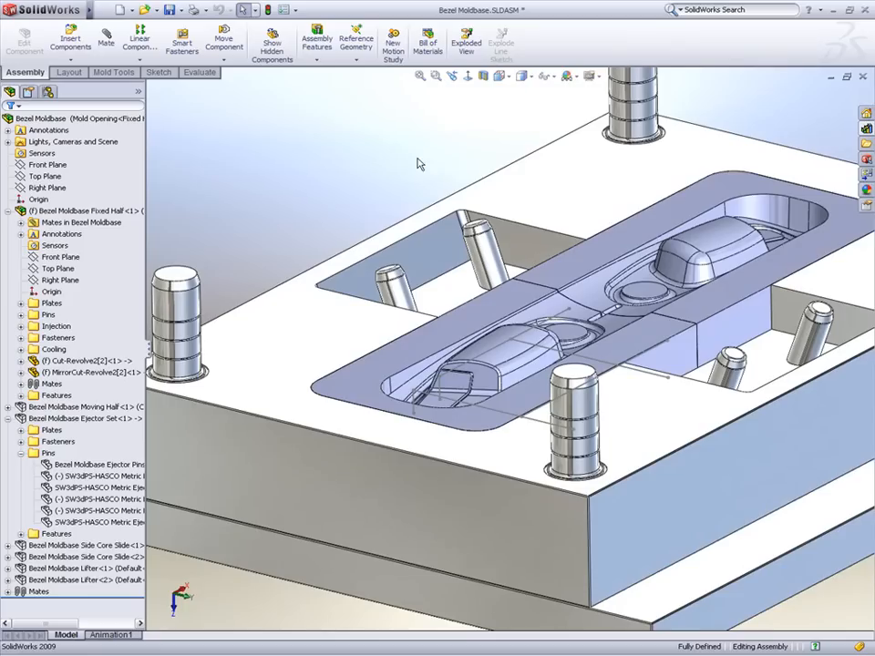
key("z")
middle_click_drag(426, 176, 510, 325)
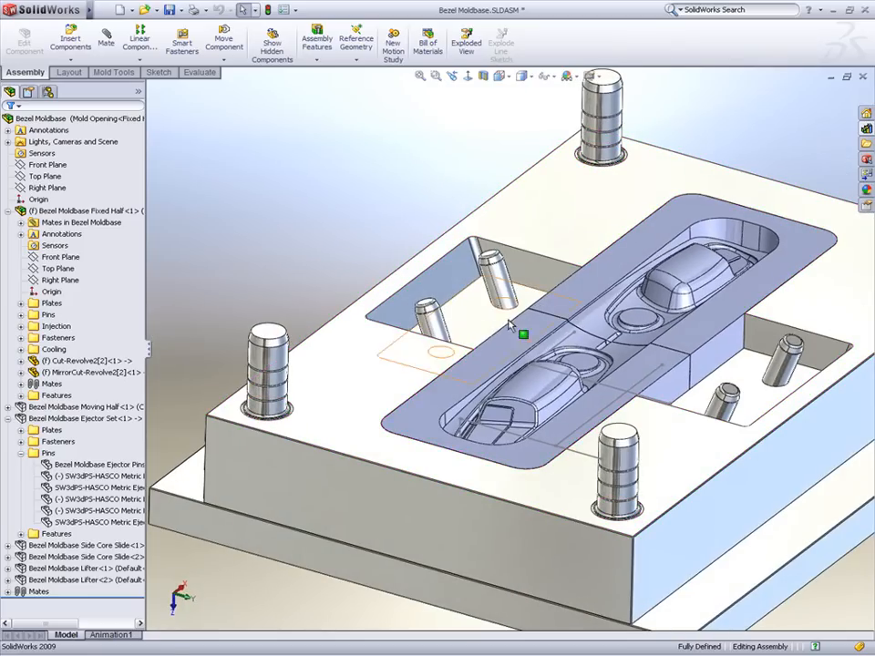
- Open the fixed-half insert Cut-Revolve2[2] in its own window
left_click(518, 337)
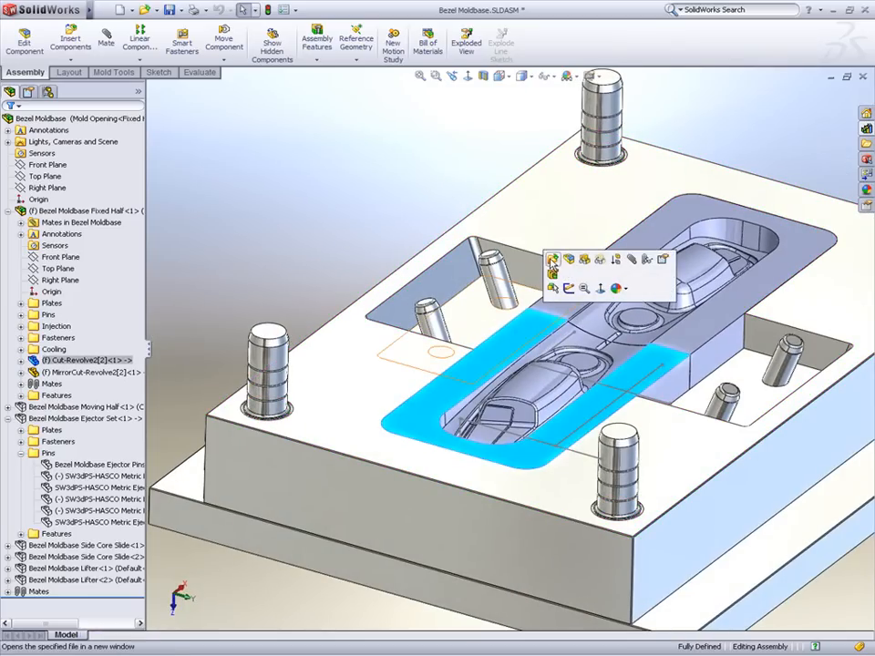
left_click(551, 261)
middle_click_drag(372, 341, 486, 353, "ctrl")
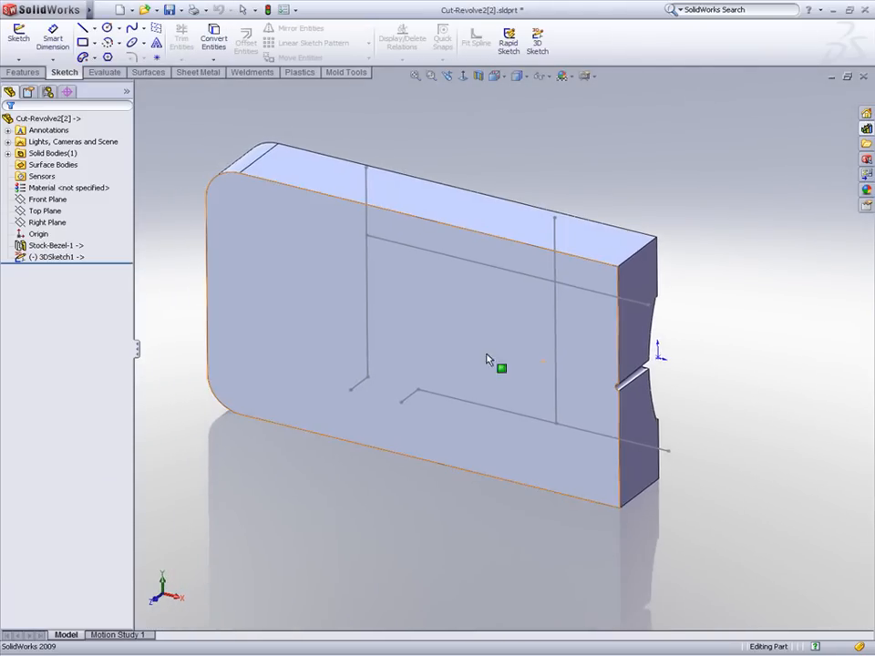
- Place the Waterline library feature on the insert's large flat face as Hole Only, ending at the first short line's inner endpoint, with the dialog pinned
left_click(865, 130)
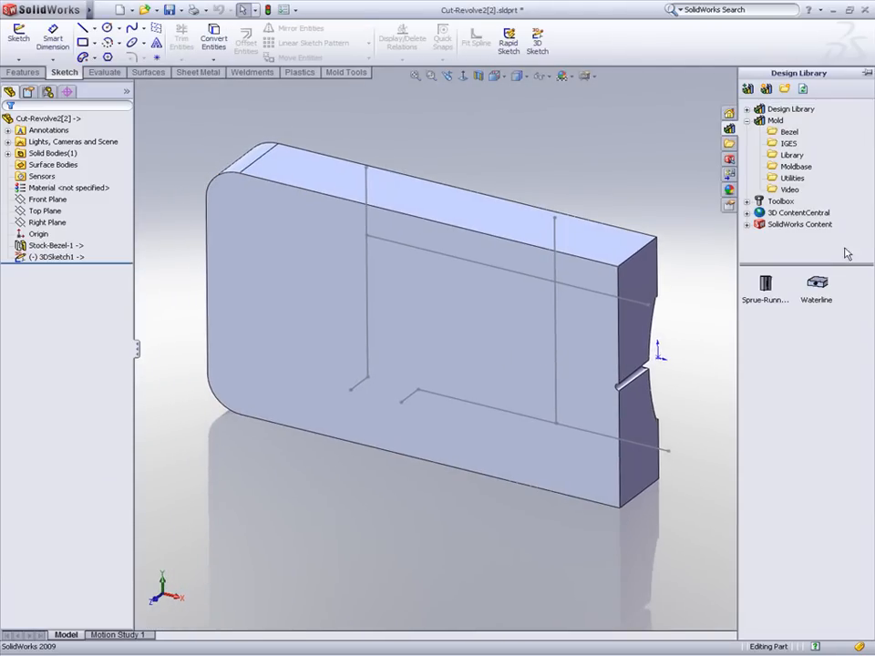
left_click_drag(824, 288, 350, 402)
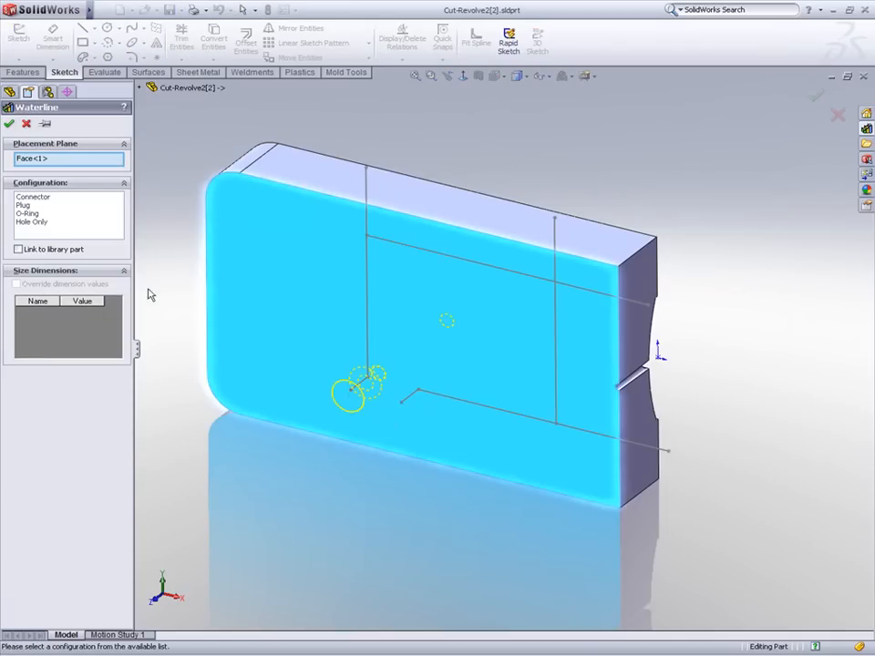
left_click(36, 222)
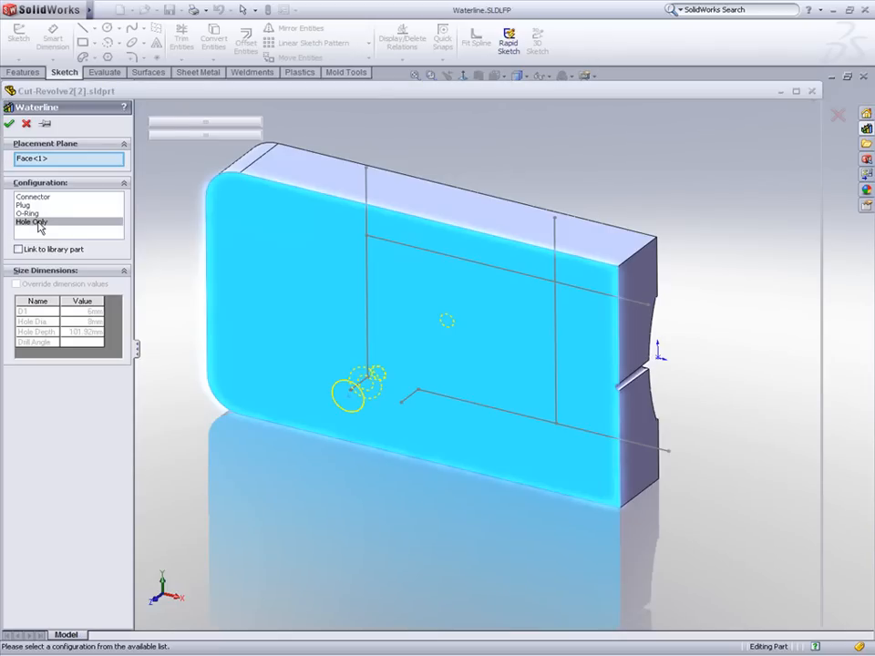
left_click(364, 381)
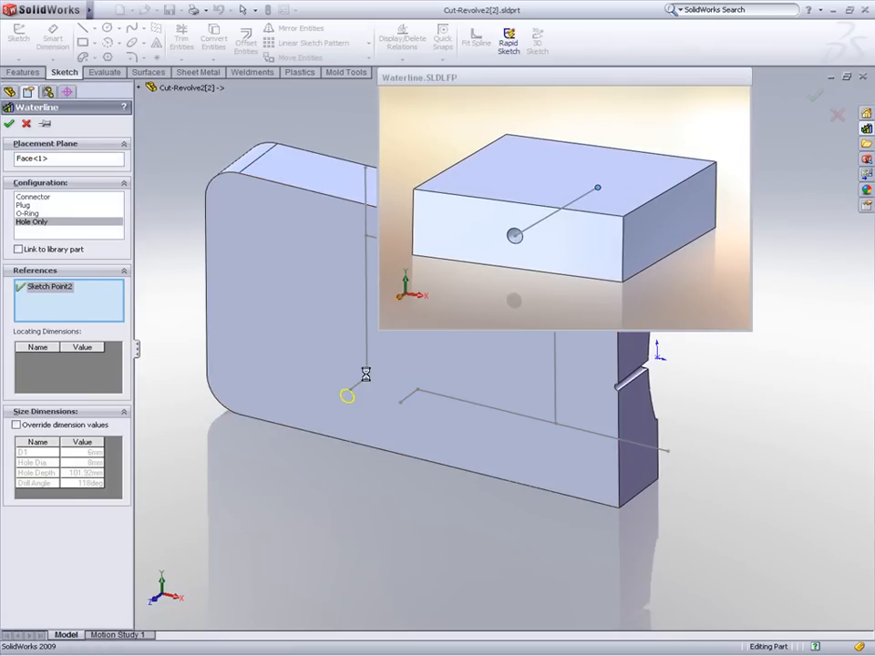
right_click(364, 469)
left_click(406, 527)
right_click(381, 494)
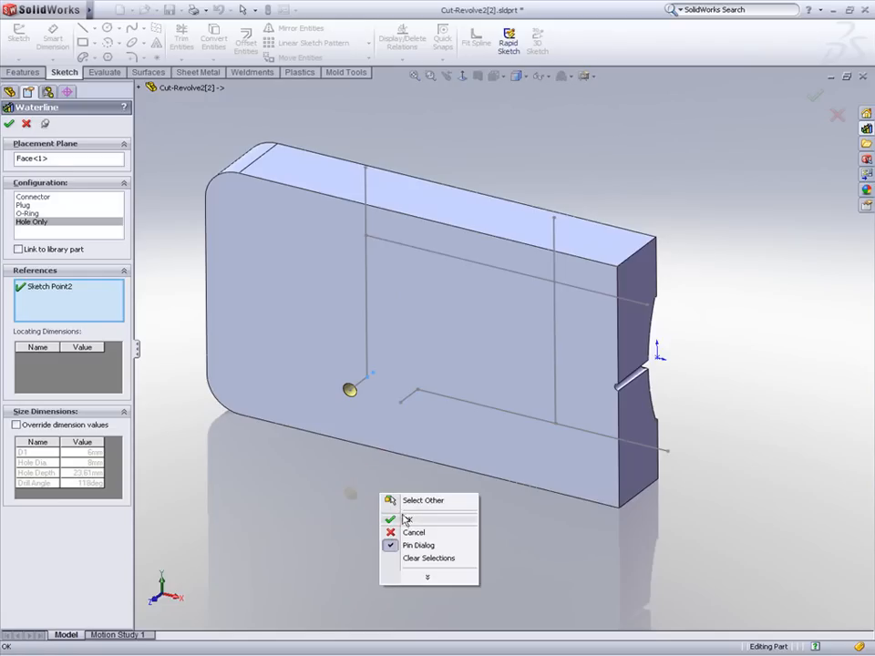
left_click(406, 559)
- Place a second Hole Only waterline on the insert's large flat face, ending at the second short line's inner endpoint
left_click(408, 415)
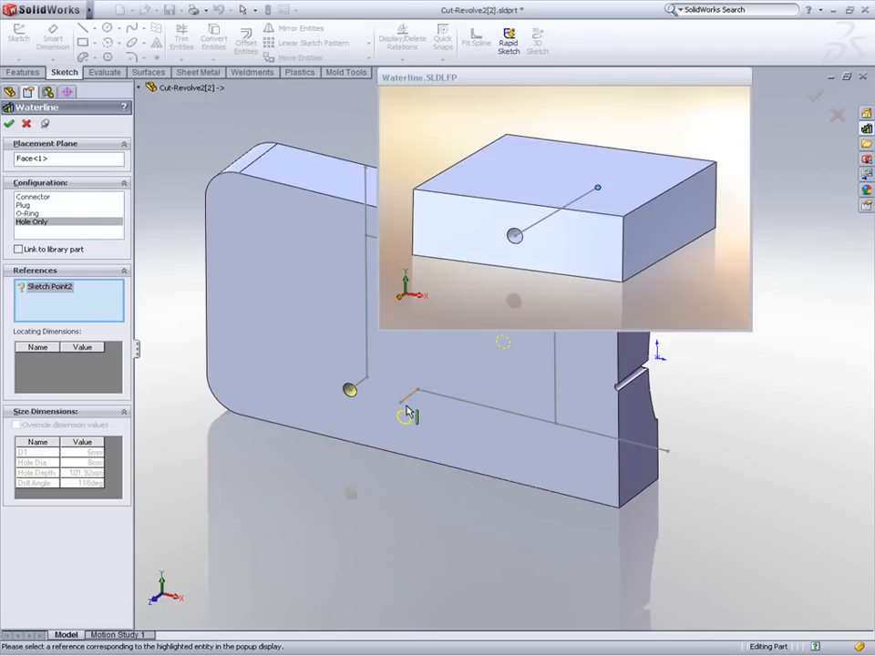
left_click(418, 390)
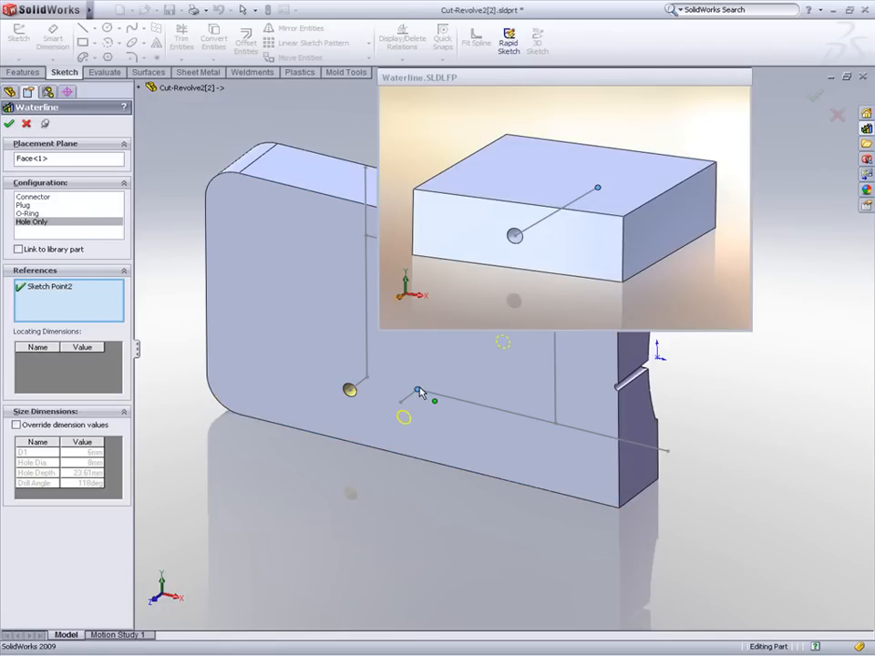
right_click(392, 459)
left_click(425, 492)
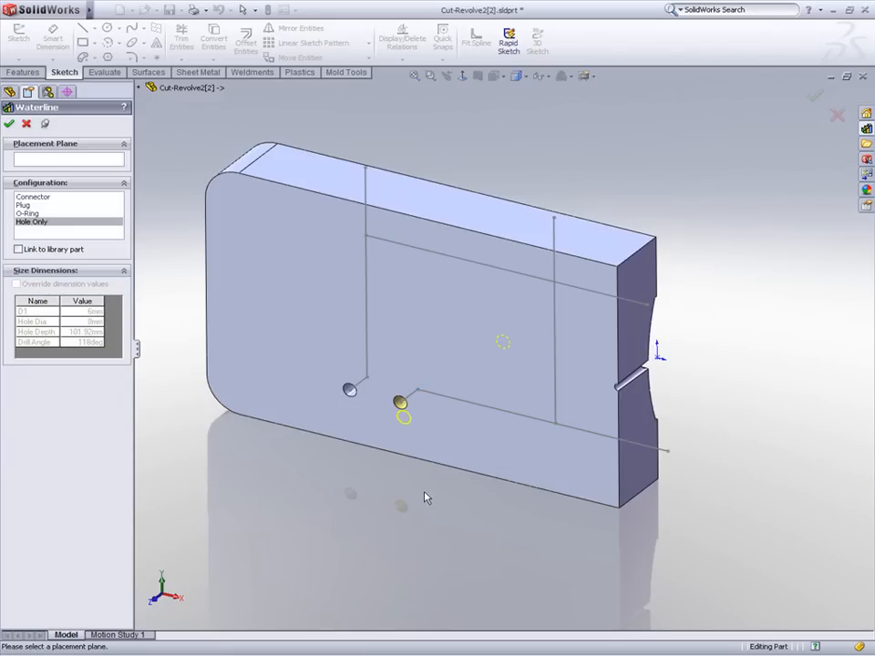
- Place a Plug waterline on the insert's long narrow upper face, ending at the lower endpoint of the first vertical sketch line
left_click(401, 200)
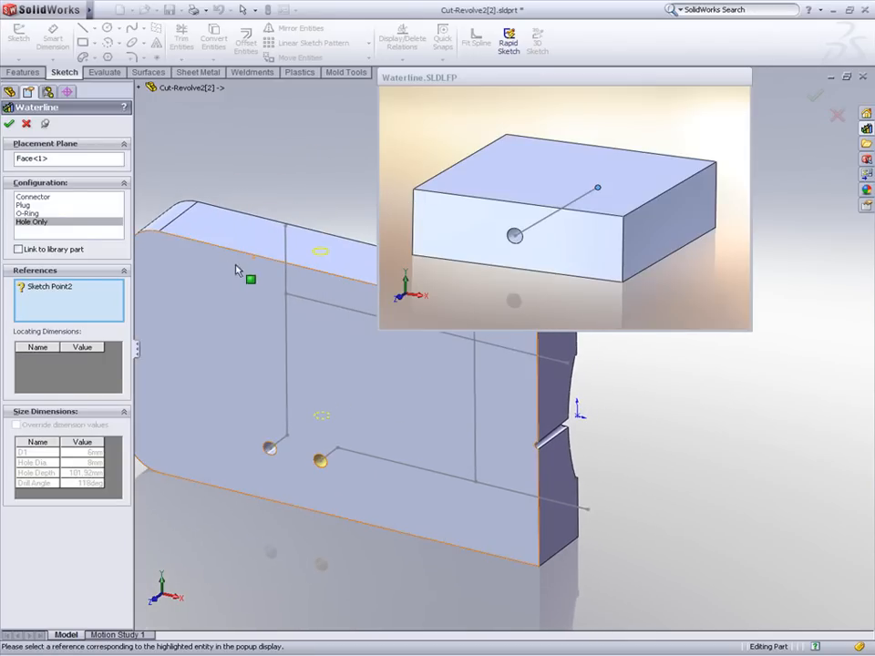
left_click(33, 213)
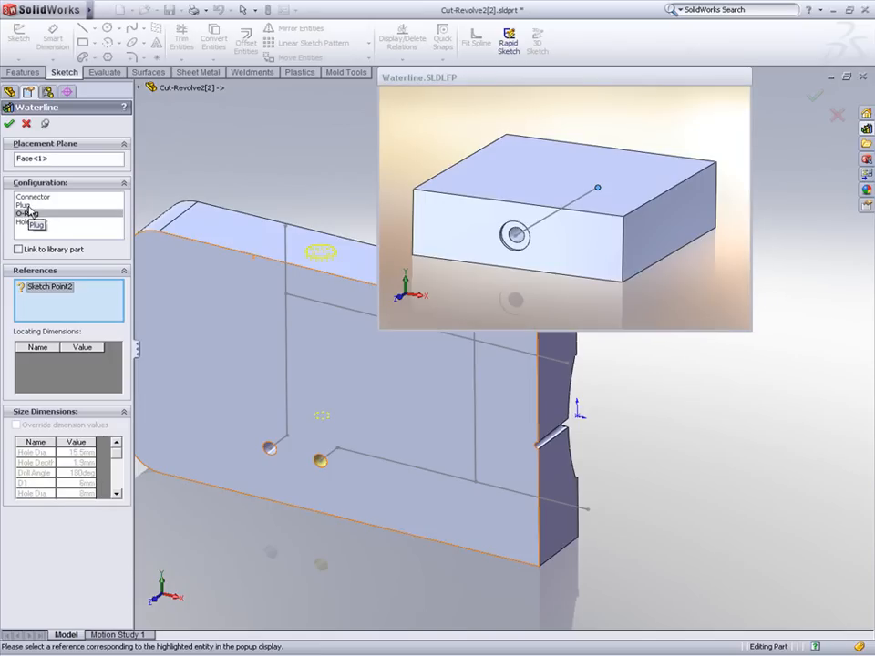
left_click(27, 206)
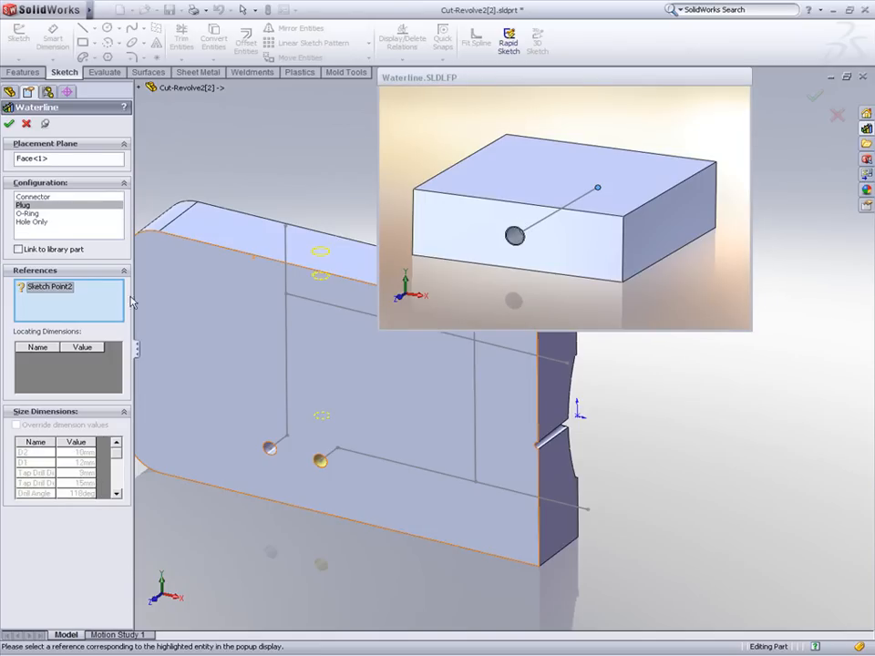
left_click(287, 436)
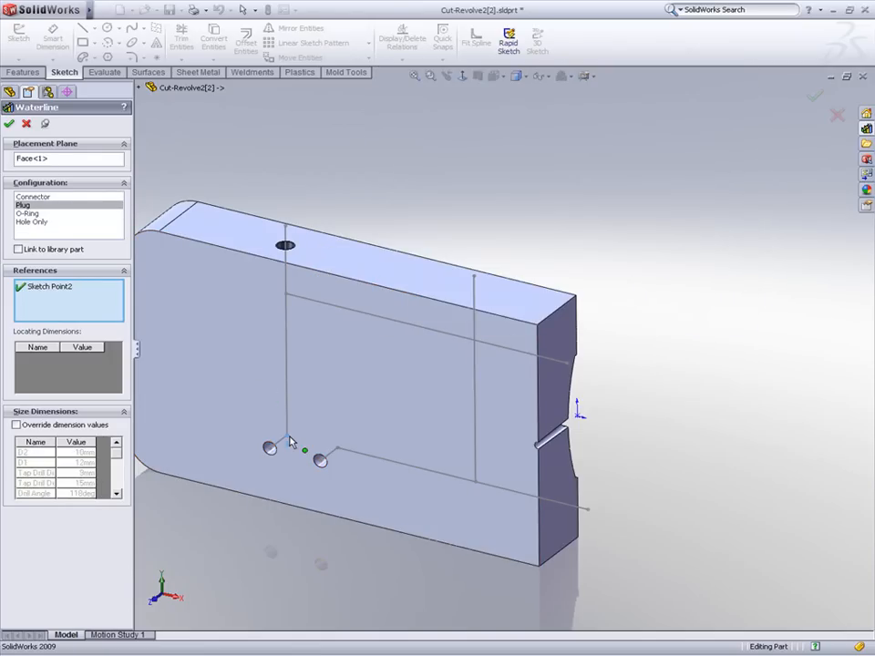
right_click(273, 518)
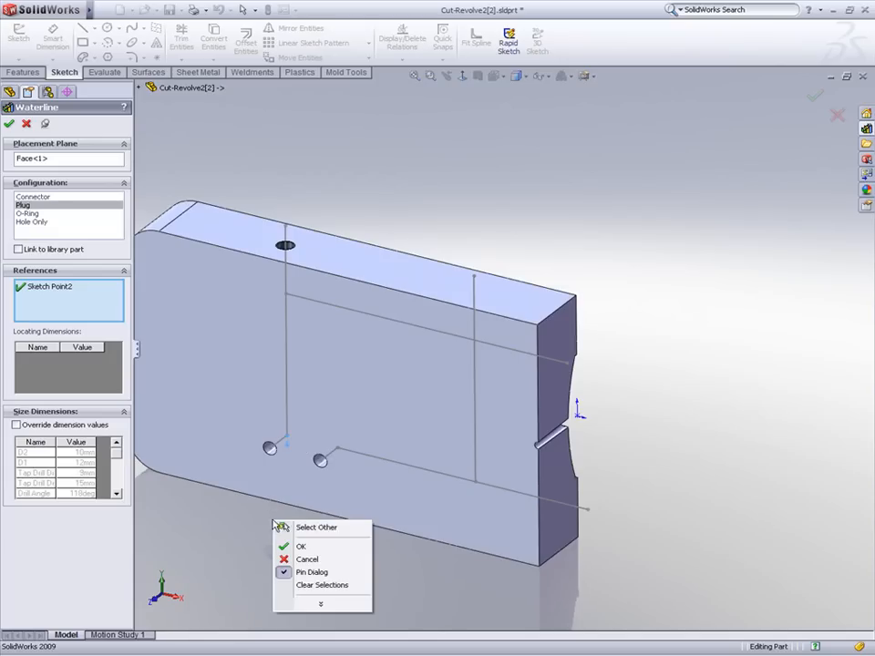
left_click(313, 549)
- Place another Plug waterline on the long narrow upper face, ending where the second vertical line meets the lower lengthwise line
left_click(473, 300)
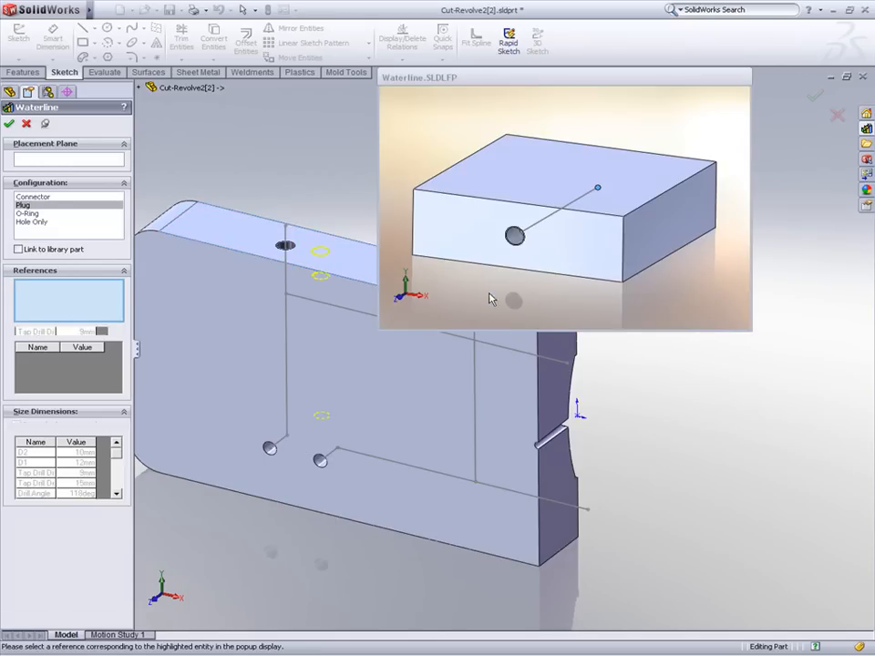
left_click(475, 482)
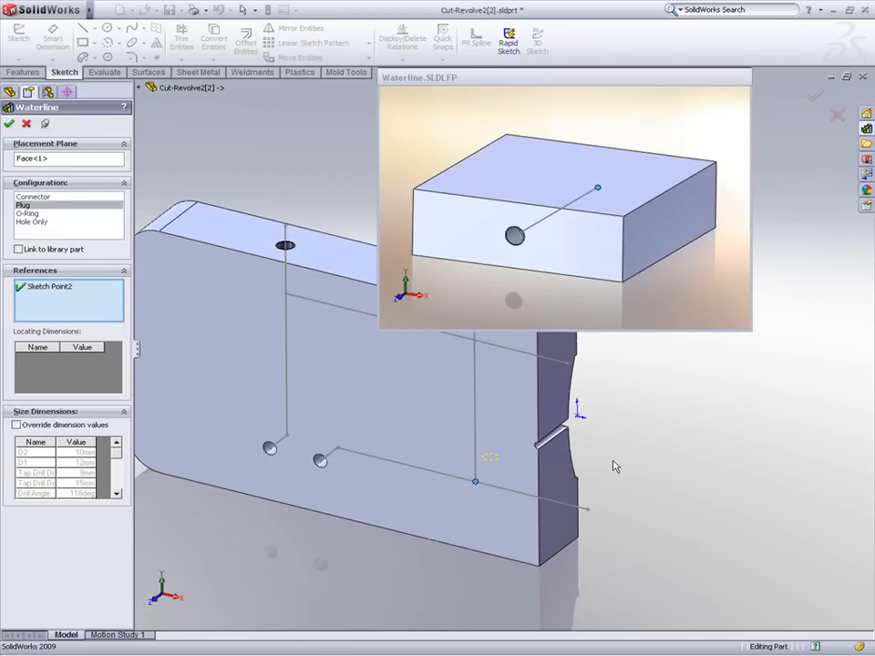
right_click(615, 467)
left_click(642, 482)
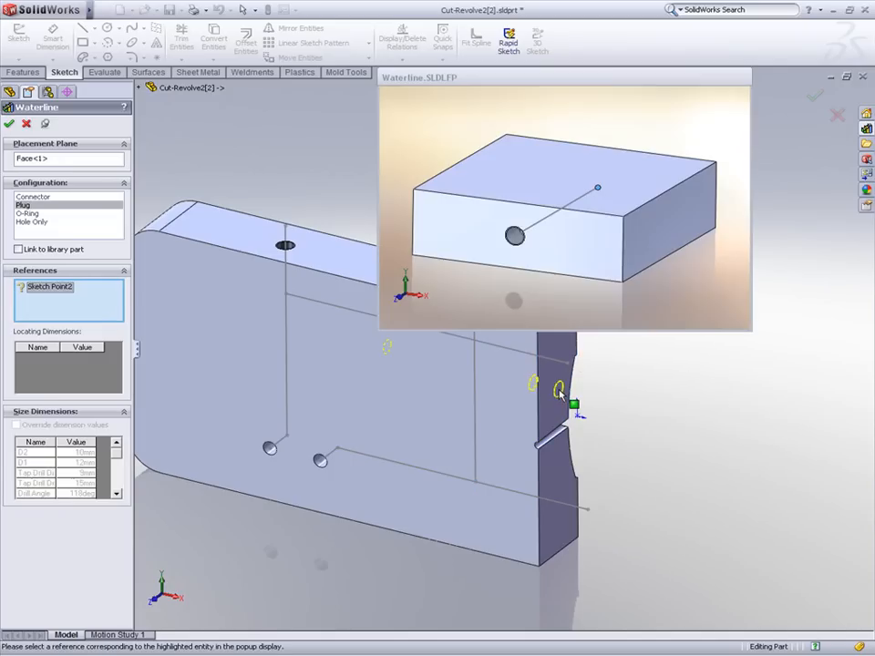
- Place Plug waterlines on the notched end's upper and lower faces, ending at the first vertical line's upper junction and the second short line's inner endpoint
left_click(287, 294)
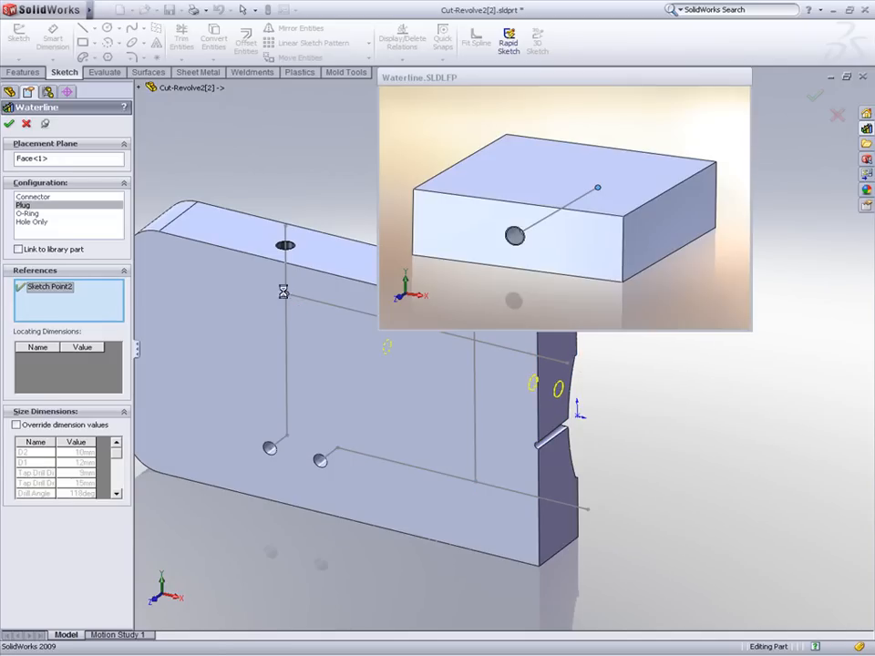
right_click(298, 201)
left_click(313, 224)
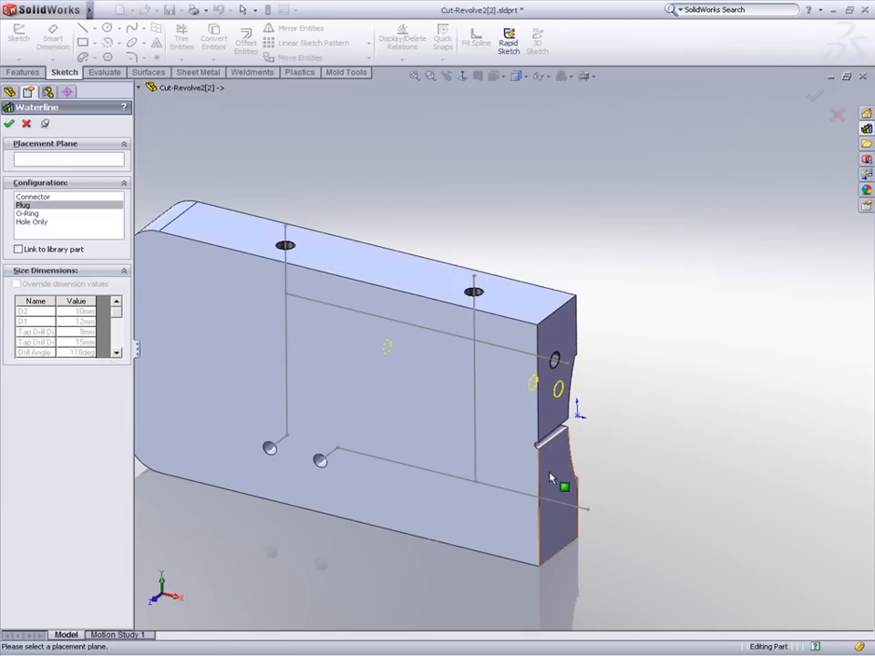
left_click(560, 490)
left_click(340, 455)
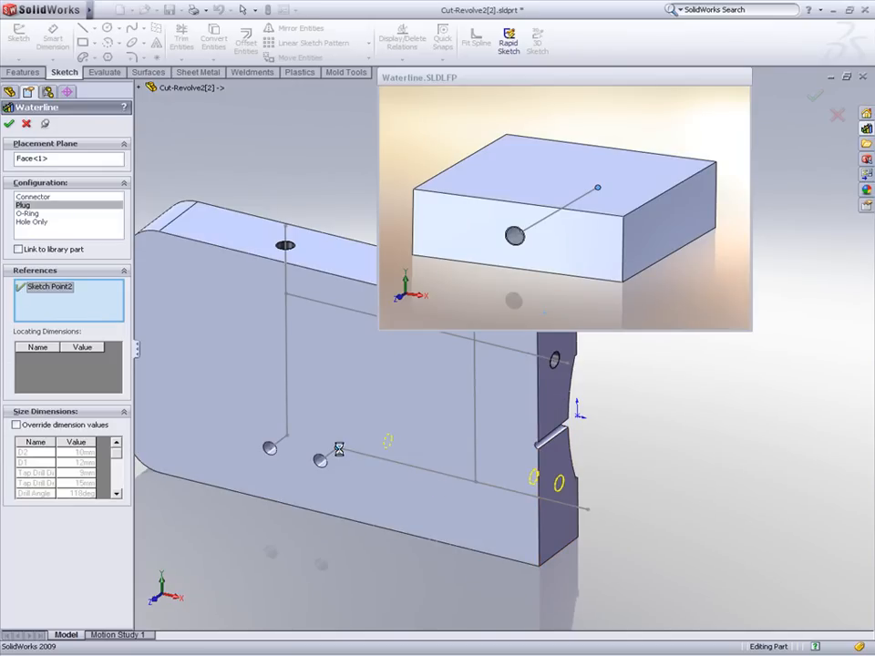
right_click(635, 434)
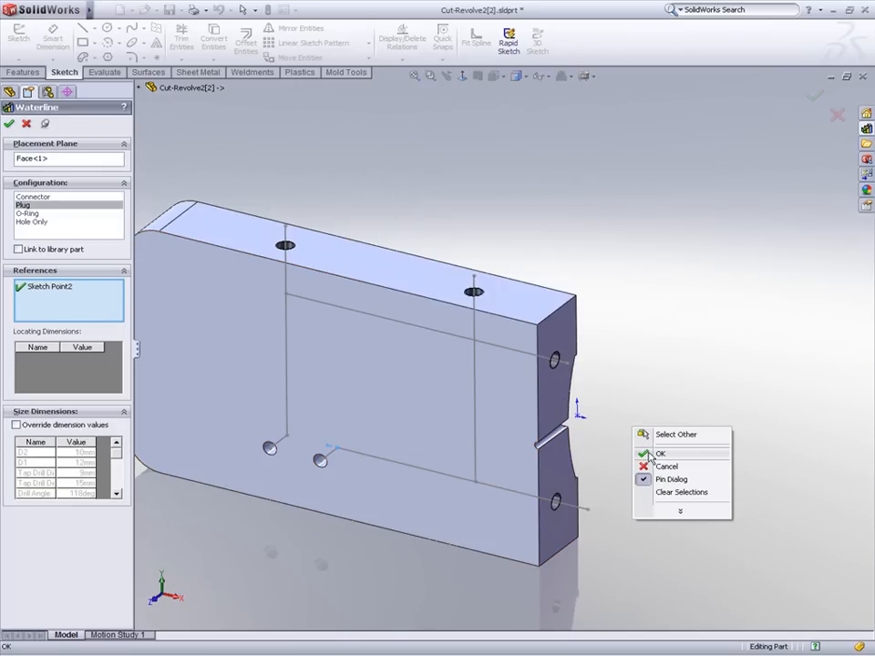
left_click(649, 454)
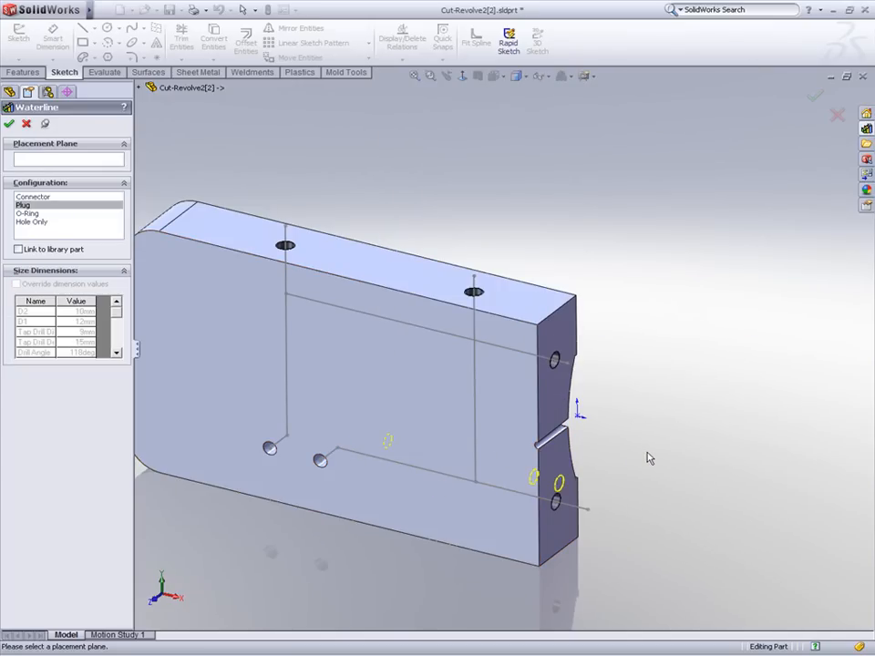
- Finish placing waterlines and hide the 3D sketch of the cooling layout
scroll(570, 515, "down", 6)
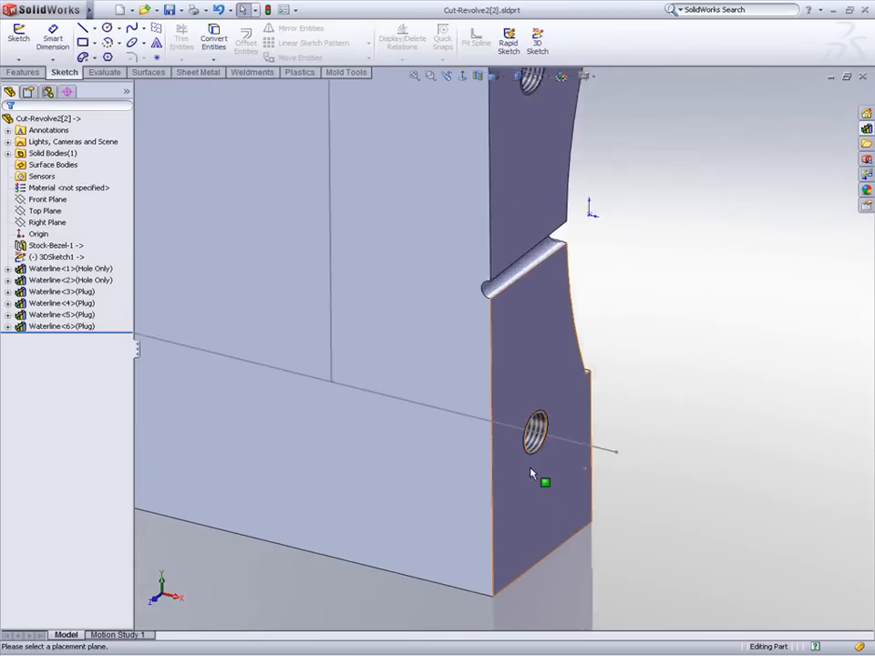
left_click(666, 426)
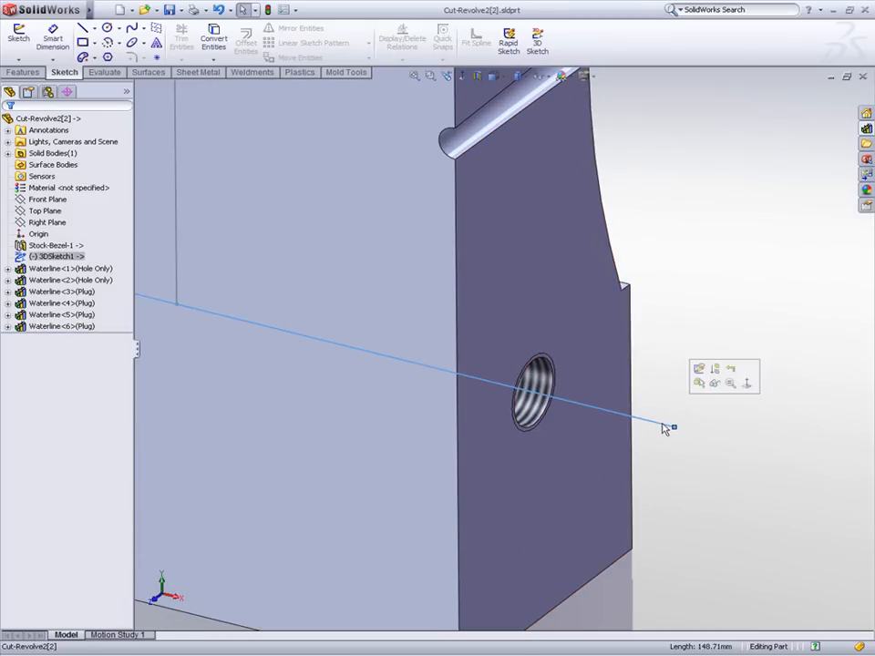
left_click(713, 383)
scroll(693, 410, "up", 6)
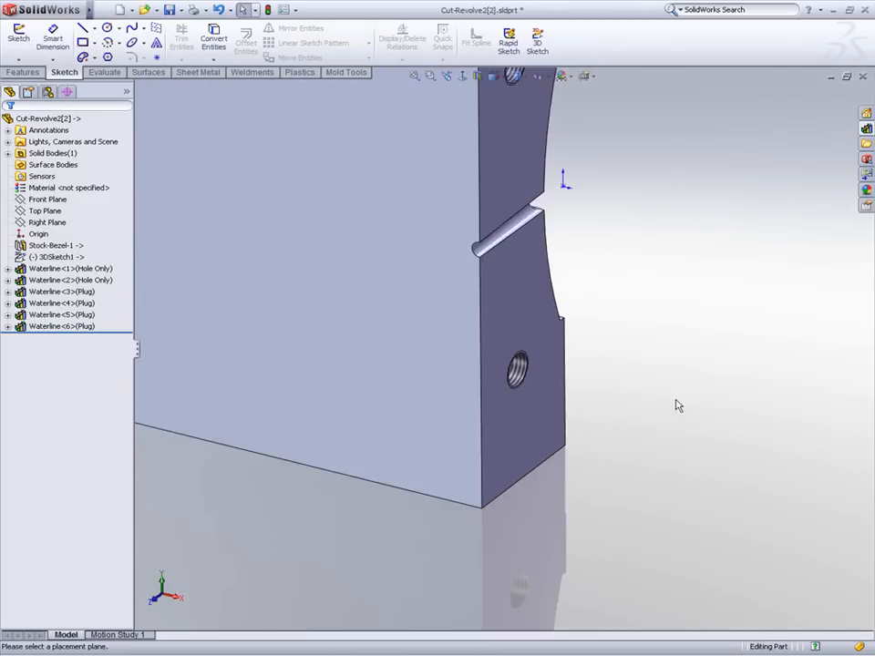
- Close the insert part's window without saving its changes and return to the mold base assembly
middle_click_drag(562, 237, 605, 323)
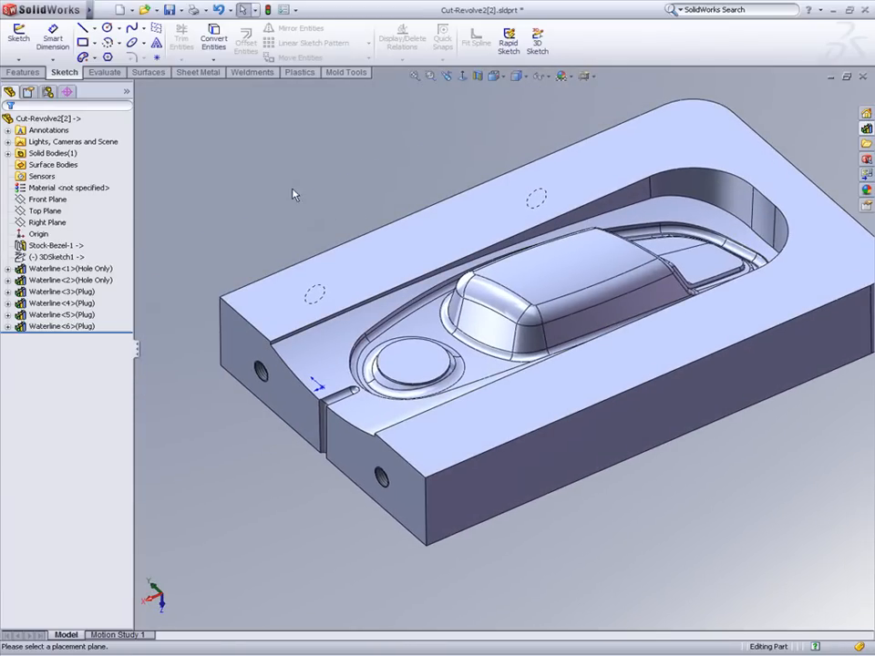
left_click(863, 76)
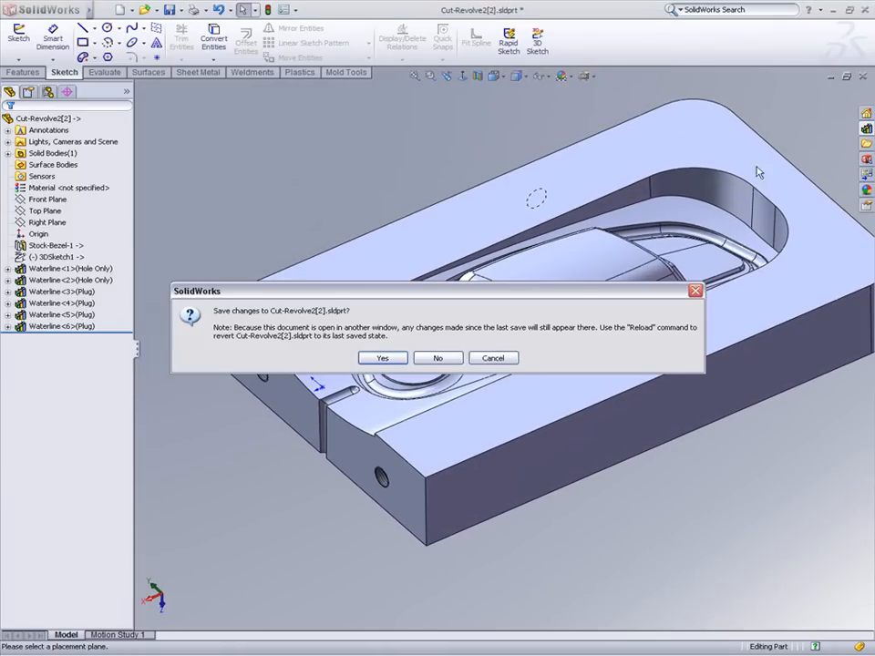
left_click(450, 358)
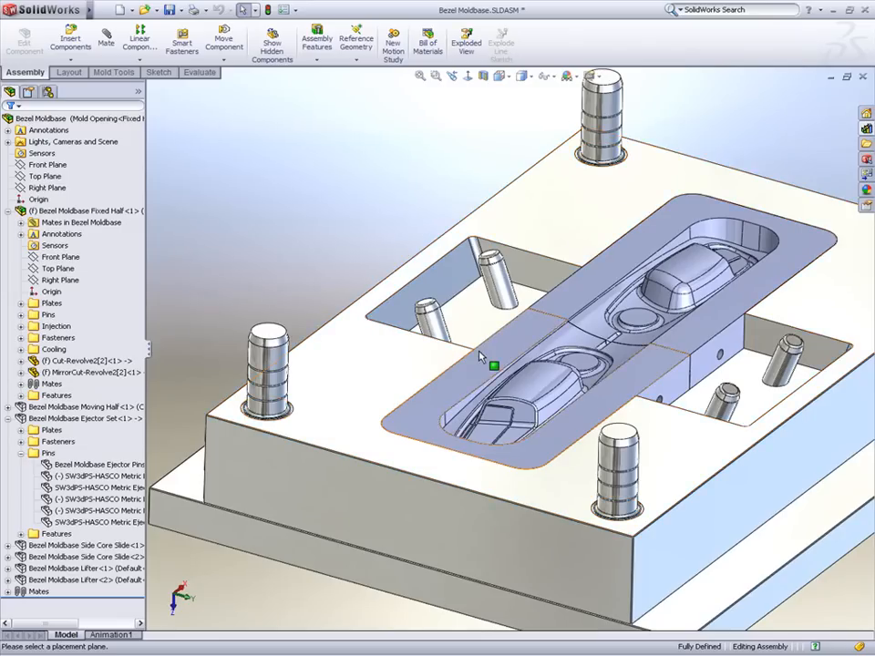
- Switch the mold base assembly to the Plates Transparent display state
middle_click_drag(494, 348, 213, 374)
scroll(348, 311, "up", 5)
scroll(545, 373, "down", 5)
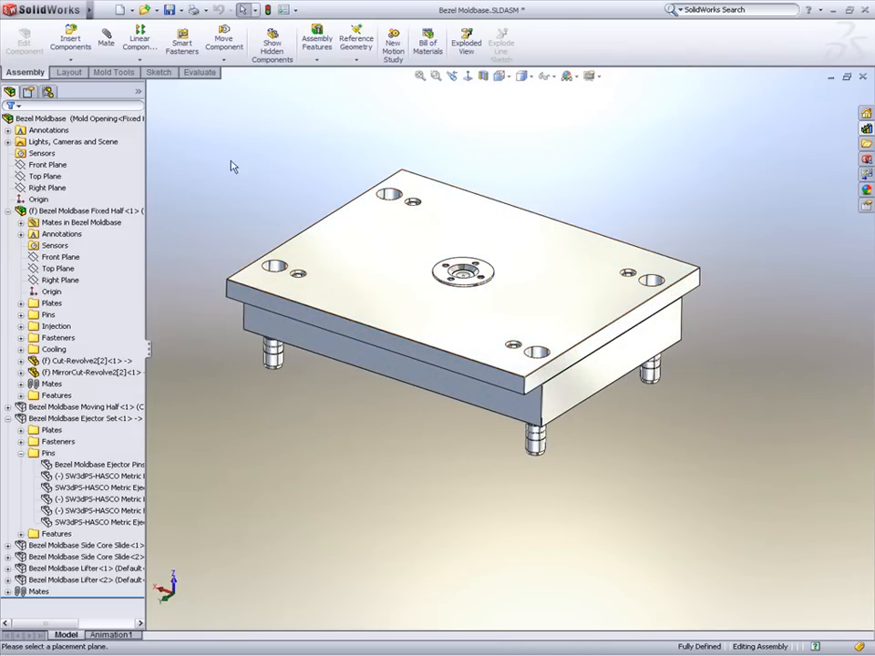
right_click(138, 90)
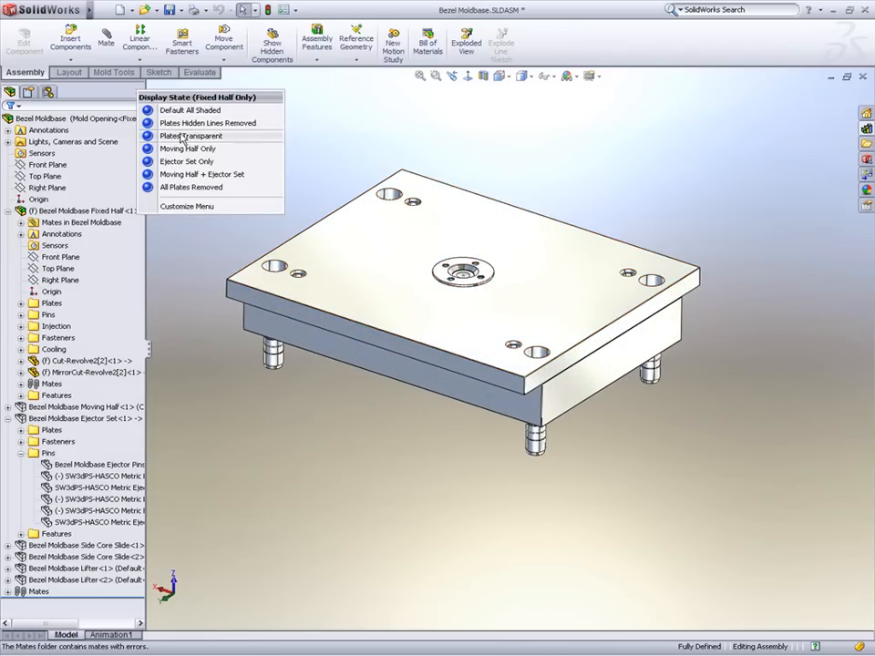
left_click(182, 135)
left_click(193, 137)
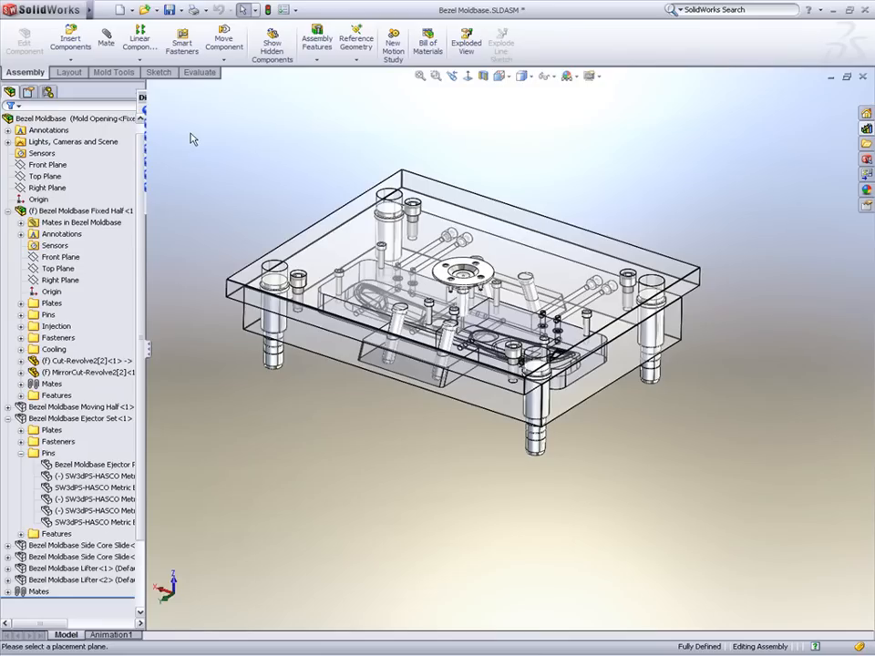
mouse_move(285, 188)
right_mouse_down()
mouse_move(206, 151)
mouse_move(278, 205)
right_mouse_up()
middle_click_drag(278, 205, 287, 208)
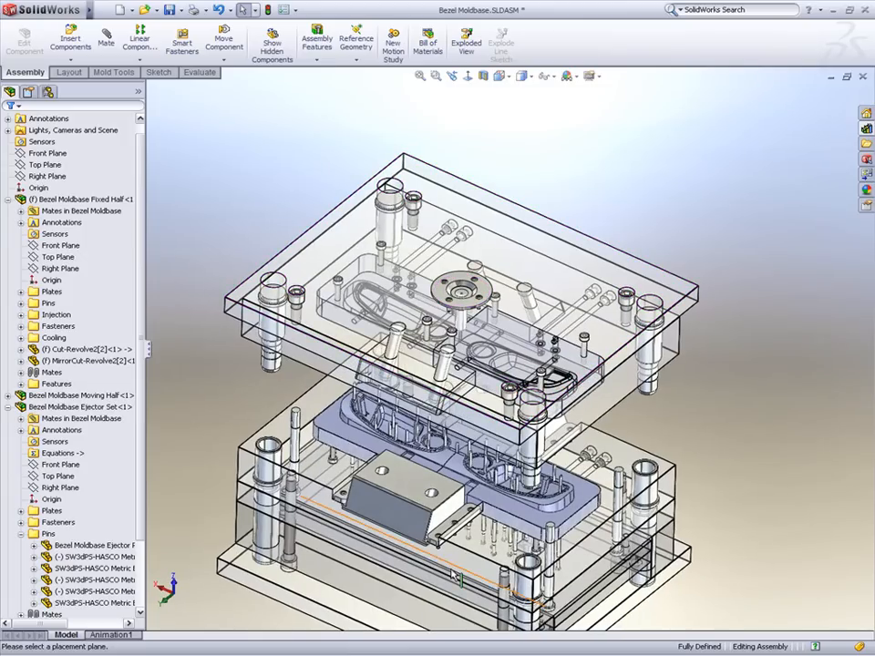
scroll(455, 576, "up", 2)
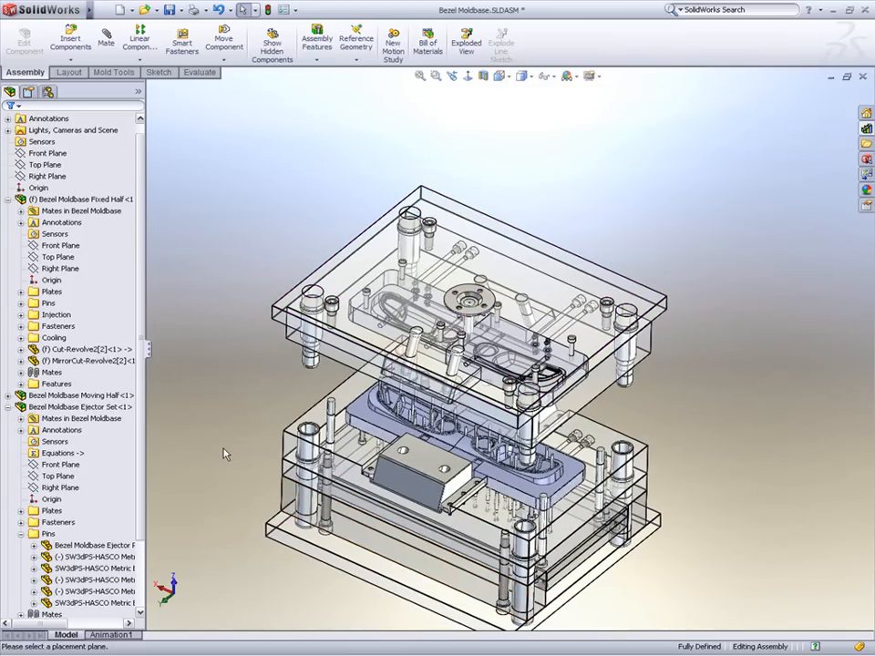
- Switch to the Bezel Moldbase drawing sheet and examine the inserts and cooling lines in the plan view
key("ctrl+Tab")
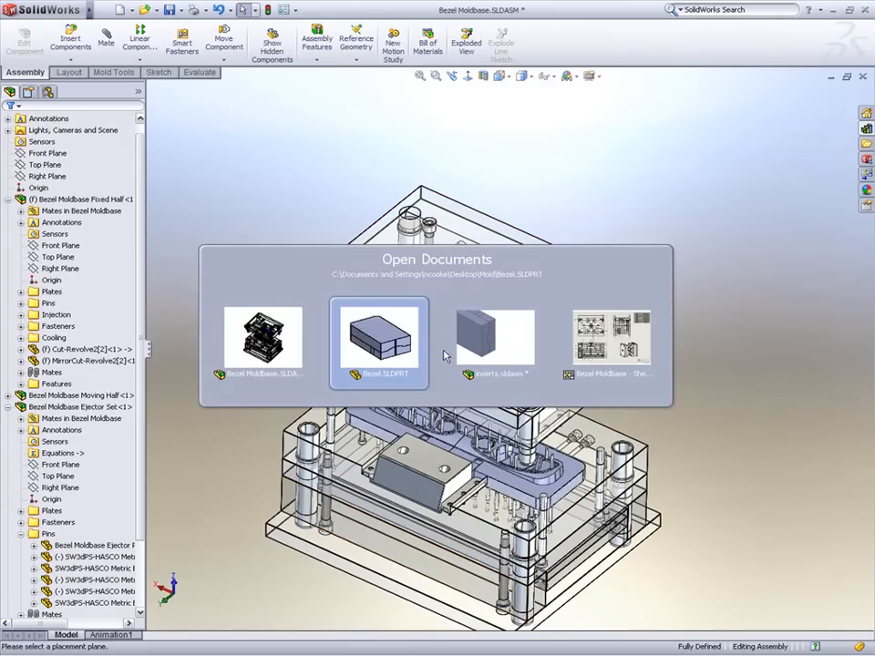
left_click(609, 348)
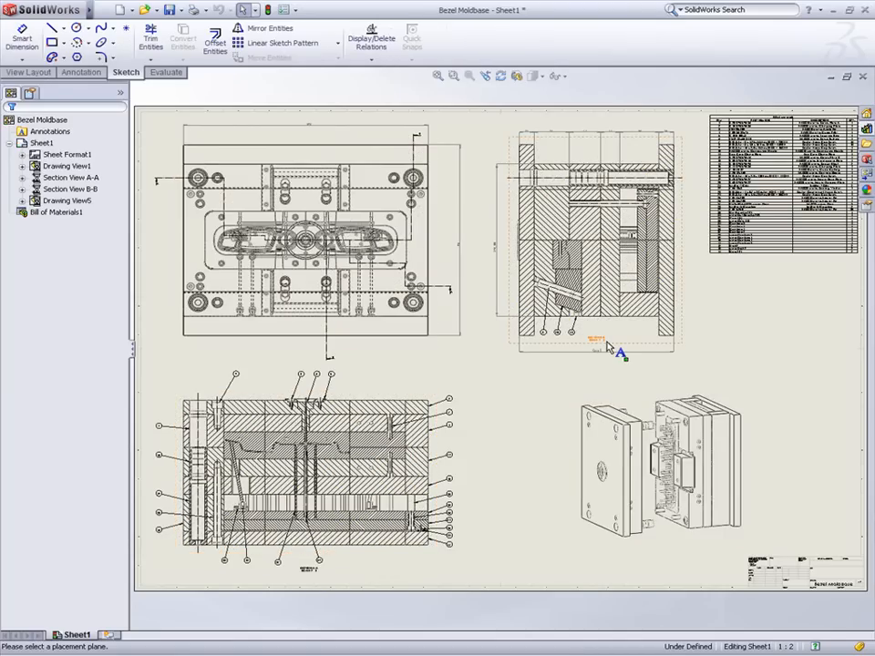
scroll(360, 305, "down", 5)
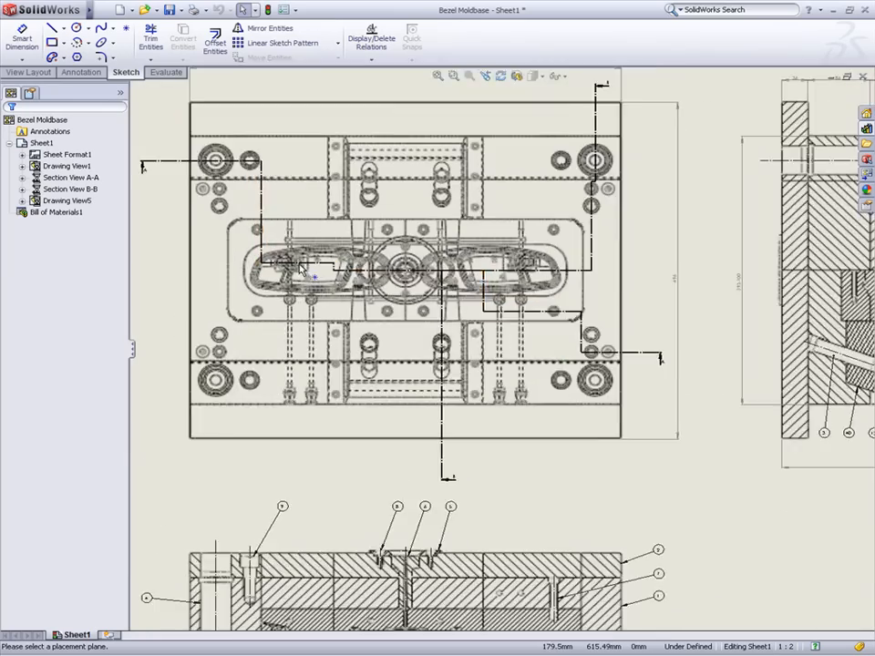
scroll(352, 297, "down", 3)
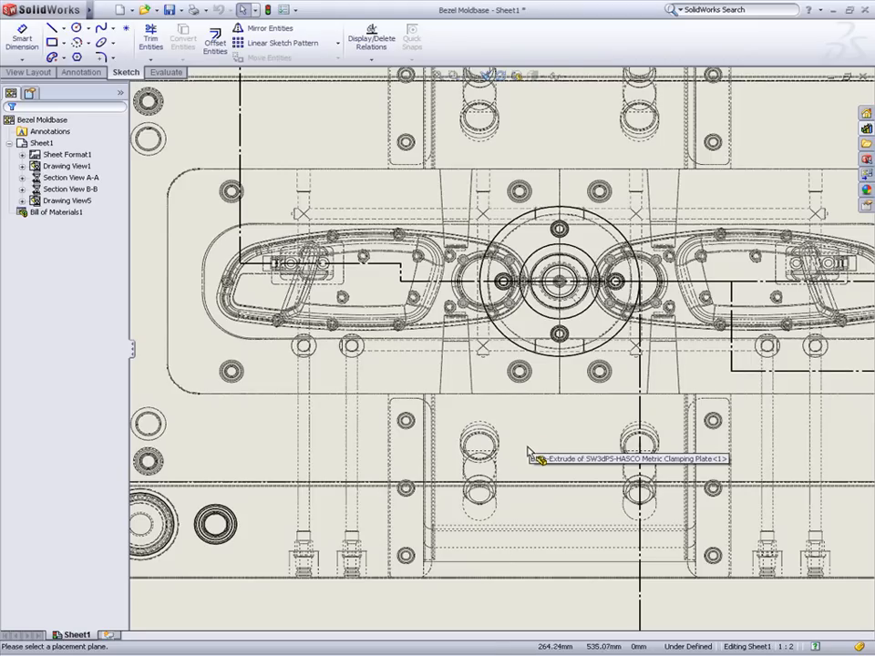
- Examine Section A-A, Section B-B and the bill of materials on the drawing sheet
scroll(534, 492, "up", 2)
mouse_move(564, 523)
middle_mouse_down()
mouse_move(430, 153)
mouse_move(431, 125)
middle_mouse_up()
mouse_move(453, 350)
middle_mouse_down()
mouse_move(493, 208)
mouse_move(578, 54)
mouse_move(562, 39)
middle_mouse_up()
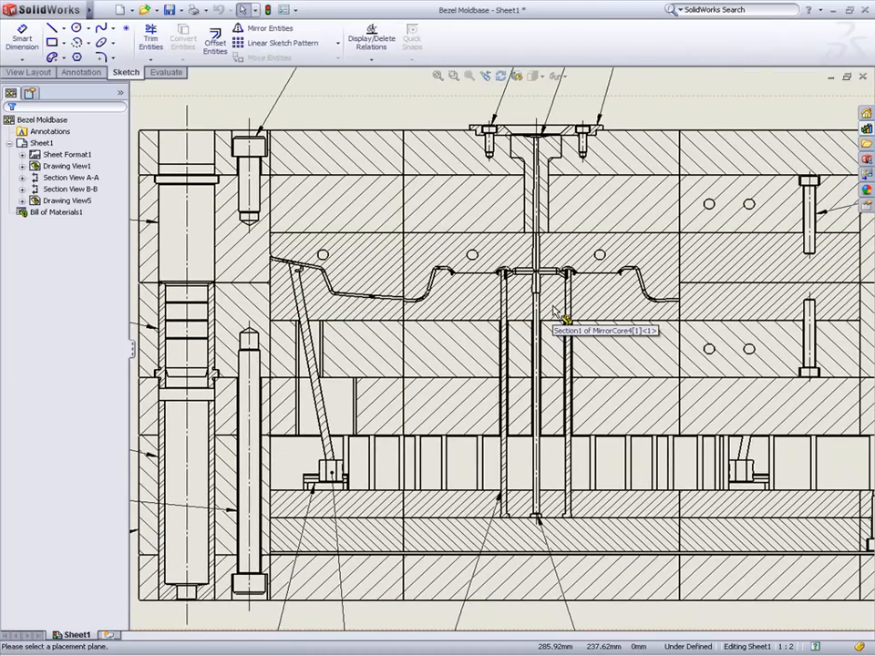
scroll(554, 310, "up", 4)
middle_click_drag(662, 181, 349, 340)
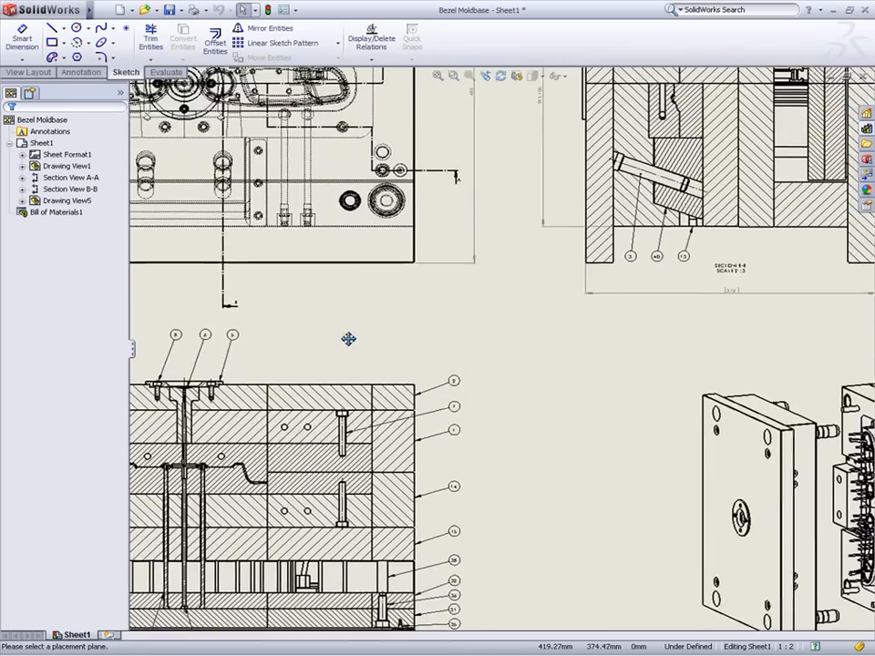
middle_click_drag(584, 280, 405, 394)
scroll(448, 288, "down", 4)
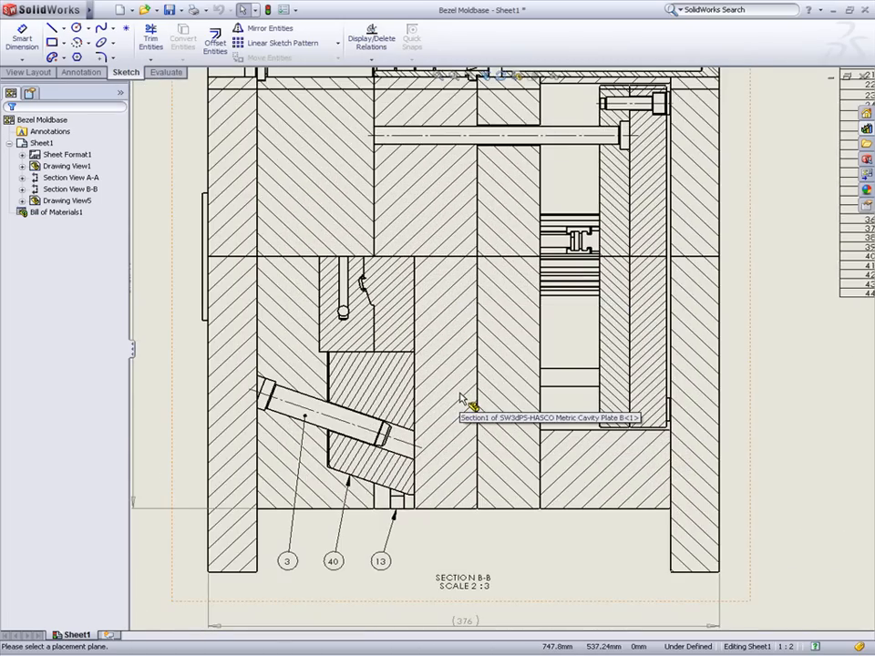
scroll(461, 398, "up", 4)
middle_click_drag(703, 267, 456, 361)
scroll(513, 345, "down", 3)
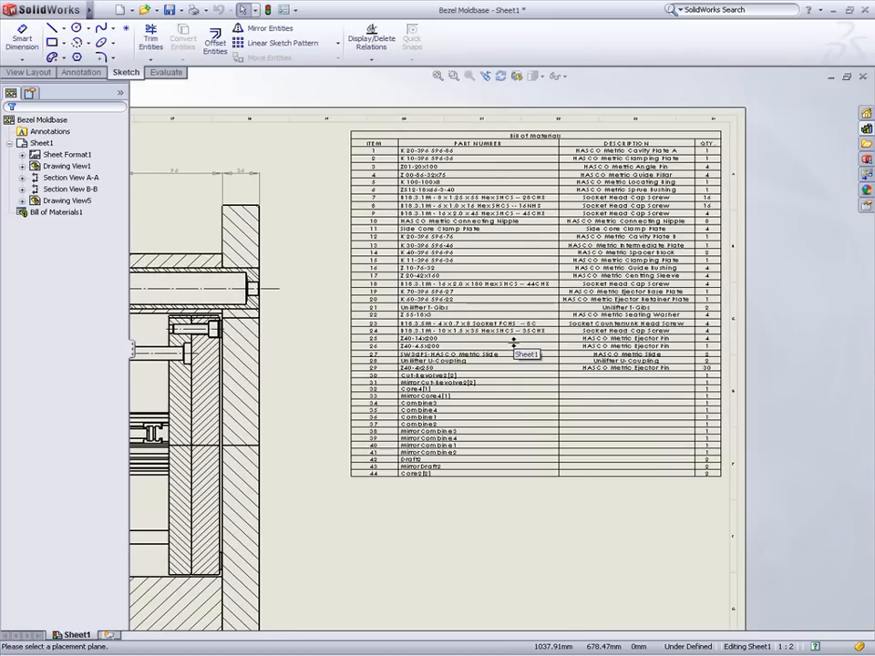
- Set up a Compare Geometry check with Door Handle Bezel (Rev A) as reference document and Door Handle Bezel (Rev B) as modified document
key("f")
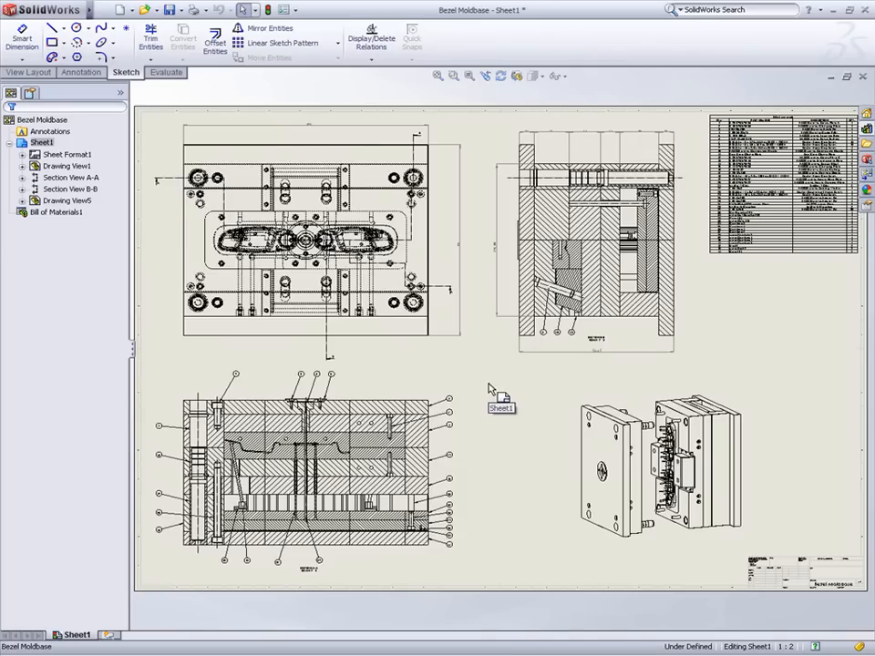
mouse_move(89, 10)
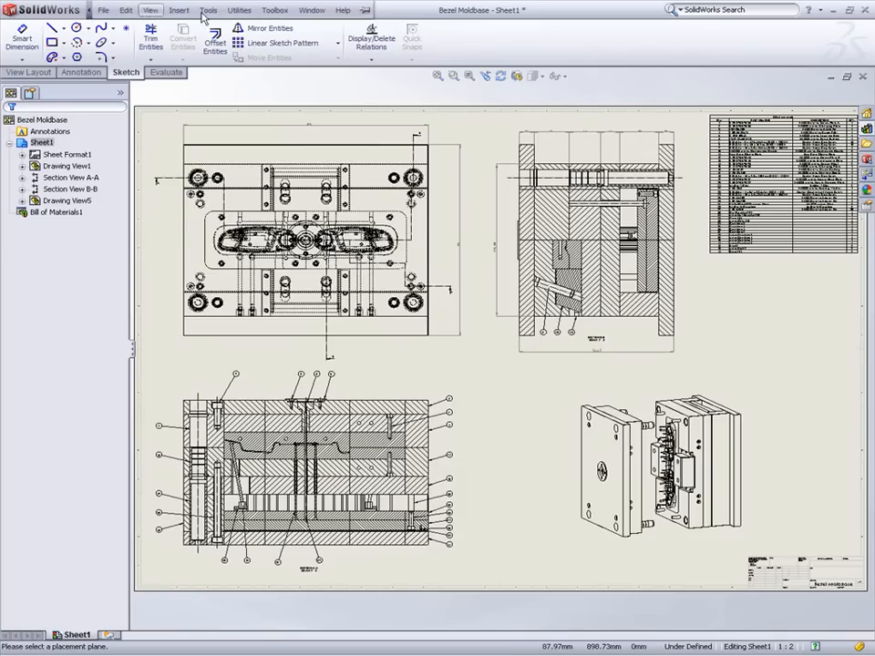
left_click(239, 10)
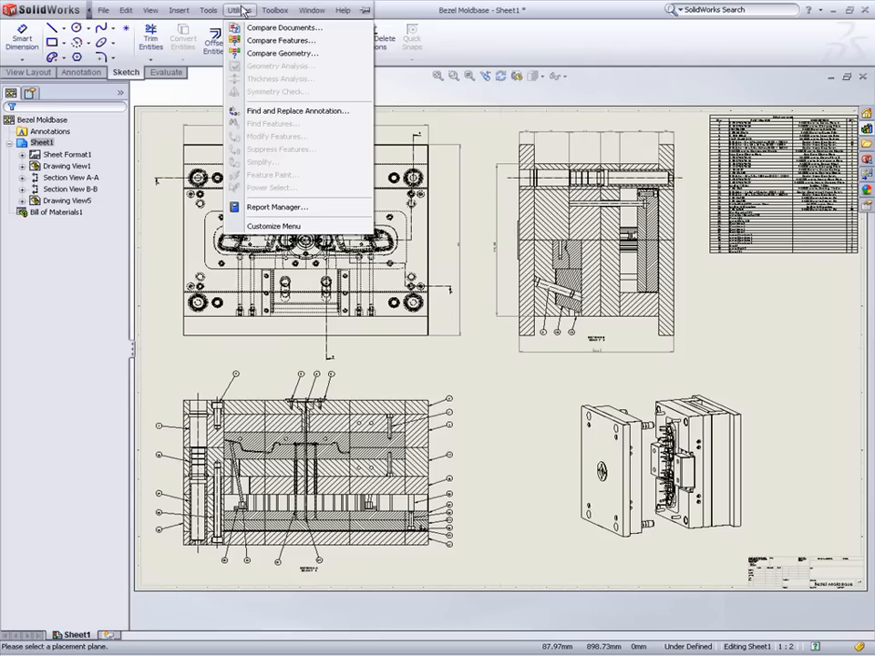
left_click(264, 53)
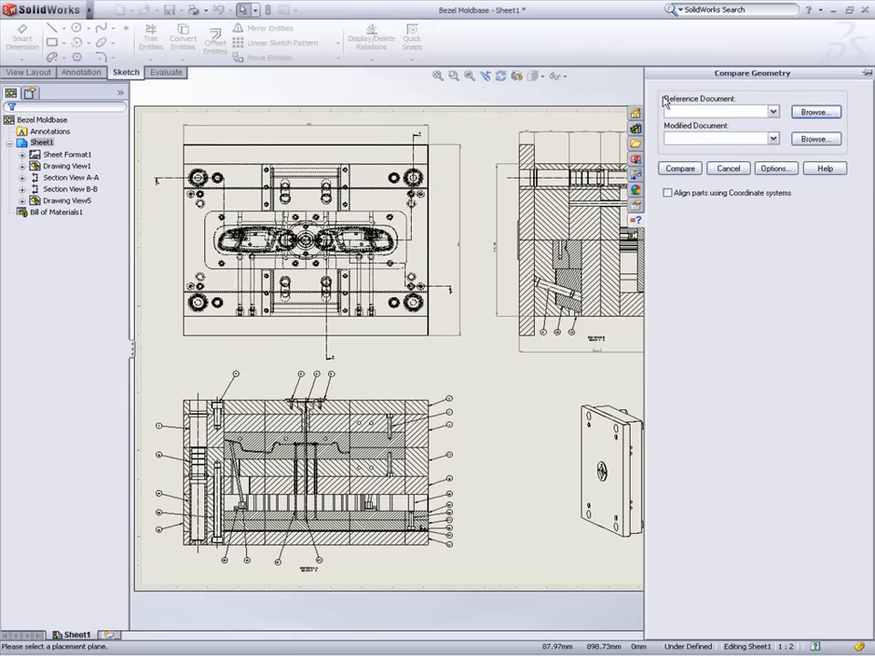
left_click(814, 112)
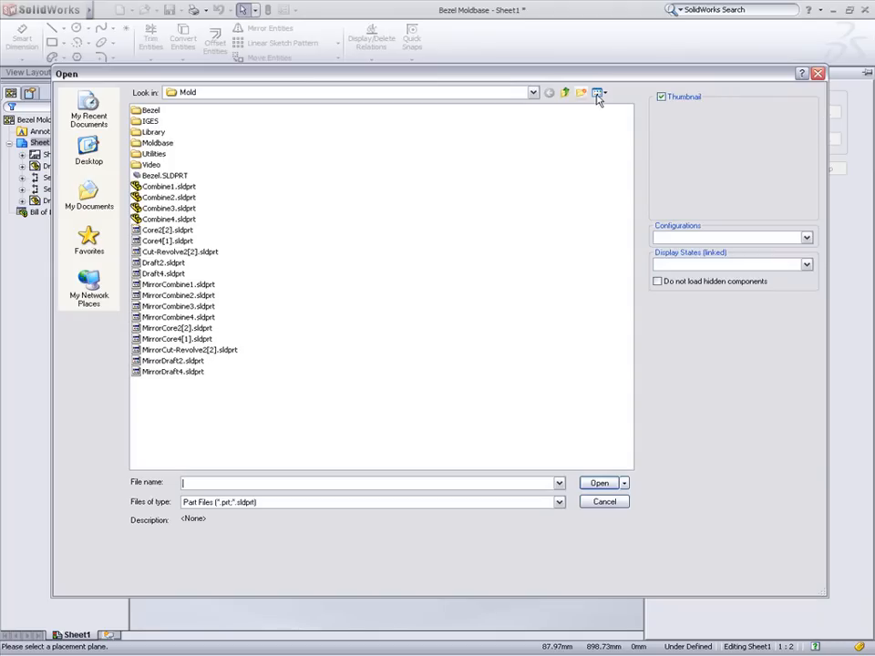
double_click(154, 154)
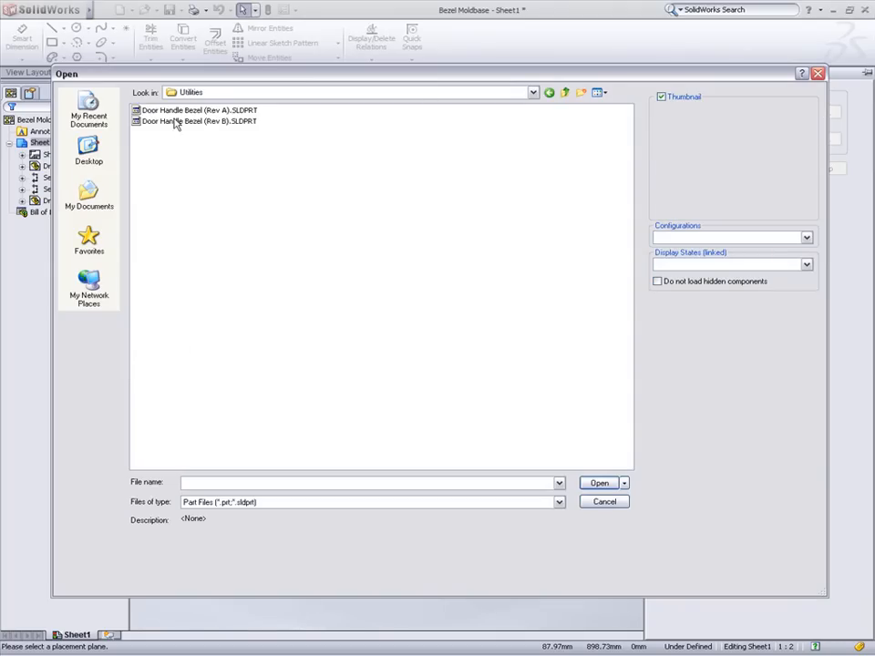
double_click(180, 113)
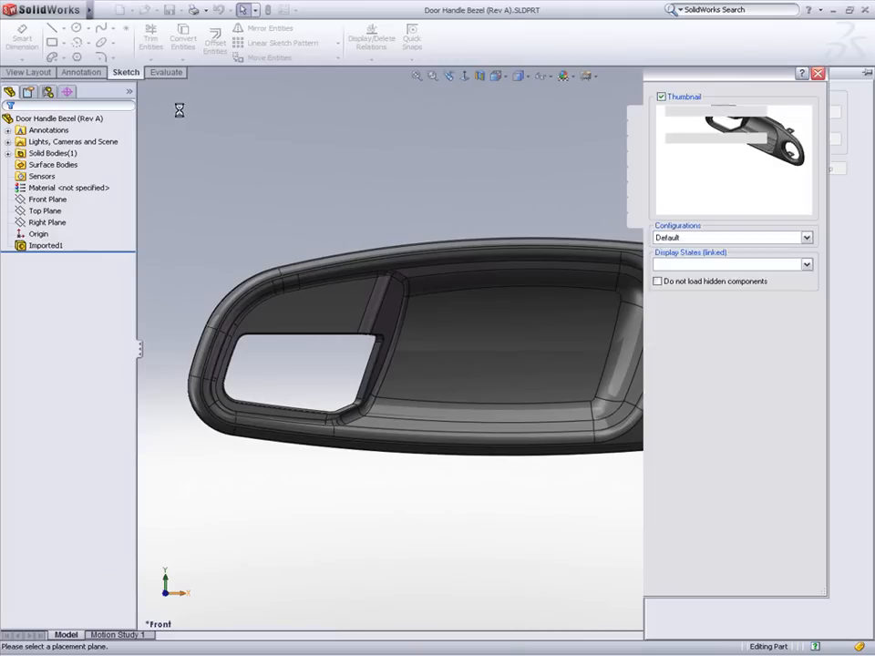
left_click(807, 137)
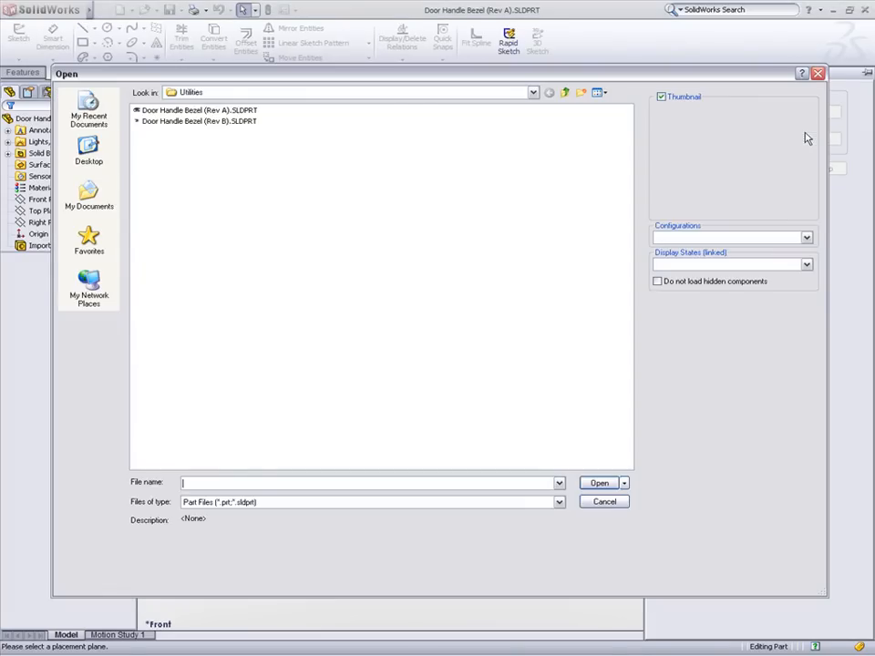
double_click(242, 122)
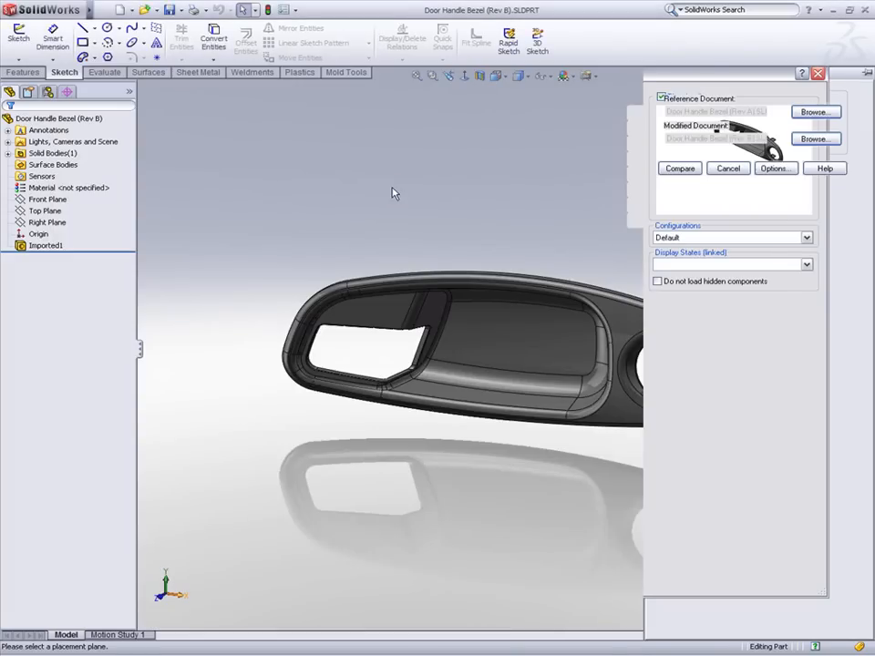
- Keep only the face comparison enabled in the Compare Geometry options and run the comparison of the two bezel revisions
left_click(772, 169)
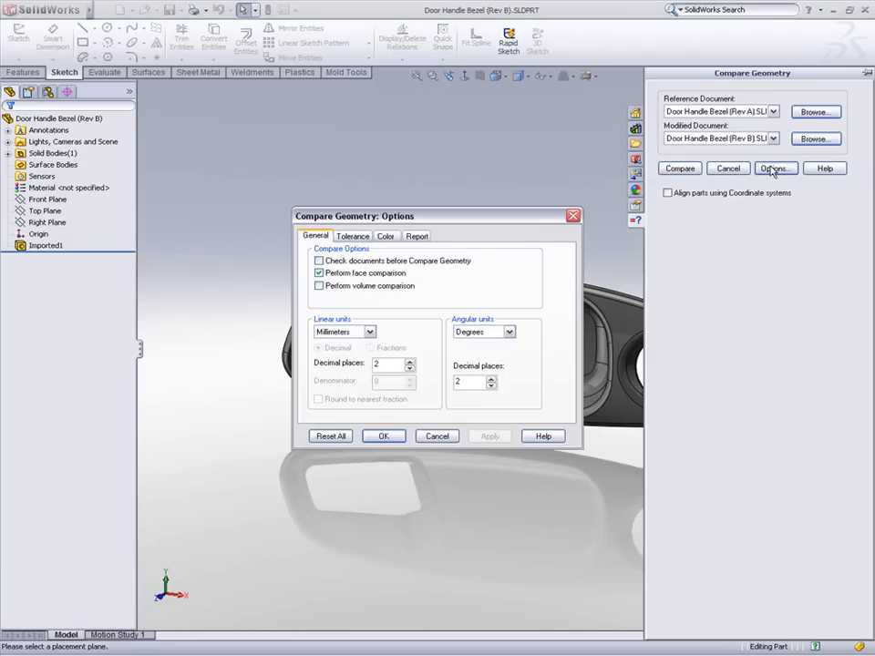
left_click(384, 438)
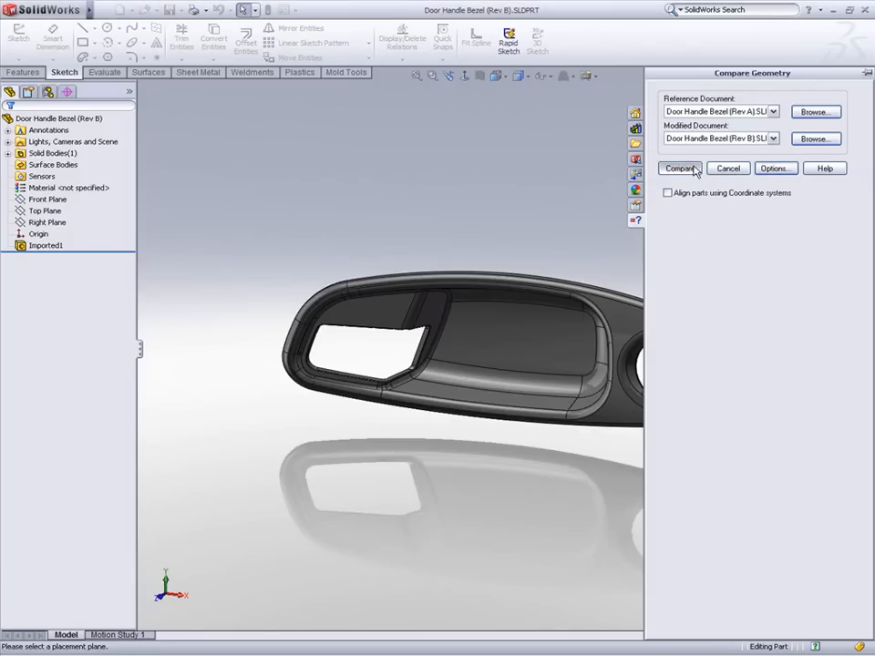
left_click(680, 169)
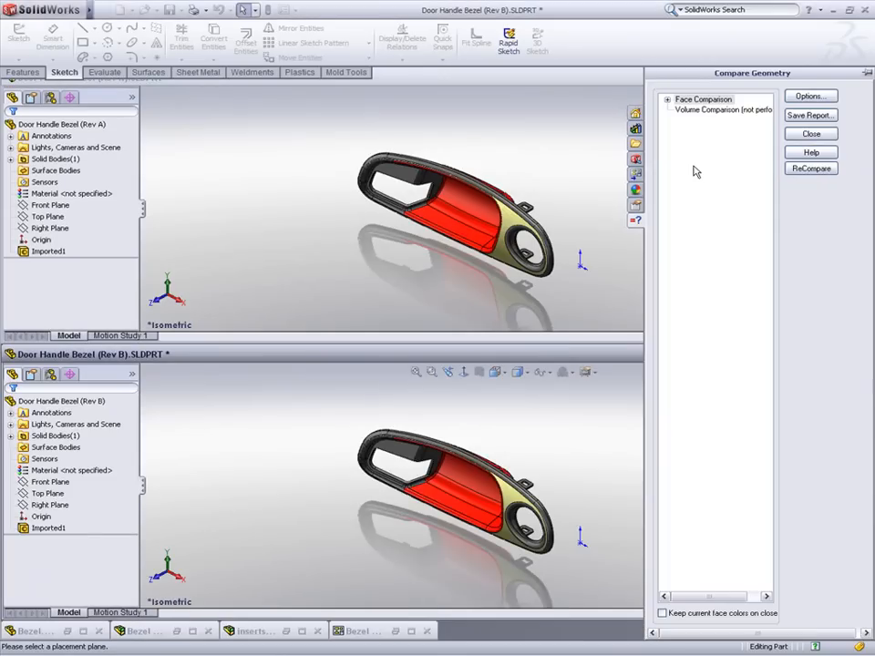
- Expand the unique and modified faces in the face comparison results and highlight both faces of modified Pair 1
left_click(667, 100)
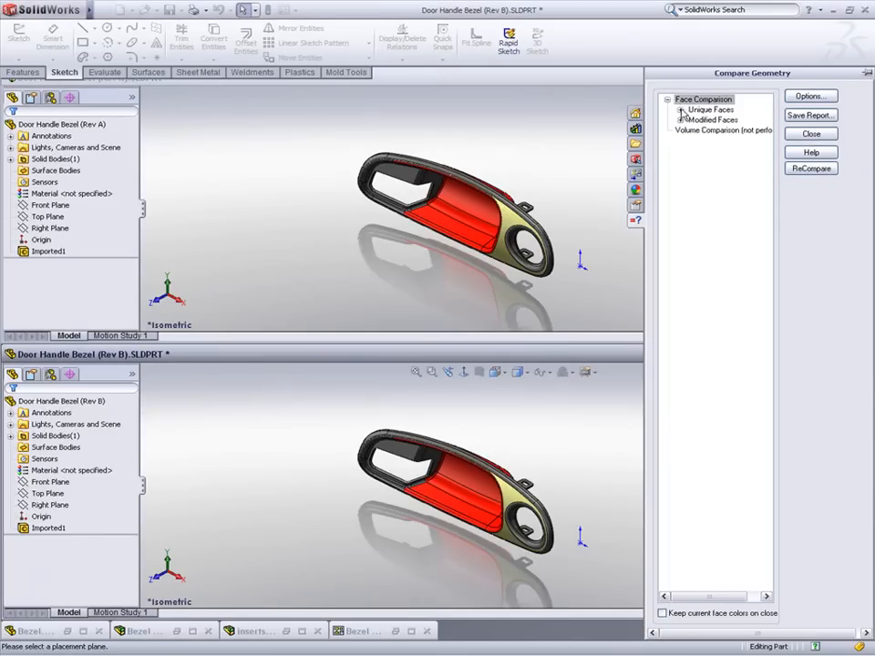
left_click(681, 109)
left_click(680, 140)
left_click(693, 150)
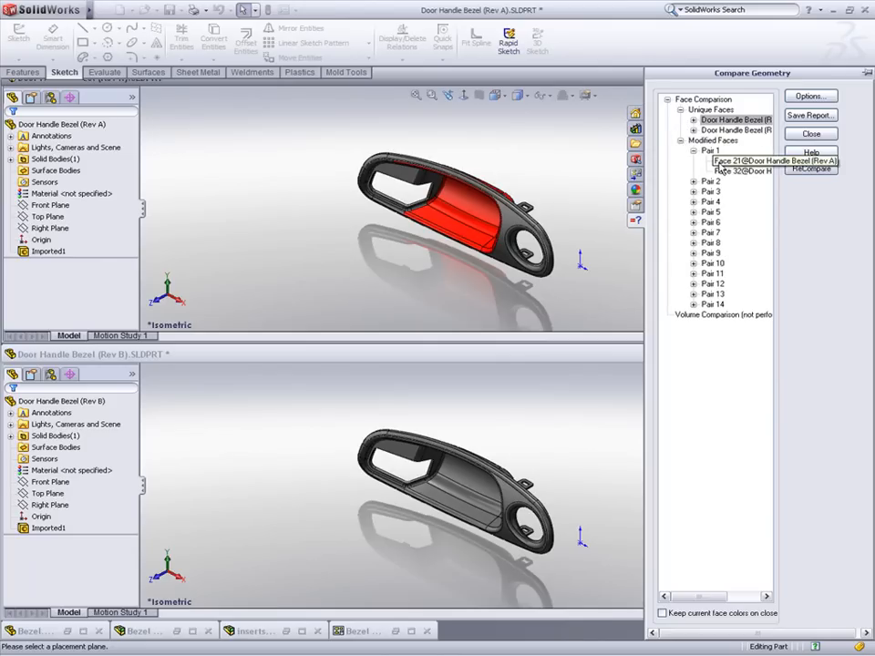
left_click(721, 165)
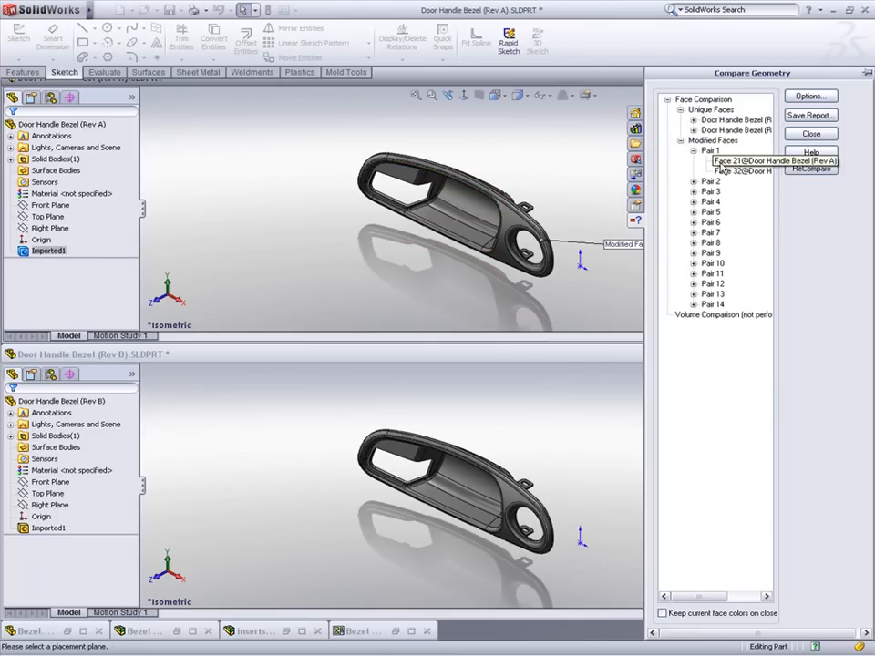
left_click(722, 171)
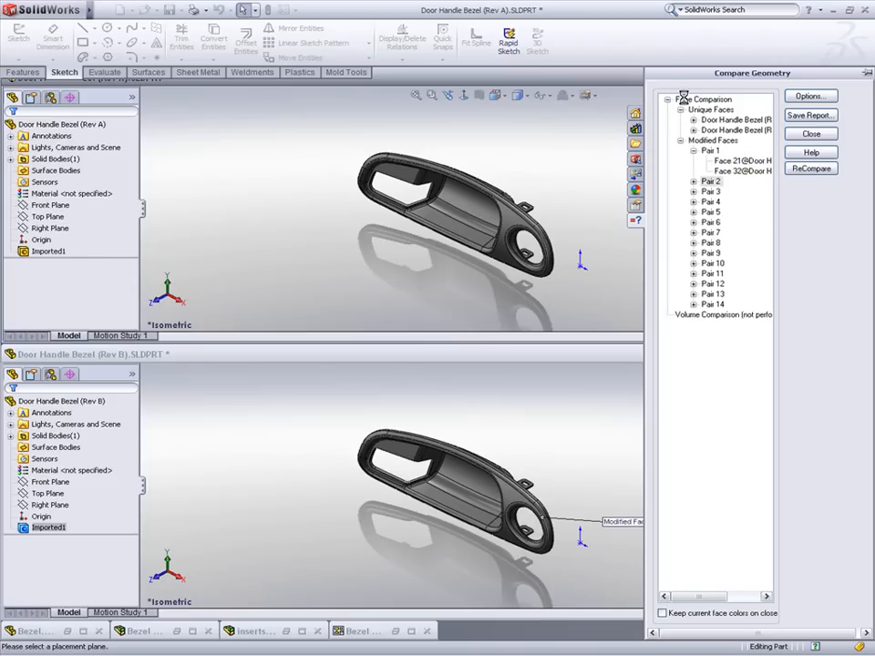
- Highlight the full face comparison and examine the recessed handle pocket from the front in both revisions
left_click(685, 98)
middle_click_drag(503, 190, 551, 167)
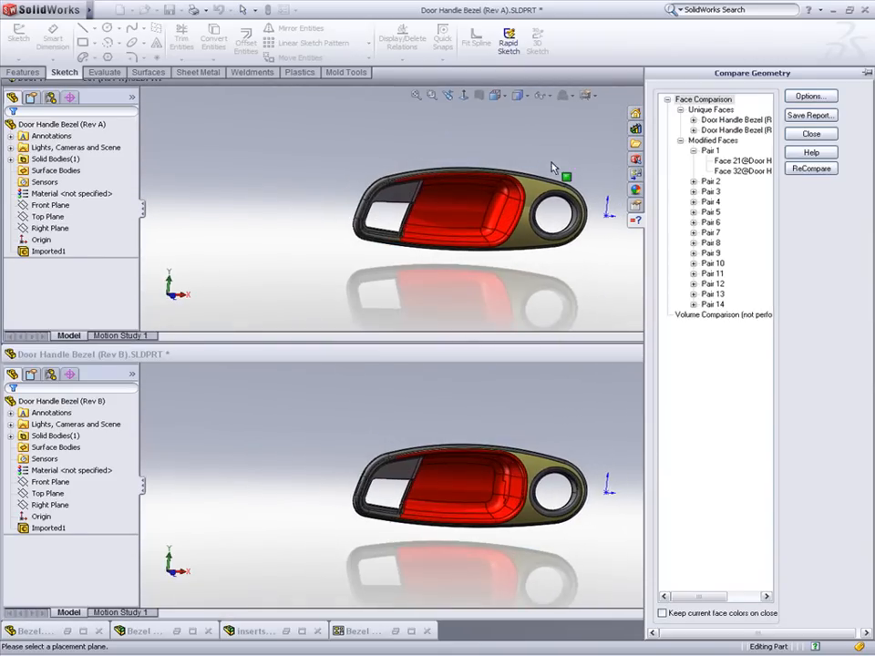
scroll(495, 493, "down", 4)
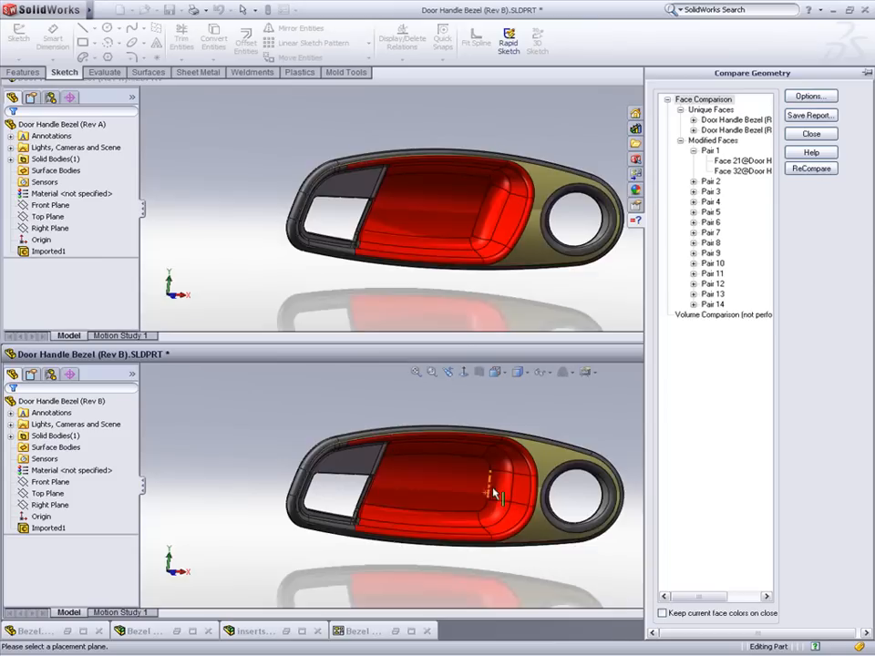
scroll(495, 493, "down", 5)
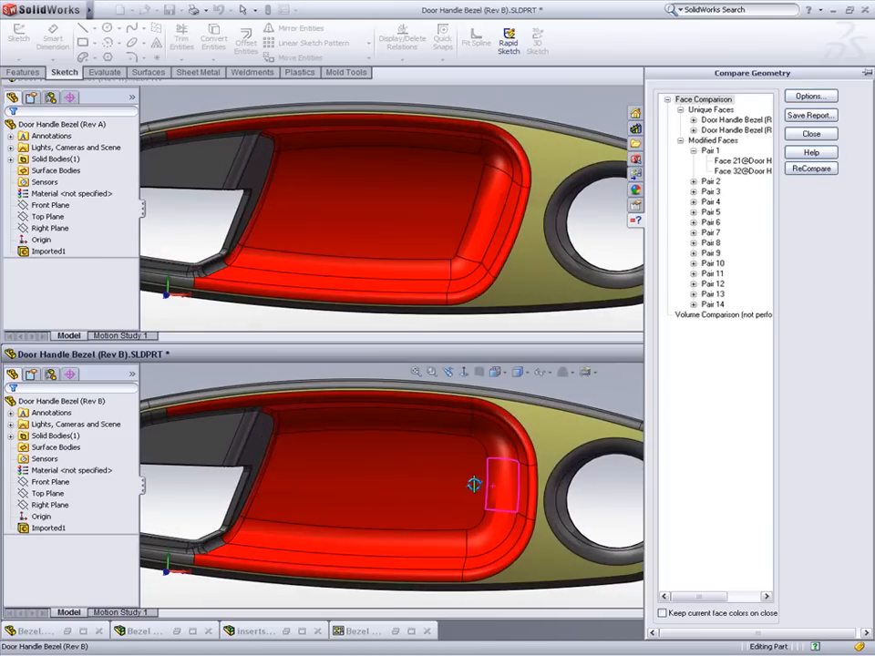
scroll(474, 485, "down", 1)
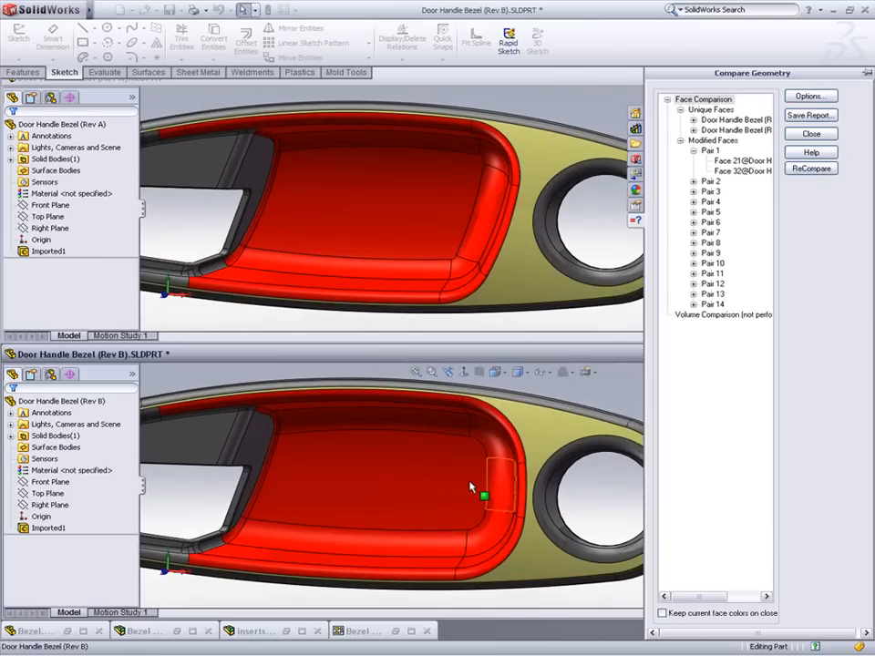
scroll(470, 487, "up", 5)
- Examine the back of both bezel revisions, including the small rib beside the screw boss on the circular opening
middle_click_drag(537, 463, 411, 408)
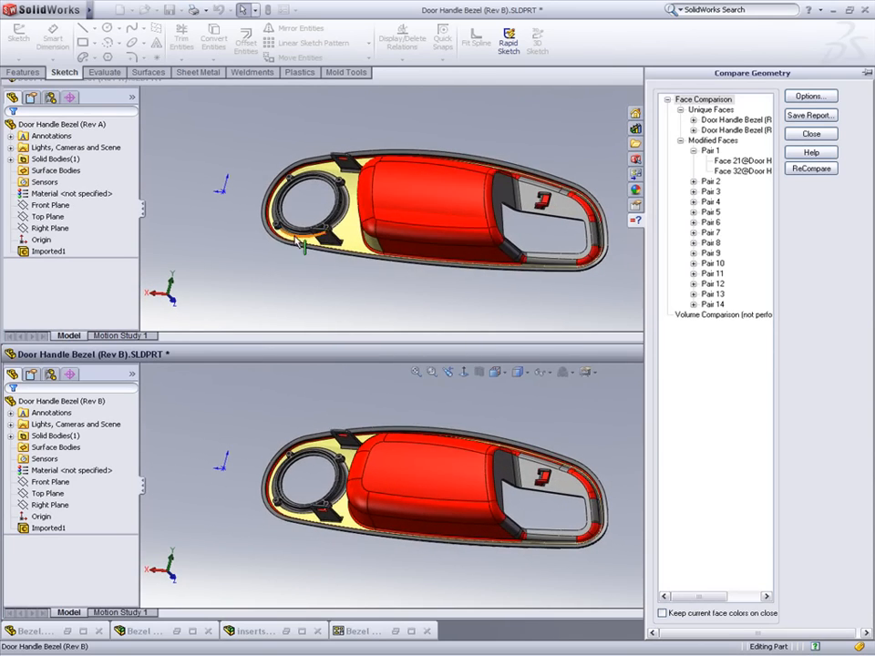
scroll(296, 239, "down", 4)
scroll(219, 242, "up", 2)
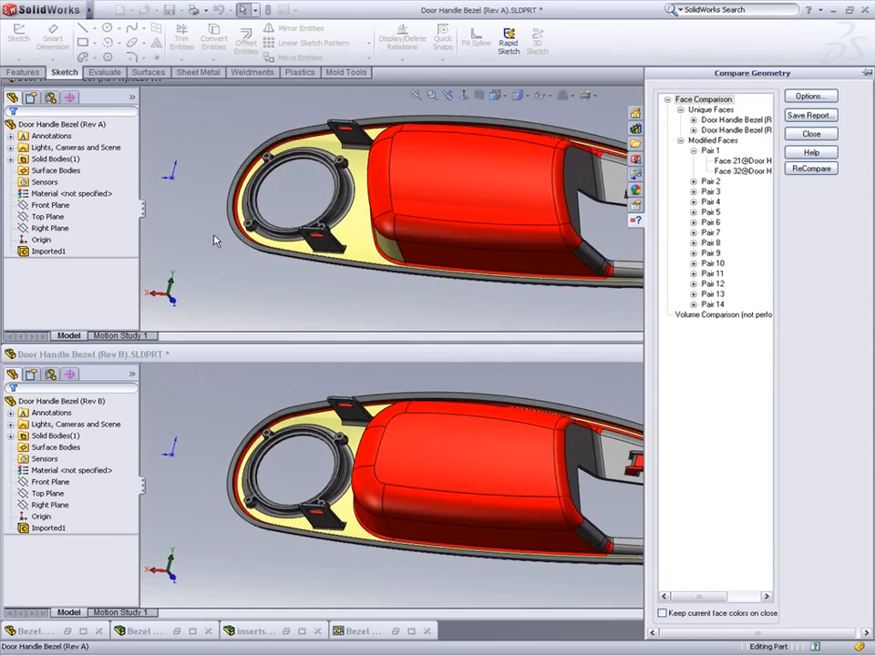
scroll(299, 243, "down", 6)
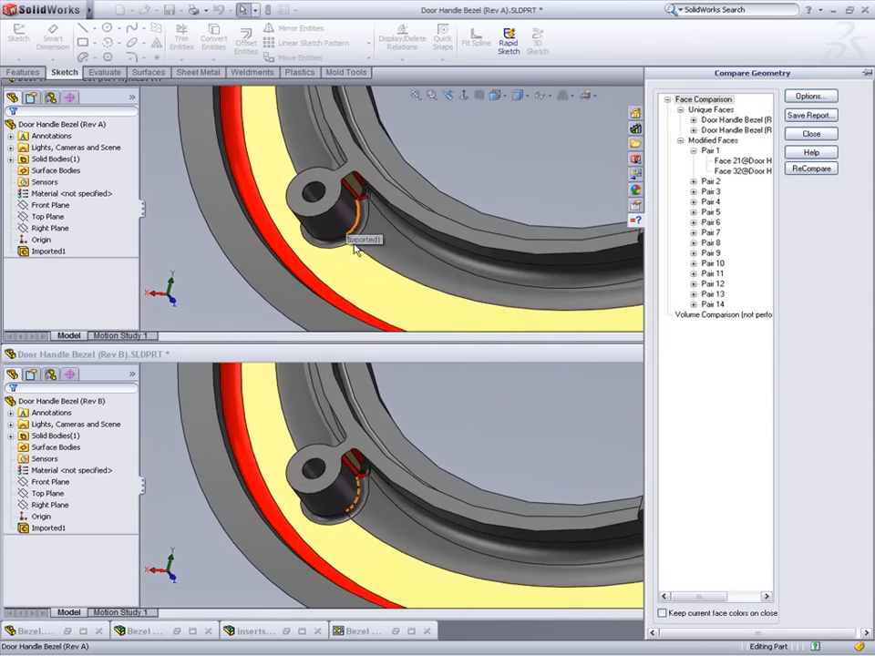
scroll(356, 248, "down", 5)
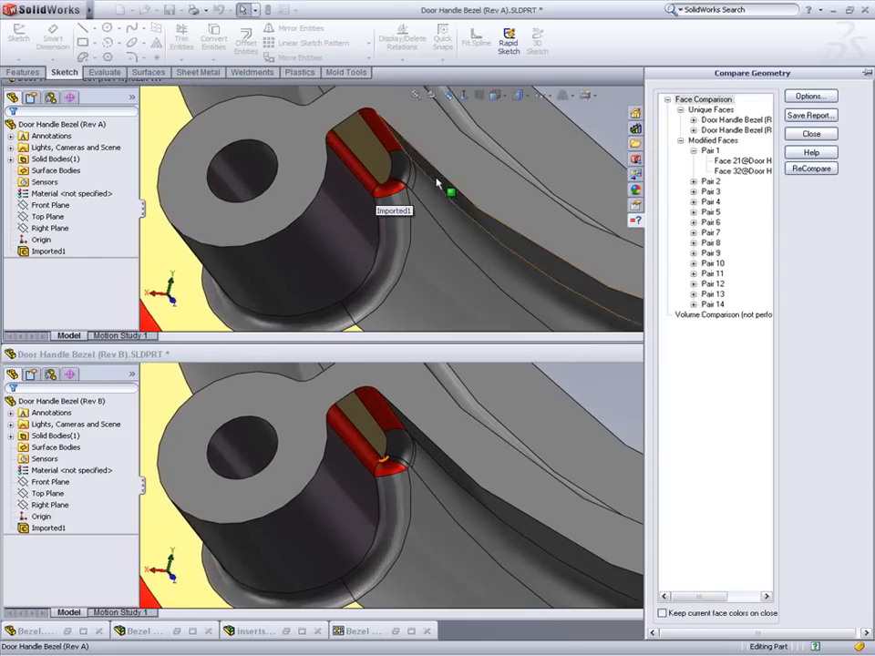
scroll(440, 183, "down", 3)
middle_click_drag(413, 187, 415, 169)
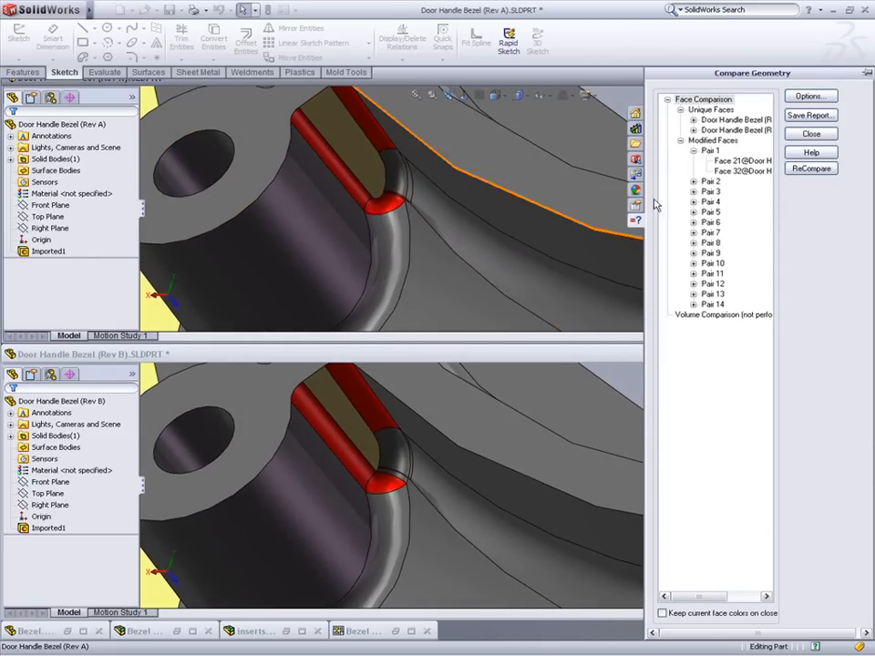
- End the geometry comparison and close both Door Handle Bezel revision parts
left_click(809, 133)
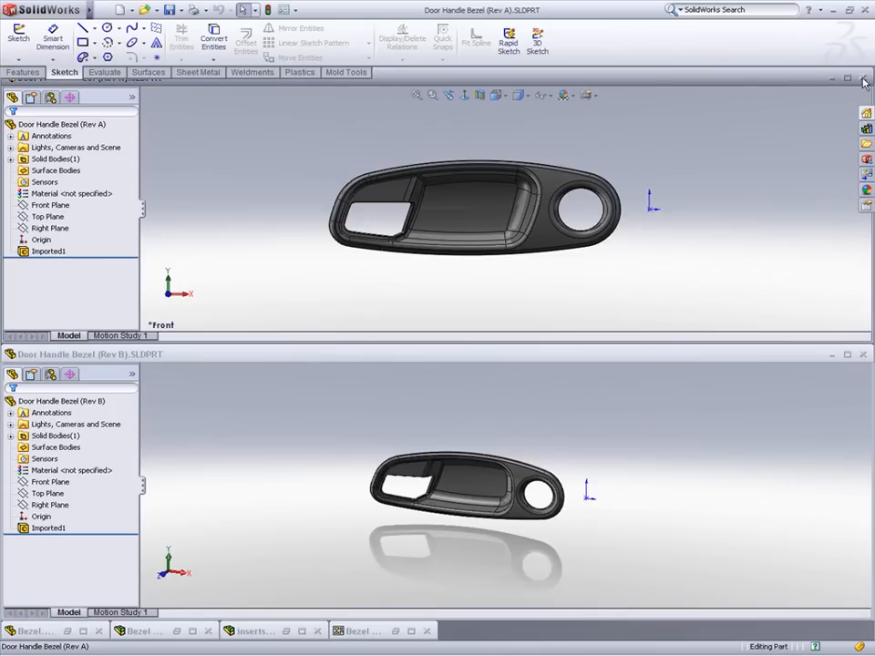
left_click(863, 77)
left_click(862, 355)
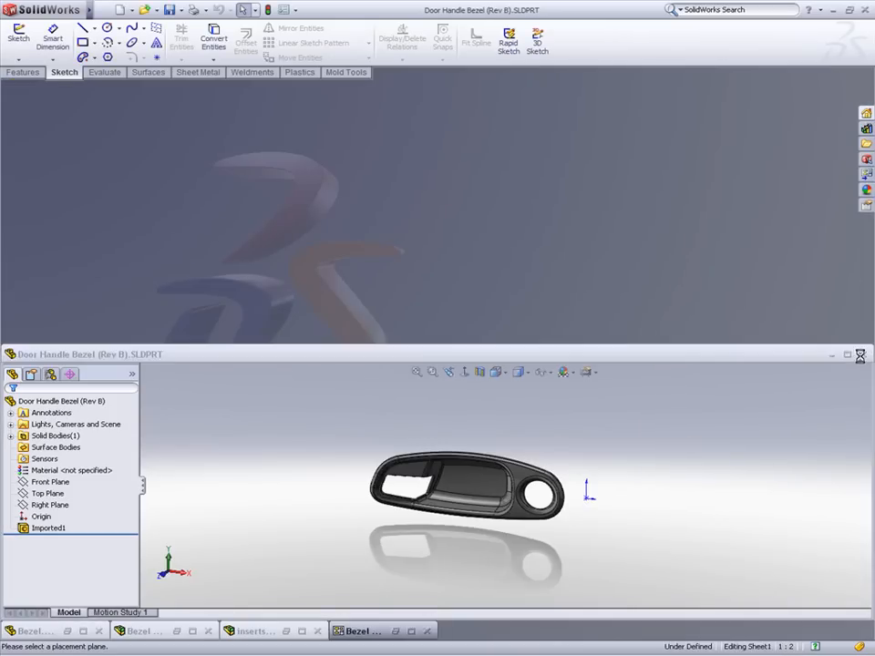
- Restore the minimized Bezel part document and maximize its window
left_click(32, 631)
left_click(29, 543)
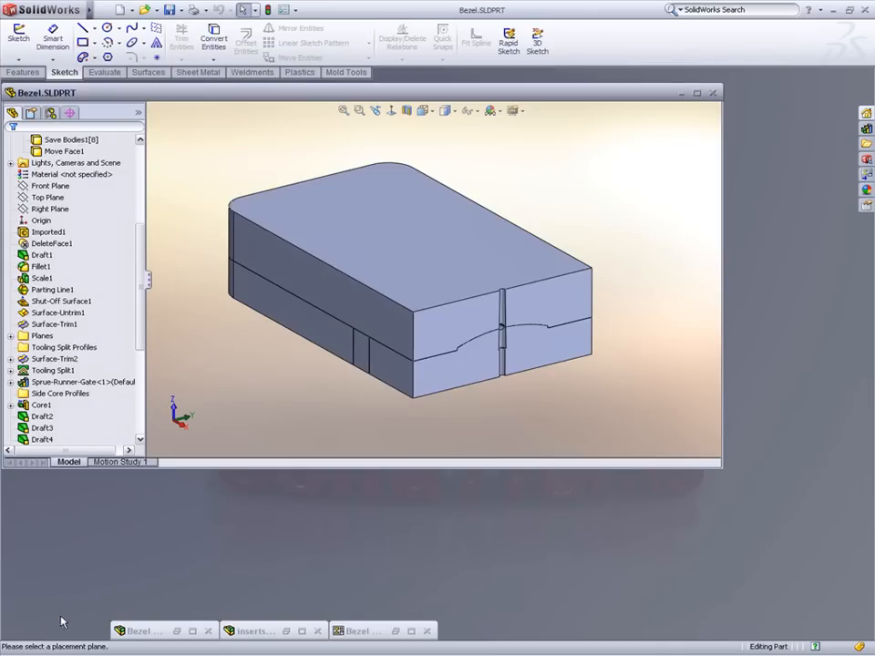
double_click(286, 95)
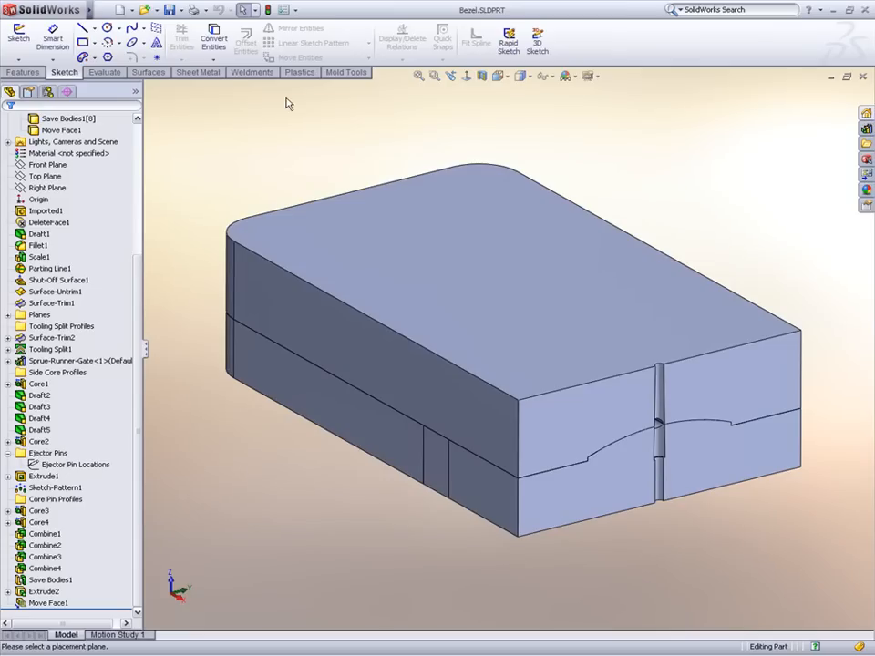
- Roll the Bezel part back to just before Shut-Off Surface1 and show the hidden Parting Line1 body
right_click(60, 279)
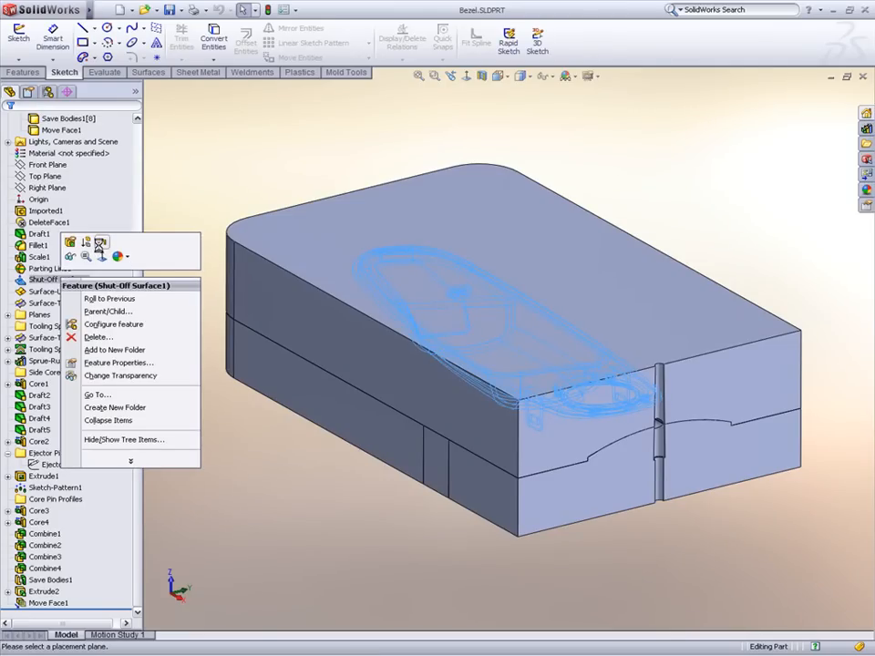
left_click(99, 243)
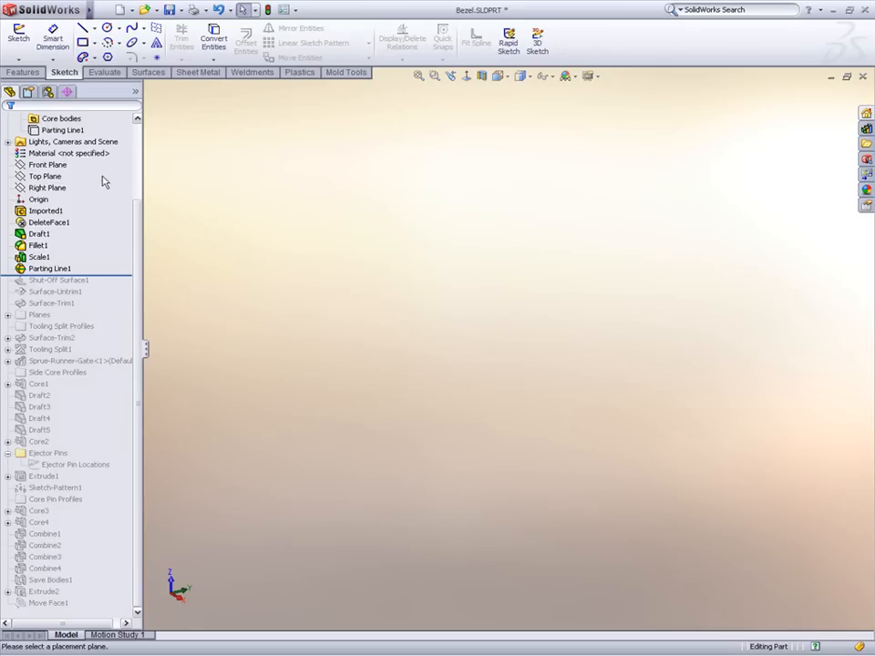
left_click(79, 133)
left_click(86, 95)
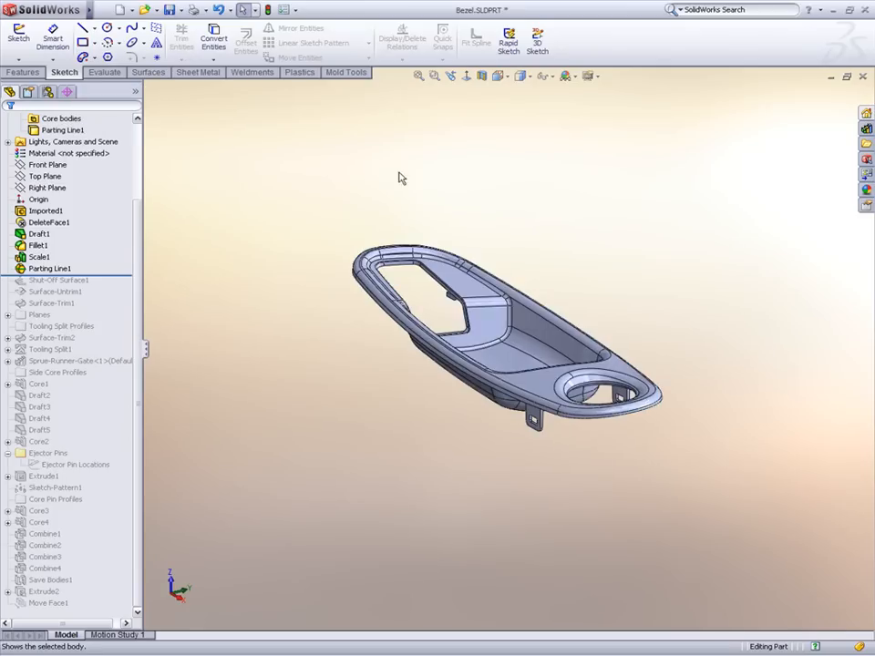
- Redefine Imported1 with Door Handle Bezel (Rev B).igs from the IGES folder, matching faces and edges
middle_click_drag(502, 291, 457, 354)
scroll(489, 354, "down", 2)
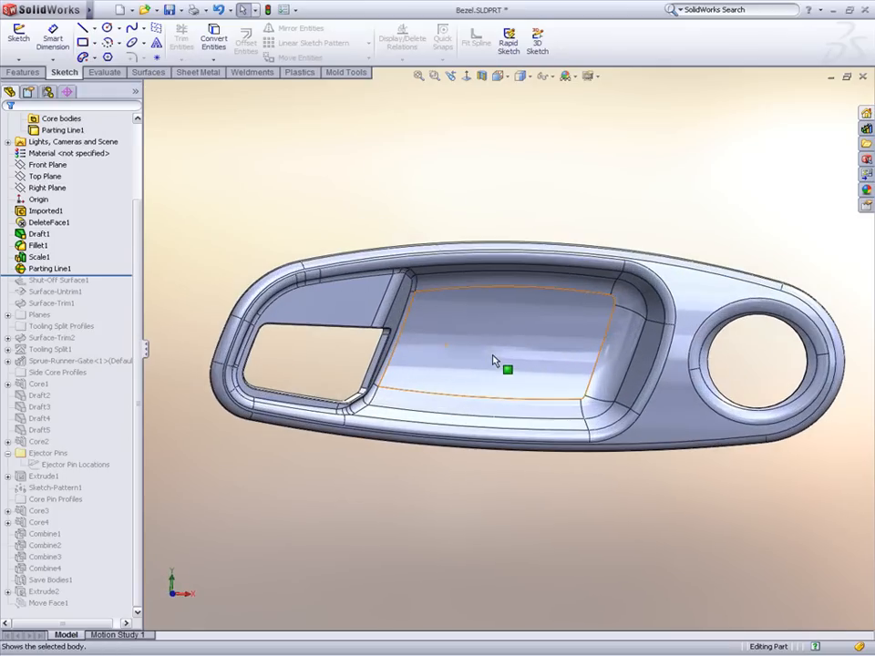
left_click(45, 211)
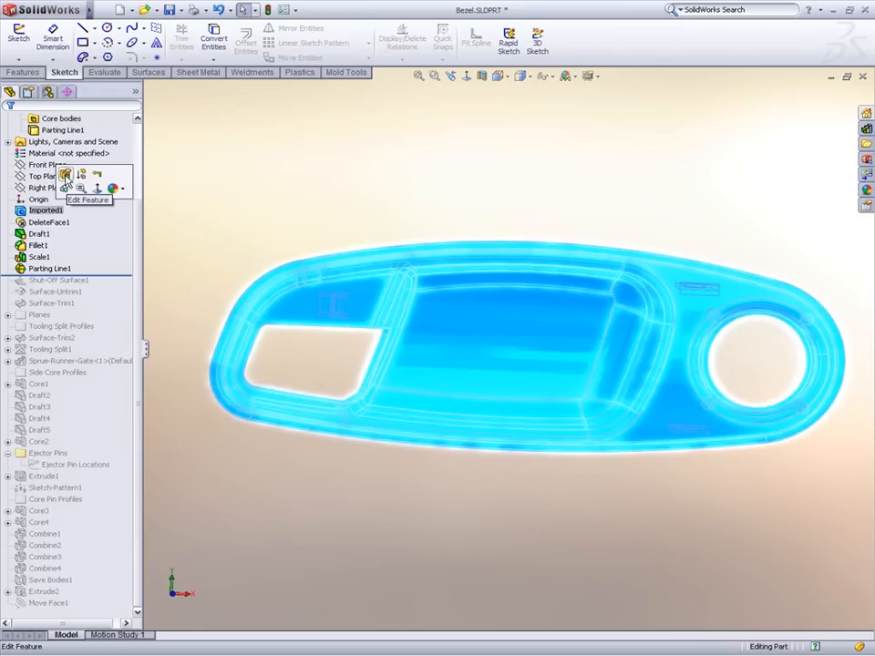
left_click(66, 180)
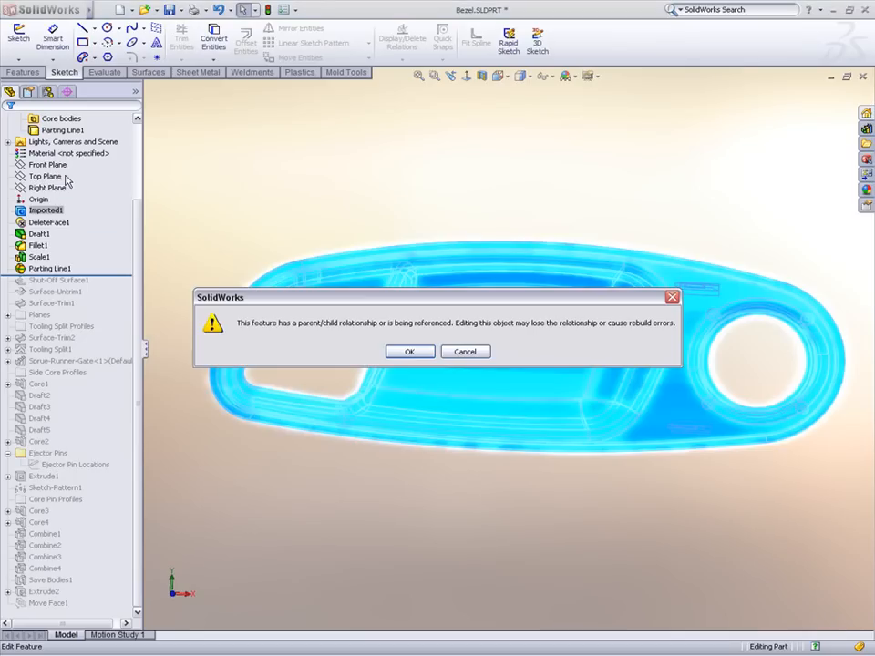
left_click(412, 352)
left_click(525, 214)
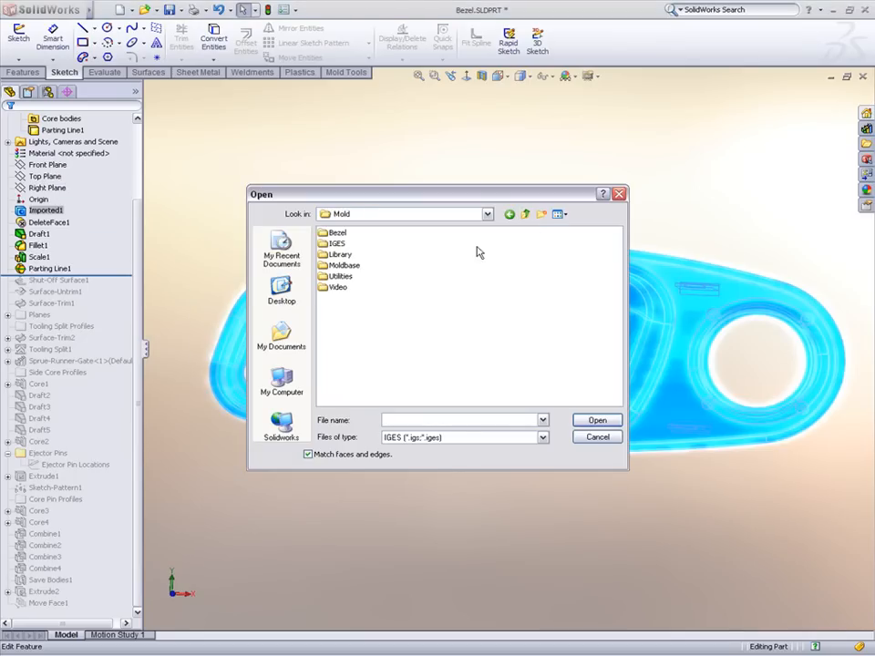
double_click(337, 244)
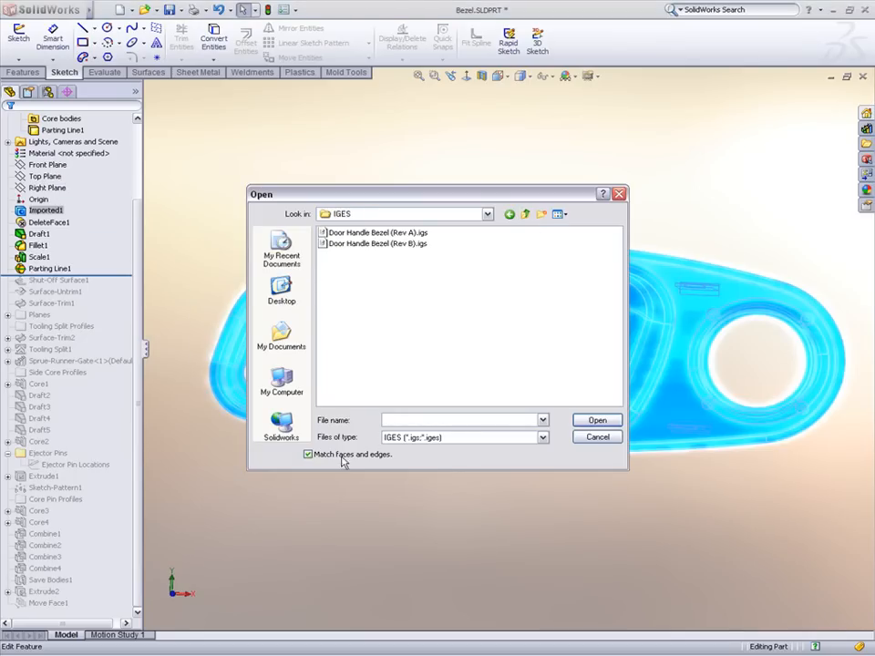
double_click(415, 244)
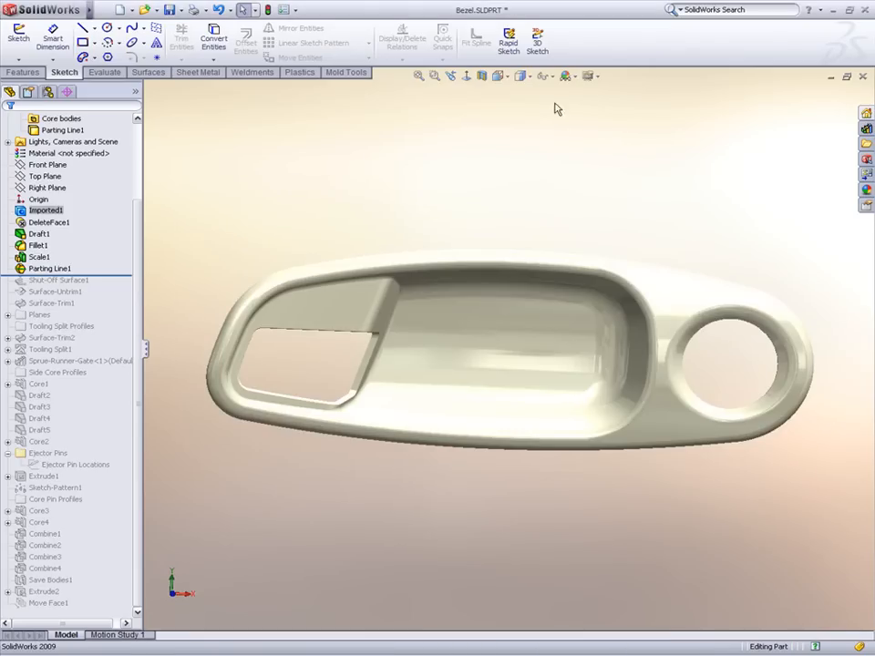
- Display the Bezel part shaded with edges and roll it forward to the end of its feature history
left_click(529, 76)
left_click(526, 94)
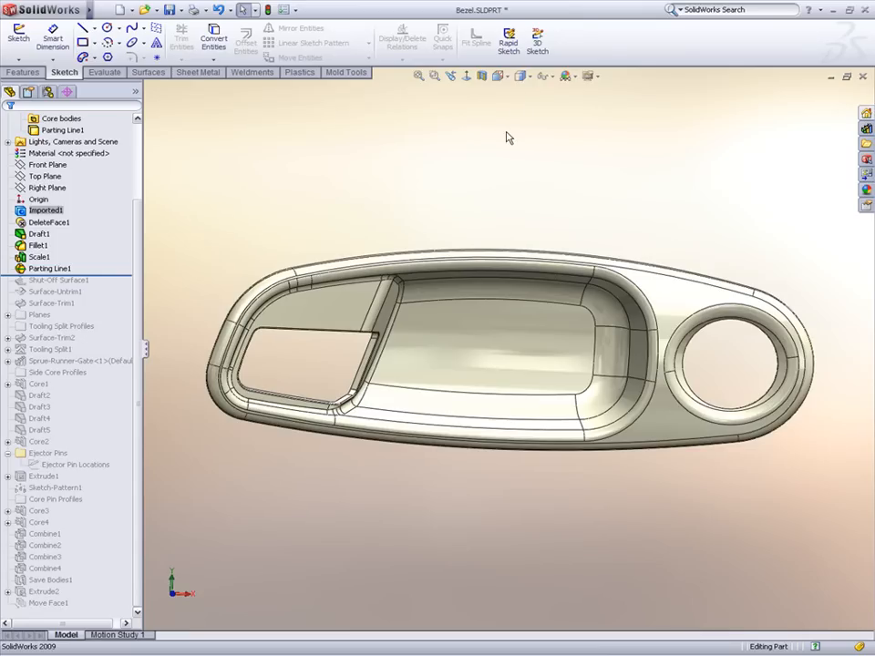
right_click(119, 273)
left_click(146, 309)
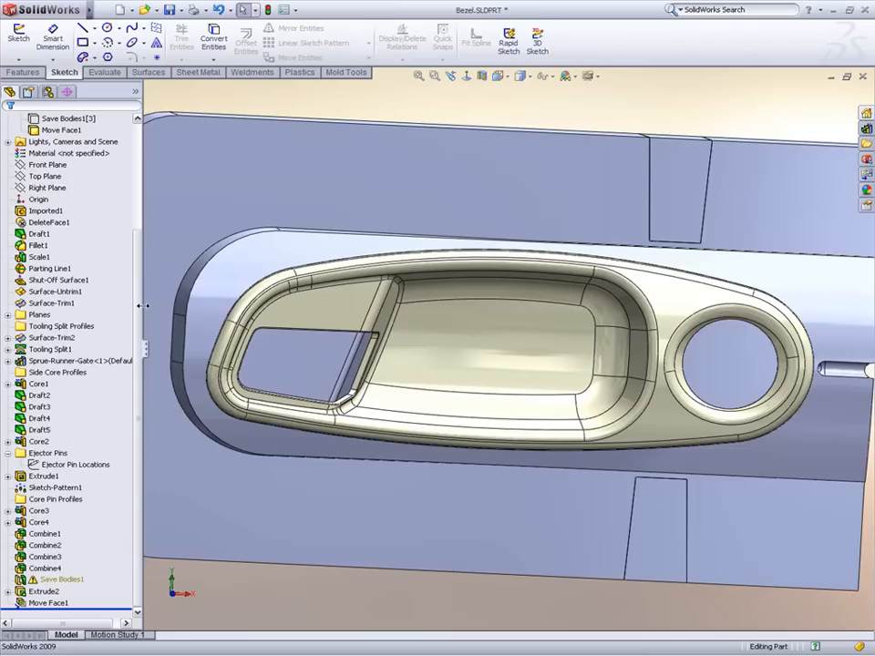
- Hide the beige bezel body and inspect the updated mold insert beneath it
right_click(493, 352)
left_click(517, 325)
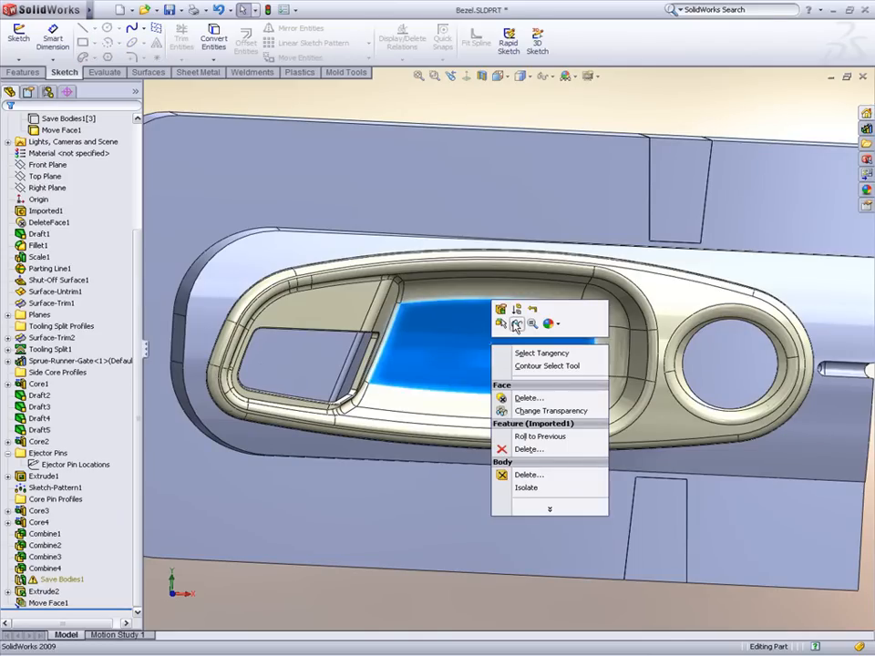
middle_click_drag(443, 486, 414, 350)
scroll(414, 350, "up", 2)
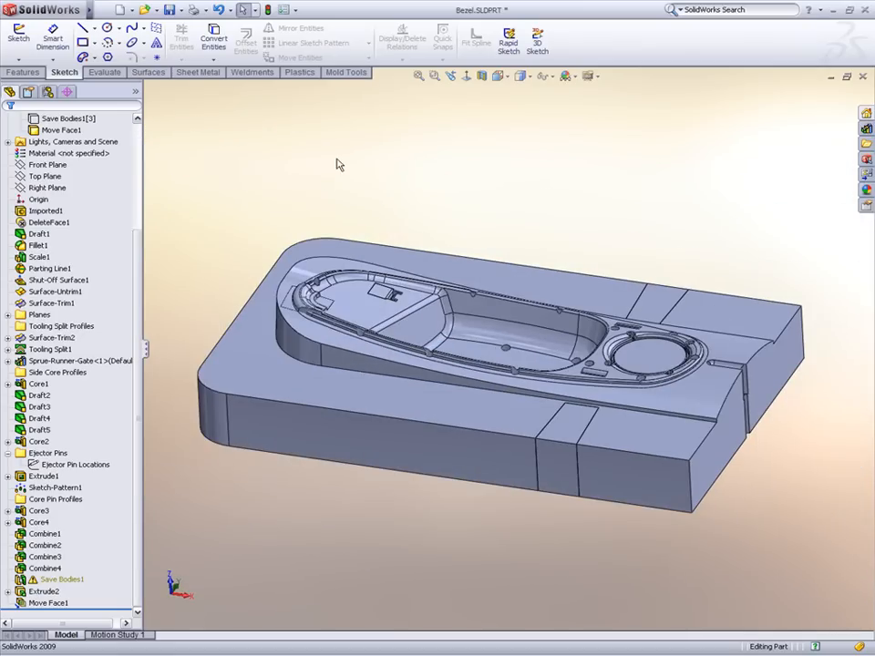
- Switch to the open Bezel Moldbase drawing
key("ctrl+Tab")
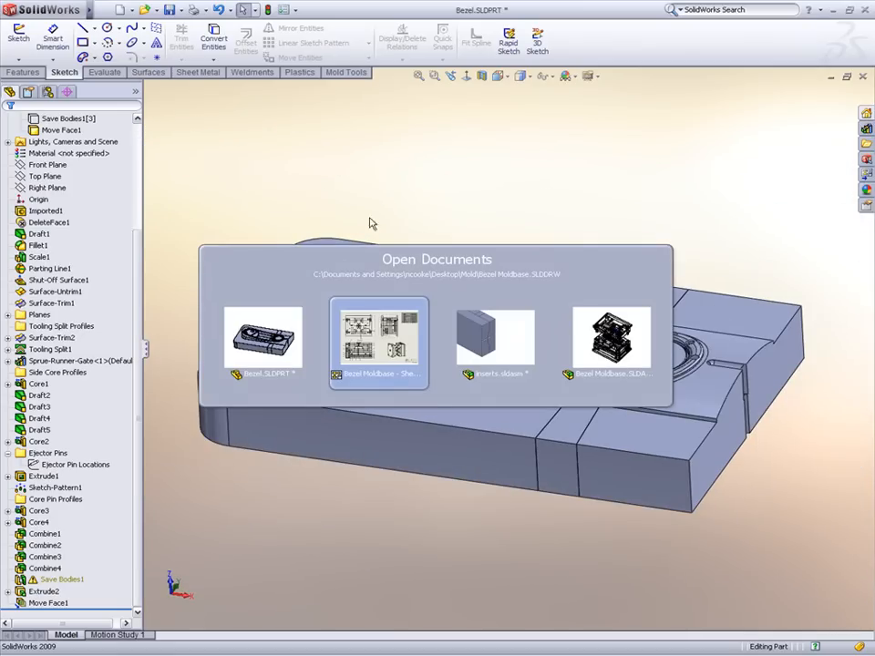
left_click(380, 319)
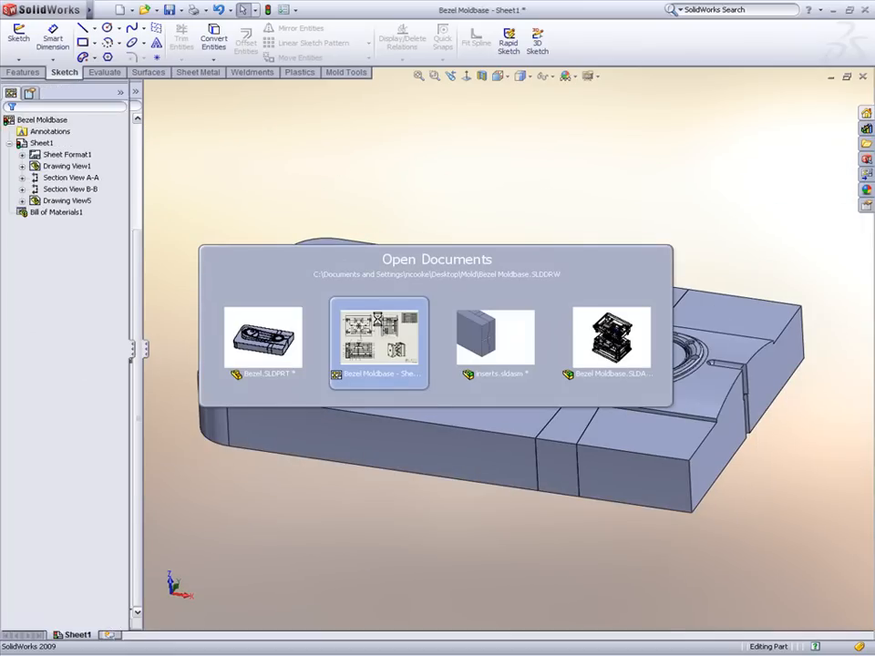